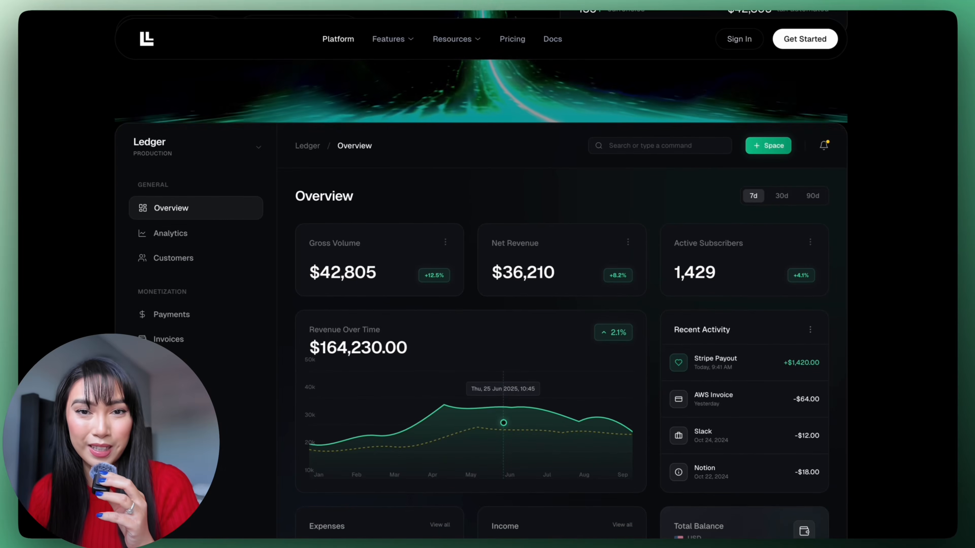
Step: Examine the Ledger landing page from the dashboard preview through the market data section to the platform features
scroll(481, 300, "down", 8)
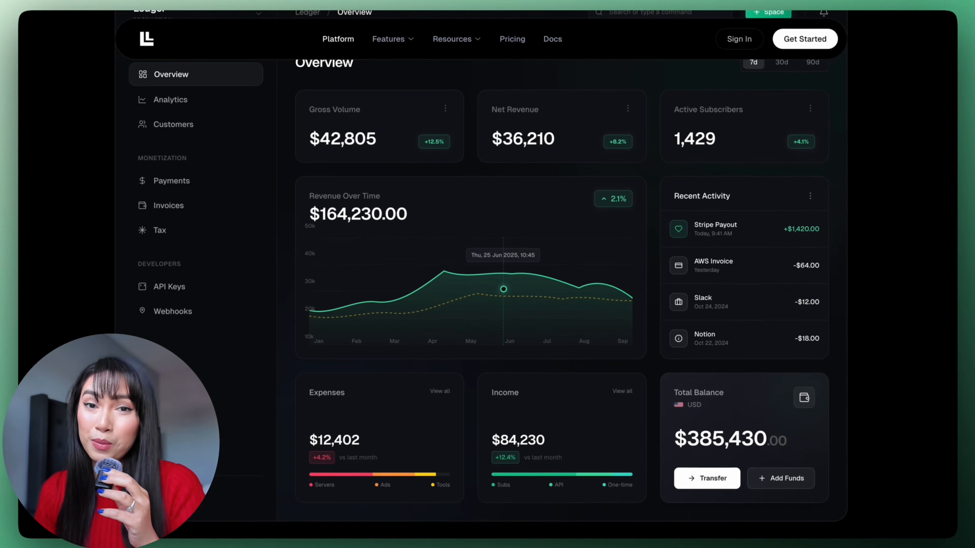
scroll(482, 300, "down", 7)
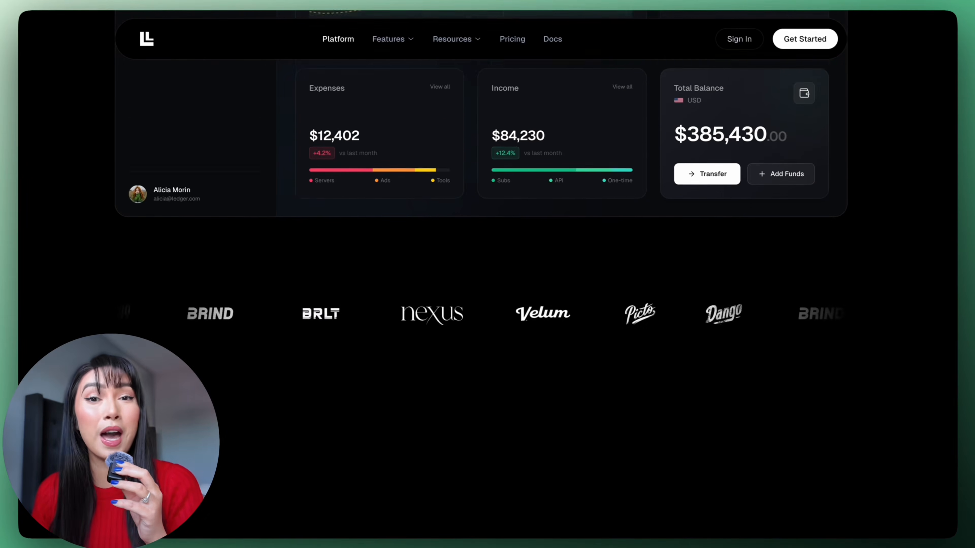
scroll(481, 299, "down", 6)
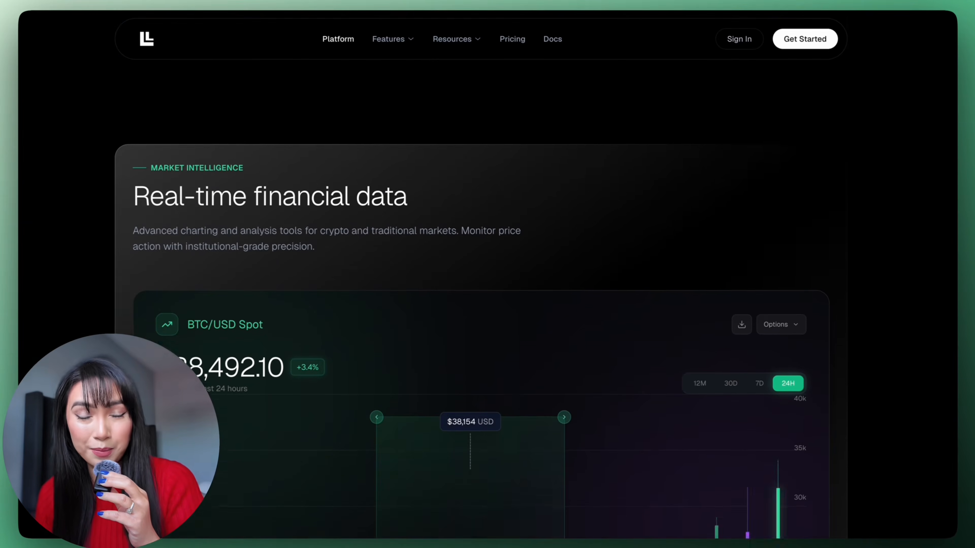
scroll(481, 300, "down", 4)
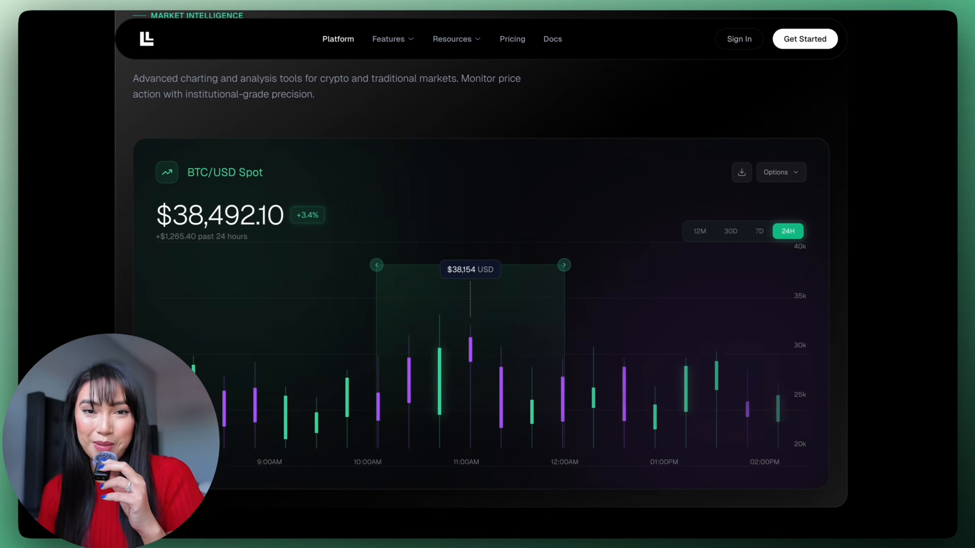
scroll(482, 299, "down", 8)
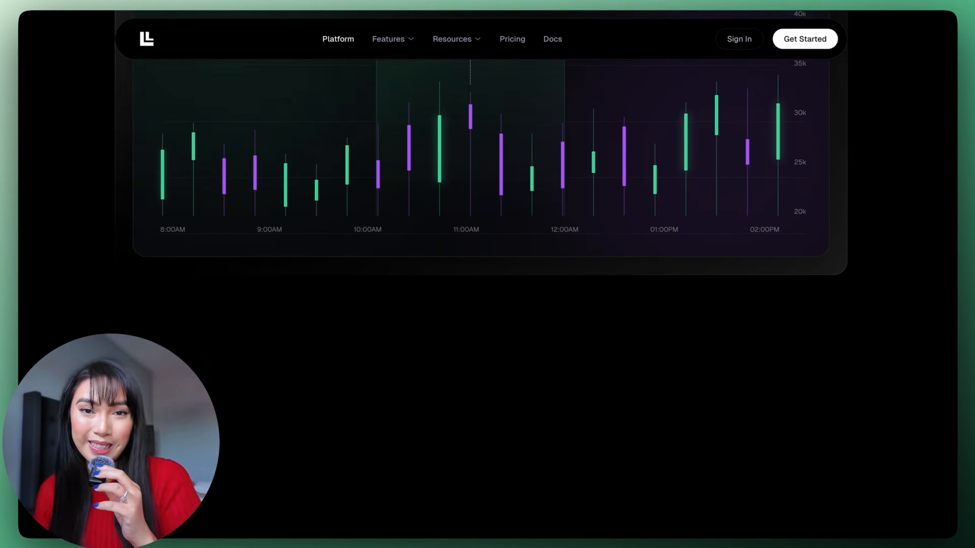
scroll(481, 300, "down", 7)
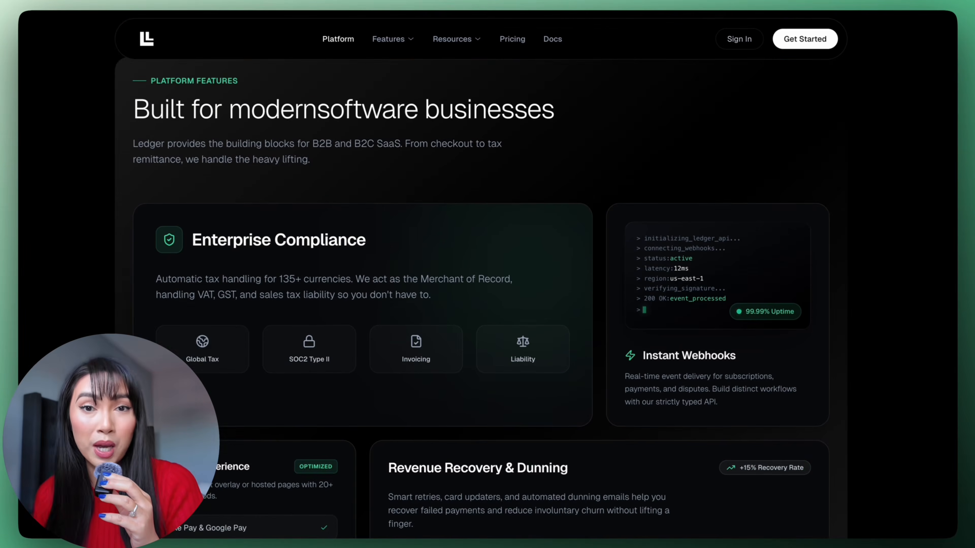
scroll(481, 299, "down", 3)
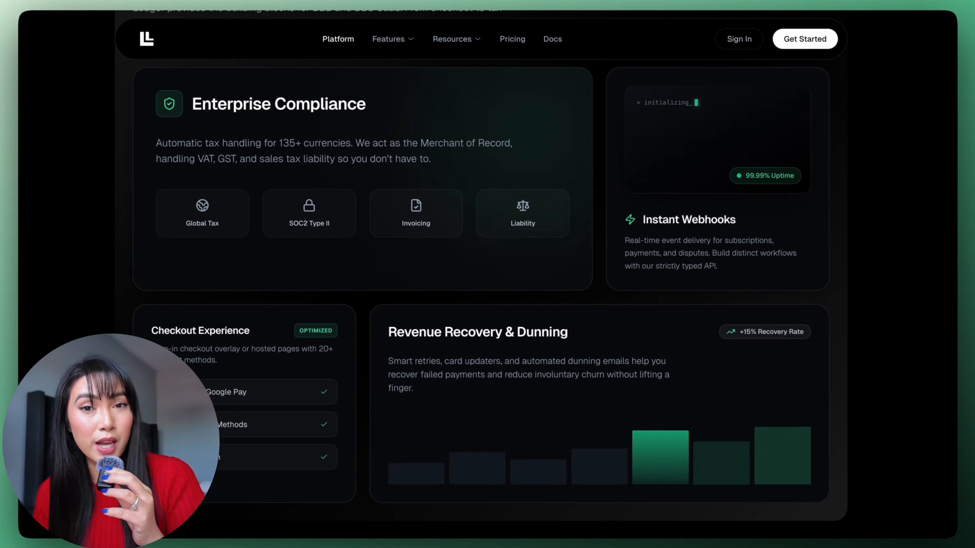
scroll(482, 299, "down", 10)
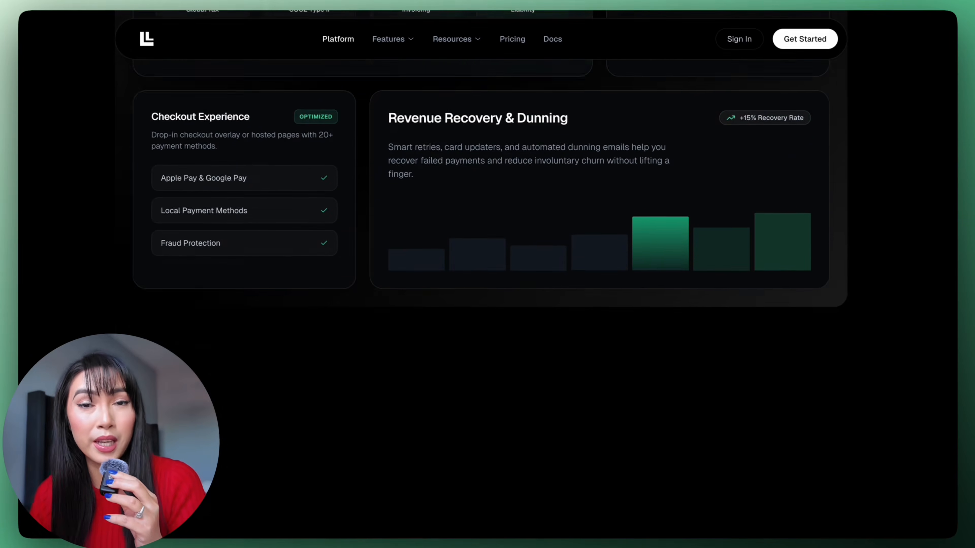
scroll(481, 299, "down", 6)
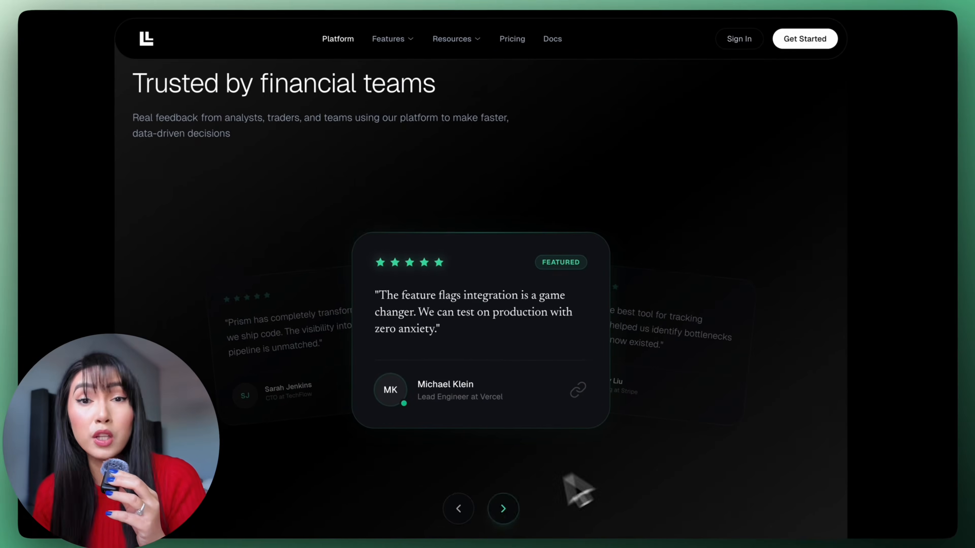
Step: Advance the testimonial carousel on the Ledger page and look over the pricing section
left_click(511, 511)
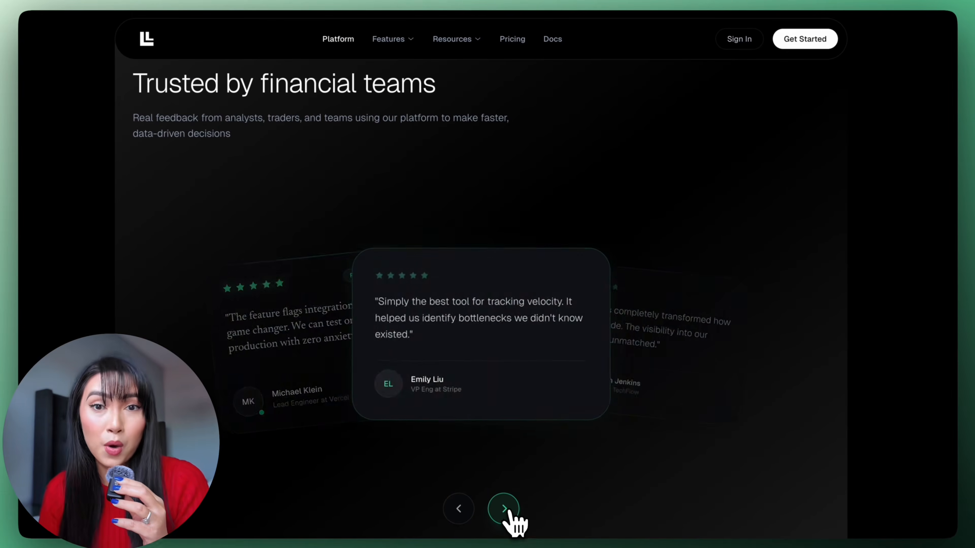
scroll(487, 269, "down", 10)
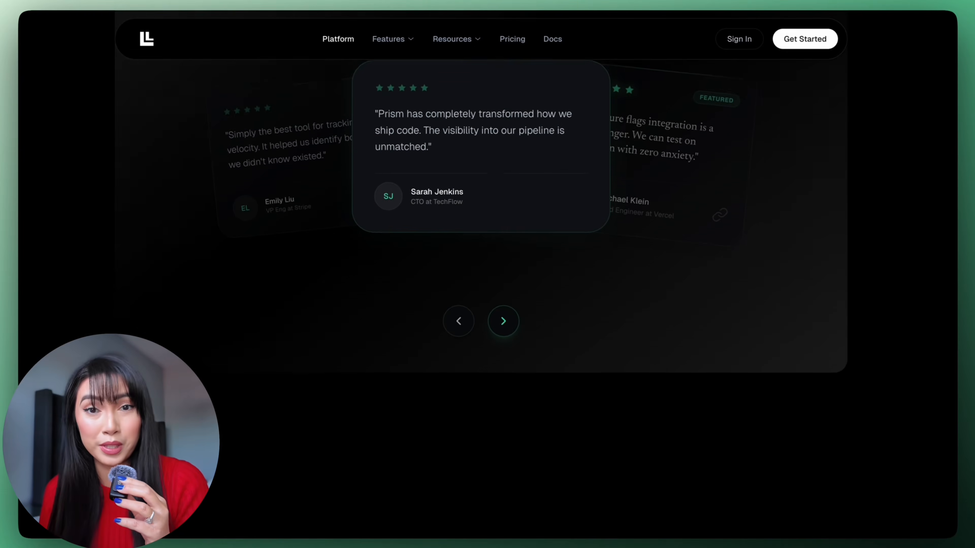
scroll(480, 299, "down", 5)
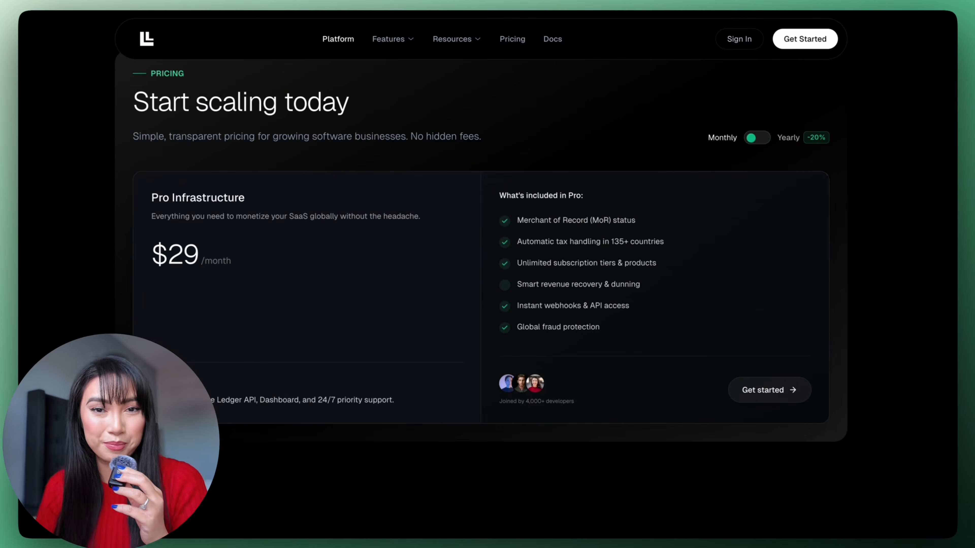
scroll(480, 269, "down", 7)
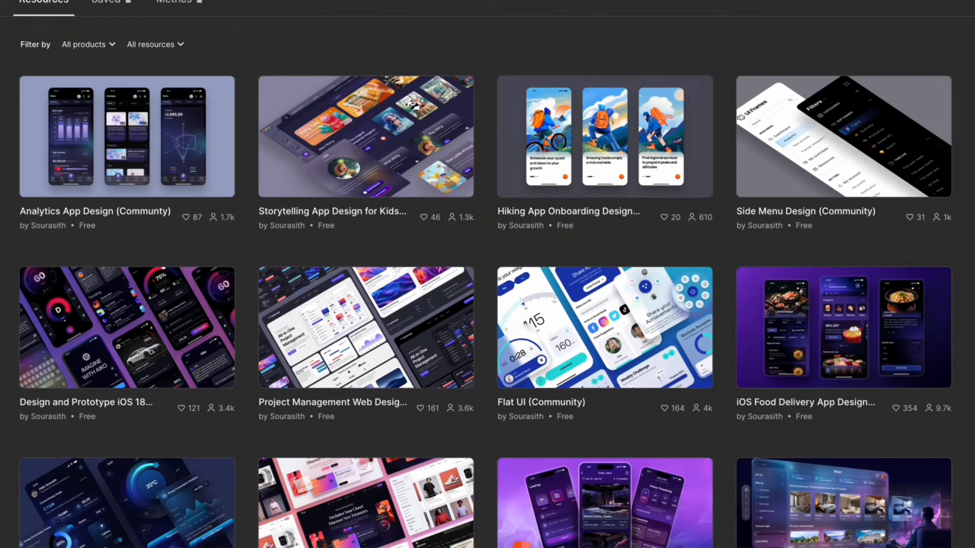
Step: Look through the published community resources and the UI Design project files in Figma
scroll(488, 275, "down", 15)
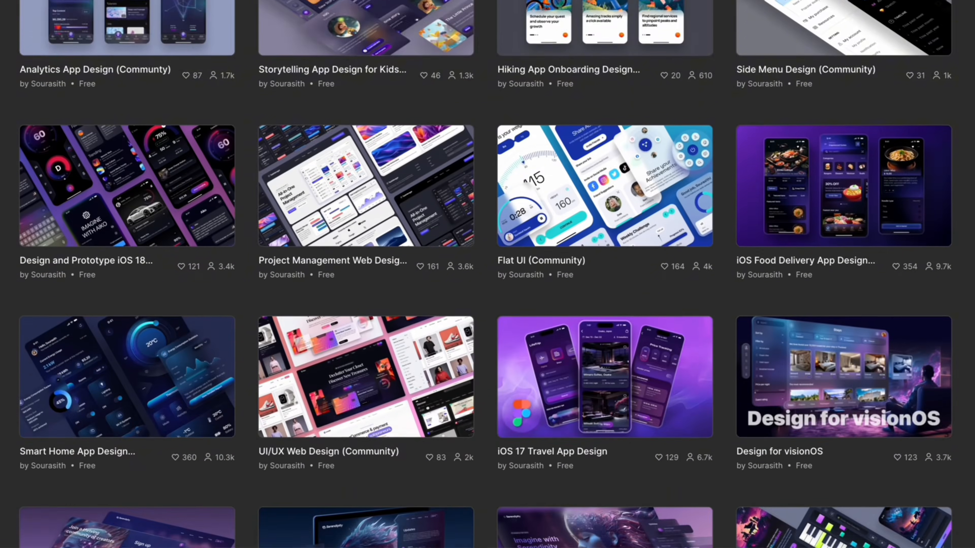
scroll(488, 274, "down", 10)
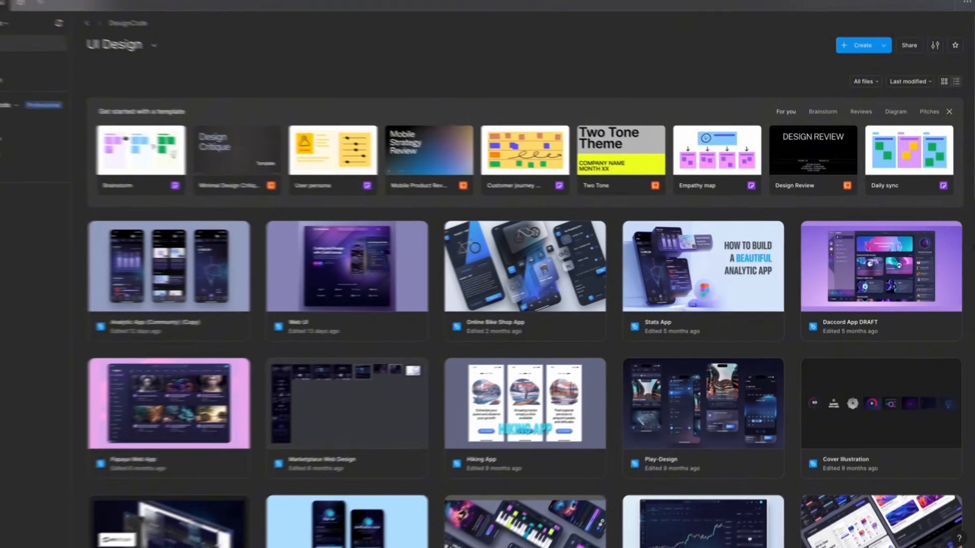
scroll(488, 292, "down", 5)
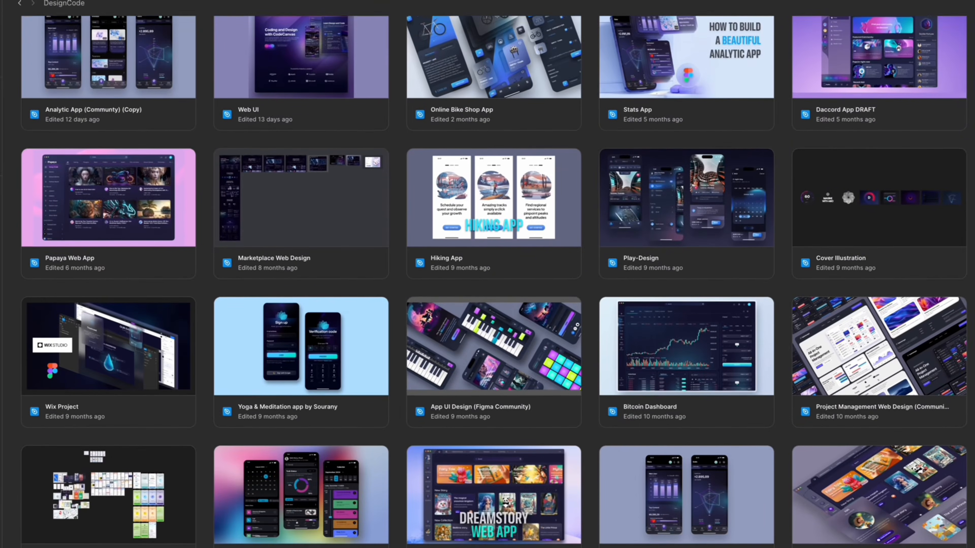
scroll(488, 274, "down", 4)
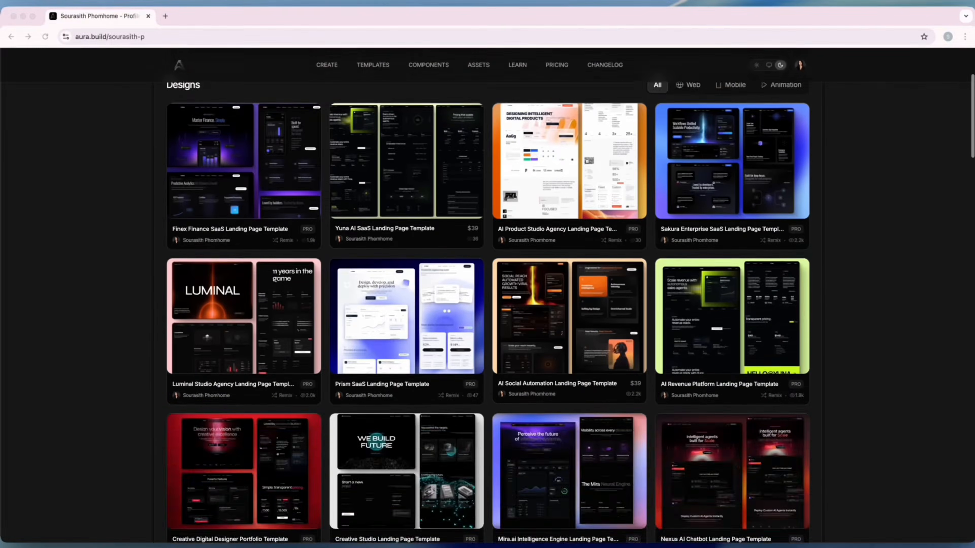
Step: Switch to Aura, look through the designer profile and the home page's template sections, and open the full trending collection
scroll(488, 274, "down", 10)
scroll(488, 274, "down", 15)
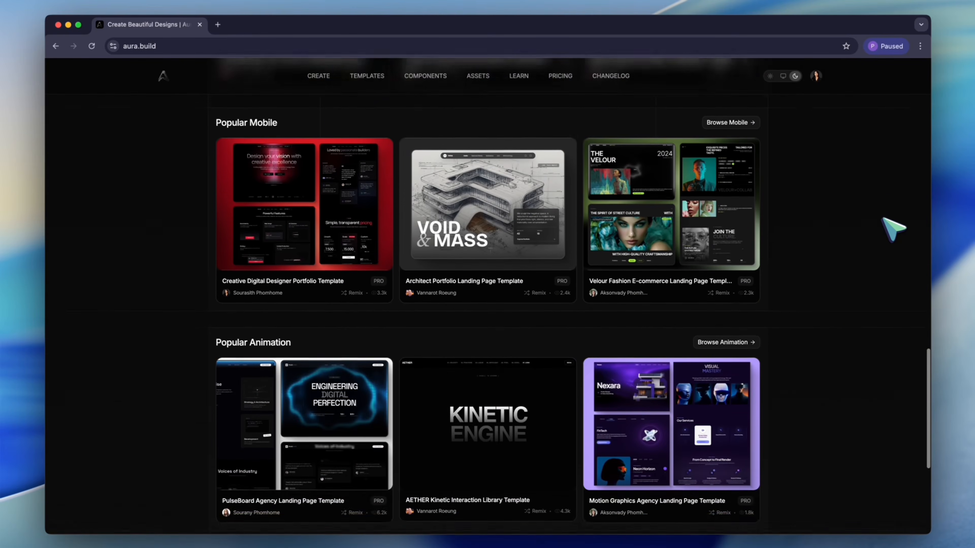
scroll(882, 219, "down", 3)
scroll(882, 219, "up", 3)
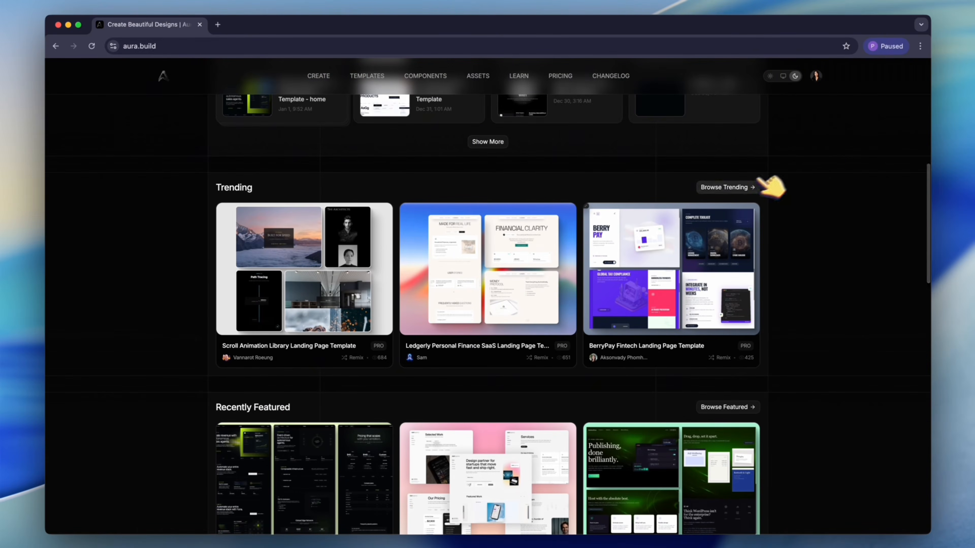
left_click(756, 187)
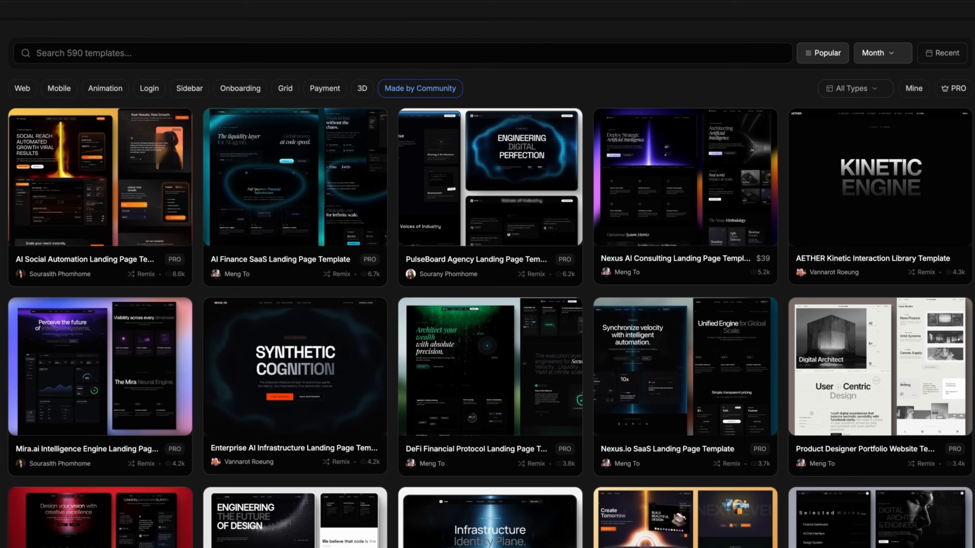
Step: Look through the month's popular templates made by the community
scroll(487, 274, "down", 6)
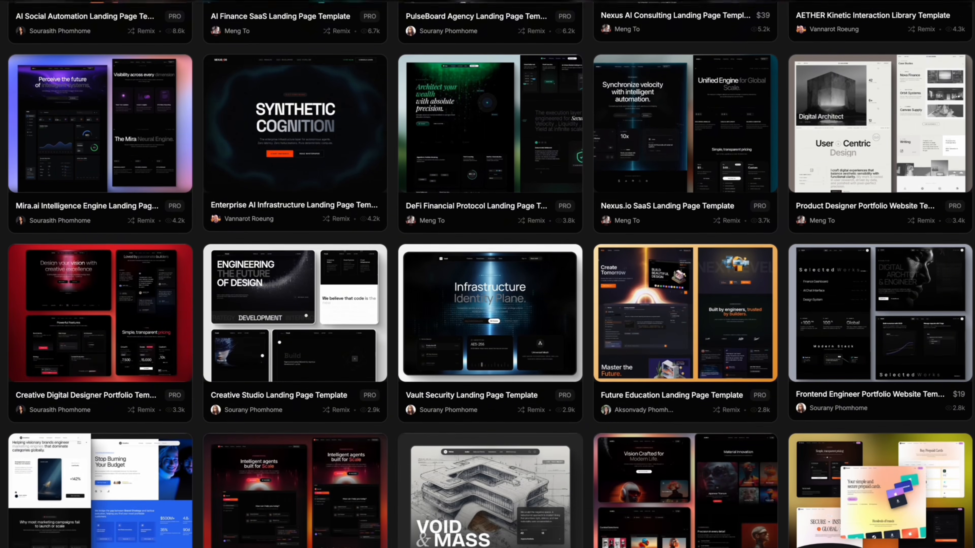
scroll(487, 274, "down", 5)
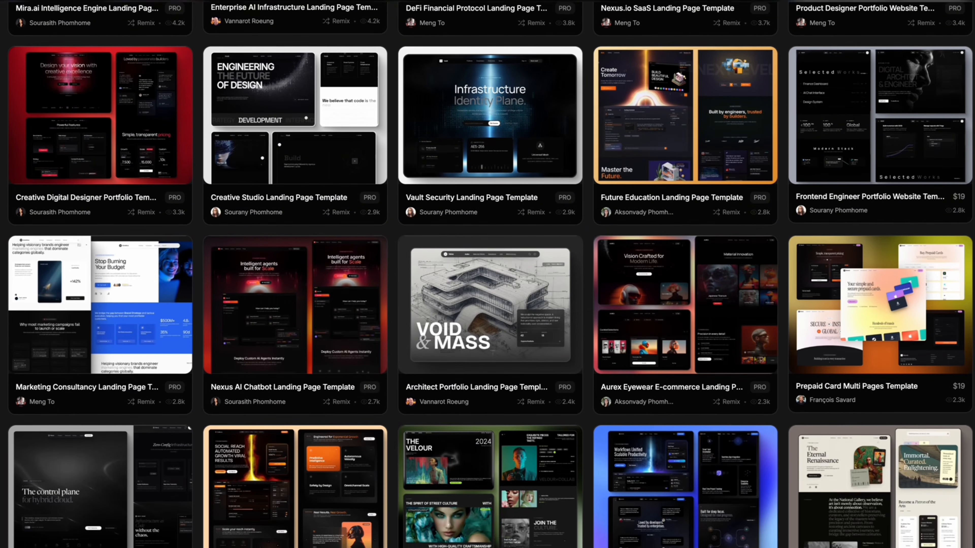
scroll(487, 274, "down", 8)
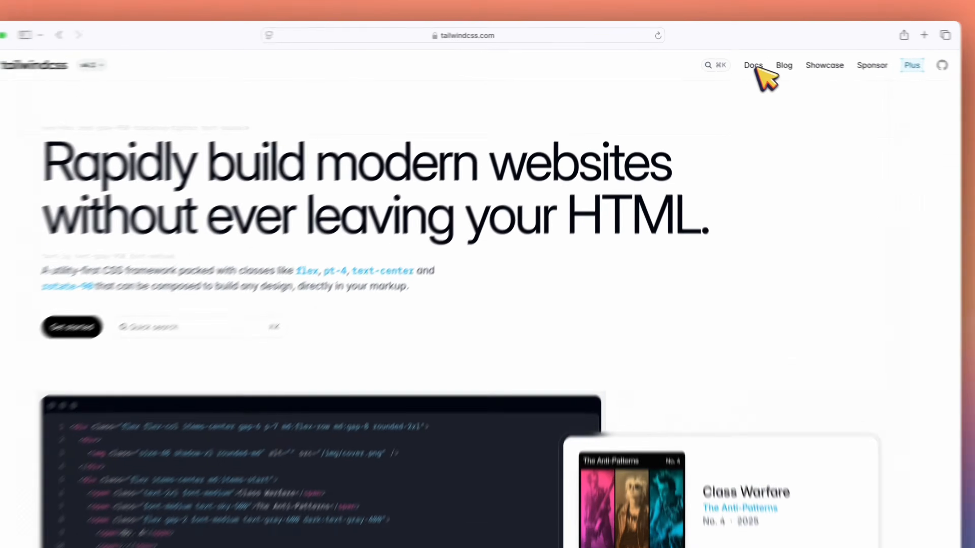
Step: Switch to the Tailwind CSS site and open its documentation to view the installation guide
left_click(755, 67)
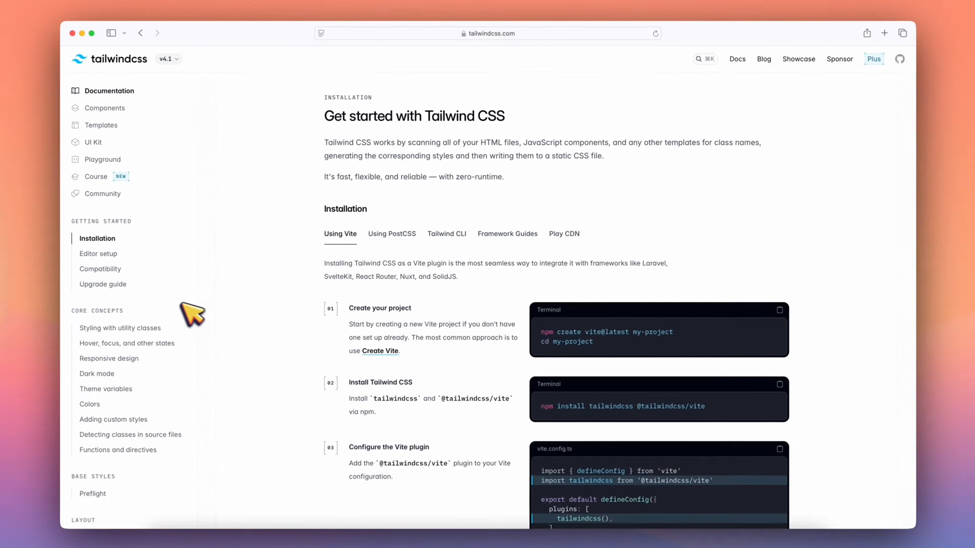
scroll(175, 303, "down", 5)
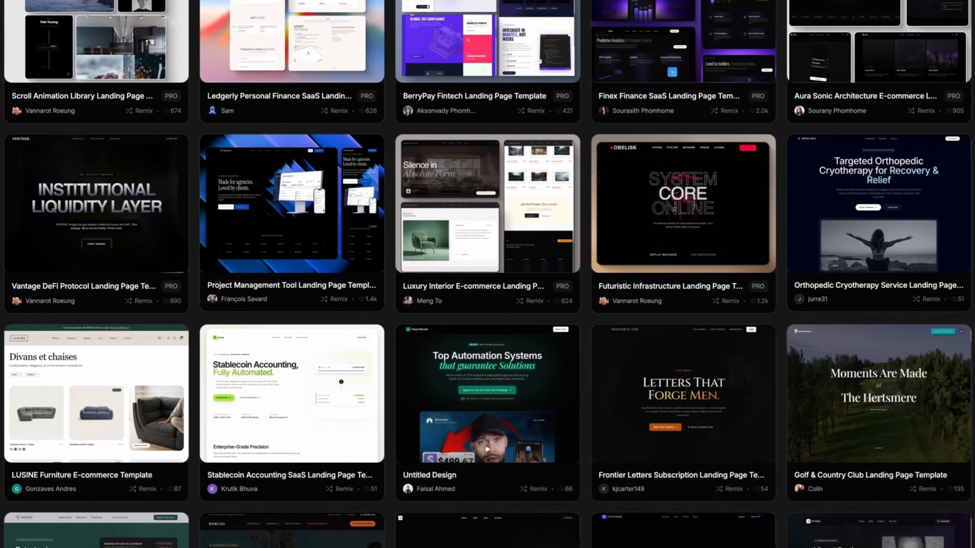
Step: Browse the Aura template gallery and examine the Vantage DeFi Protocol landing page down to its Trajectory section
scroll(488, 274, "down", 10)
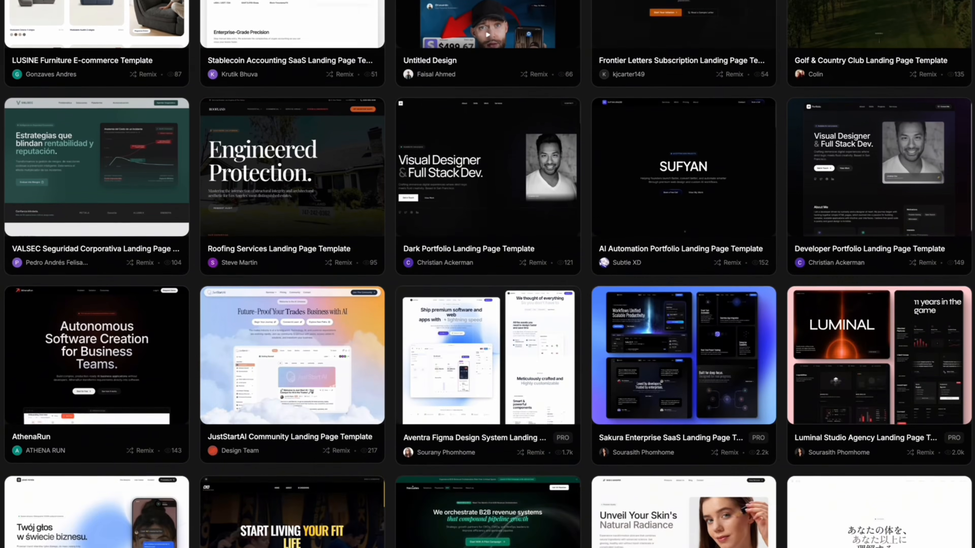
scroll(488, 274, "down", 4)
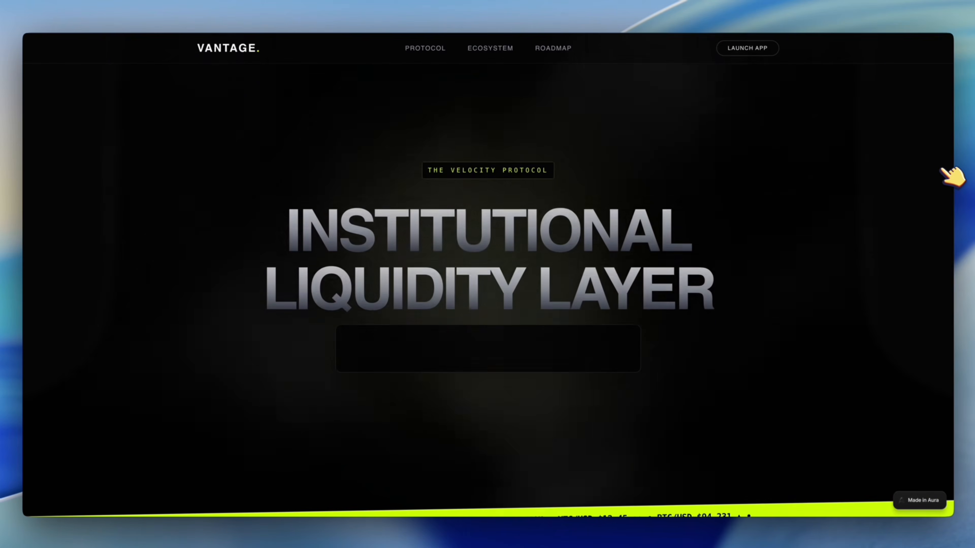
scroll(948, 177, "down", 9)
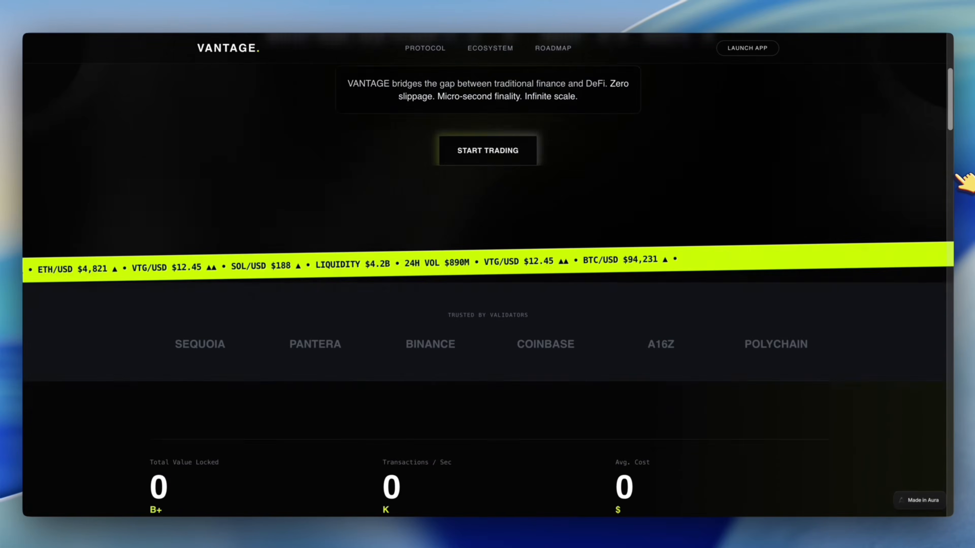
scroll(488, 274, "down", 2)
scroll(487, 274, "down", 10)
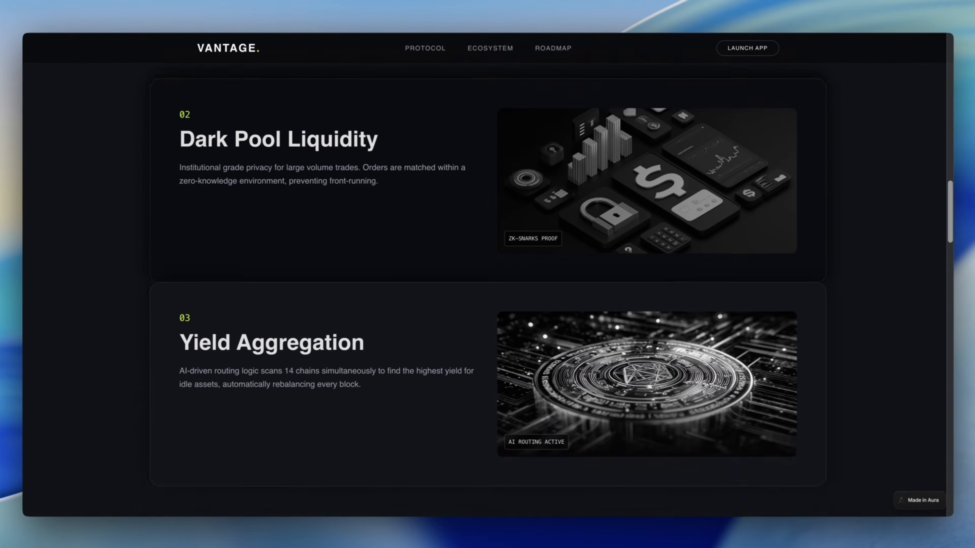
scroll(487, 274, "down", 15)
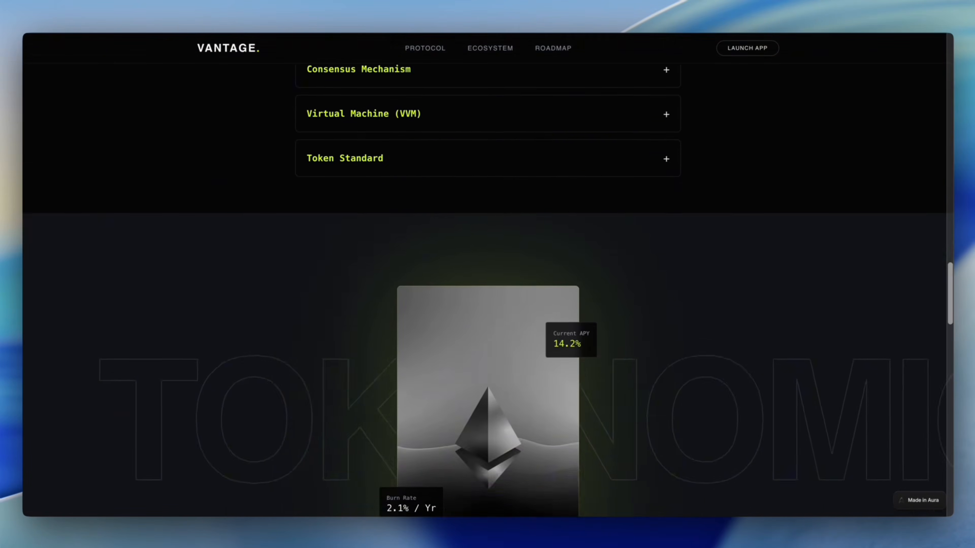
scroll(487, 274, "down", 20)
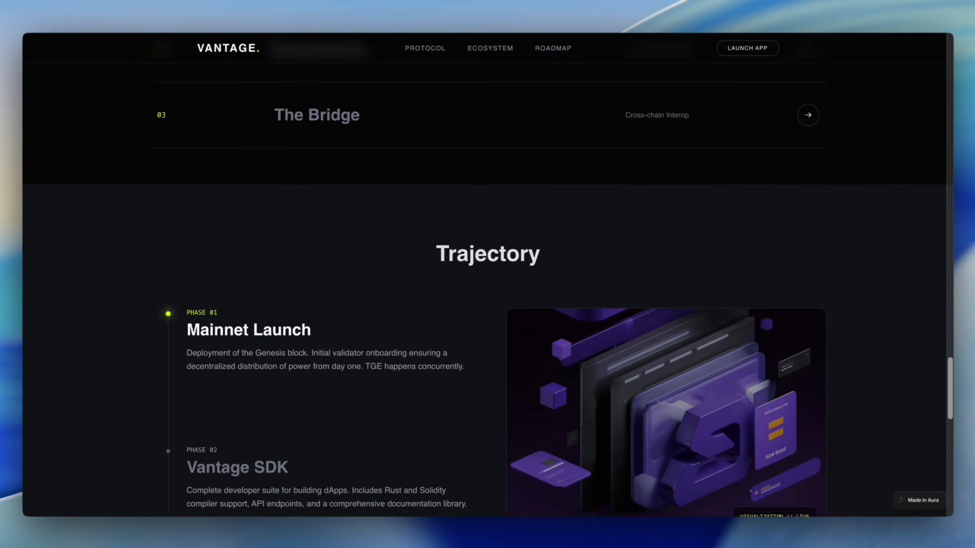
scroll(487, 274, "down", 15)
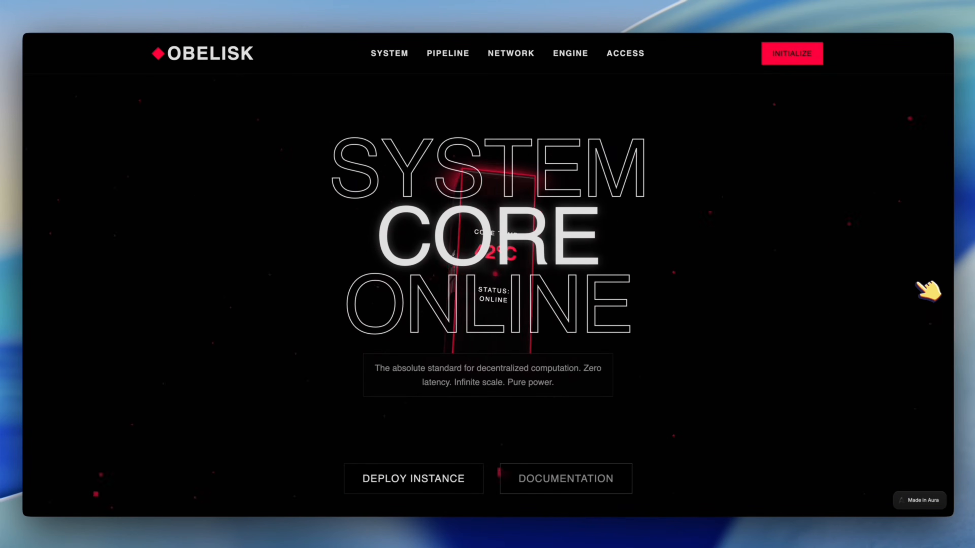
Step: Examine the Obelisk landing page from its animated hero through the Capabilities cards to the horizontally moving sections
scroll(927, 291, "down", 3)
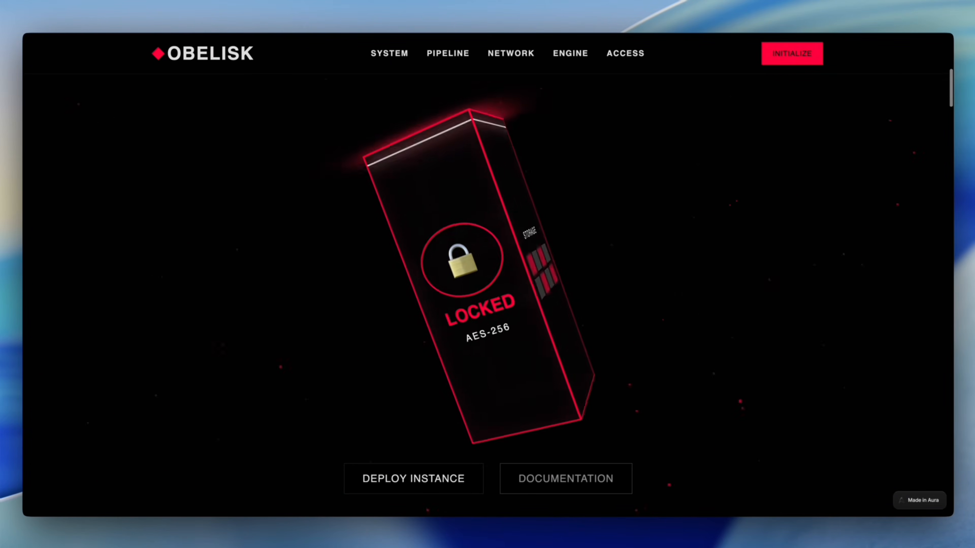
scroll(488, 274, "down", 20)
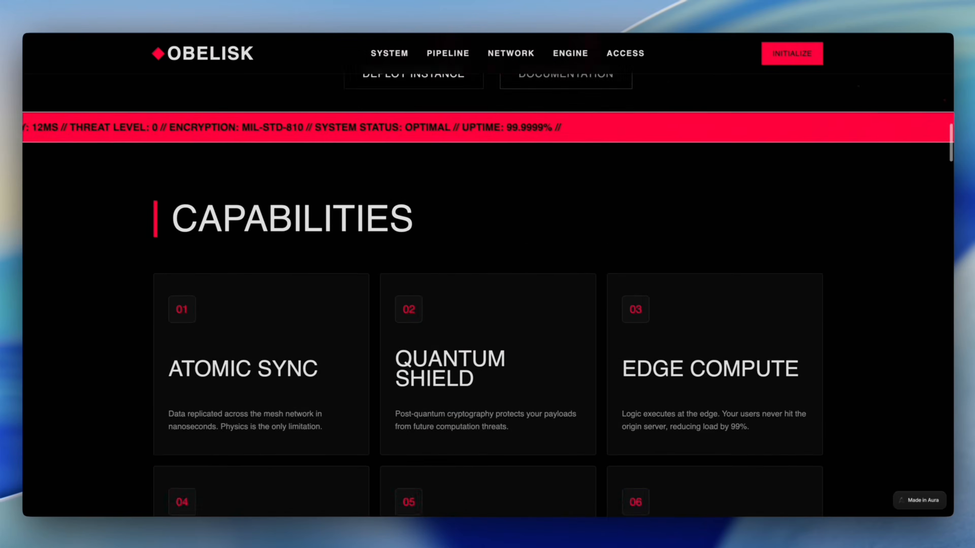
scroll(751, 270, "down", 10)
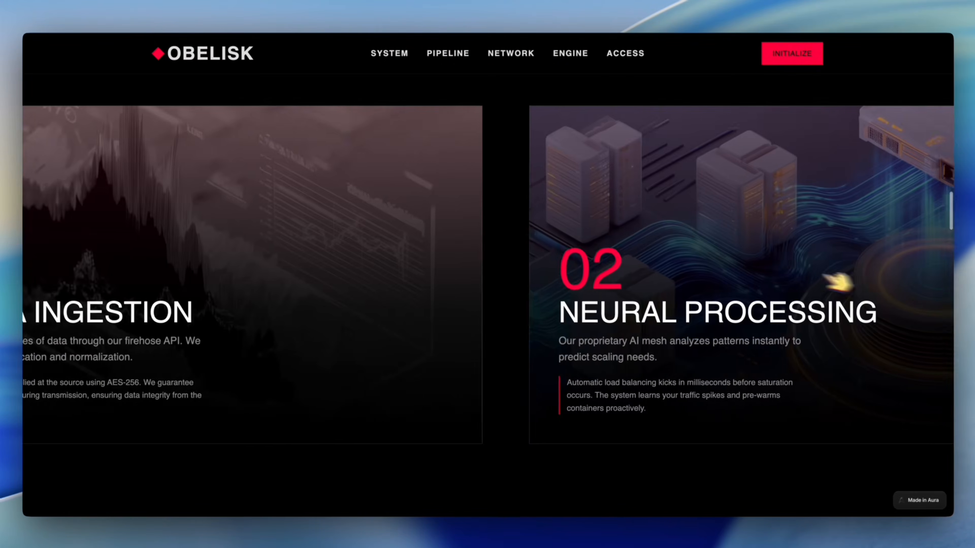
Step: Examine the remaining Obelisk sections, from the Neural Processing card through Global Mesh to Velocity Engine
scroll(783, 270, "down", 10)
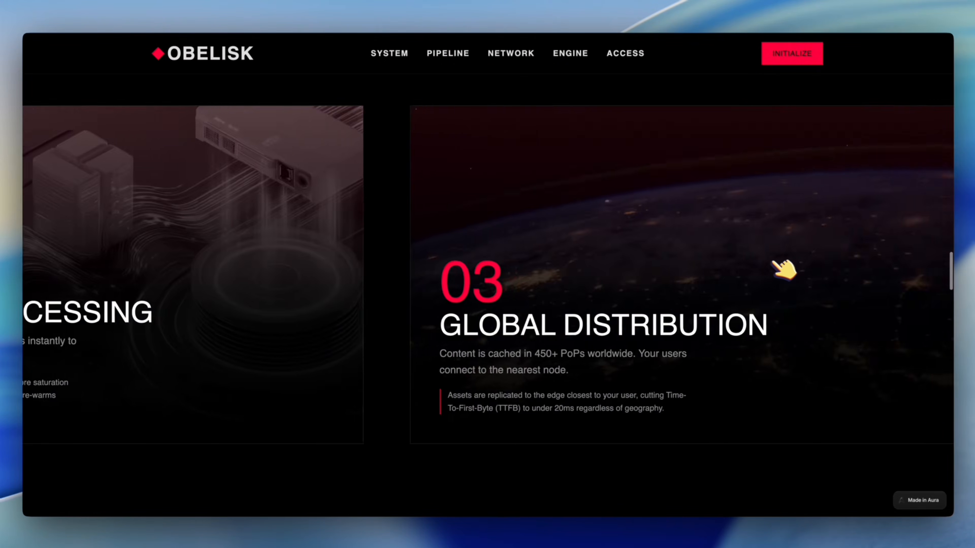
scroll(782, 271, "down", 15)
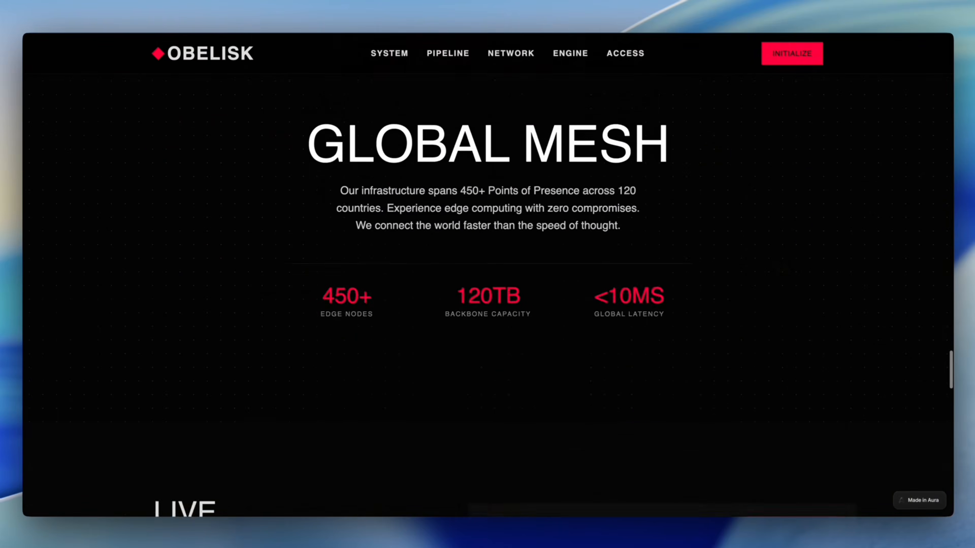
scroll(783, 271, "down", 15)
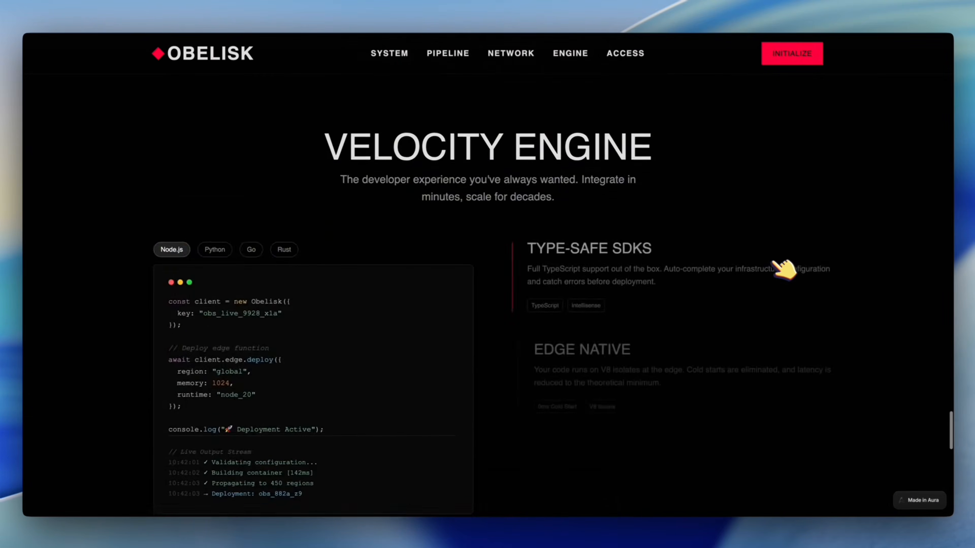
scroll(783, 270, "down", 8)
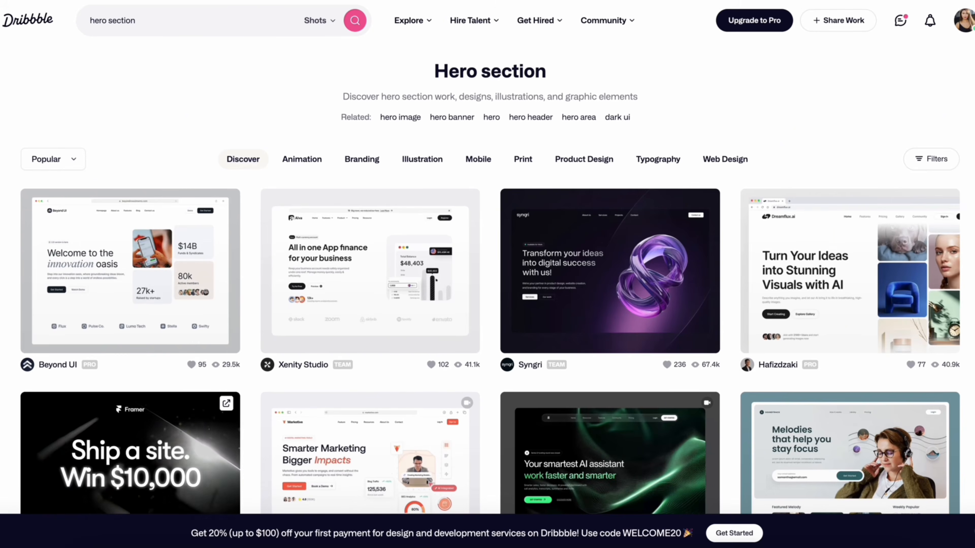
Step: Switch to Dribbble and look through the popular "hero section" shots for design inspiration
scroll(487, 281, "down", 5)
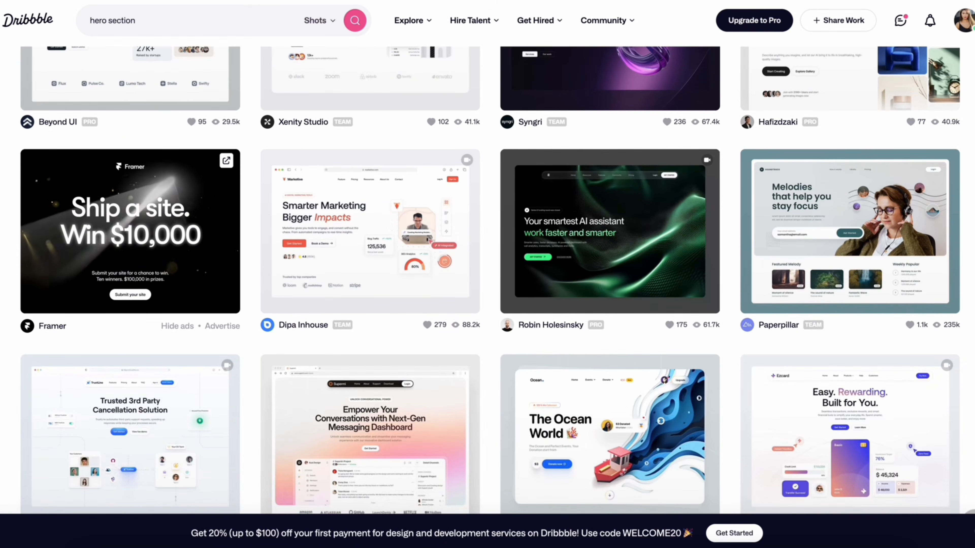
scroll(488, 281, "down", 4)
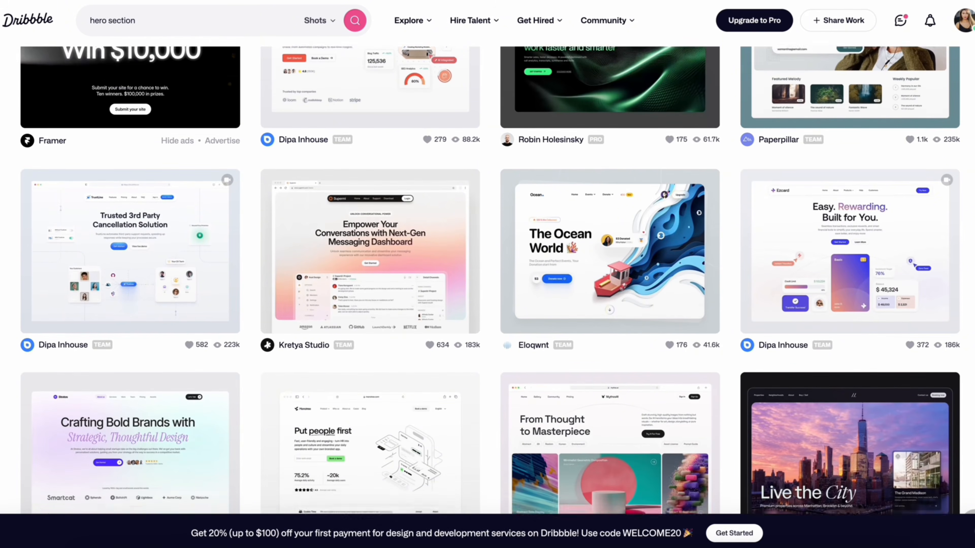
scroll(487, 281, "down", 2)
scroll(488, 280, "down", 3)
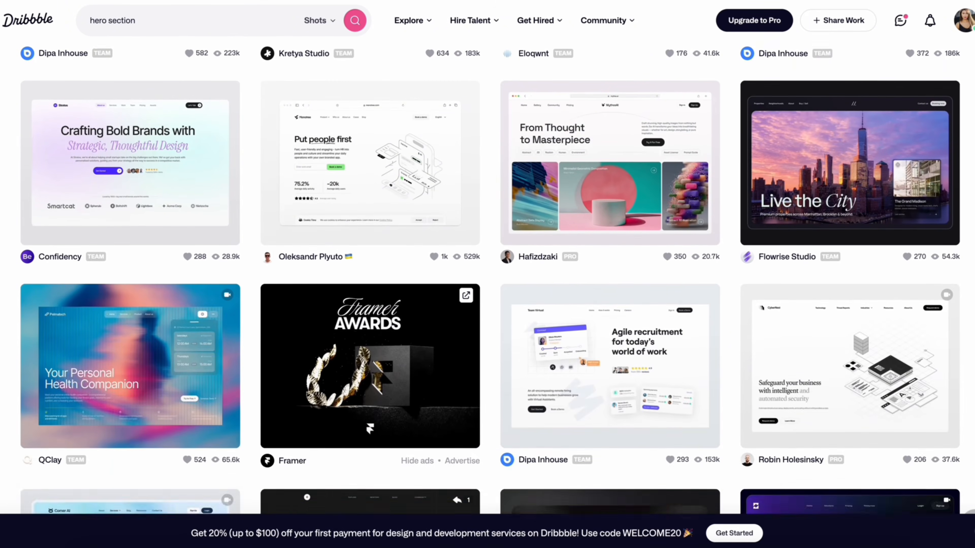
scroll(488, 280, "down", 3)
scroll(487, 280, "down", 2)
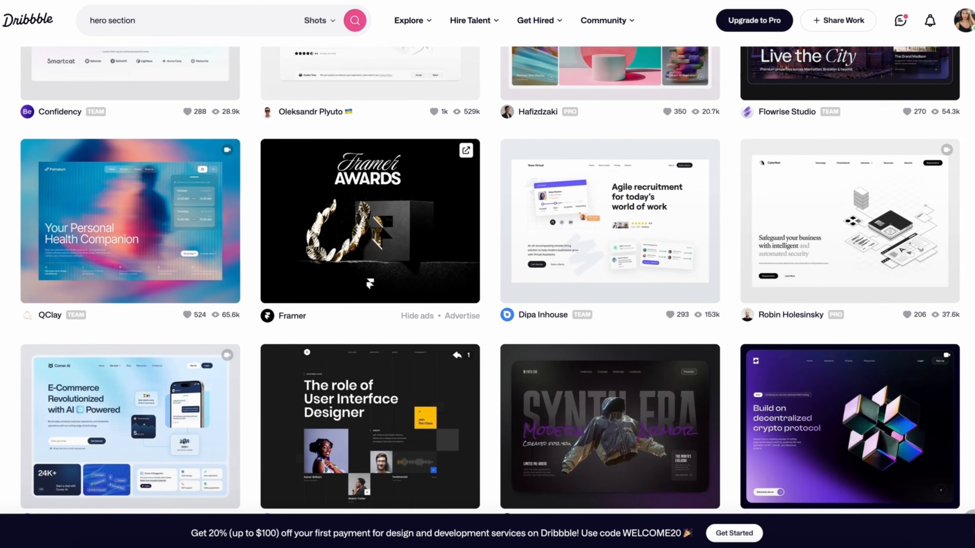
scroll(487, 280, "down", 1)
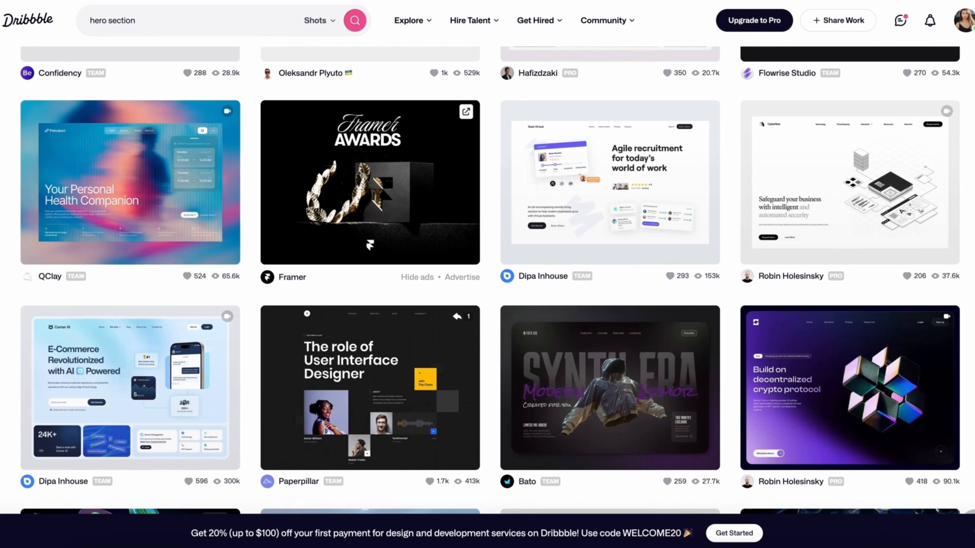
scroll(488, 281, "up", 20)
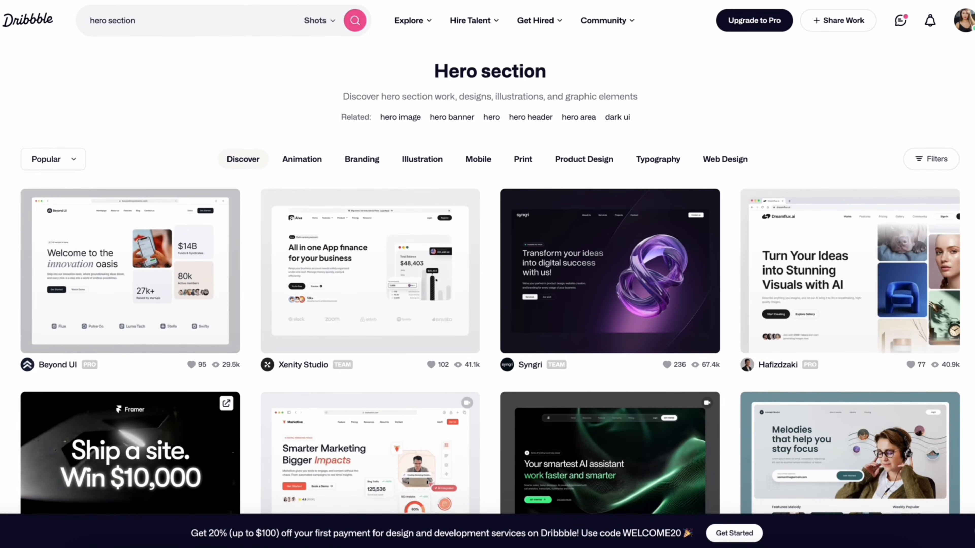
Step: View the Financial Payment Landing and Supermi: Hero Section 01 shots in detail, returning to the results after each
left_click(429, 261)
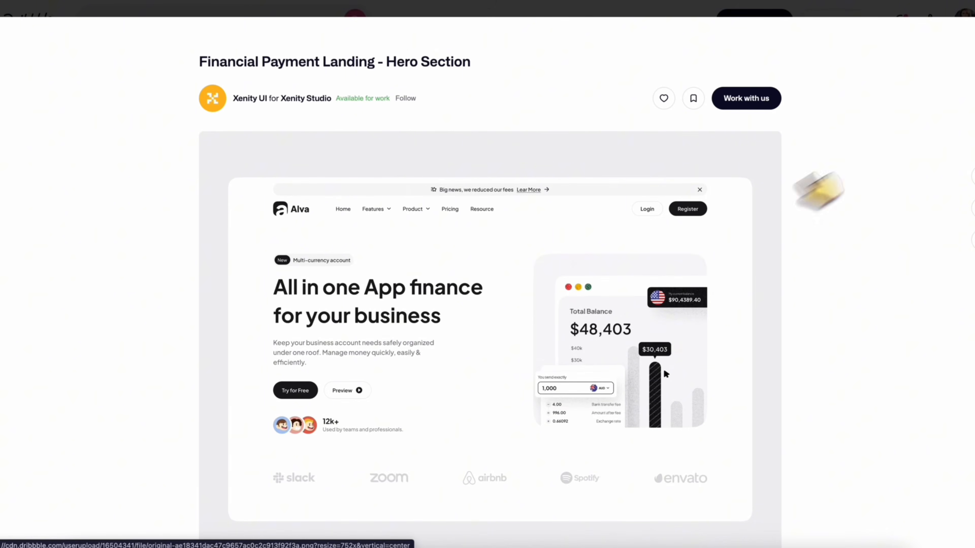
key("Escape")
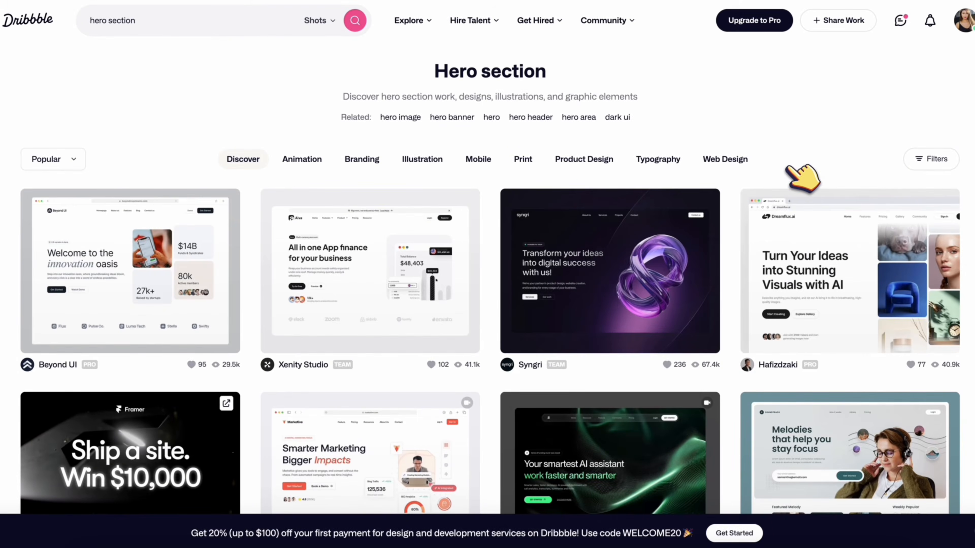
scroll(803, 178, "down", 5)
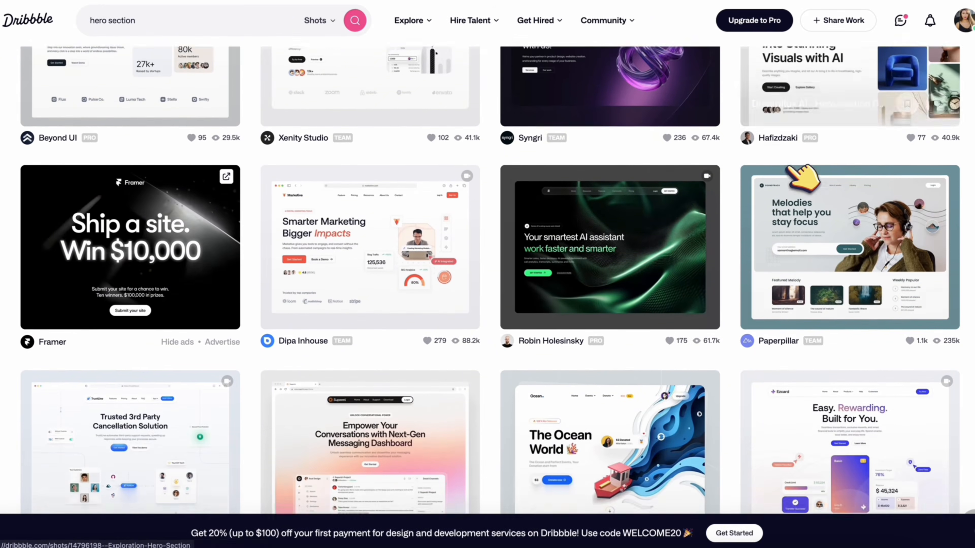
scroll(750, 272, "down", 4)
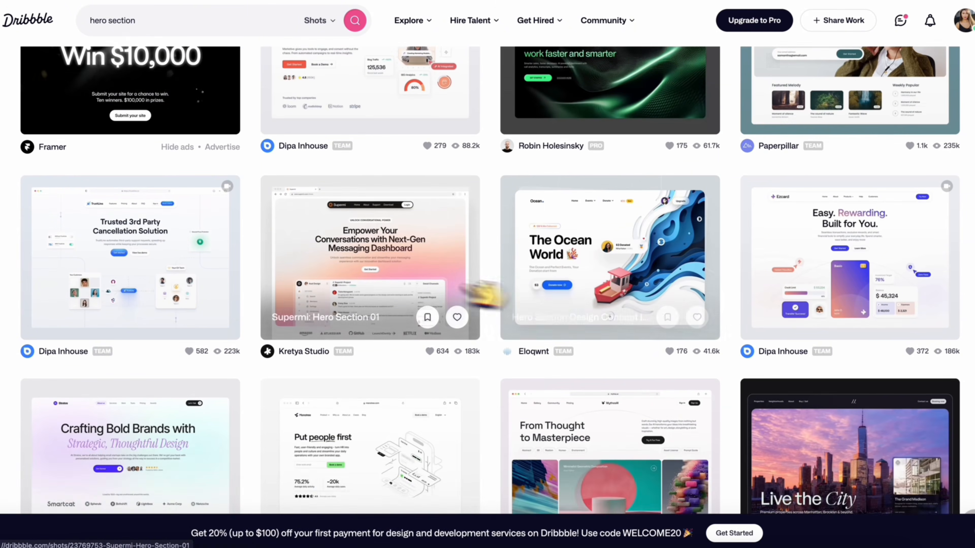
left_click(349, 257)
scroll(900, 158, "down", 2)
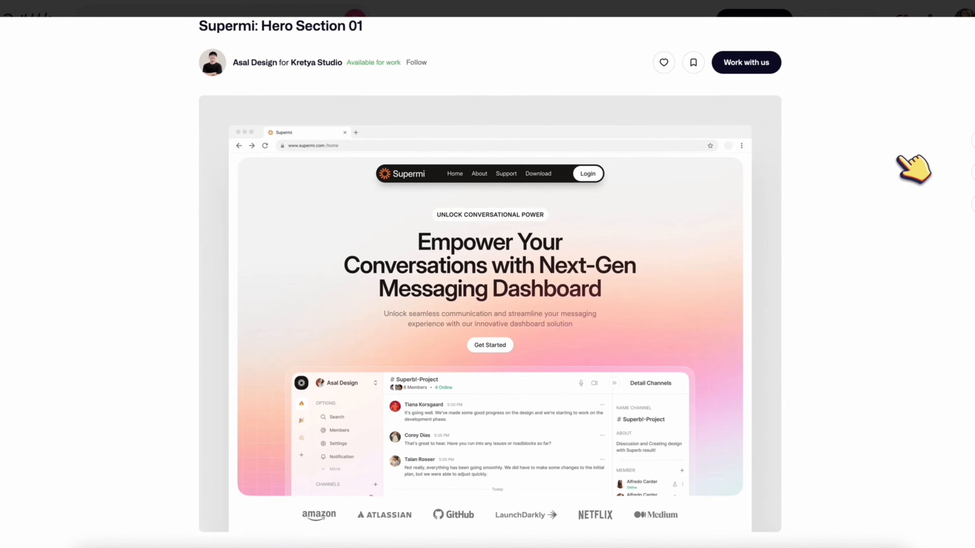
scroll(900, 158, "down", 1)
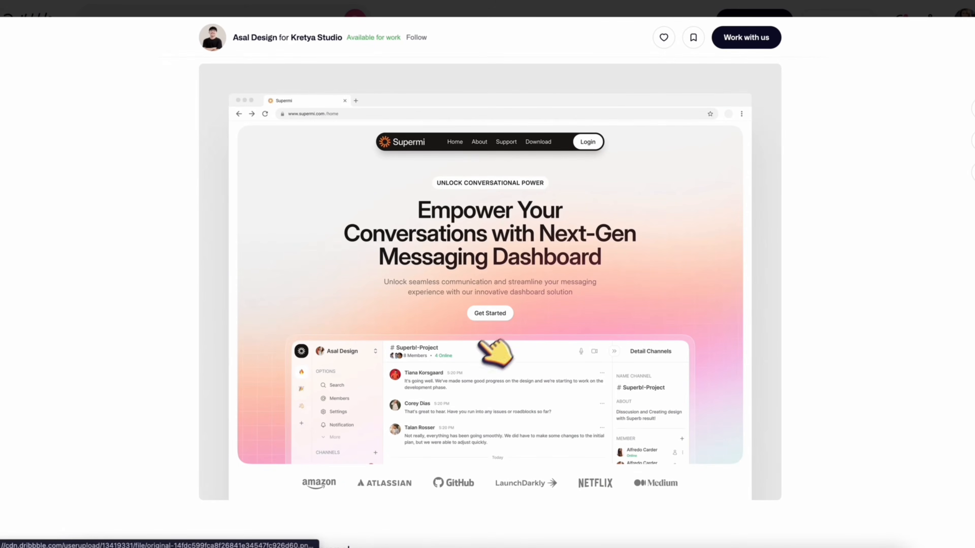
key("Escape")
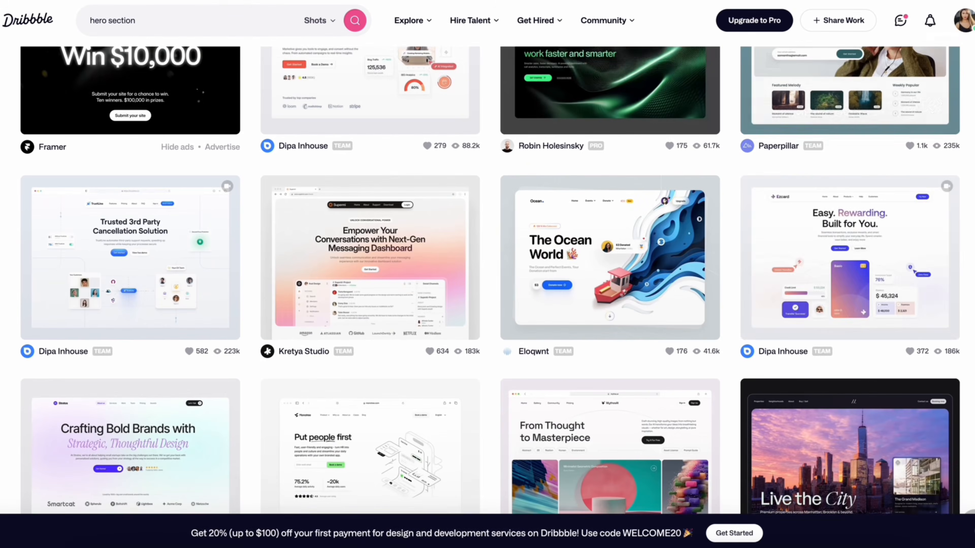
Step: View the Mythos AI – AI Image Generation Hero Section shot and look over more hero designs further down the results
scroll(914, 200, "down", 1)
scroll(707, 290, "down", 4)
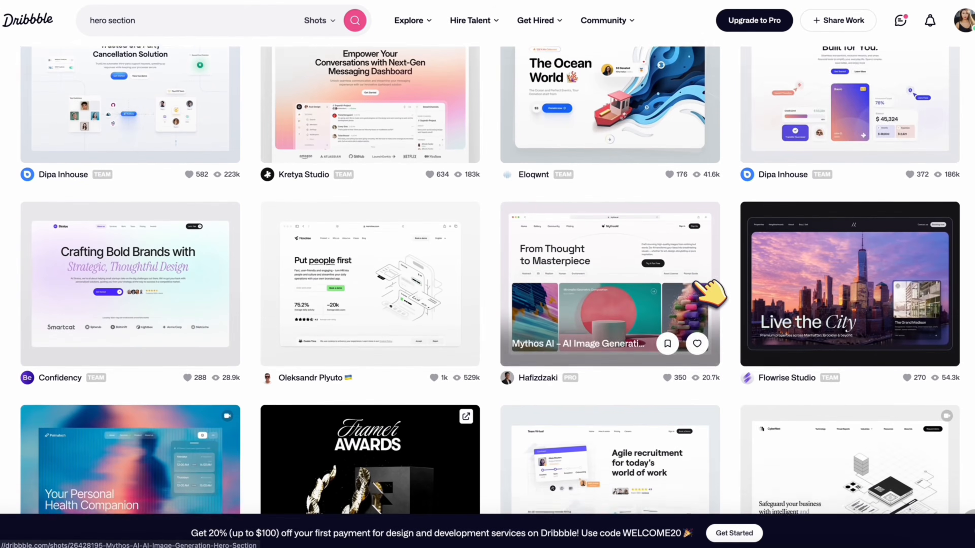
scroll(729, 211, "down", 3)
left_click(649, 196)
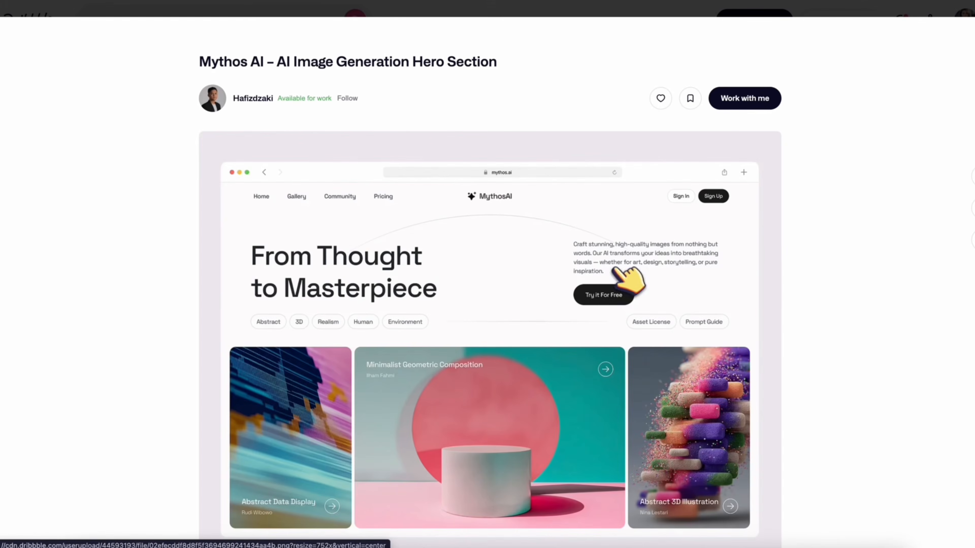
key("Escape")
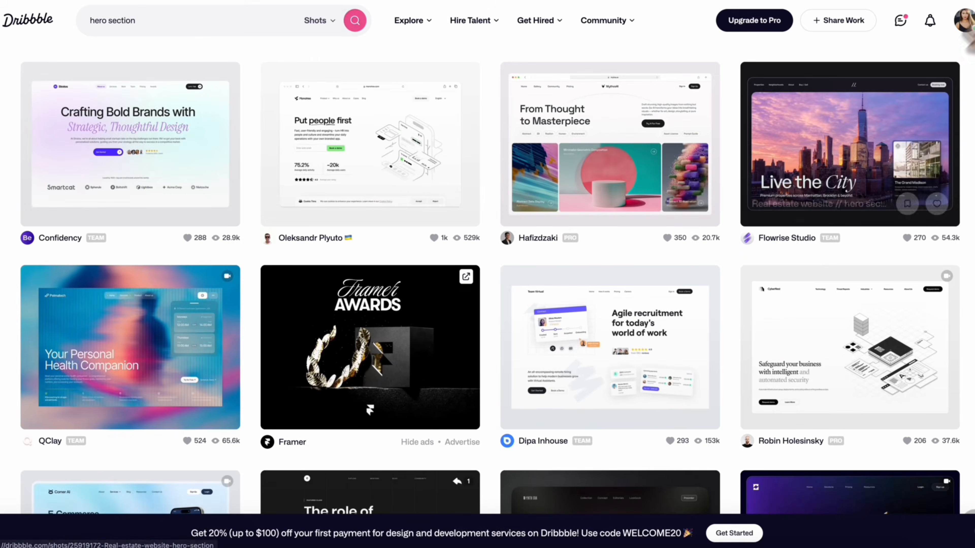
scroll(770, 265, "down", 3)
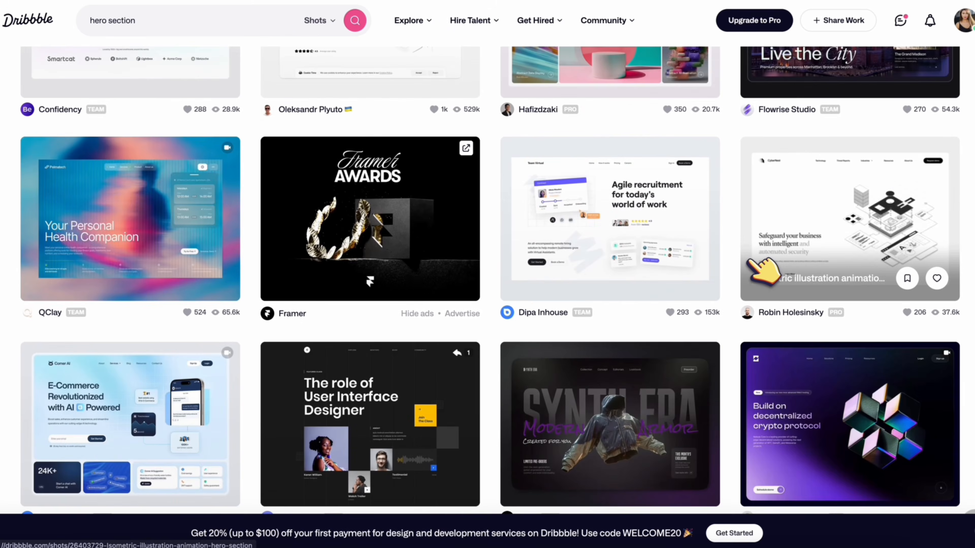
left_click(588, 216)
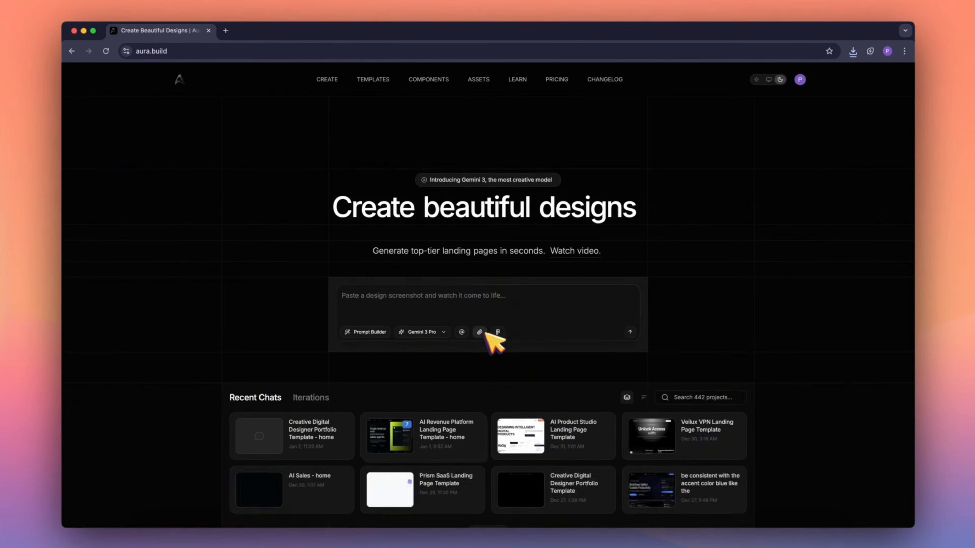
Step: In Aura, attach the hero.webp screenshot as reference and submit the prompt "Create this"
key("super+v")
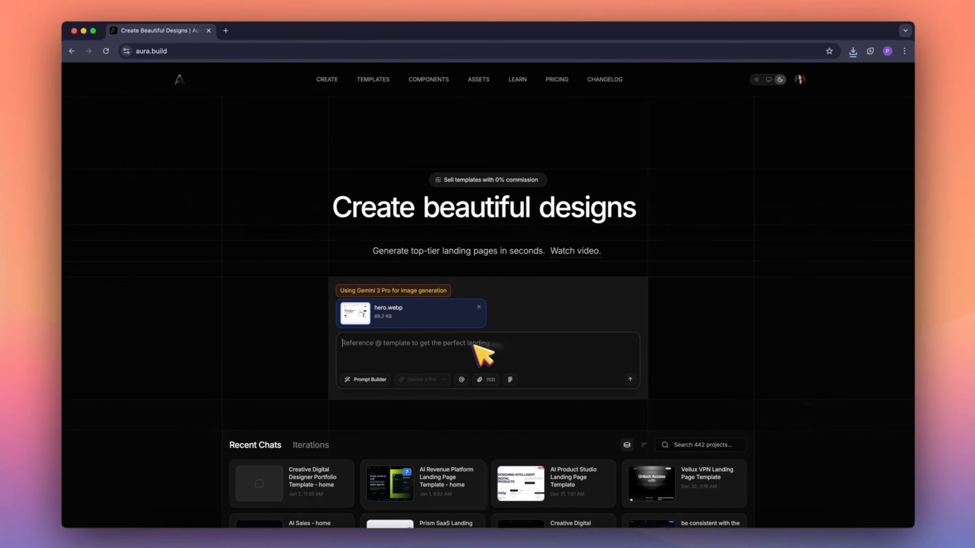
type("Create this")
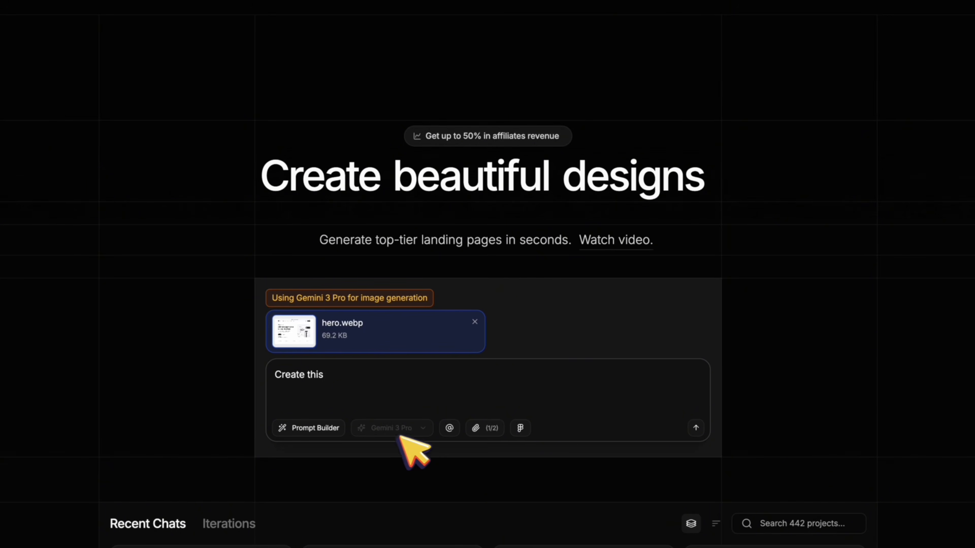
left_click(696, 427)
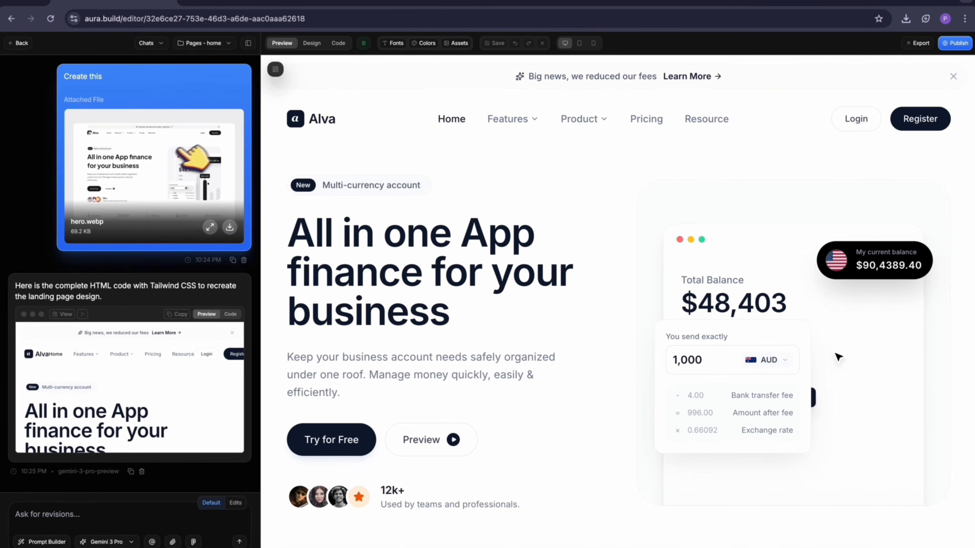
Step: Review the generated Alva landing page down to the logo row and hide the chat sidebar
scroll(646, 344, "down", 3)
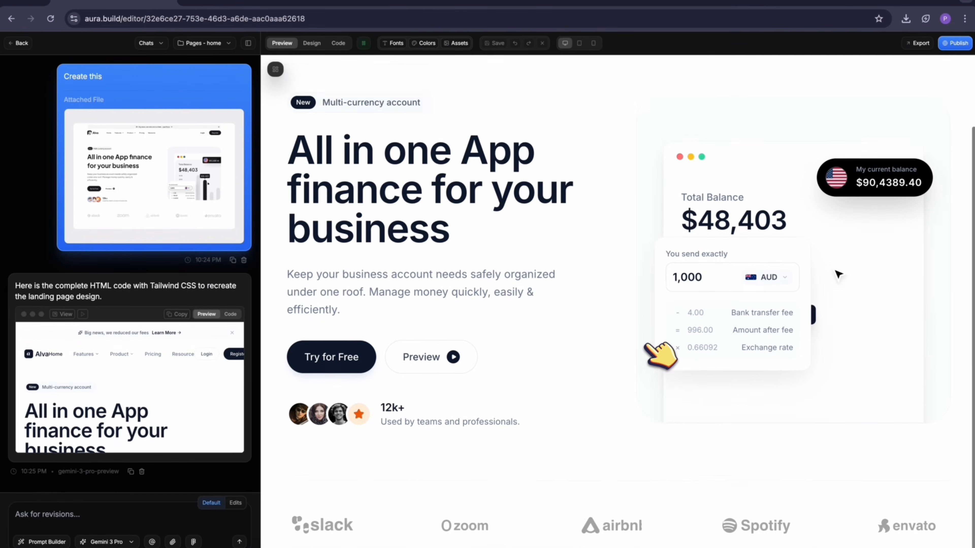
scroll(647, 344, "up", 3)
left_click(248, 43)
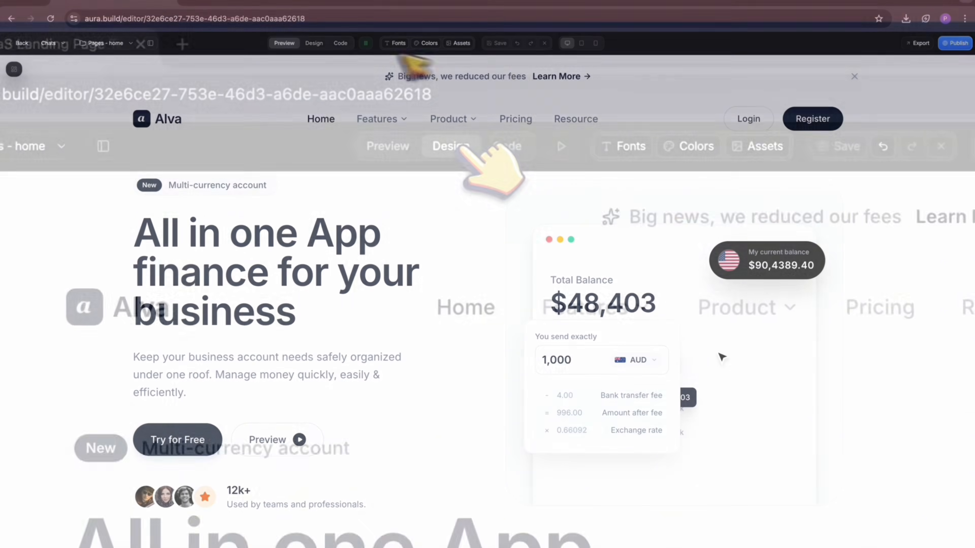
Step: Switch the editor to Design mode and open the hero H1 headline's element properties
left_click(313, 43)
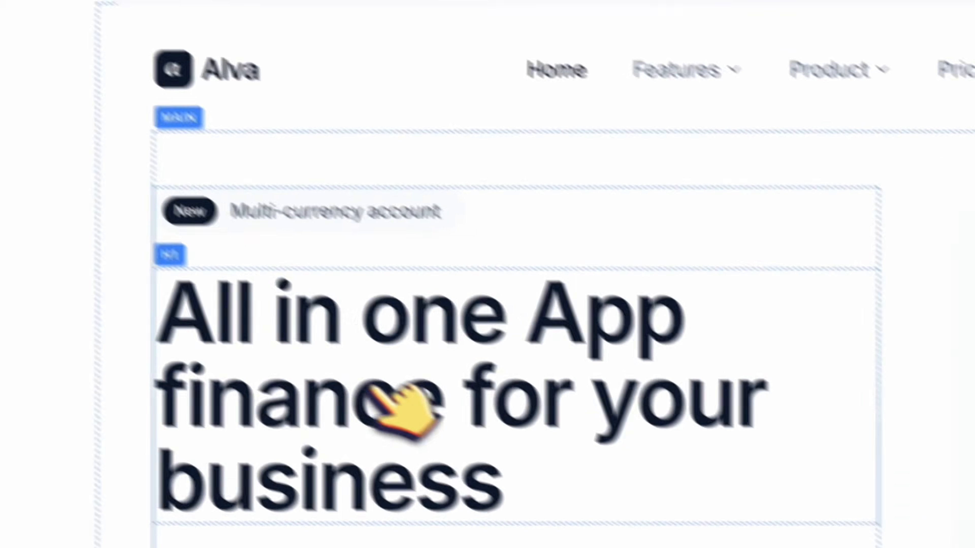
left_click(375, 389)
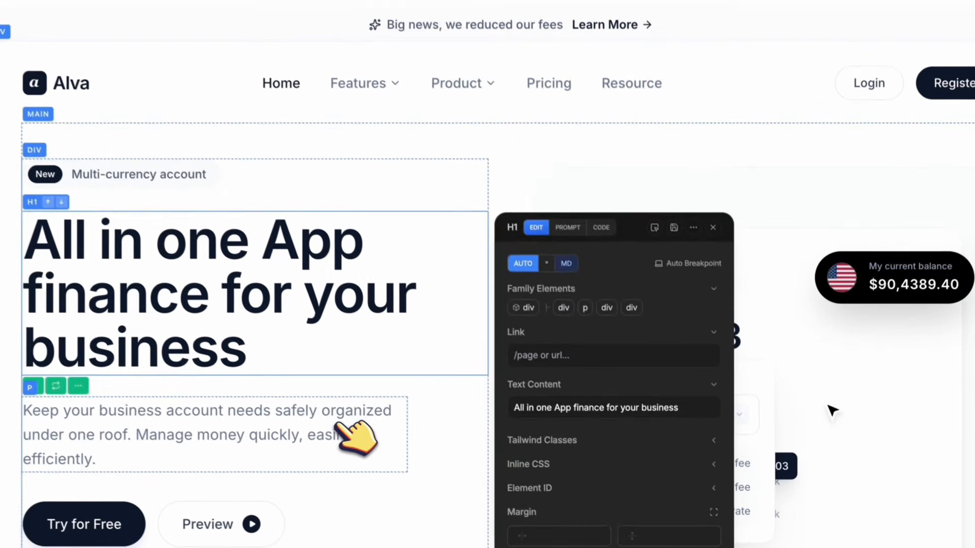
left_click(155, 234)
left_click(633, 42)
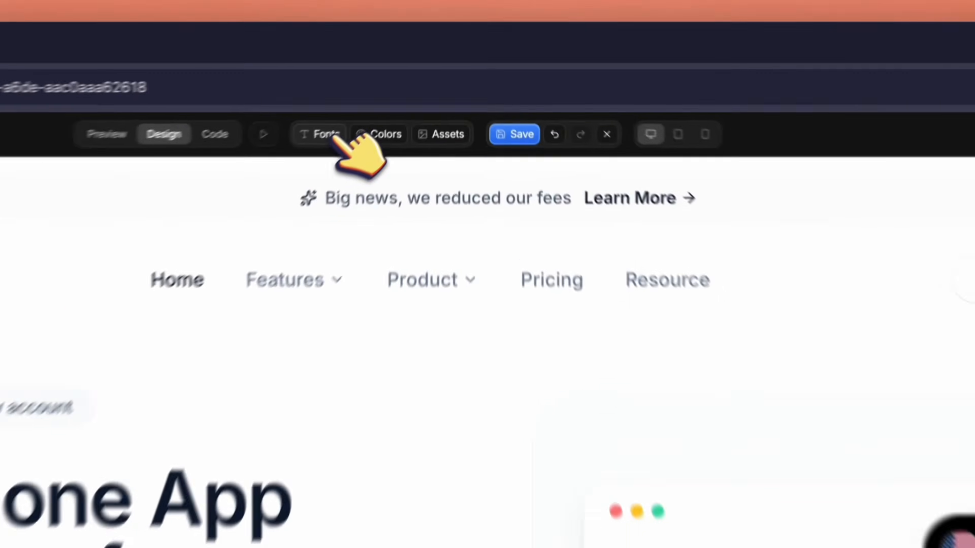
Step: Compare font pairings such as Manrope/Inter and apply the Jakarta/Geist pairing to the landing page
left_click(409, 72)
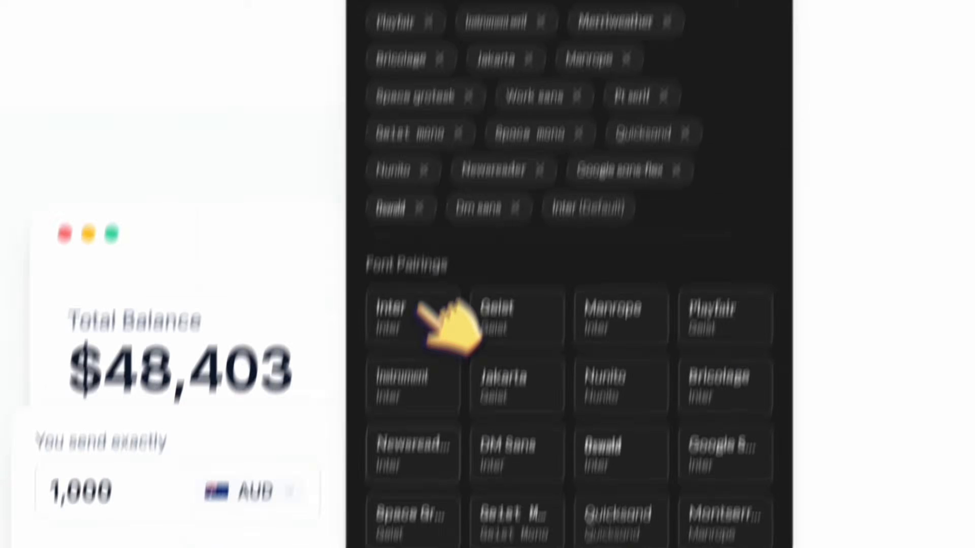
left_click(577, 544)
left_click(683, 544)
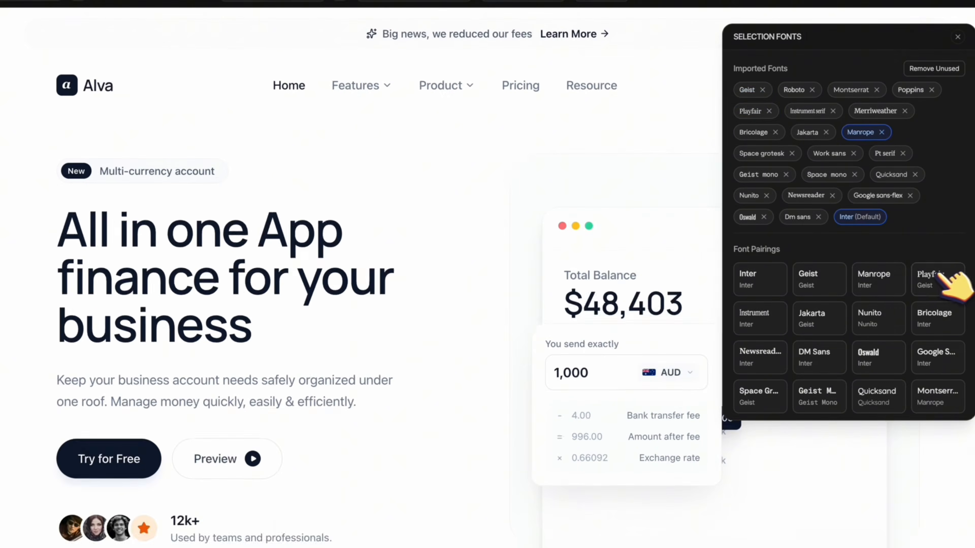
left_click(938, 279)
left_click(779, 317)
left_click(825, 320)
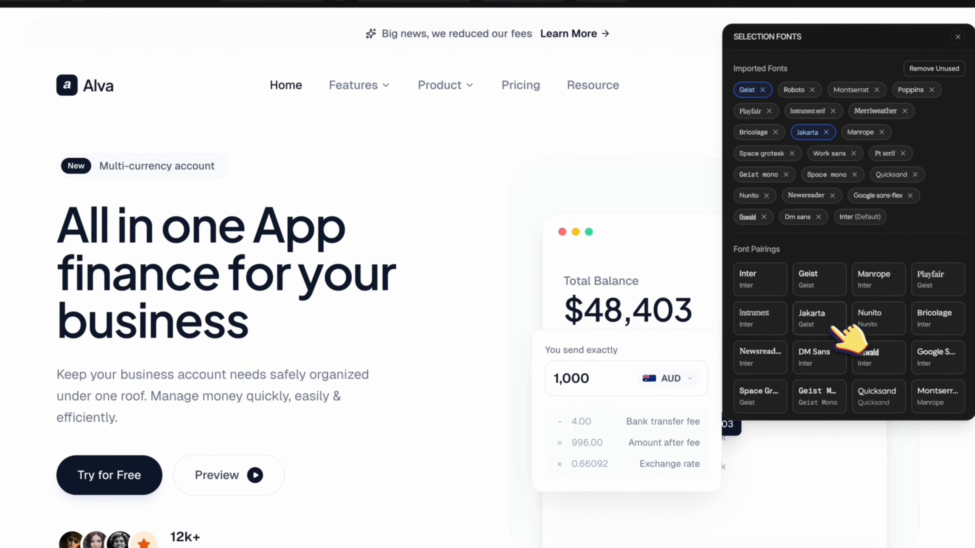
left_click(957, 37)
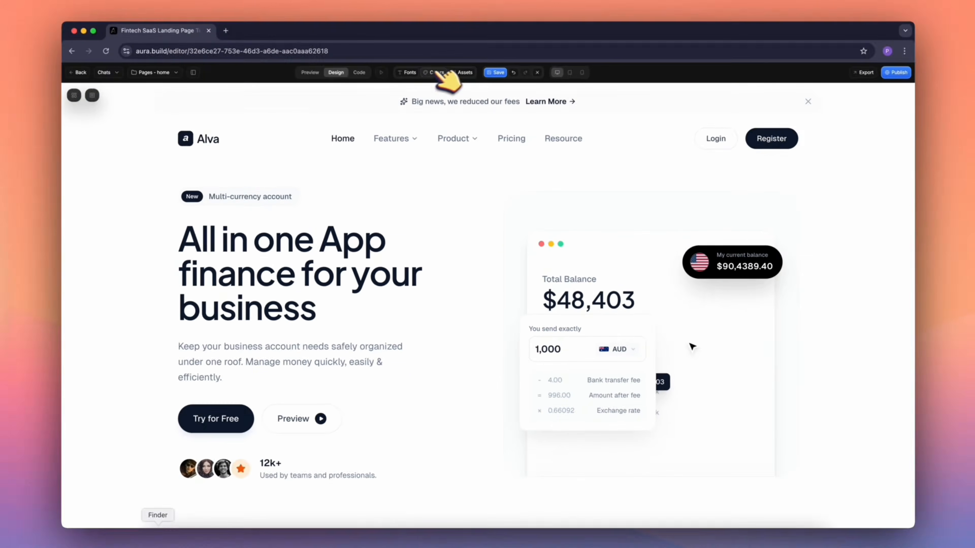
Step: Switch the landing page to the dark color mode and apply the Neutral theme preset
left_click(438, 72)
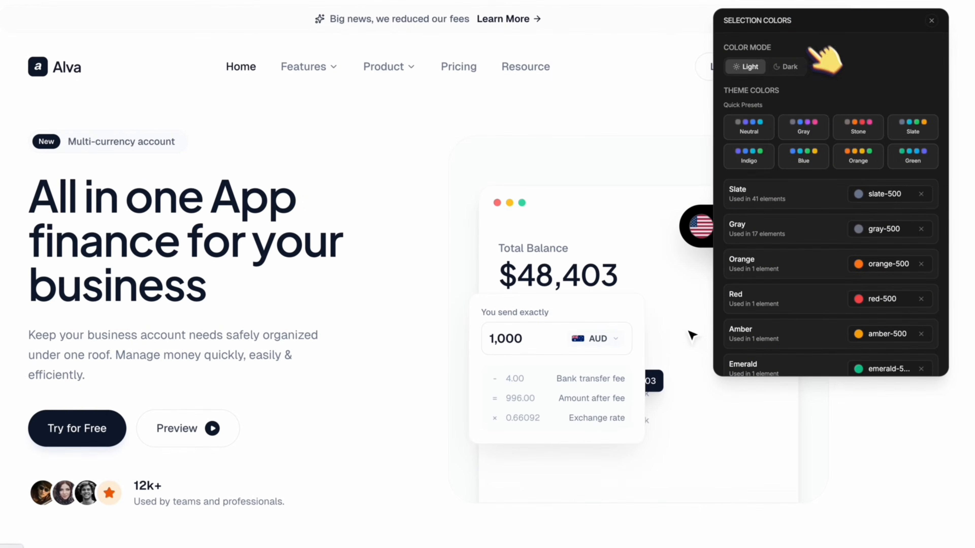
left_click(797, 69)
left_click(754, 68)
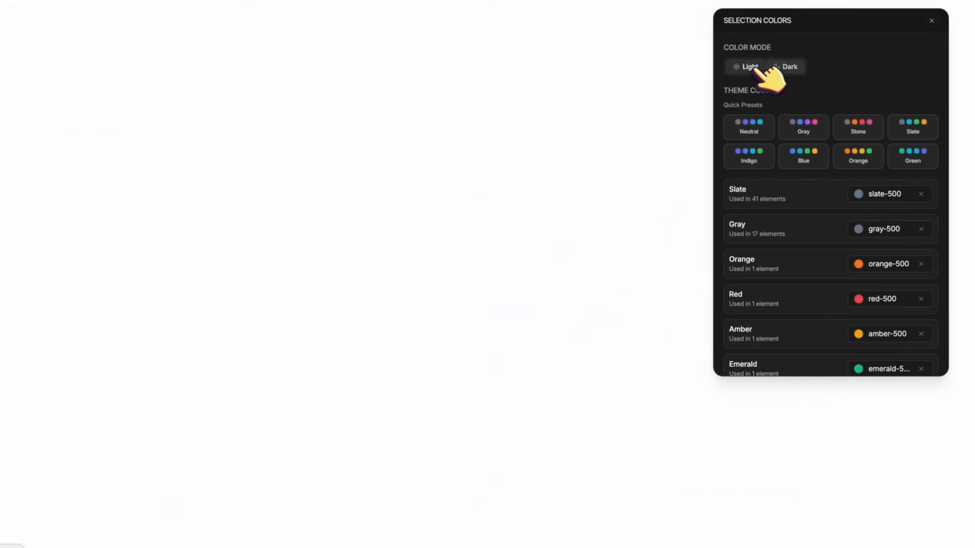
left_click(779, 69)
left_click(770, 129)
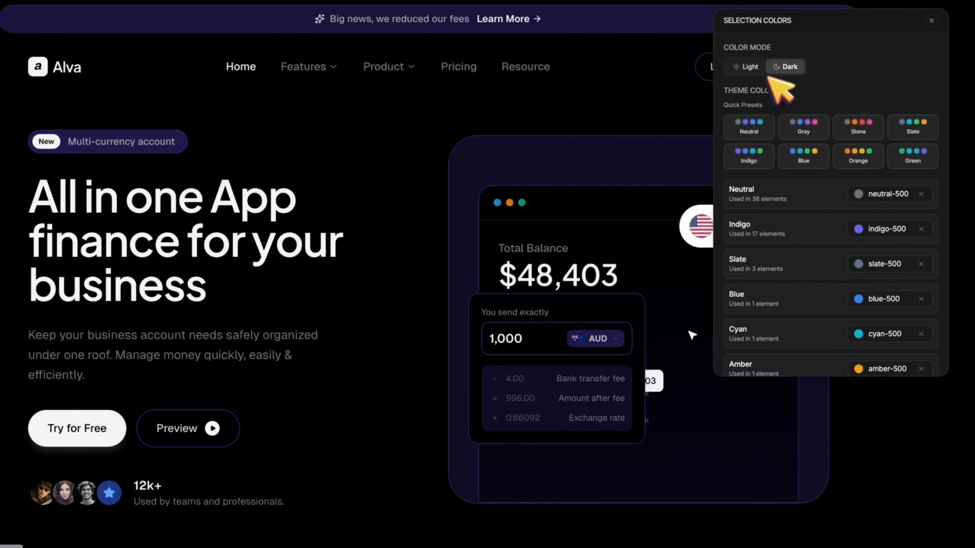
Step: Replace the page's Indigo theme color with a dark Neutral shade and close the color settings
left_click(900, 230)
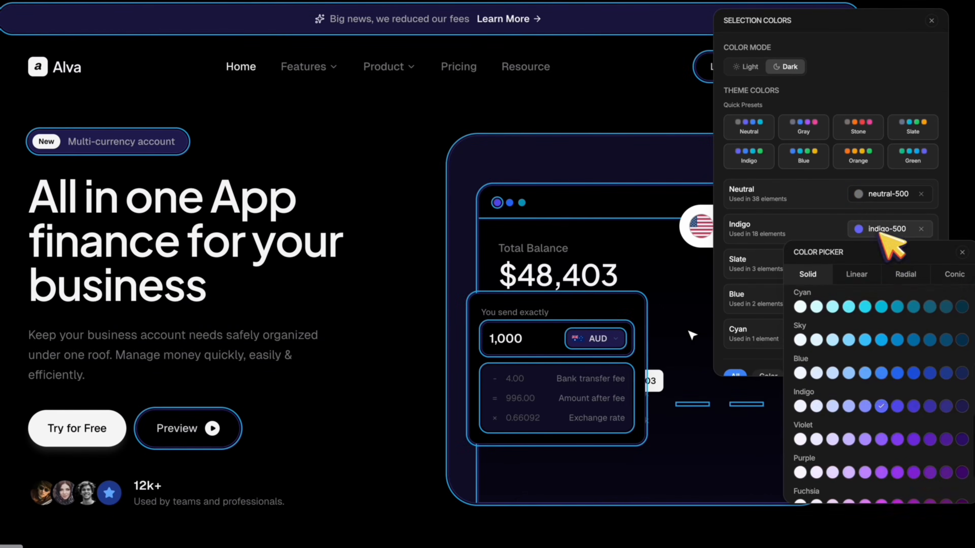
scroll(913, 391, "up", 10)
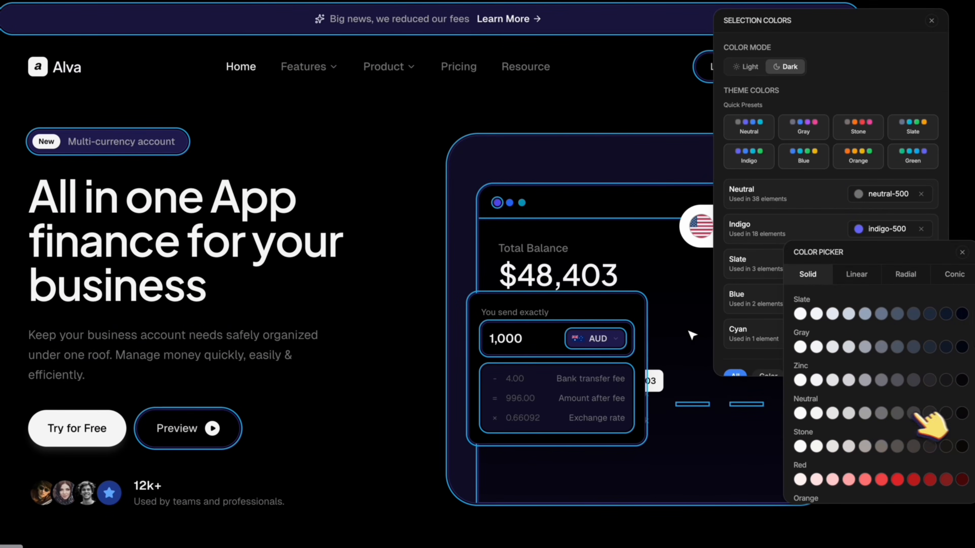
left_click(931, 414)
left_click(932, 21)
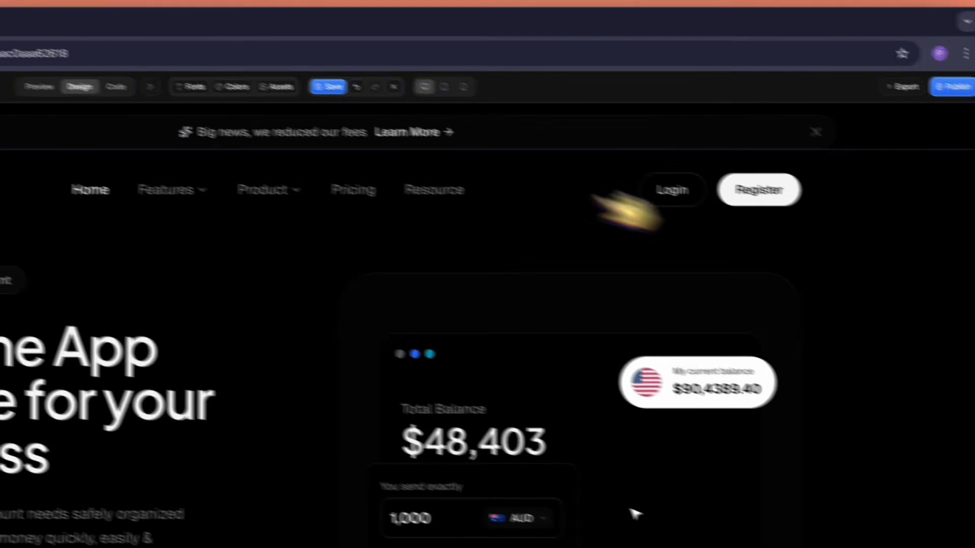
Step: Show all embedded background components and try the green falling-dots background and the blue glowing ring background
left_click(352, 101)
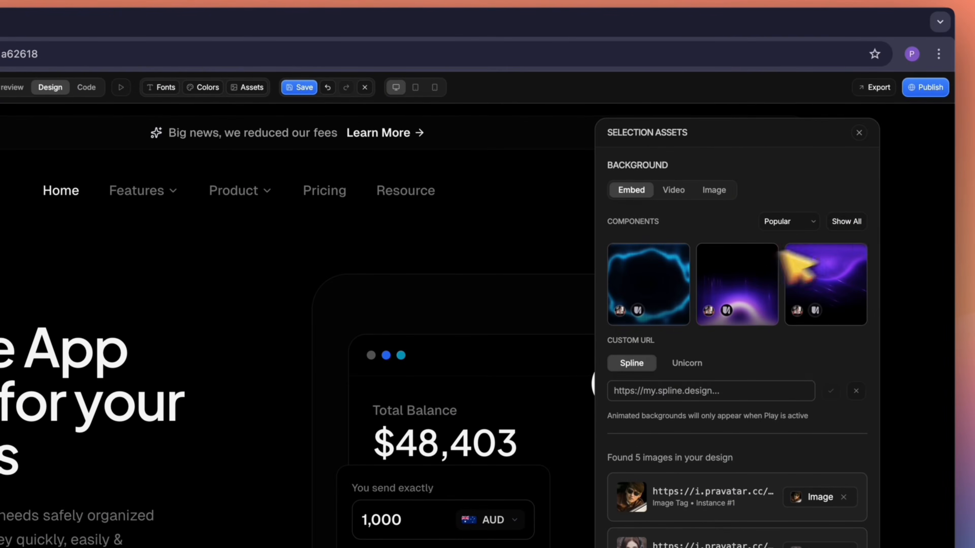
left_click(846, 221)
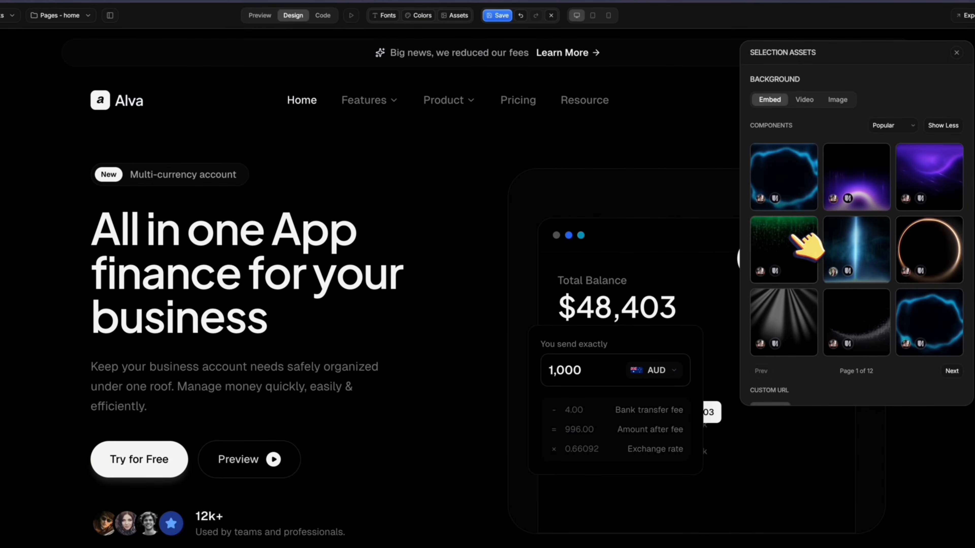
left_click(805, 246)
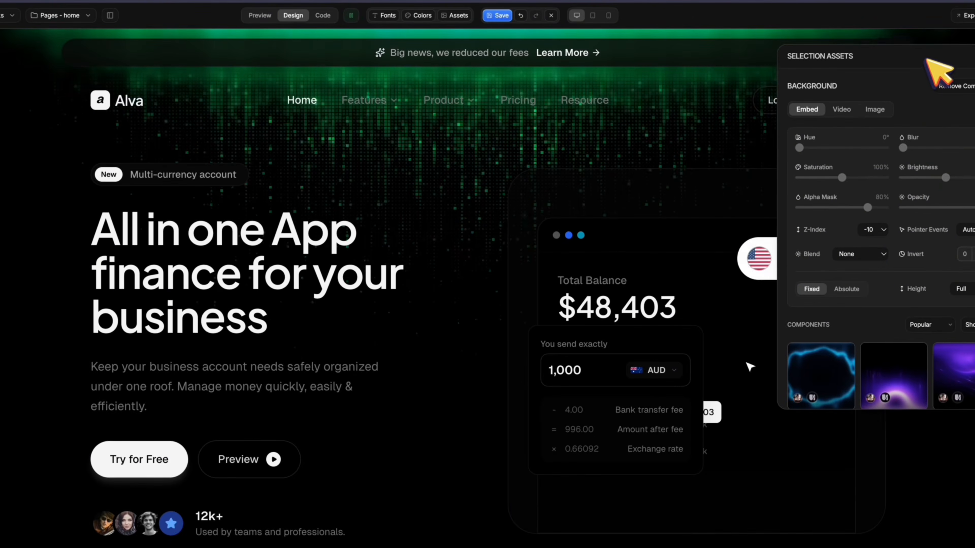
left_click(836, 361)
Step: Try further embedded backgrounds, set the white dotted particle one behind the page, and close the asset settings
scroll(890, 338, "down", 5)
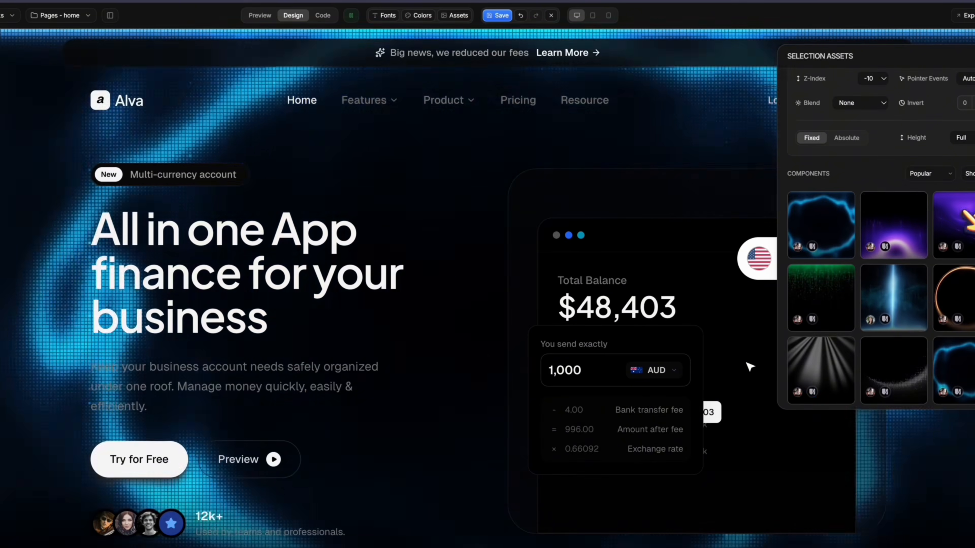
left_click(940, 215)
scroll(921, 223, "down", 1)
left_click(906, 213)
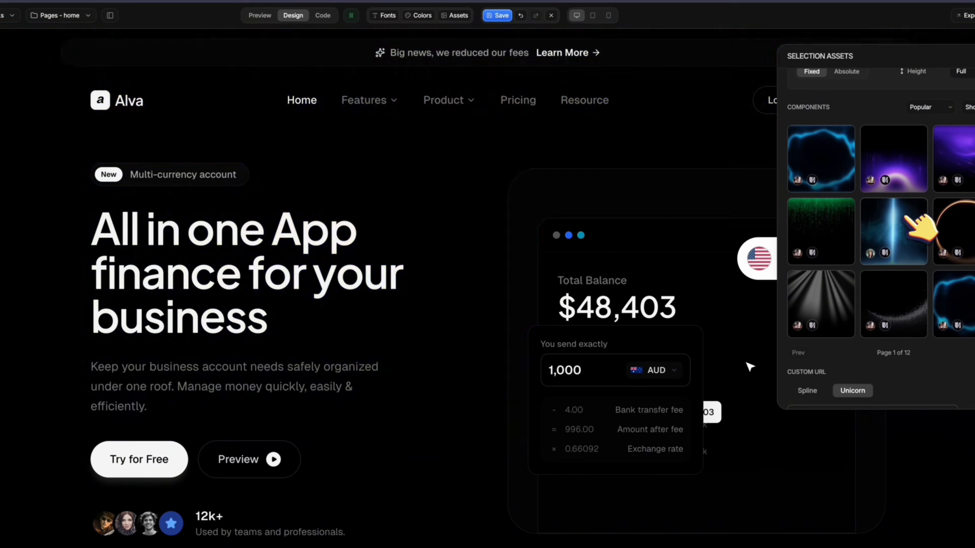
scroll(899, 201, "down", 3)
left_click(902, 202)
scroll(910, 192, "up", 3)
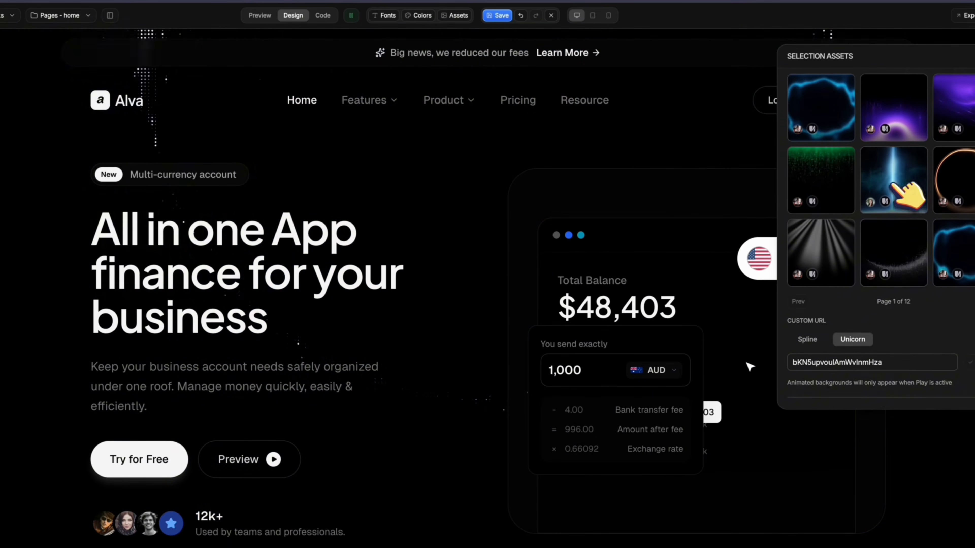
left_click(973, 57)
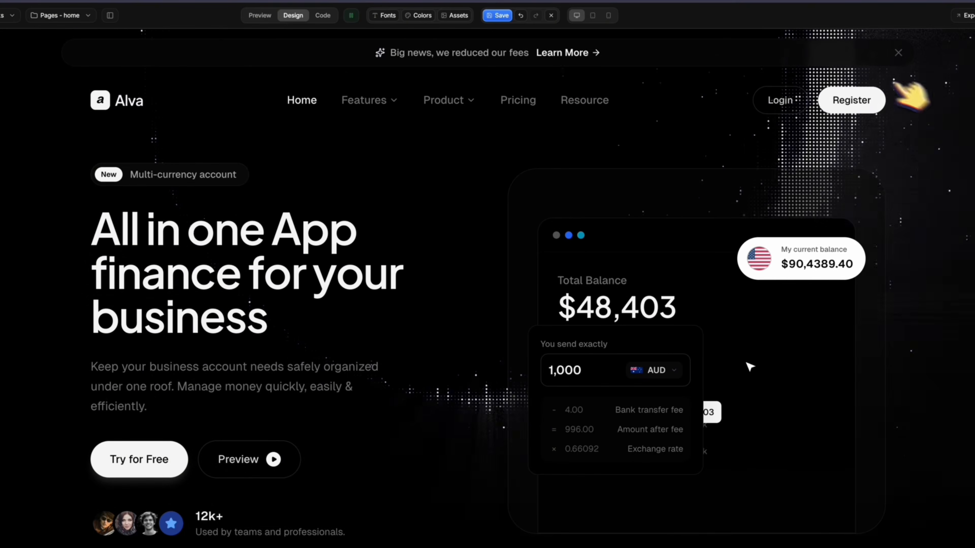
Step: Discard all unsaved design changes to the landing page and show the chat sidebar again
left_click(551, 15)
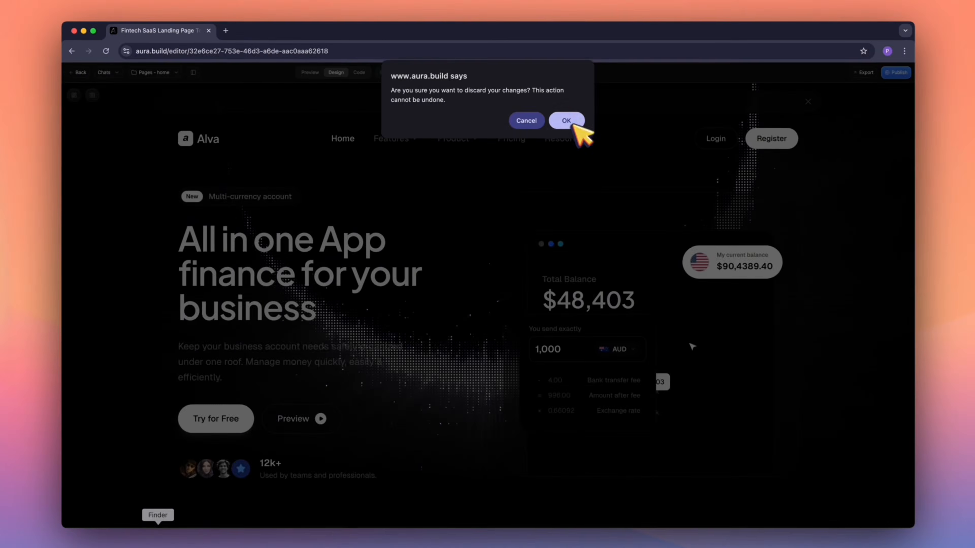
left_click(568, 121)
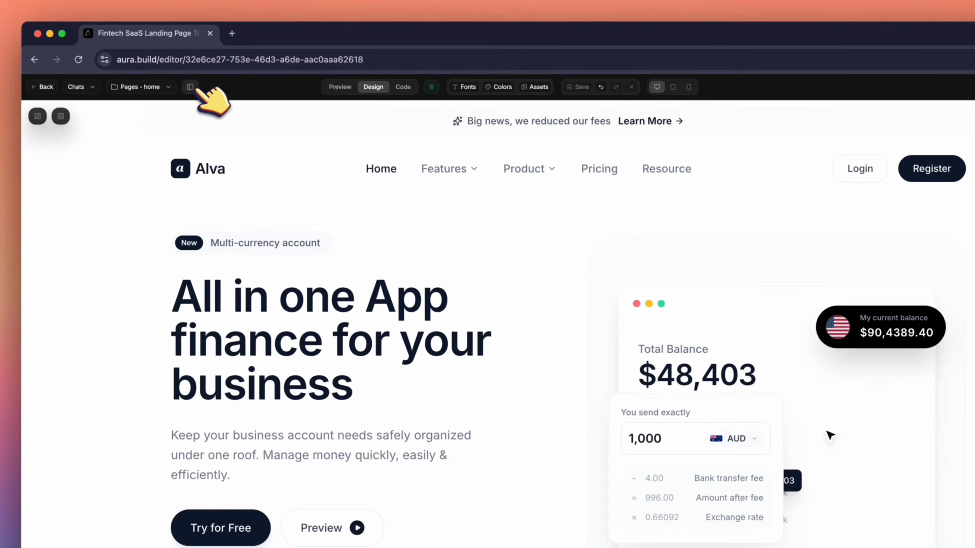
left_click(193, 73)
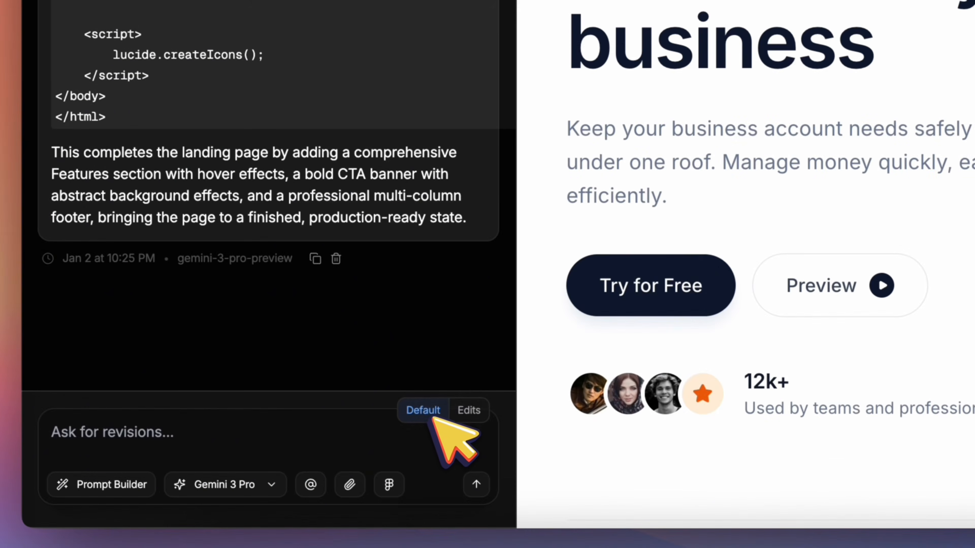
Step: Set the chat's revision mode to Edits instead of regenerating the entire page
mouse_move(435, 418)
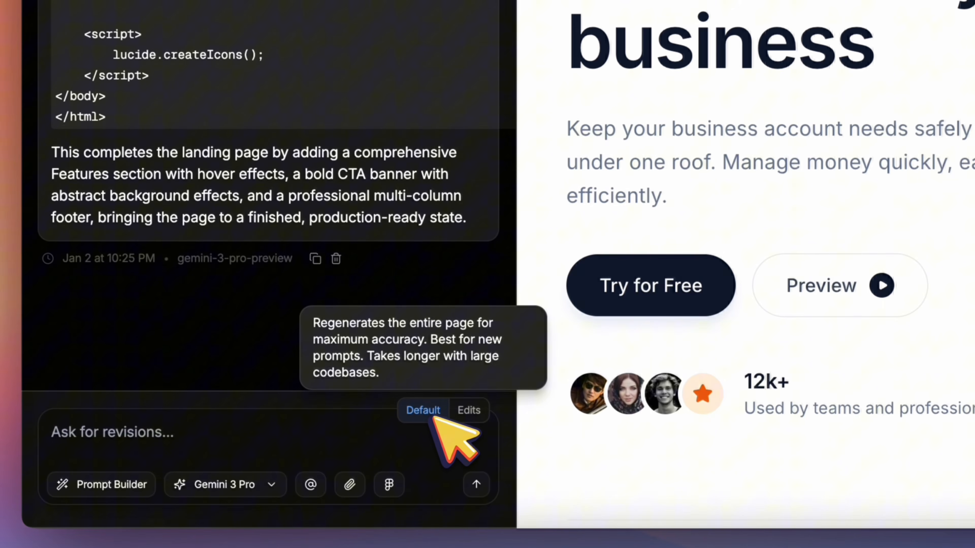
left_click(477, 409)
left_click(209, 437)
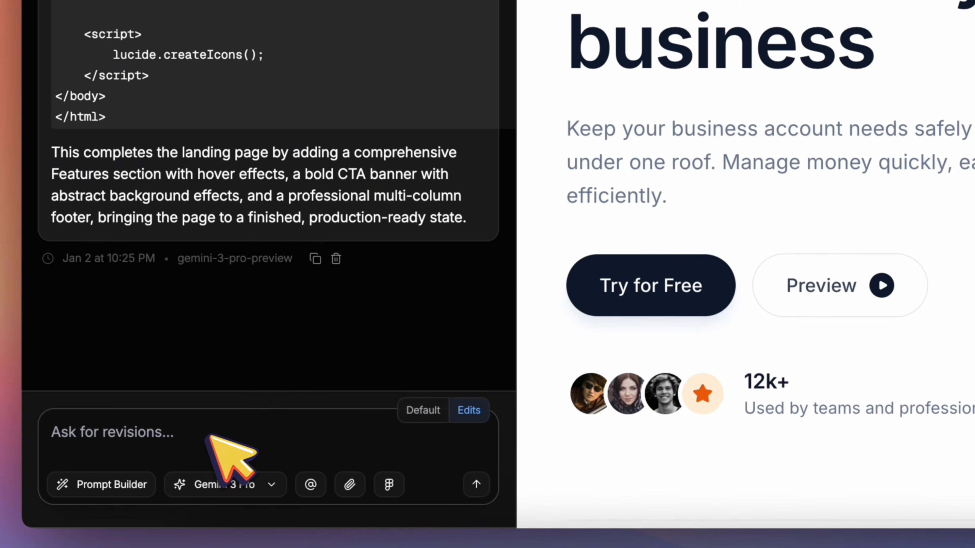
Step: In the Prompt Builder, select the ready-made prompts "Create the hero section, change texts, names and numbers" and "Use Iconify Solar Linear icons"
left_click(110, 485)
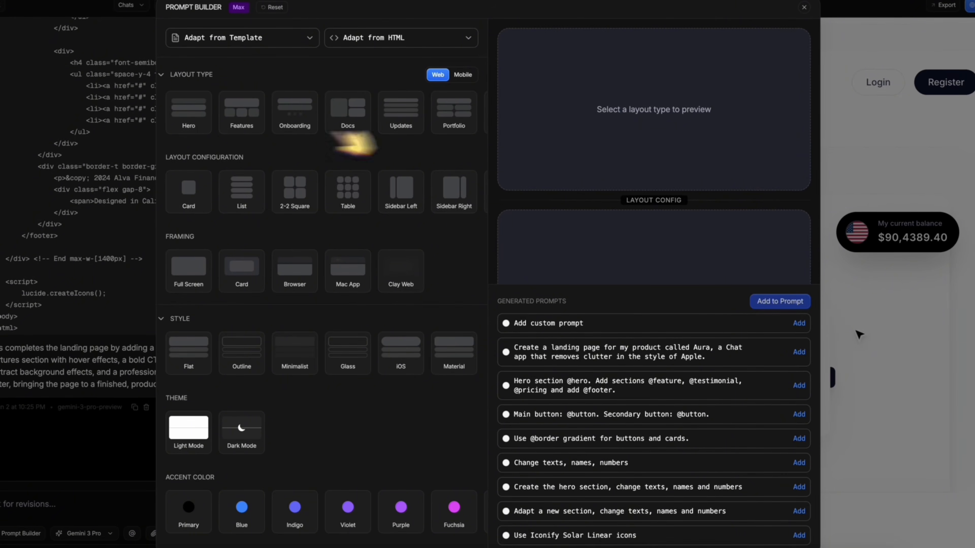
scroll(413, 236, "down", 10)
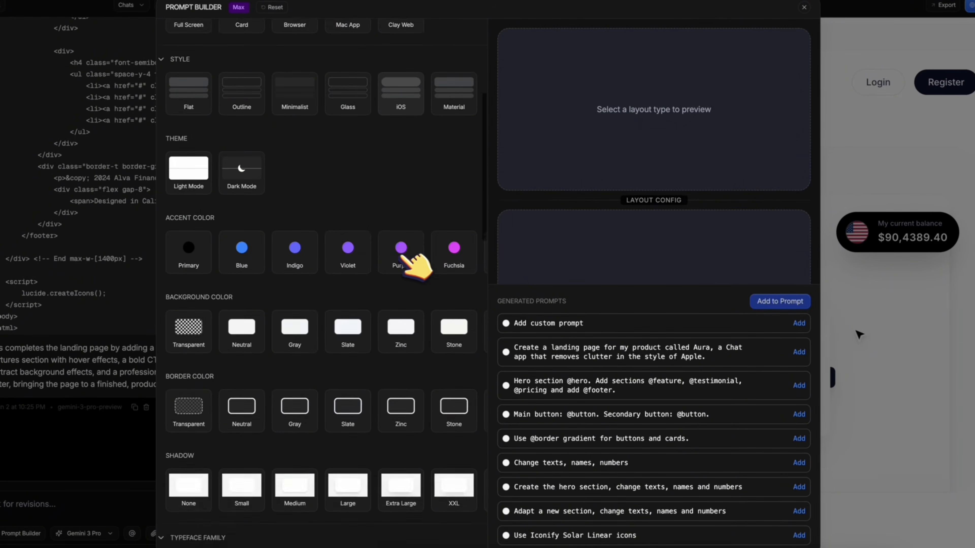
scroll(311, 330, "down", 20)
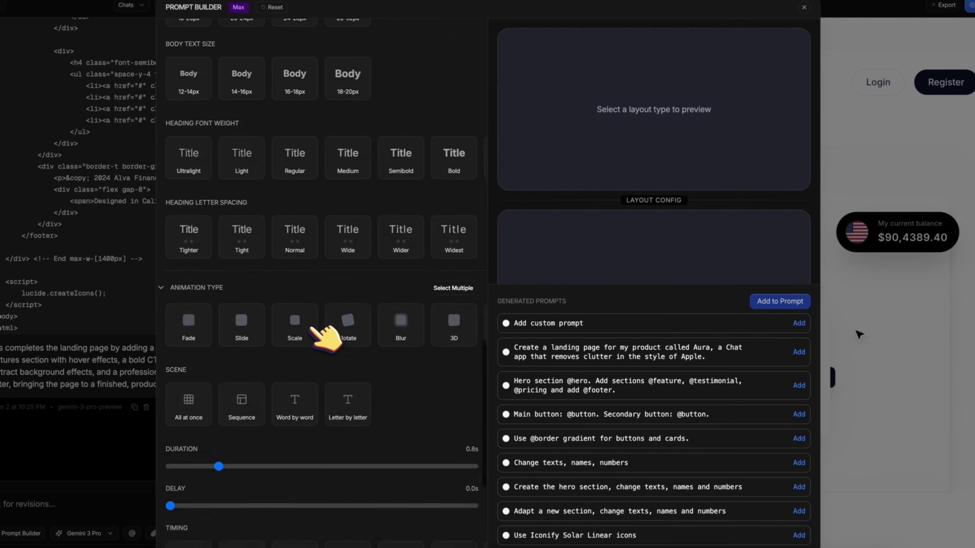
scroll(250, 157, "down", 2)
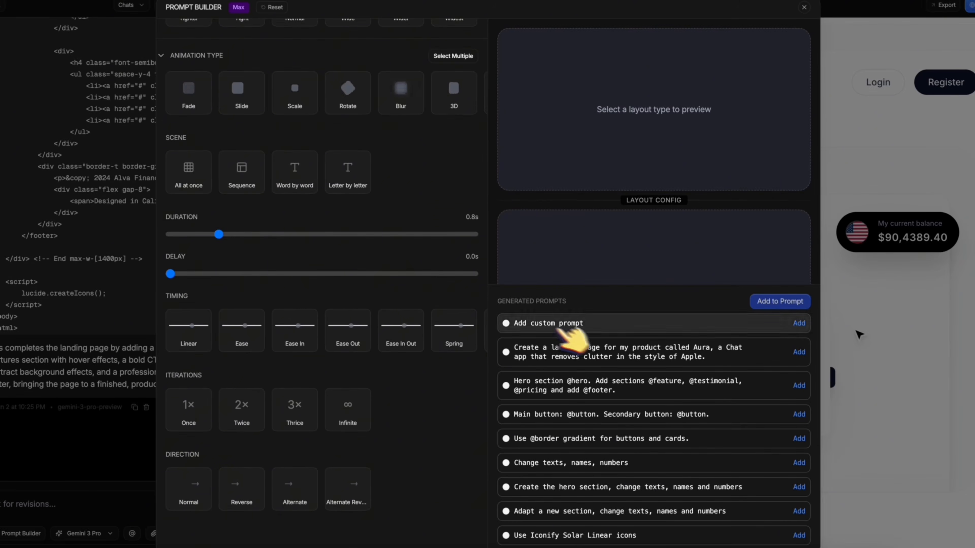
scroll(560, 307, "down", 2)
scroll(603, 326, "up", 2)
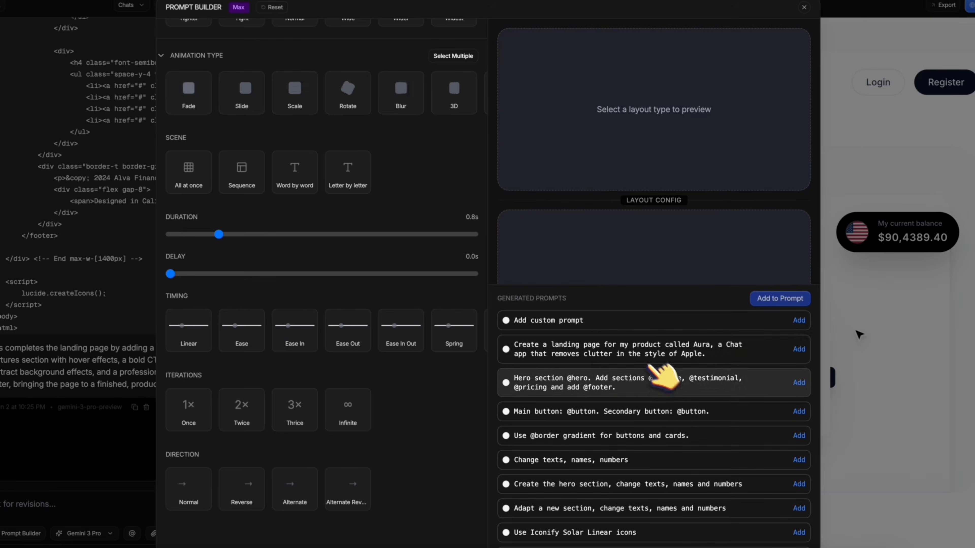
scroll(649, 380, "down", 2)
scroll(599, 218, "down", 3)
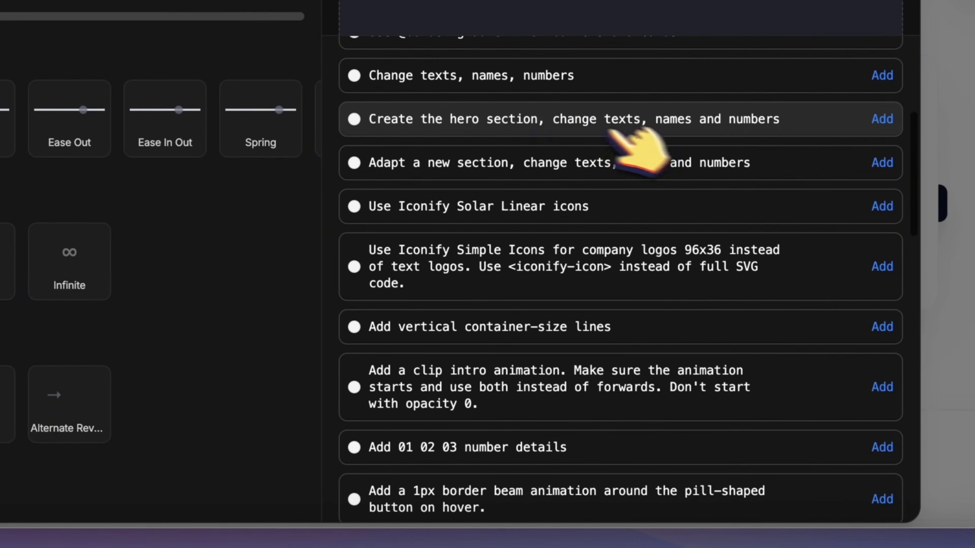
left_click(476, 119)
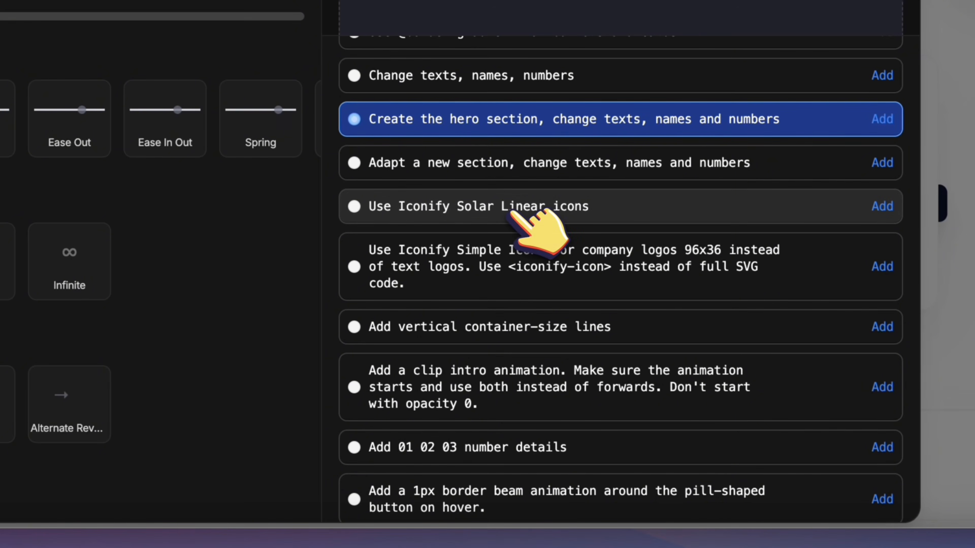
left_click(538, 230)
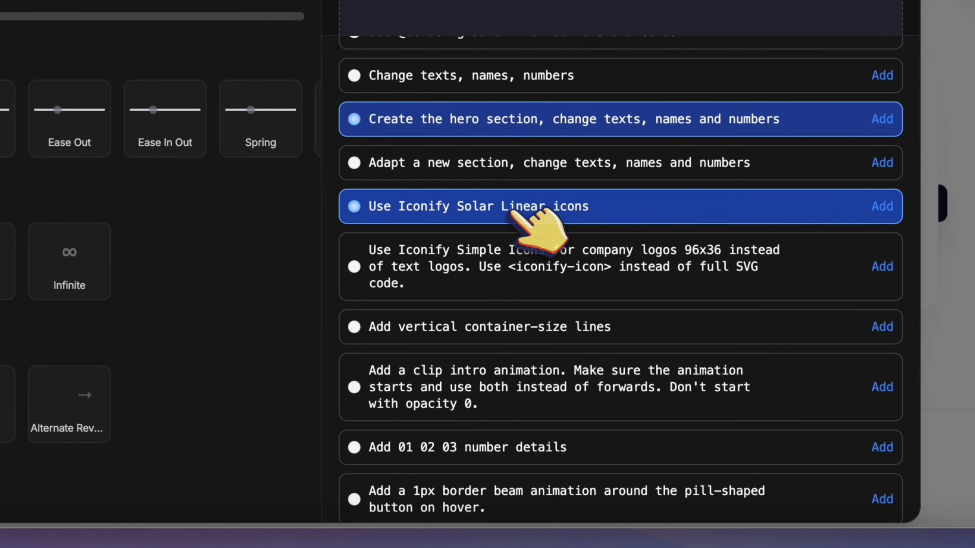
Step: Write the custom prompt 'Adapt to a monetization infrastructure "like Lemon squeeze and Polar" named Ledger' and add all selected prompts to the chat
scroll(513, 211, "up", 5)
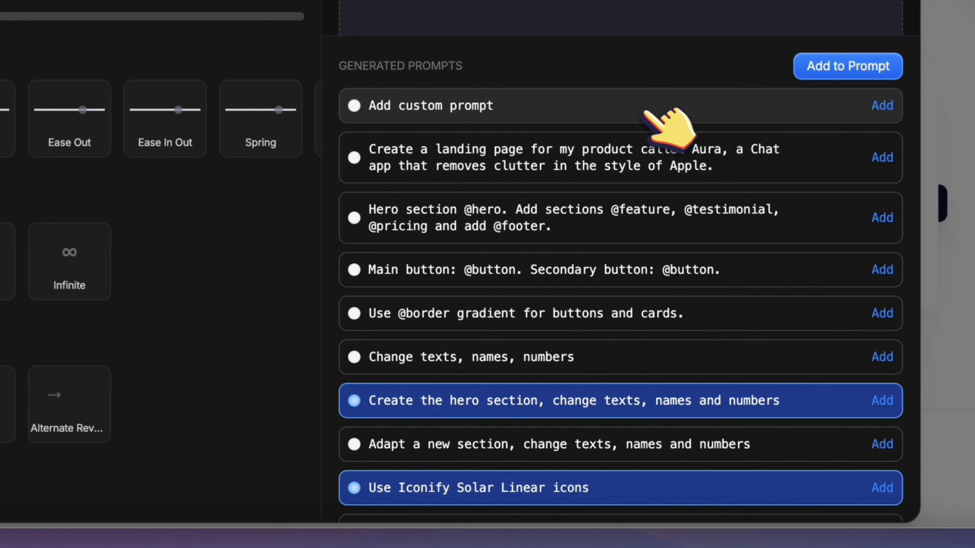
left_click(653, 106)
left_click(575, 145)
type("Adapt to a monetization infrastru")
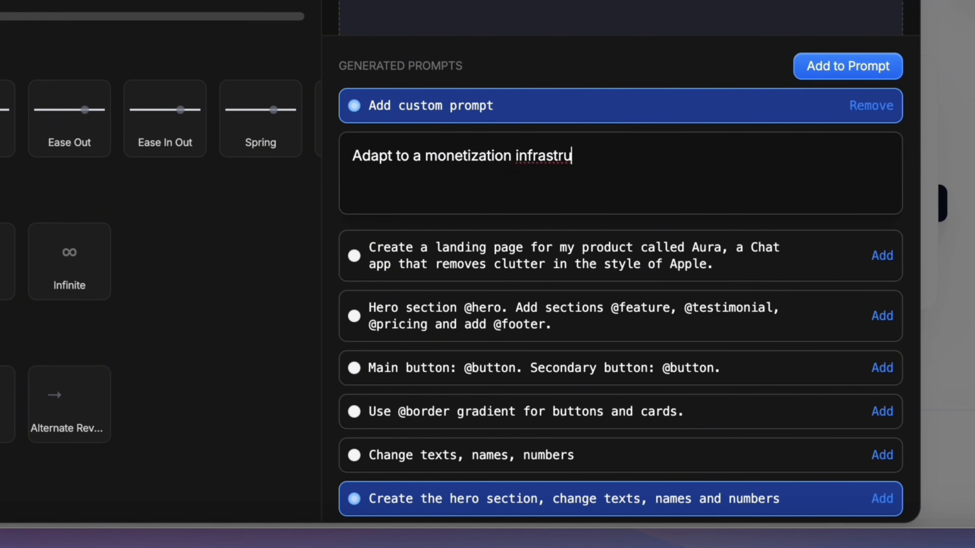
type("amed Ledger")
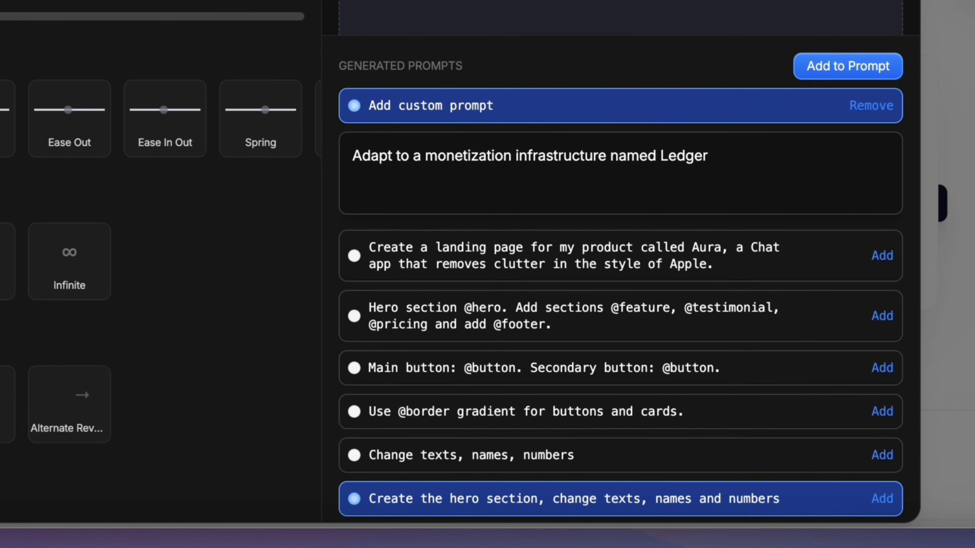
left_click(611, 158)
type("\"like Lemon squeez")
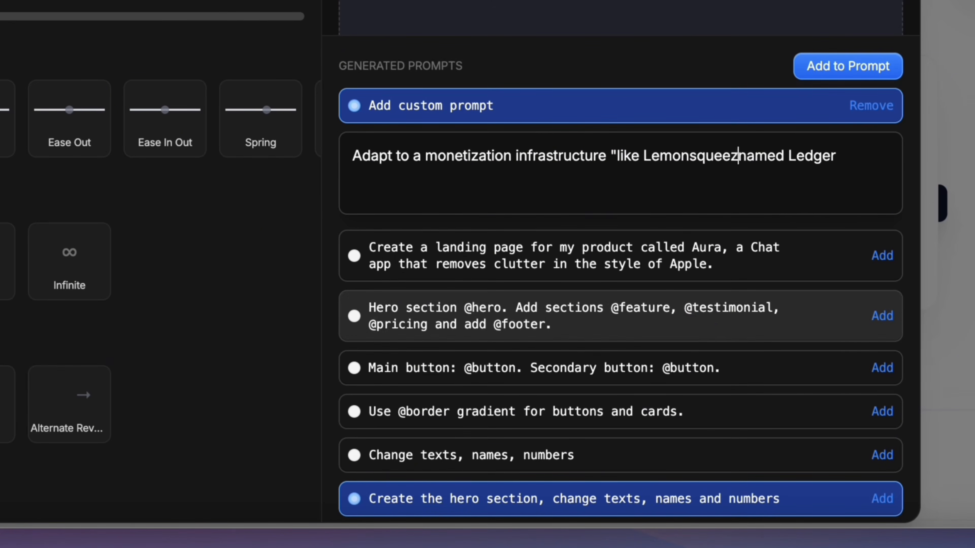
type("e and Polar\"")
right_click(718, 156)
left_click(760, 27)
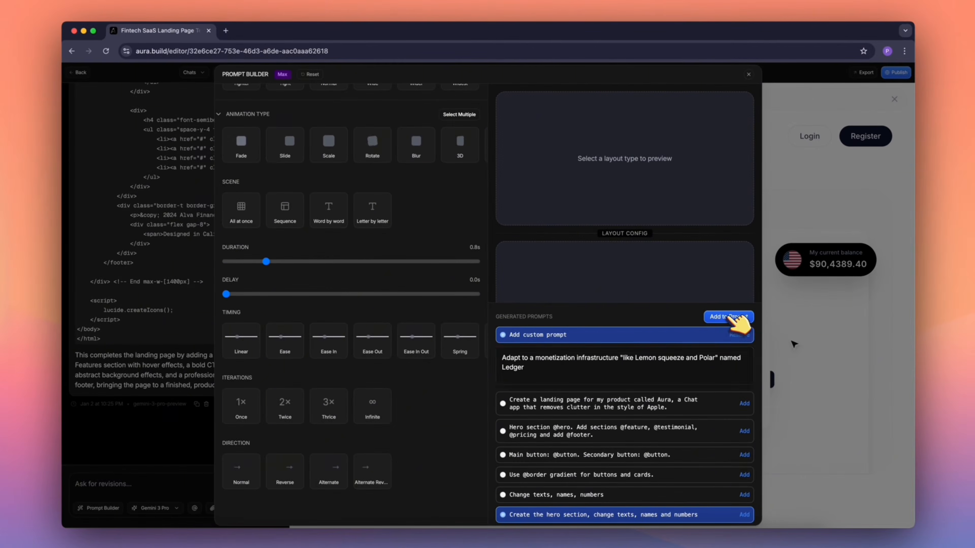
left_click(742, 287)
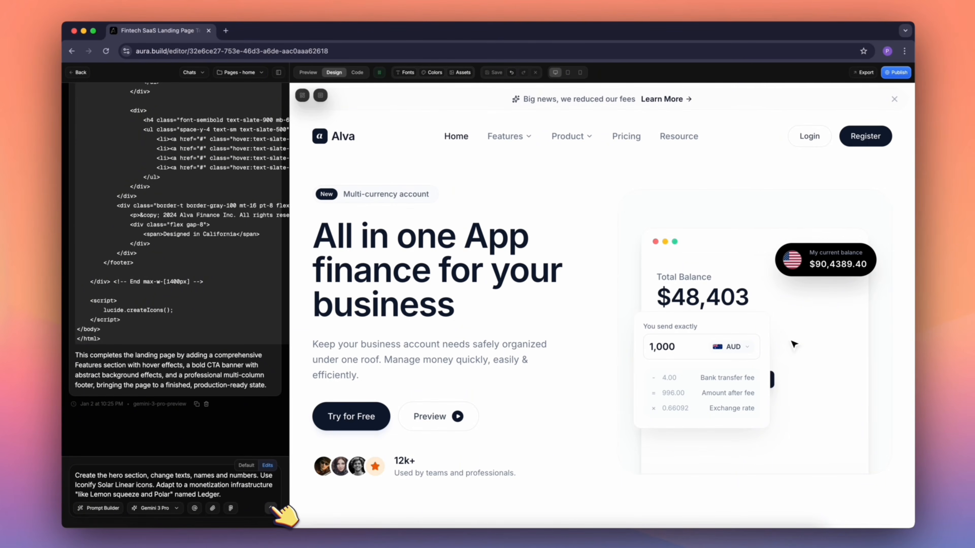
Step: Select the ready-made prompt "Adapt to dark mode" in the Prompt Builder, add the combined prompts to the chat and submit them
left_click(119, 509)
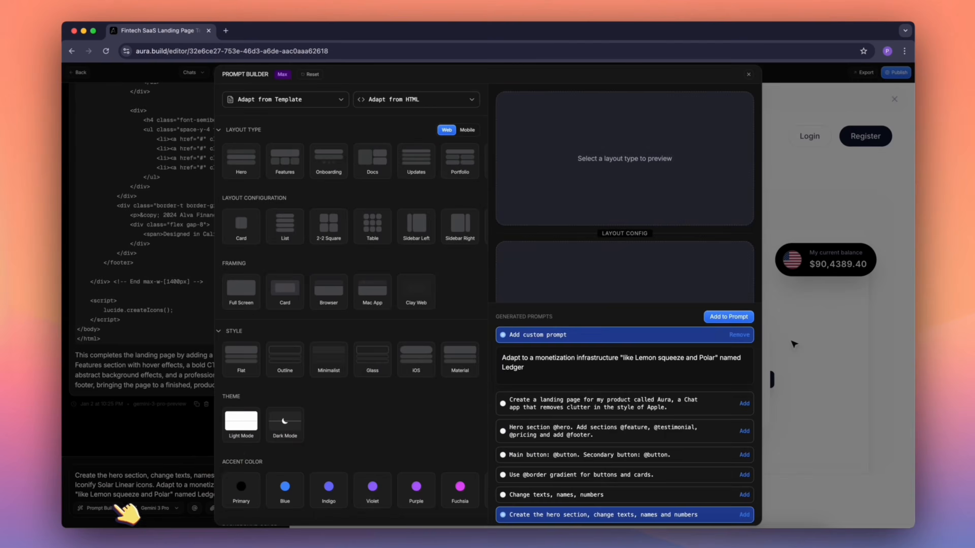
scroll(570, 359, "down", 1)
scroll(570, 359, "down", 5)
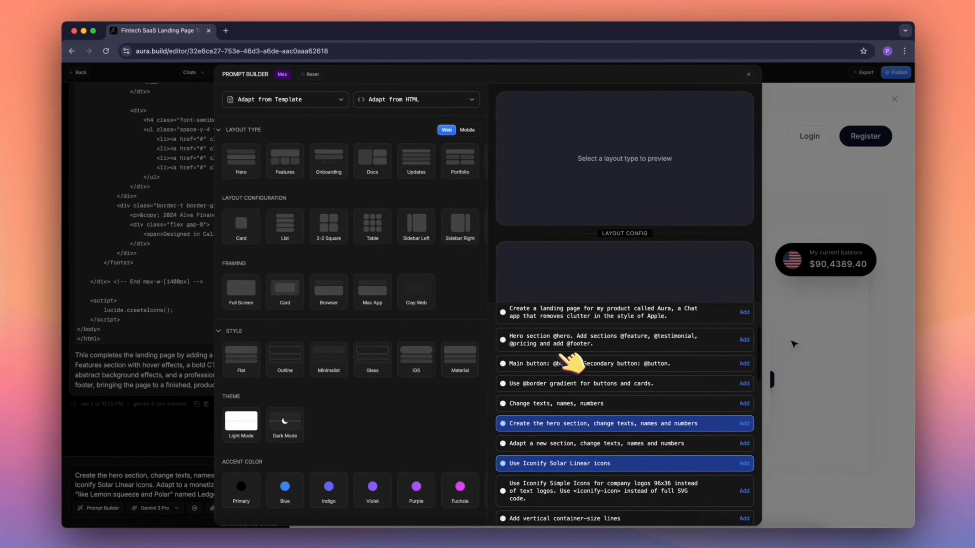
scroll(564, 401, "down", 6)
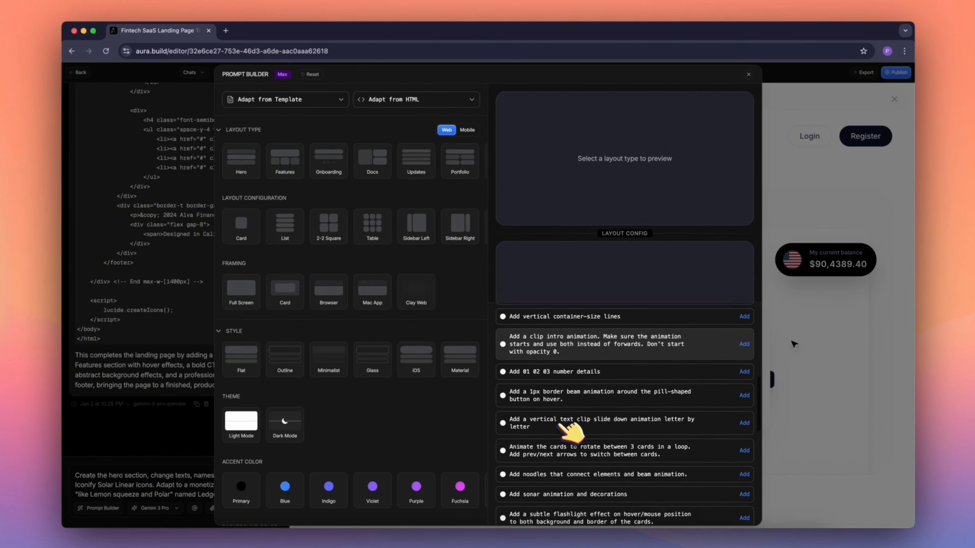
scroll(571, 432, "down", 1)
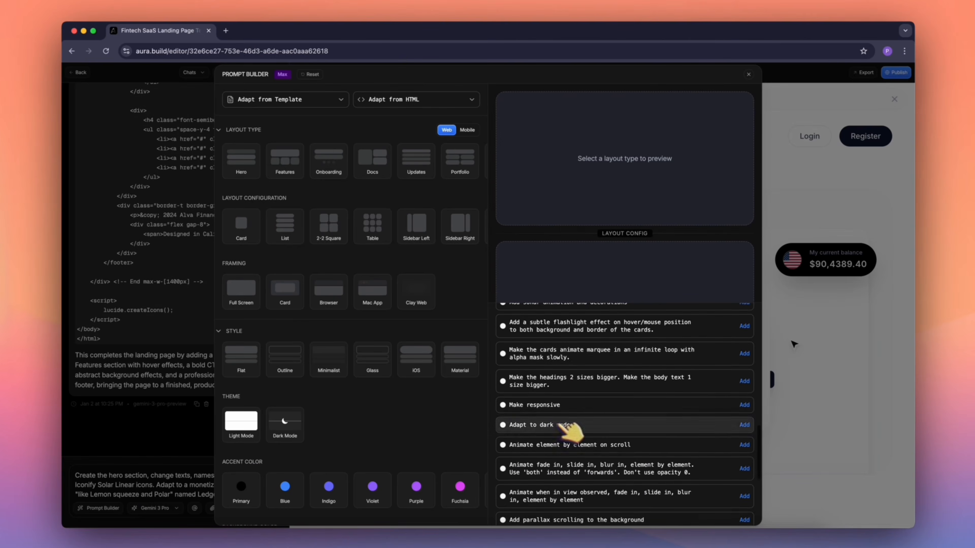
scroll(615, 403, "up", 10)
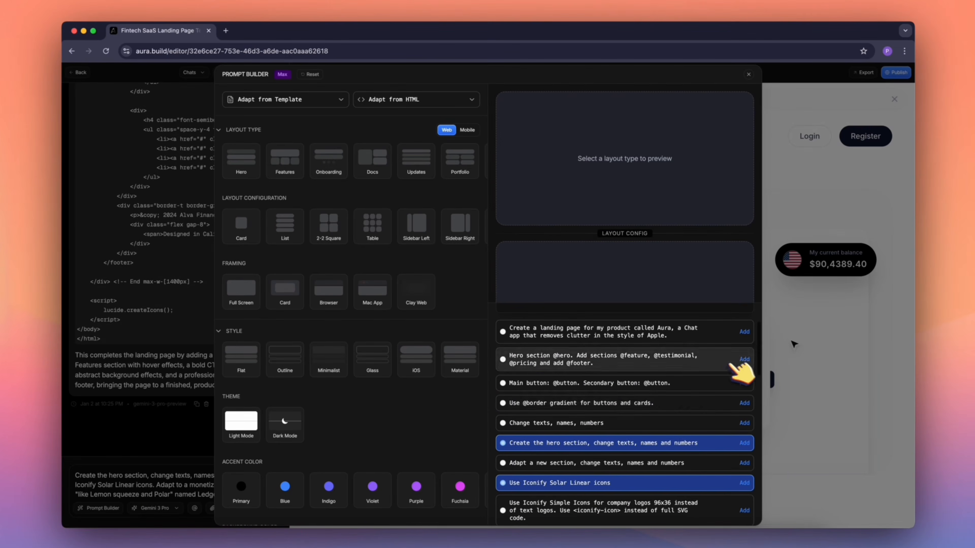
left_click(728, 317)
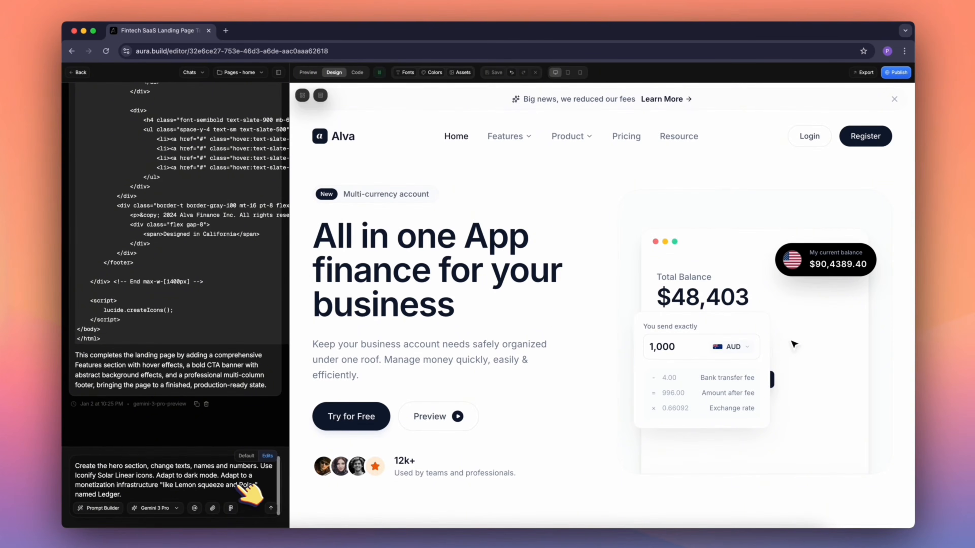
left_click(270, 508)
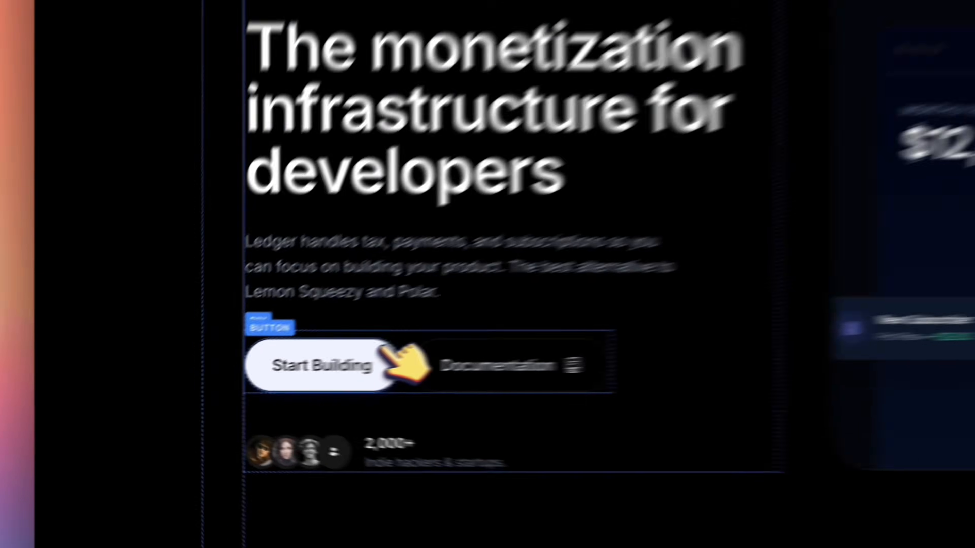
Step: Replace the hero's "Start Building" button with the "Animated Shiny CTA Button" component from the library
left_click(439, 343)
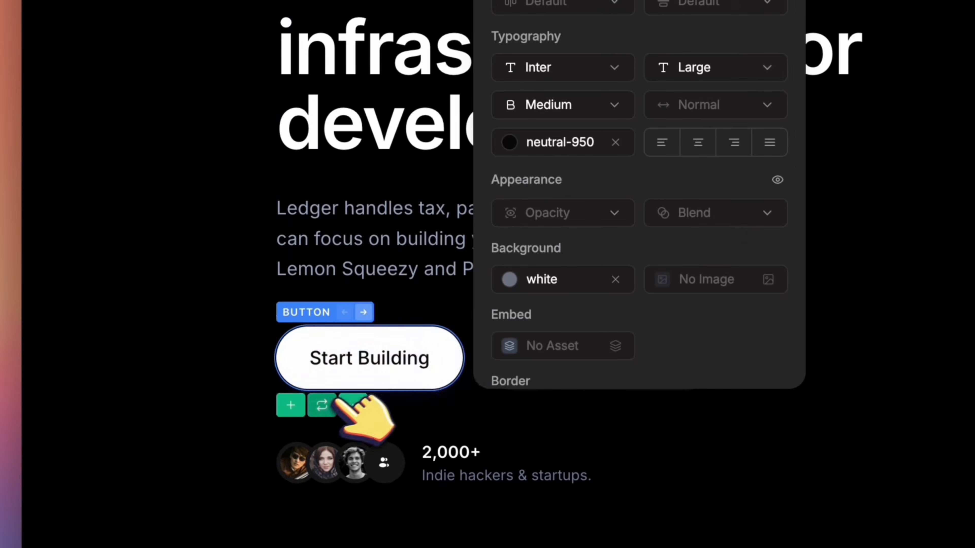
left_click(322, 406)
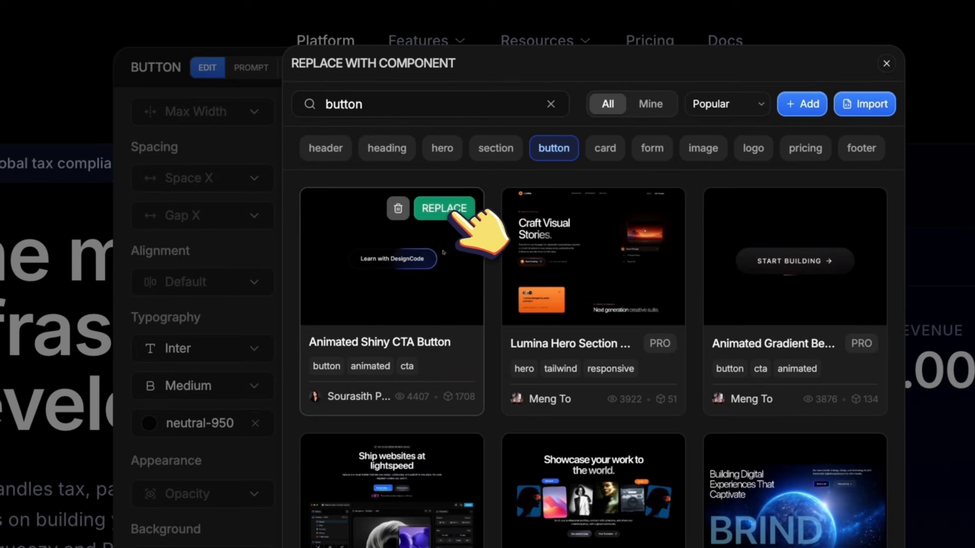
left_click(451, 212)
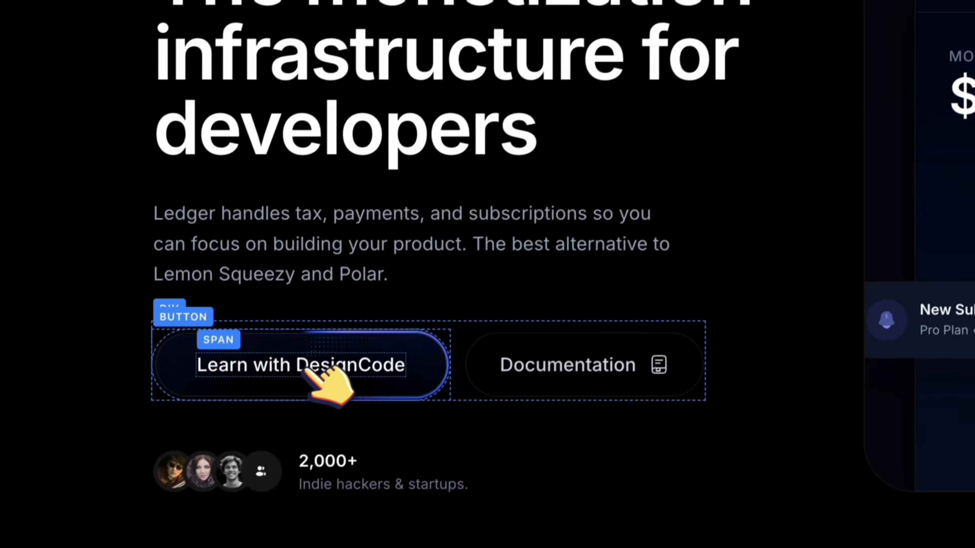
Step: Change the replaced hero button's text content to "Start Building"
left_click(306, 364)
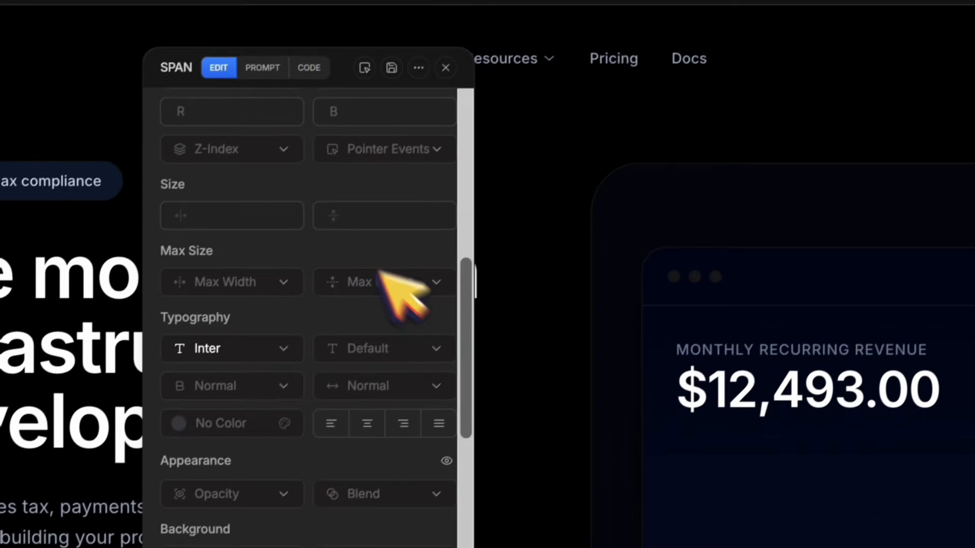
scroll(378, 271, "up", 10)
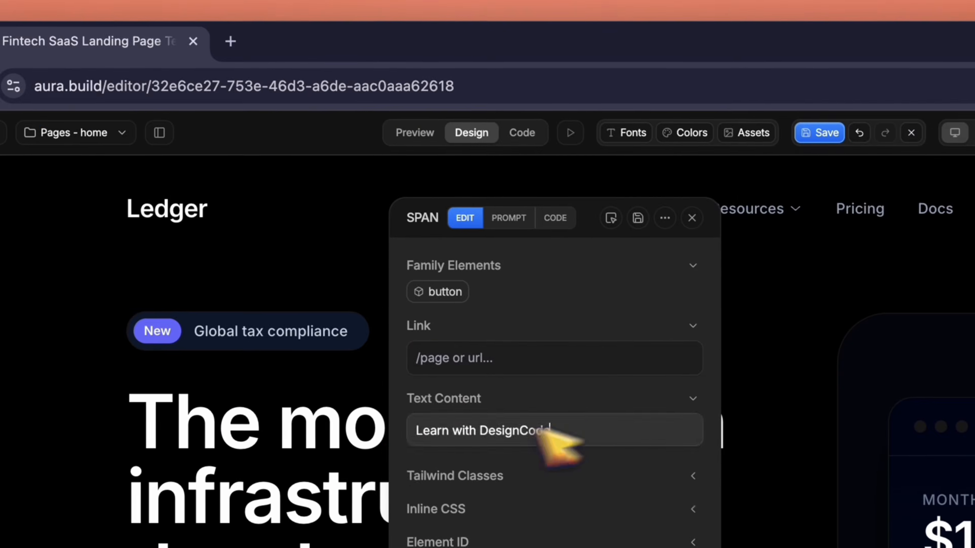
left_click_drag(552, 431, 389, 437)
type("start ")
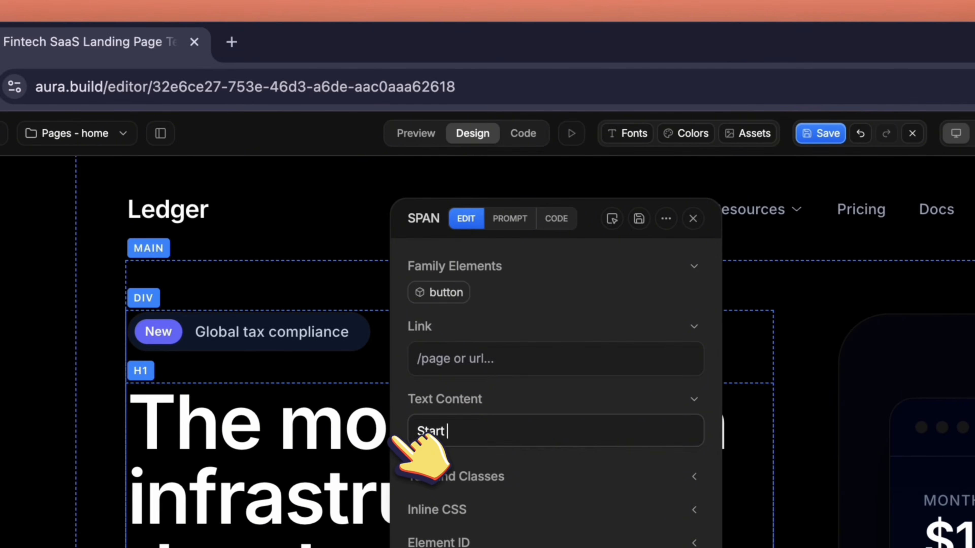
type("Buildin")
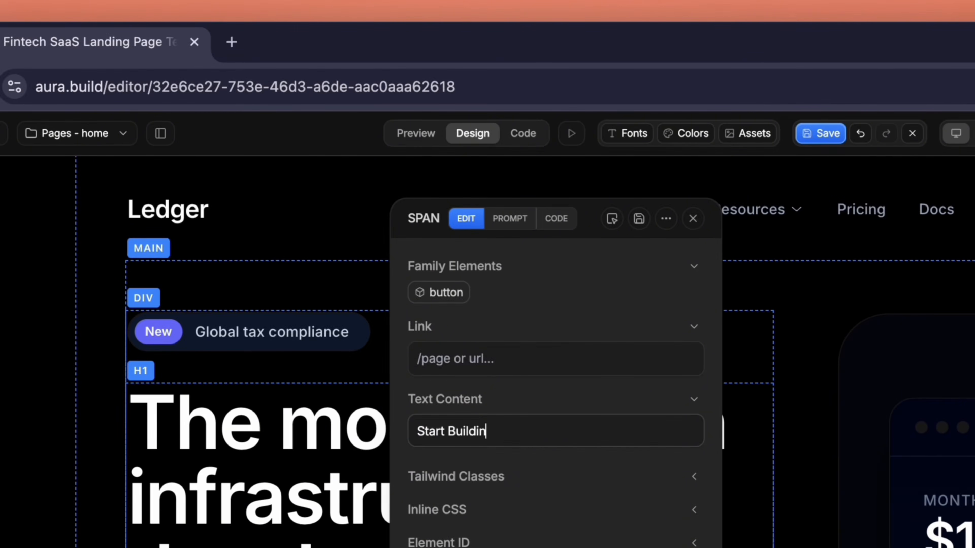
type("g")
left_click(643, 219)
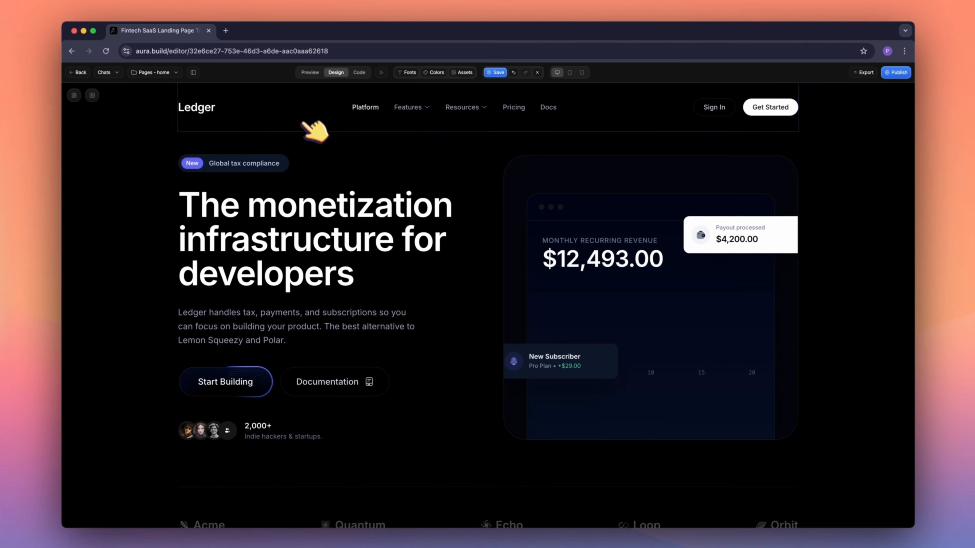
Step: Set the navigation bar's background to solid white #ffffff at 5% opacity
left_click(303, 113)
scroll(883, 403, "down", 3)
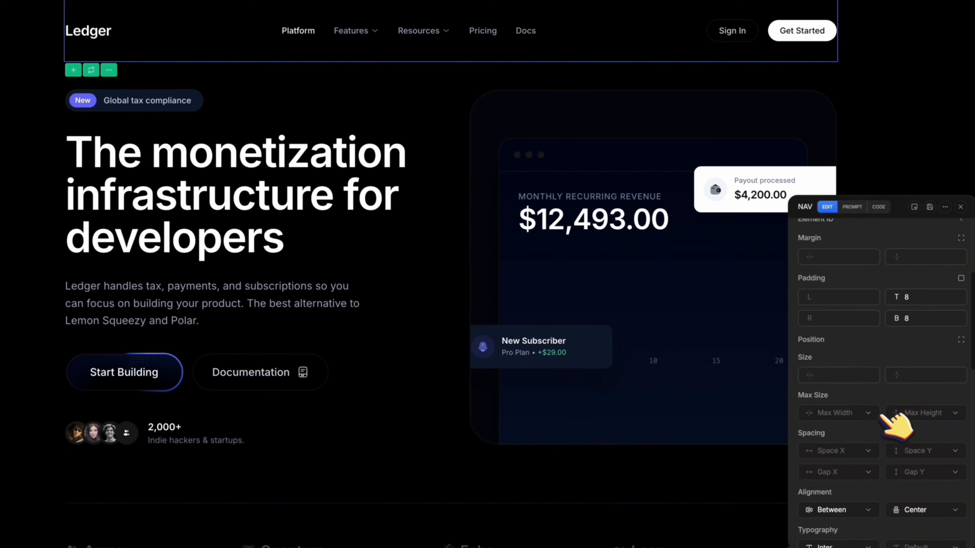
scroll(881, 413, "up", 3)
scroll(867, 434, "down", 7)
scroll(864, 442, "up", 2)
scroll(864, 446, "down", 3)
left_click(847, 494)
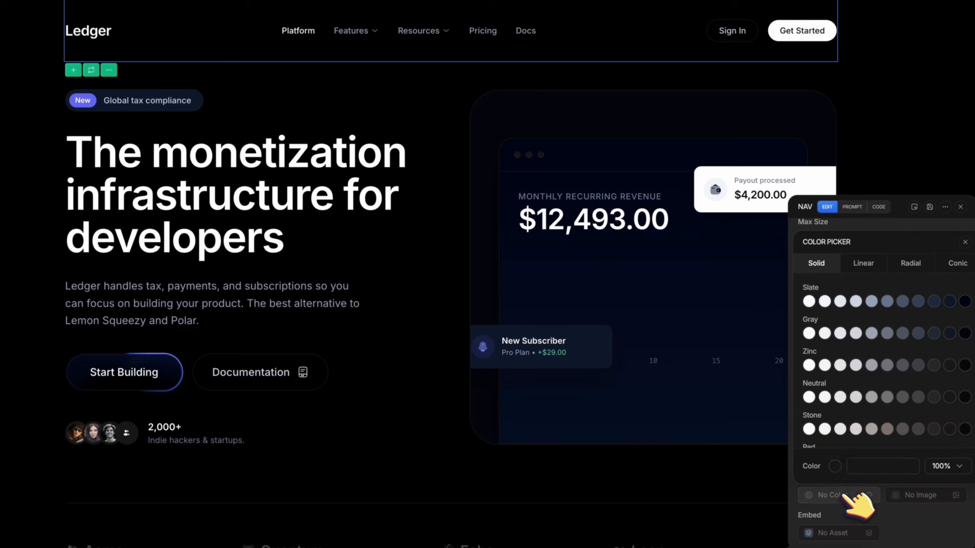
left_click(835, 466)
left_click_drag(854, 354, 783, 254)
left_click(947, 466)
left_click(935, 274)
left_click(965, 242)
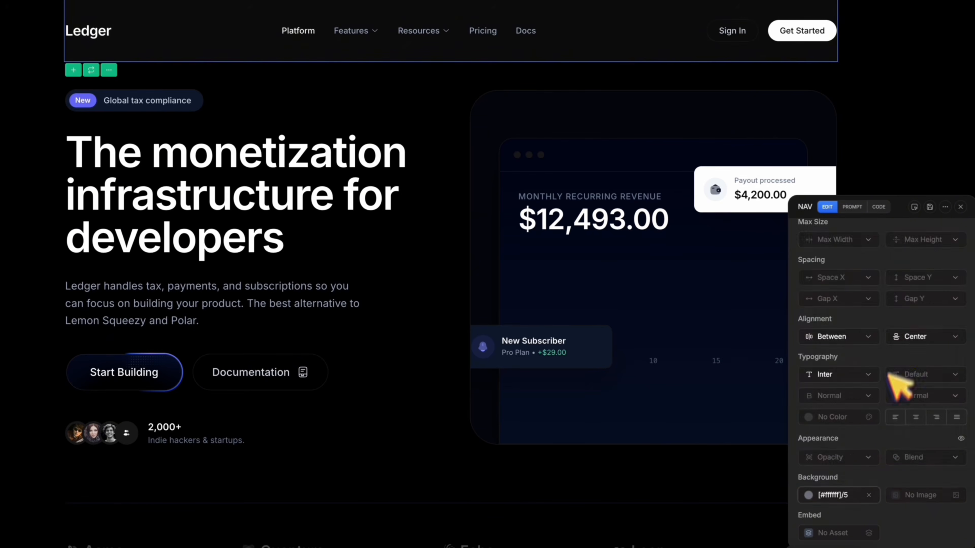
Step: Set the navigation bar's horizontal and vertical padding to 4 and its vertical margin to 4
scroll(883, 365, "up", 6)
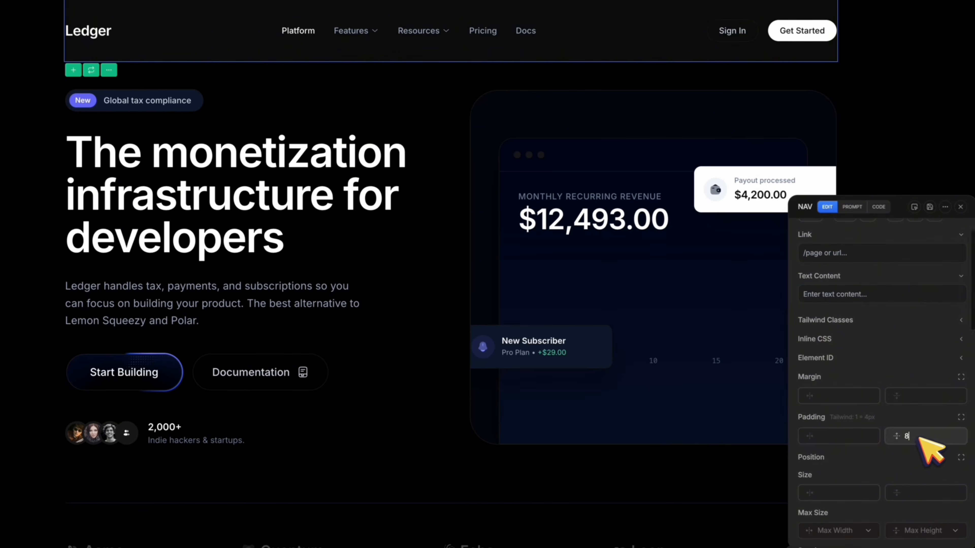
left_click(871, 436)
type("4")
key("Tab")
type("4")
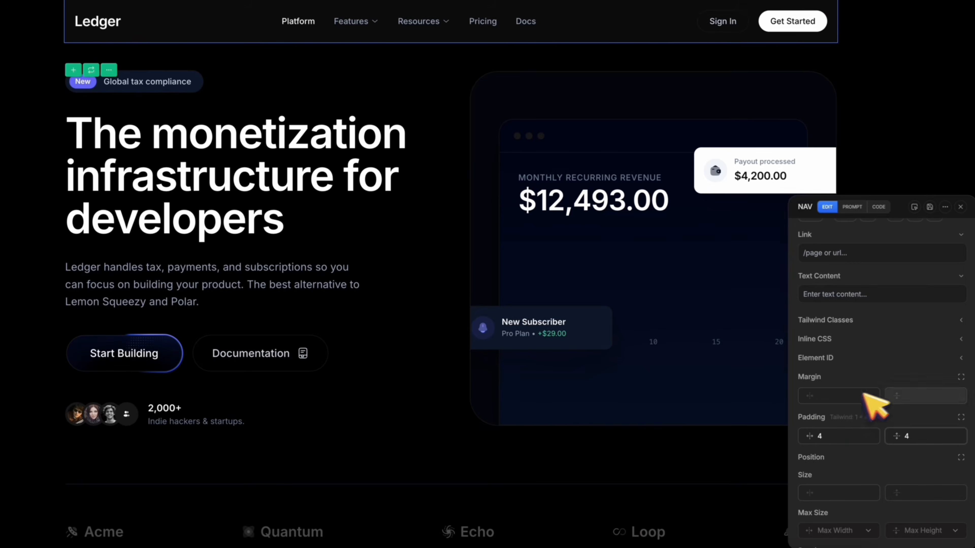
left_click(780, 140)
type("34")
key("BackSpace")
key("BackSpace")
type("4")
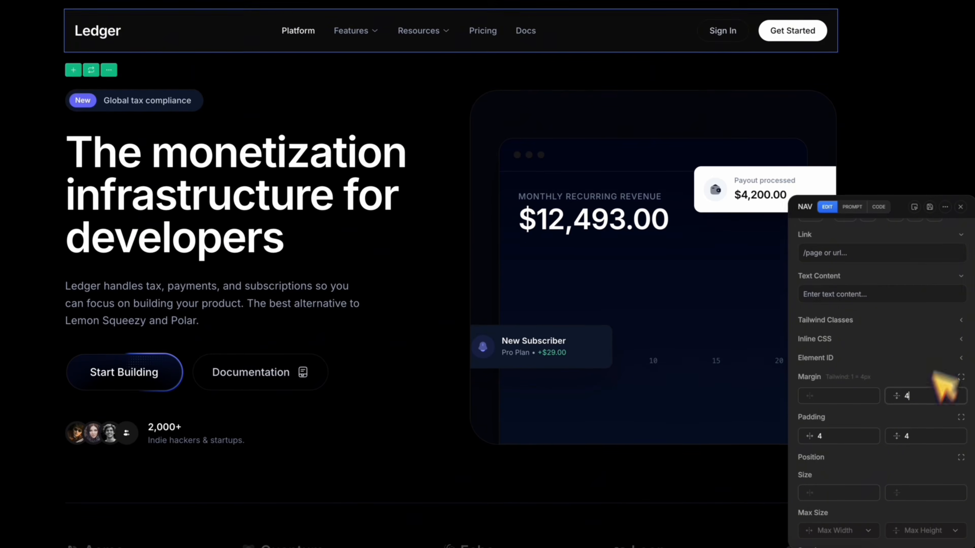
Step: Give the navigation bar a 1px border in white #ffffff at 10% opacity
left_click(938, 174)
left_click(833, 33)
scroll(896, 409, "down", 10)
left_click(851, 459)
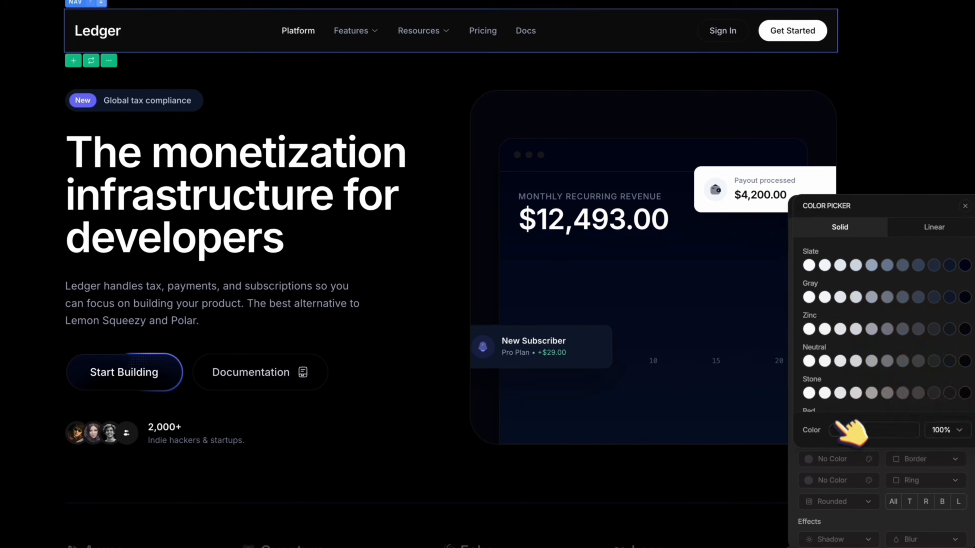
left_click(834, 430)
left_click(948, 430)
left_click(928, 253)
left_click(917, 459)
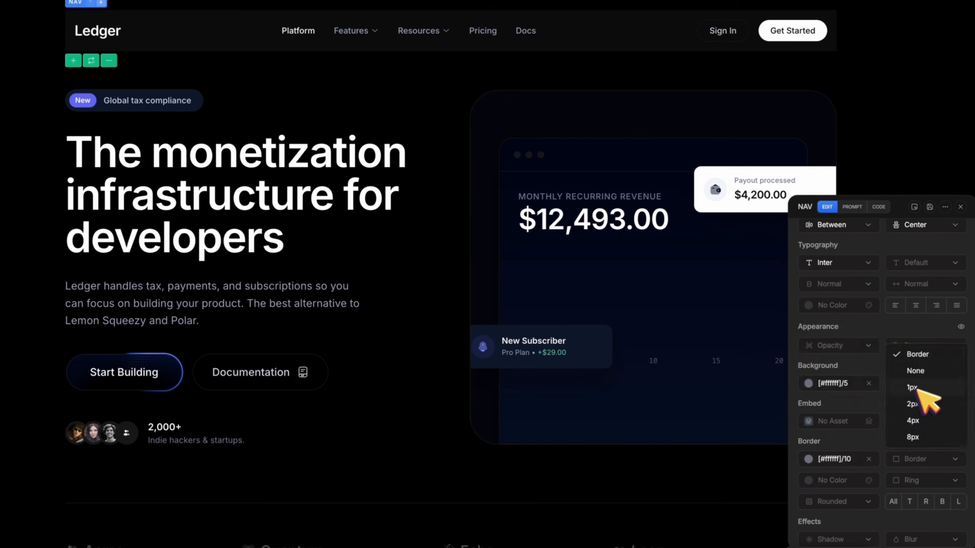
left_click(914, 387)
Step: Set the navigation bar's corner rounding to Full and close its element settings
left_click(841, 502)
left_click(842, 464)
left_click(842, 502)
left_click(842, 480)
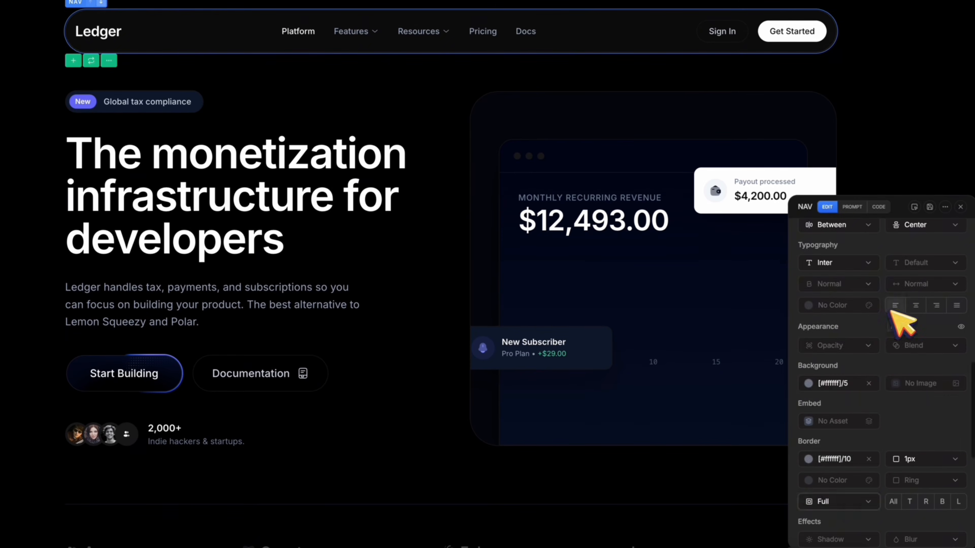
scroll(896, 313, "up", 10)
left_click(931, 208)
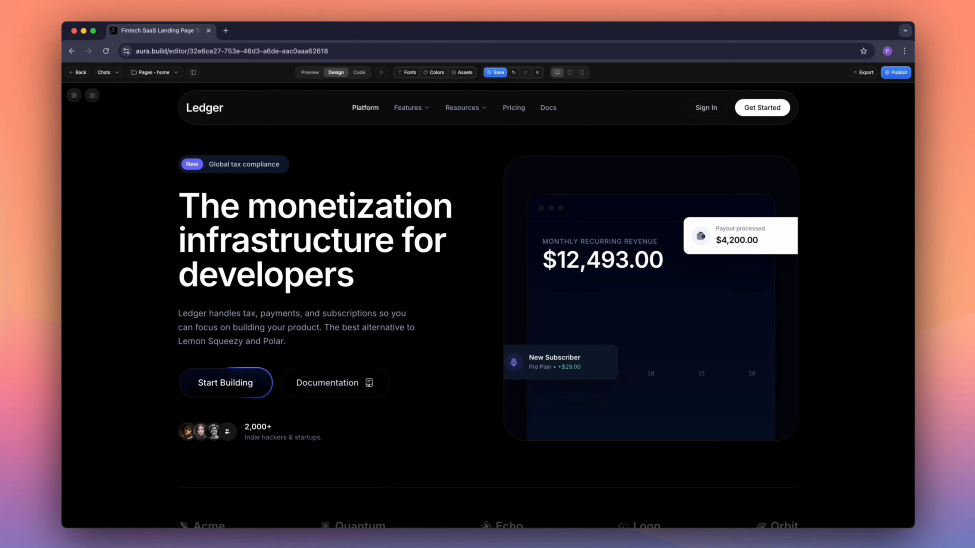
Step: Replace the hero's Monthly Recurring Revenue card with the Agent Studio card component from the library
left_click(520, 176)
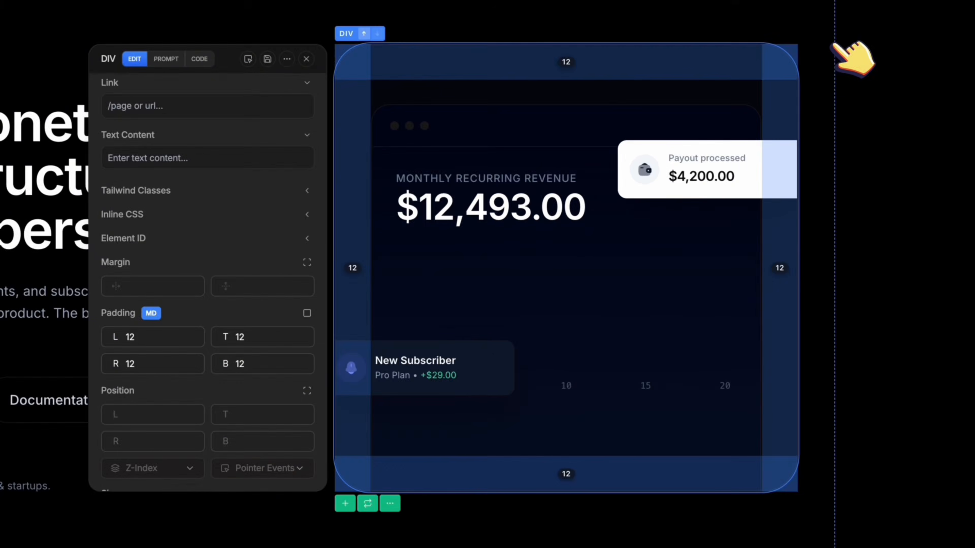
left_click(524, 449)
left_click(322, 45)
scroll(380, 327, "down", 10)
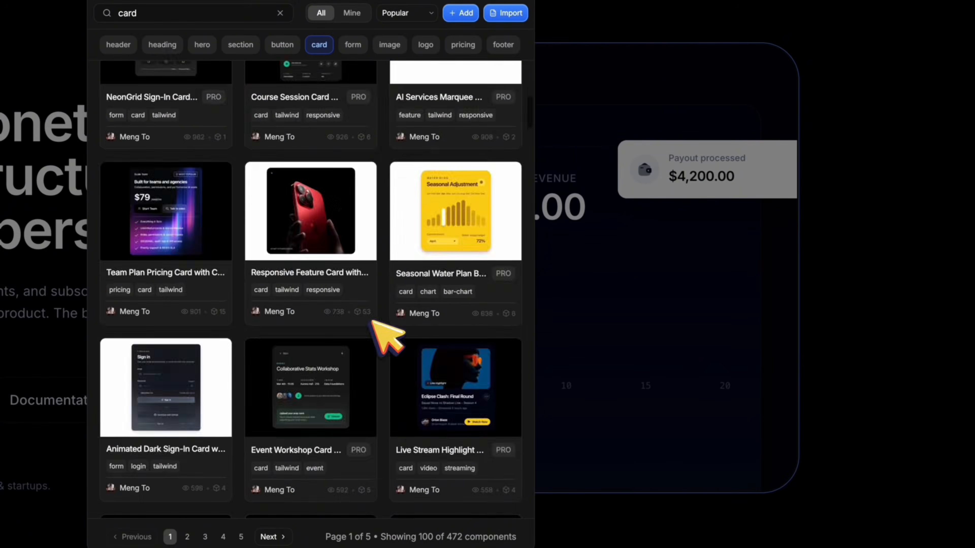
left_click(351, 253)
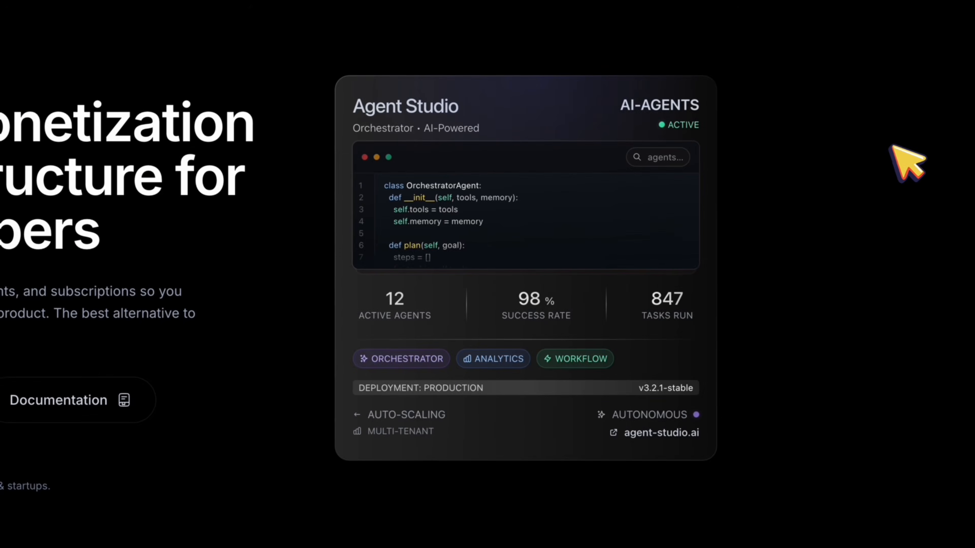
Step: Prompt a revision of the Agent Studio card with 'Adapt to this brand "Ledger" but keep the style of the agent studio' and apply it
left_click(381, 105)
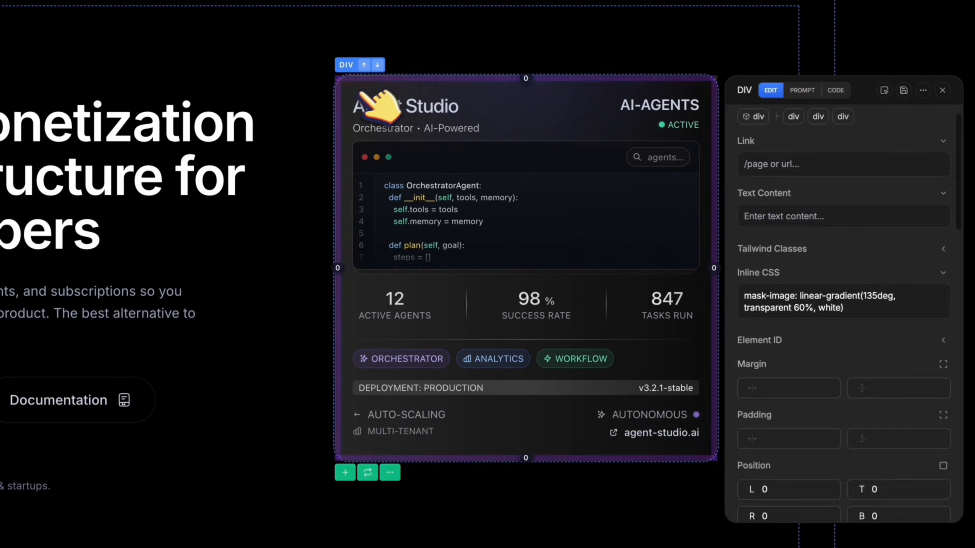
left_click(804, 91)
type("Adapt to this brand \"Ledger")
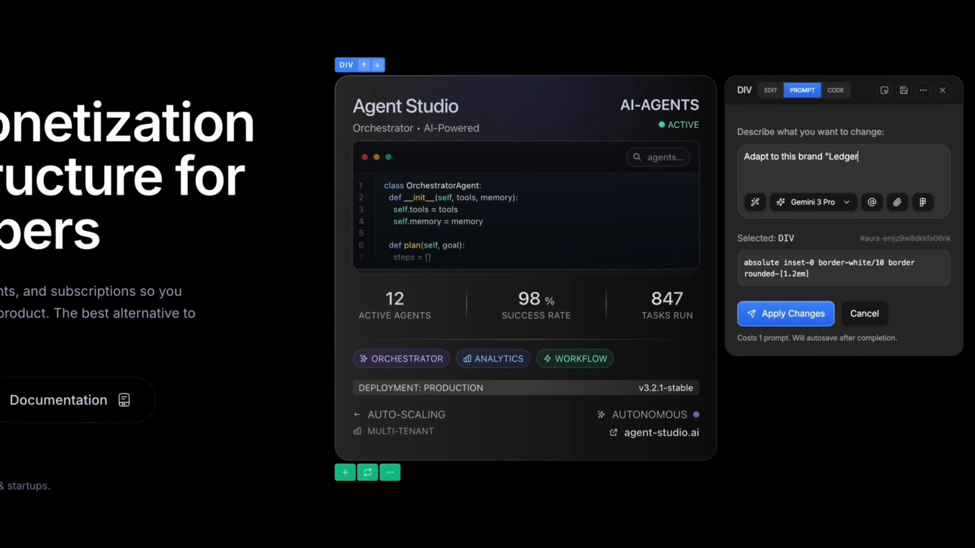
type("\" ")
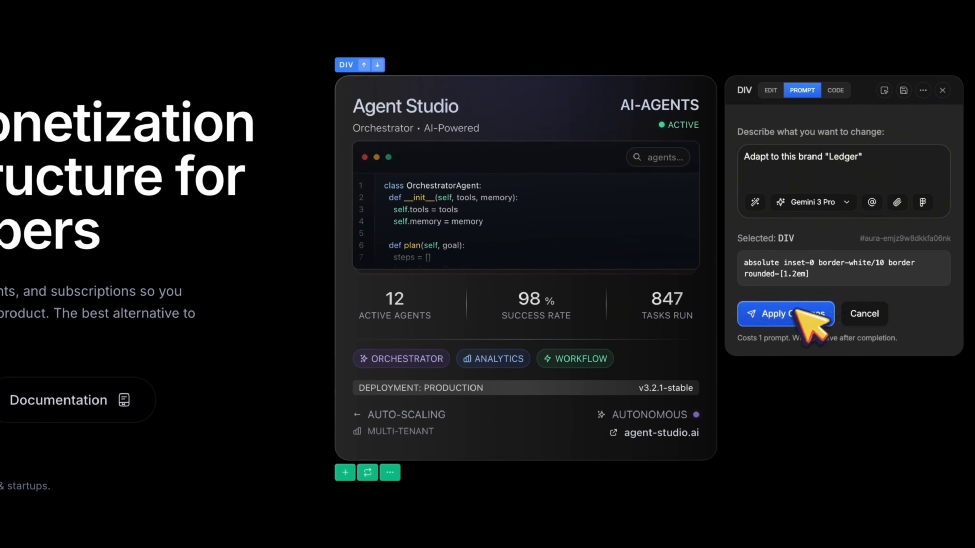
type("but keep the ")
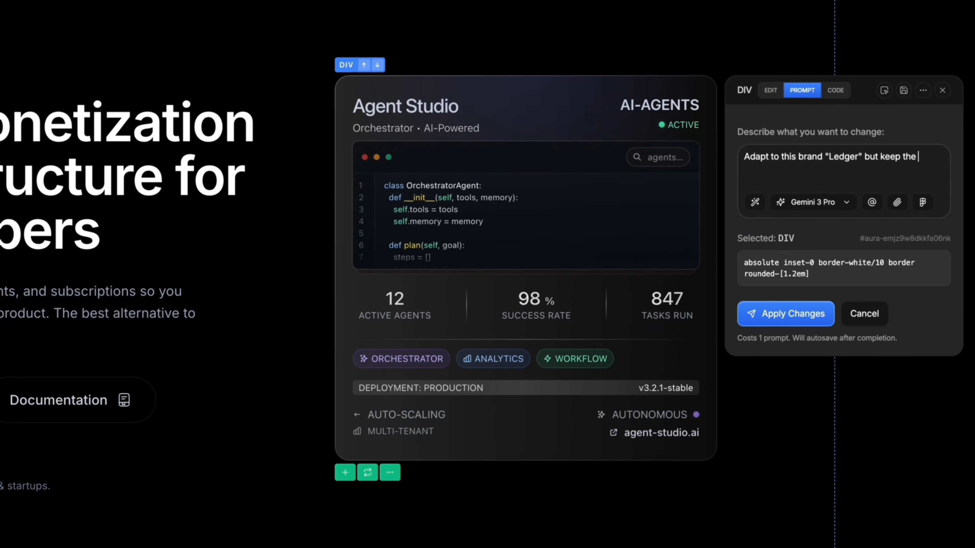
type("style of the agent studio")
key("Return")
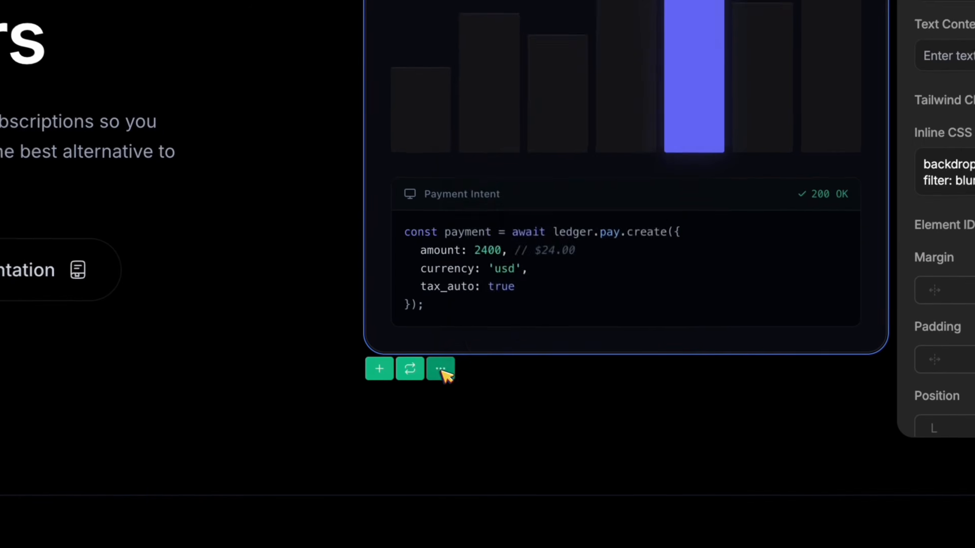
Step: Start publishing the Monthly Recurring Revenue card's code as a new component and preview it
left_click(501, 408)
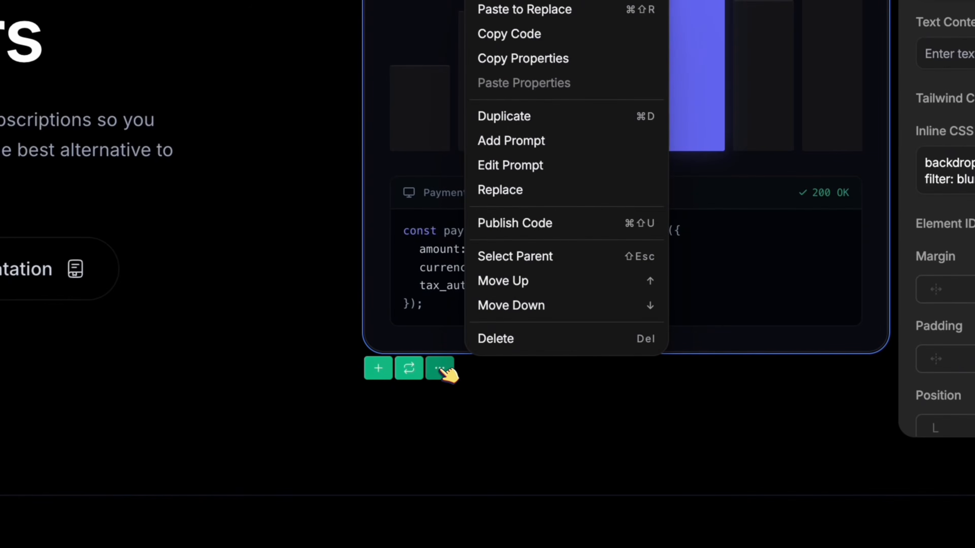
left_click(514, 224)
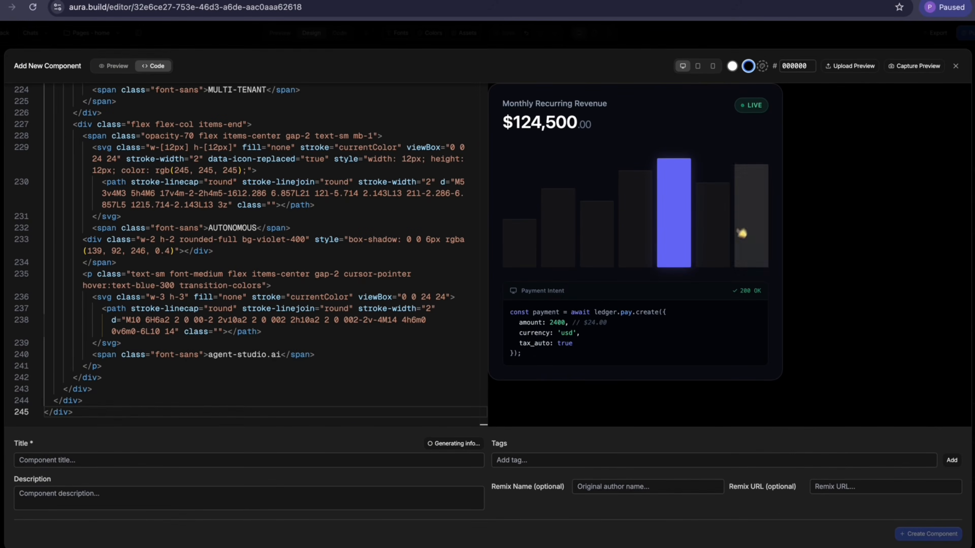
left_click(117, 67)
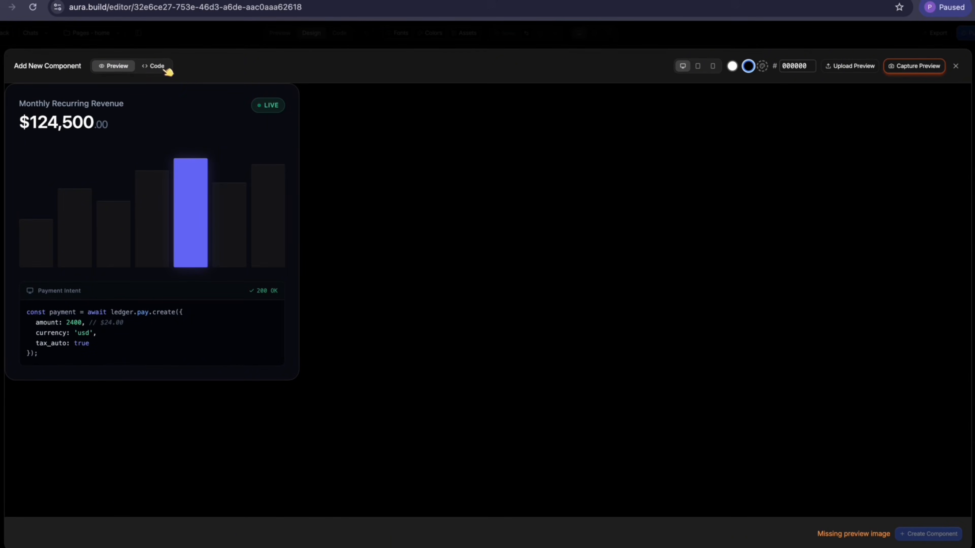
Step: Wrap the component's code in a div with class "flex items-center justify-center min-h-screen" and create the component
left_click(155, 66)
left_click(46, 98)
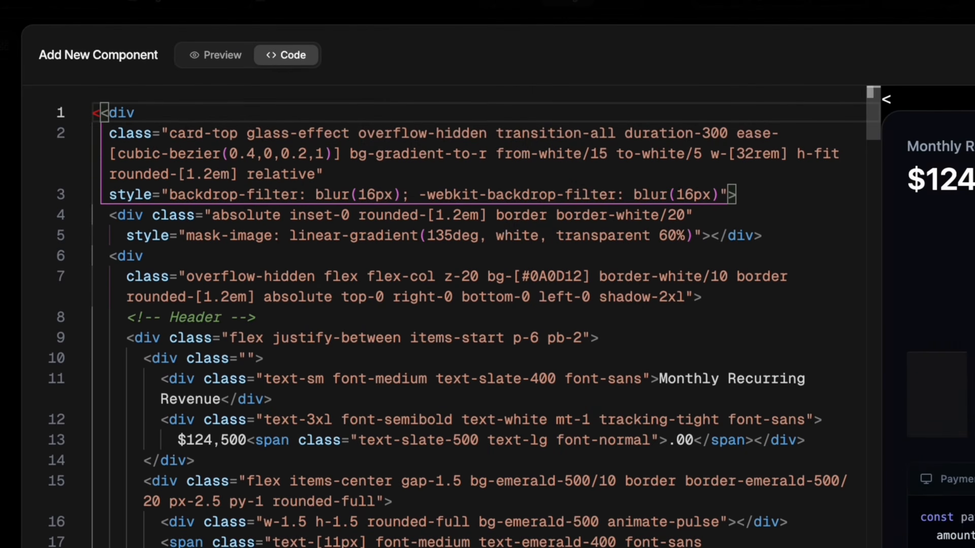
type("div")
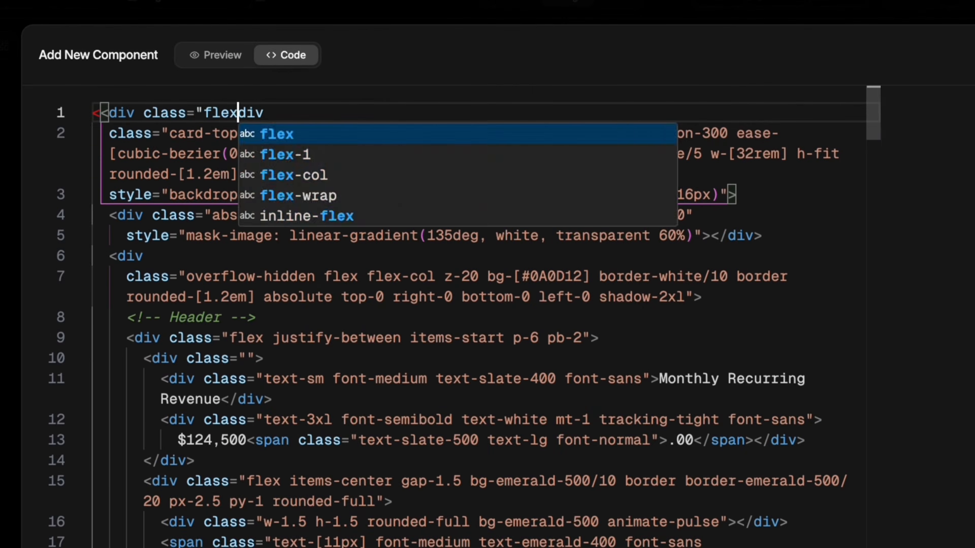
type(" class=\"flex items-center justify-center min-h-screen\"")
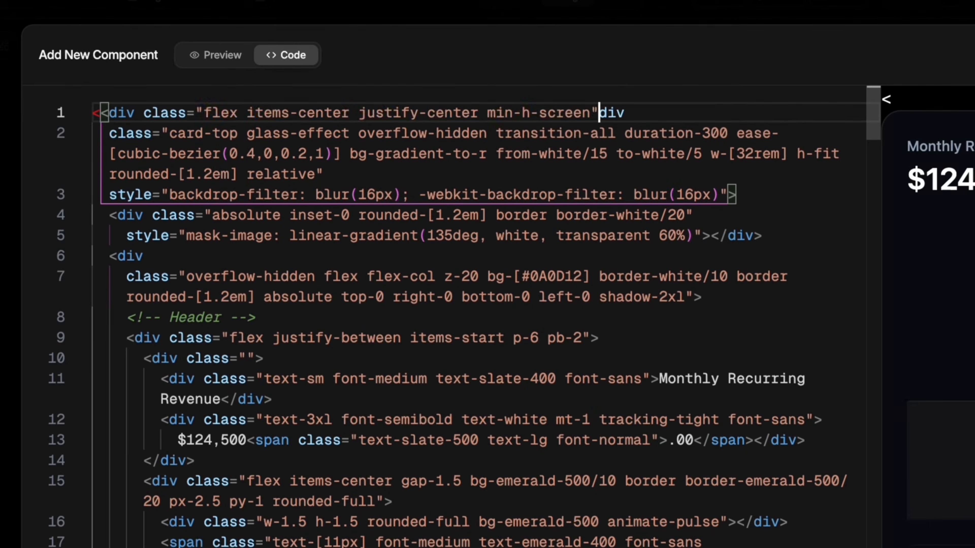
type(">")
key("Return")
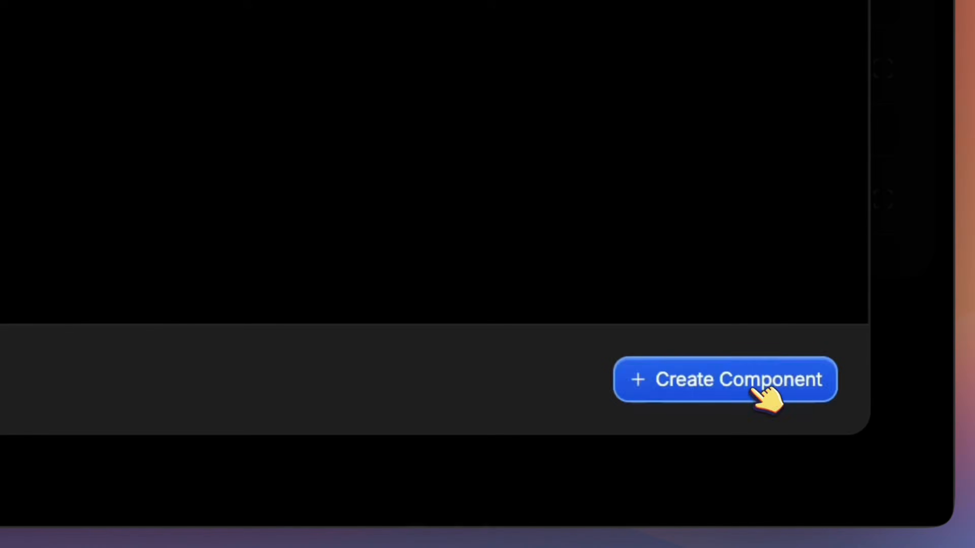
left_click(754, 391)
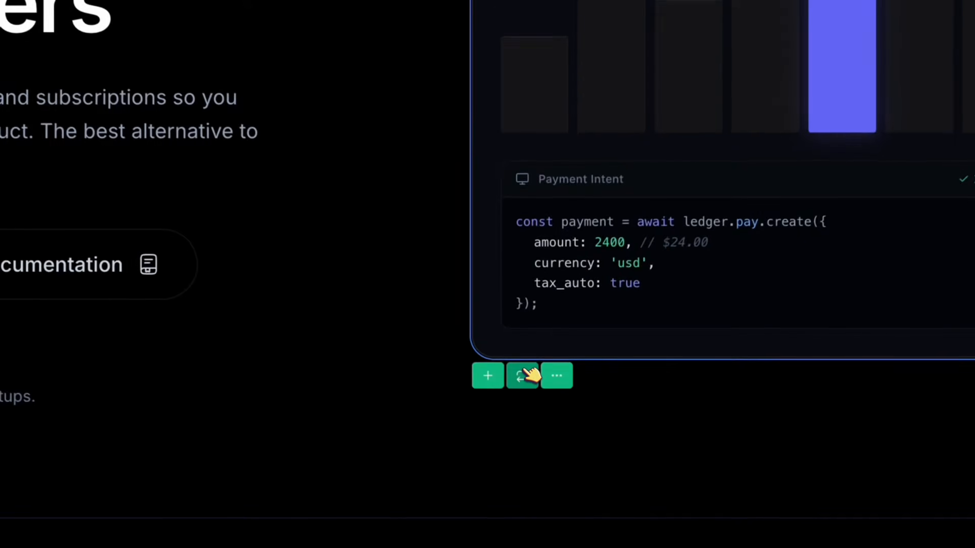
Step: Browse the replacement components for the card, limited to your own published ones
left_click(525, 385)
left_click(470, 207)
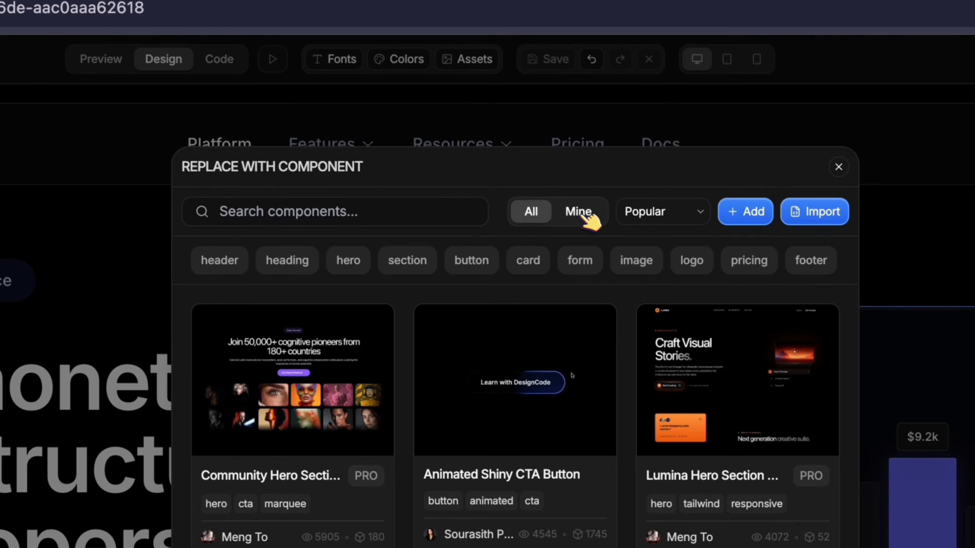
left_click(579, 213)
mouse_move(313, 410)
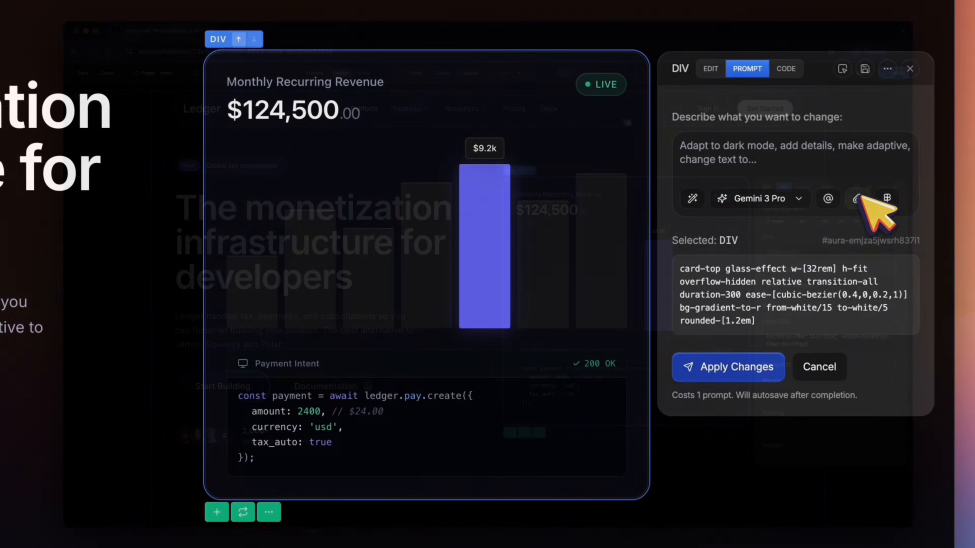
Step: Attach the reference image IMG_3437.JPG from the Components folder to the card's prompt
left_click(856, 198)
left_click(345, 252)
left_click(467, 399)
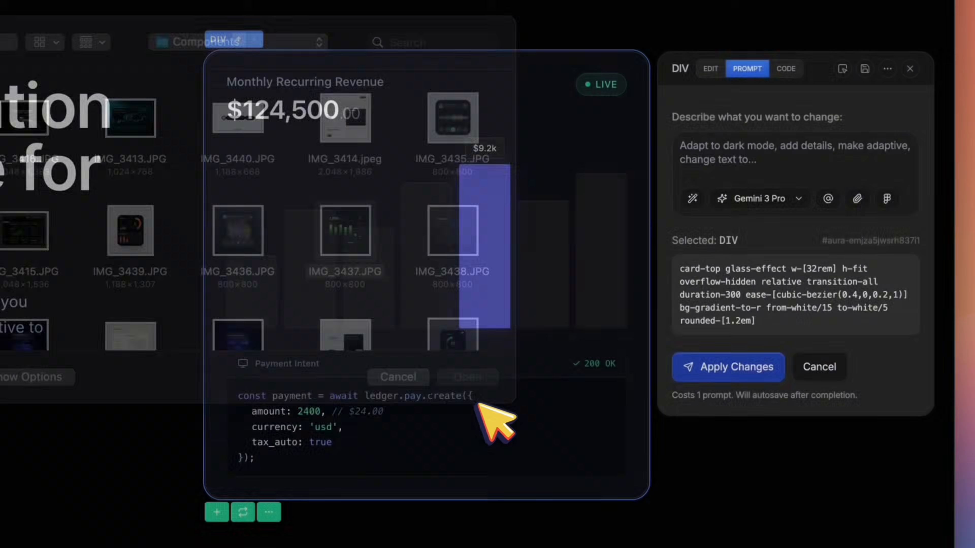
Step: Prompt the card with "Create this, use the same style and change the content to fit monetization infrastructure" and apply the changes
left_click(694, 270)
type("Create this")
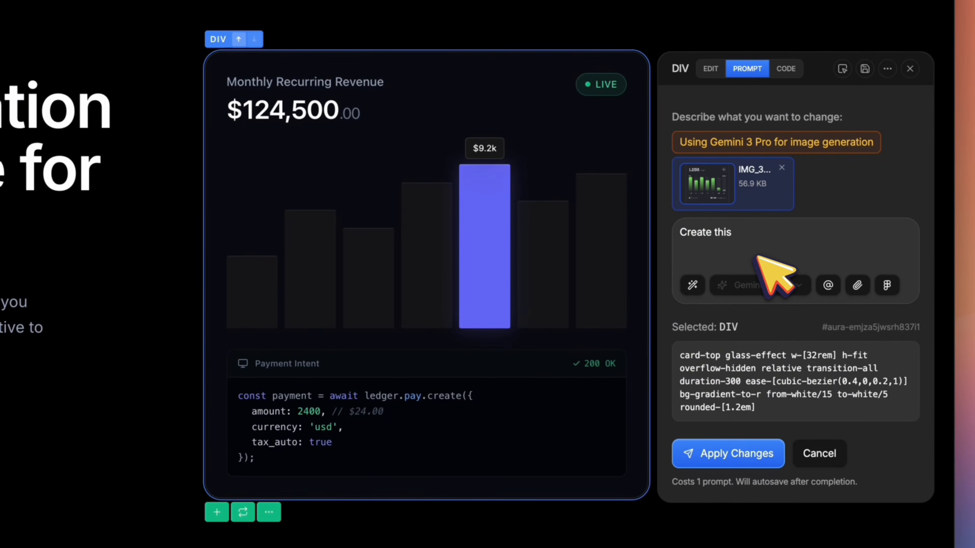
type(", use the same style and change the con")
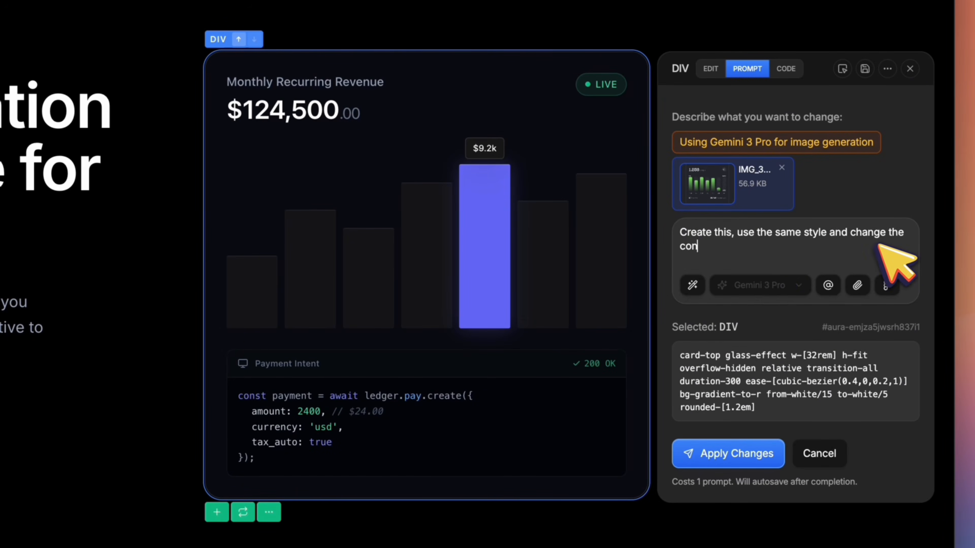
type("tent to fit monetization infrastructu")
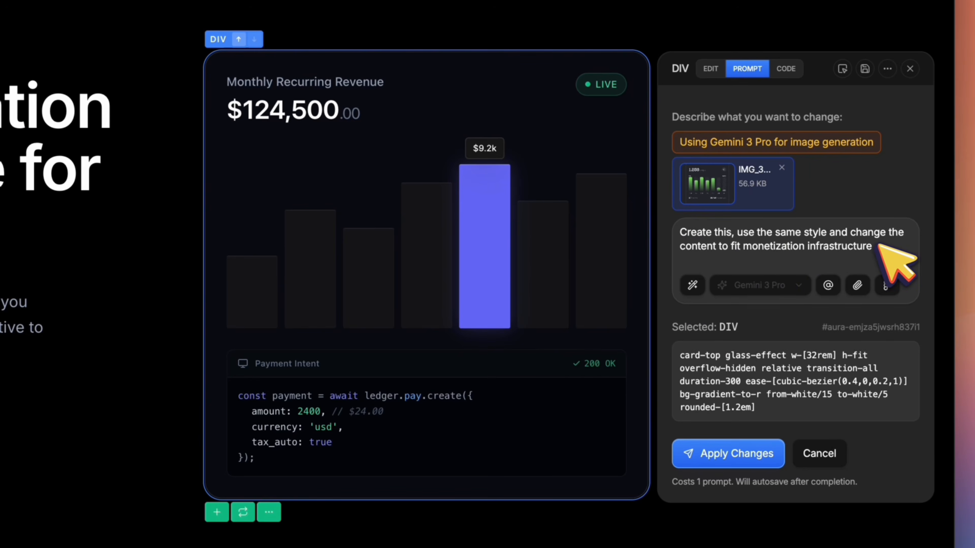
type("re")
left_click(749, 454)
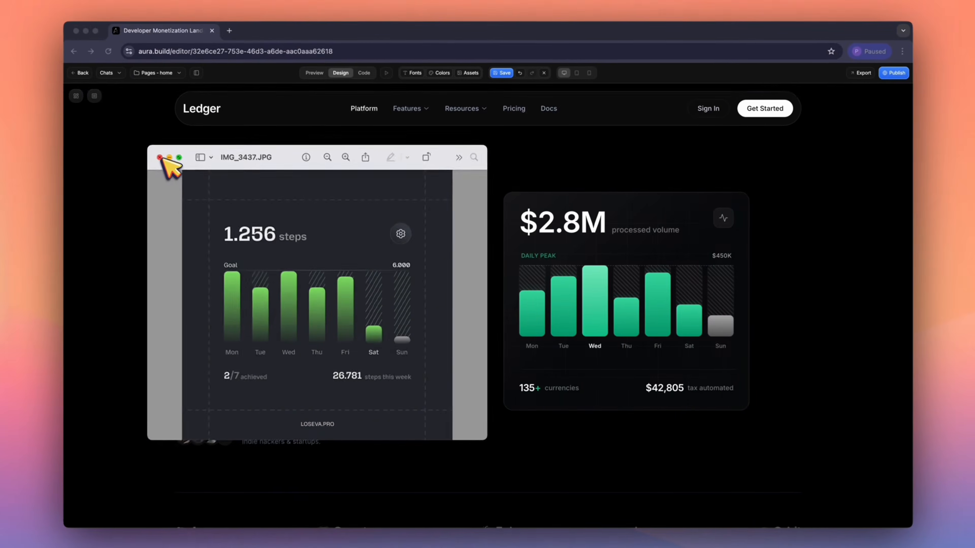
Step: Close the reference image and inspect the processed volume card's layers by hiding and reshowing its content div
left_click(75, 65)
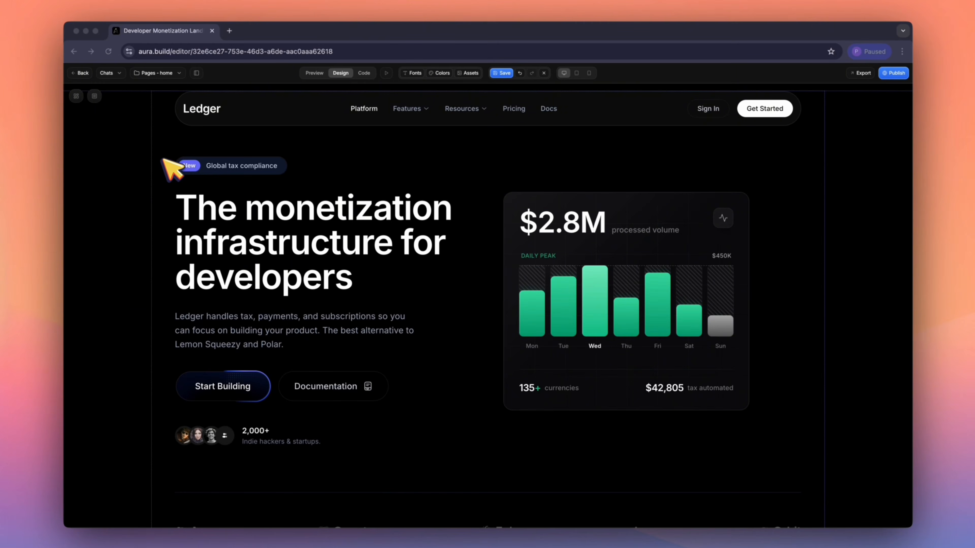
left_click(528, 219)
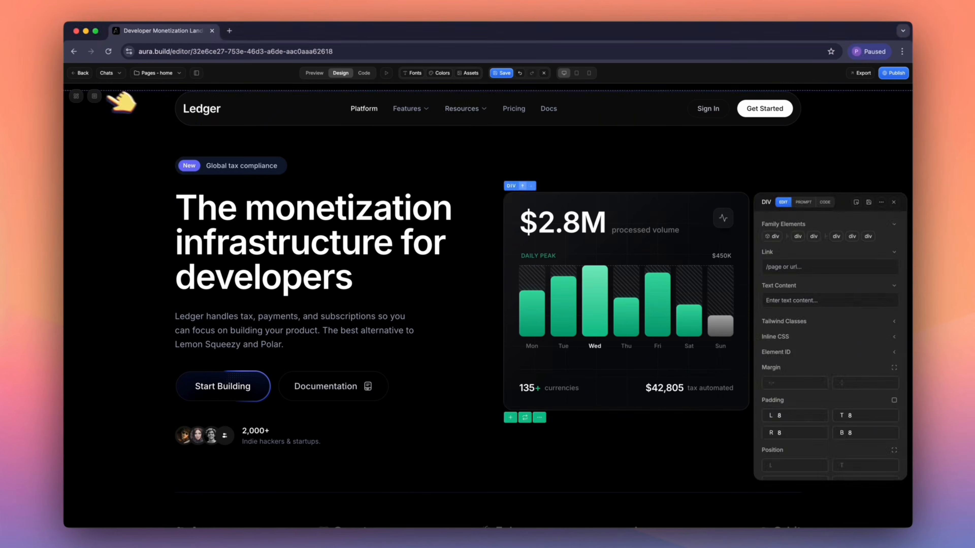
left_click(94, 95)
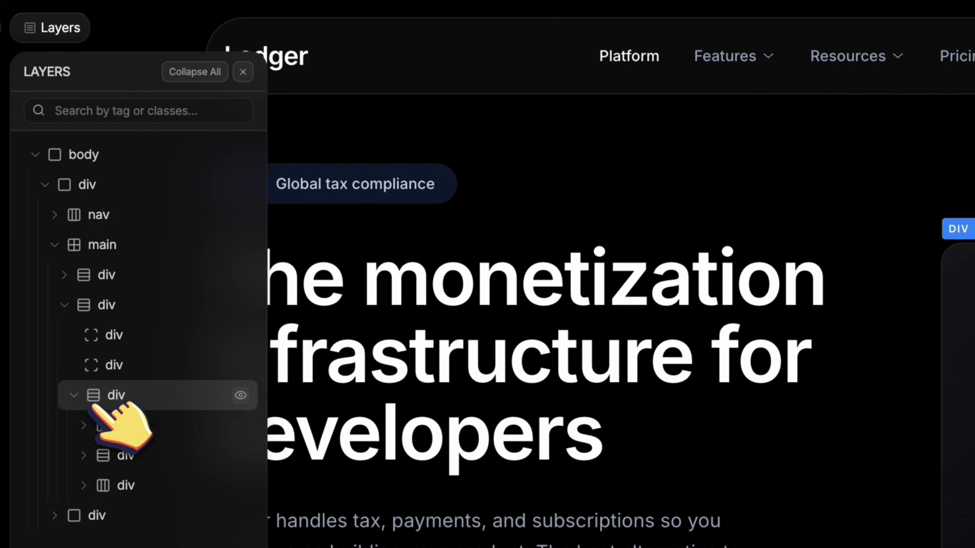
left_click(240, 395)
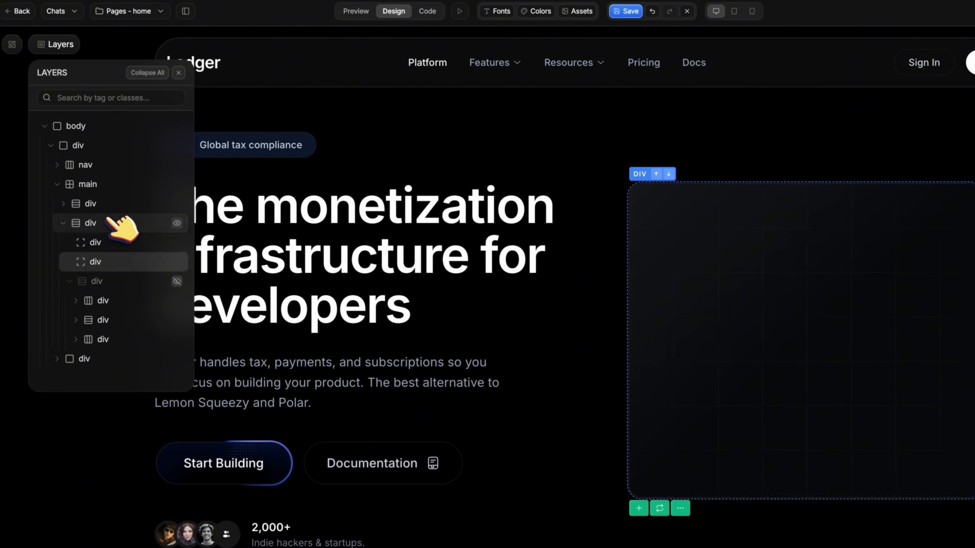
left_click(177, 281)
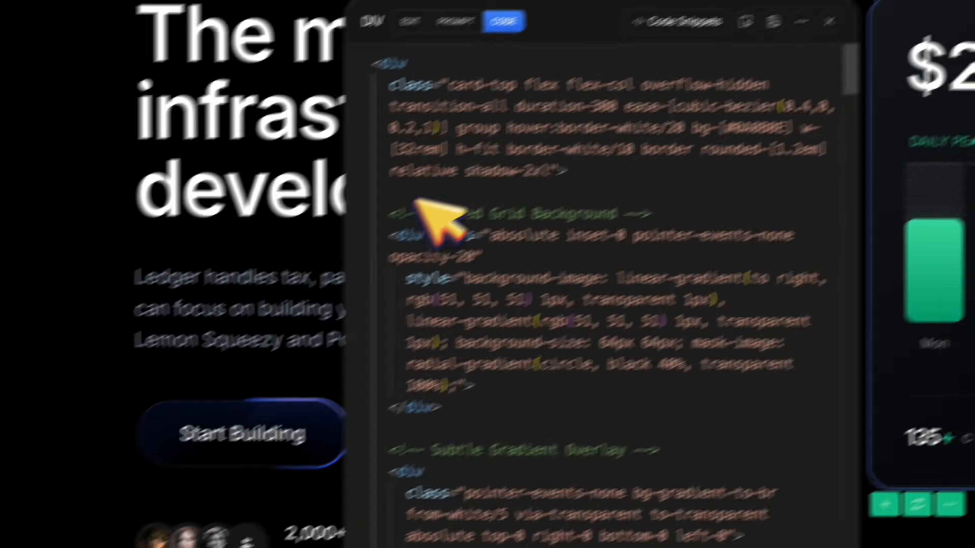
Step: Delete the Dashed Grid Background comment and its div from the processed volume card's code
left_click_drag(282, 261, 354, 435)
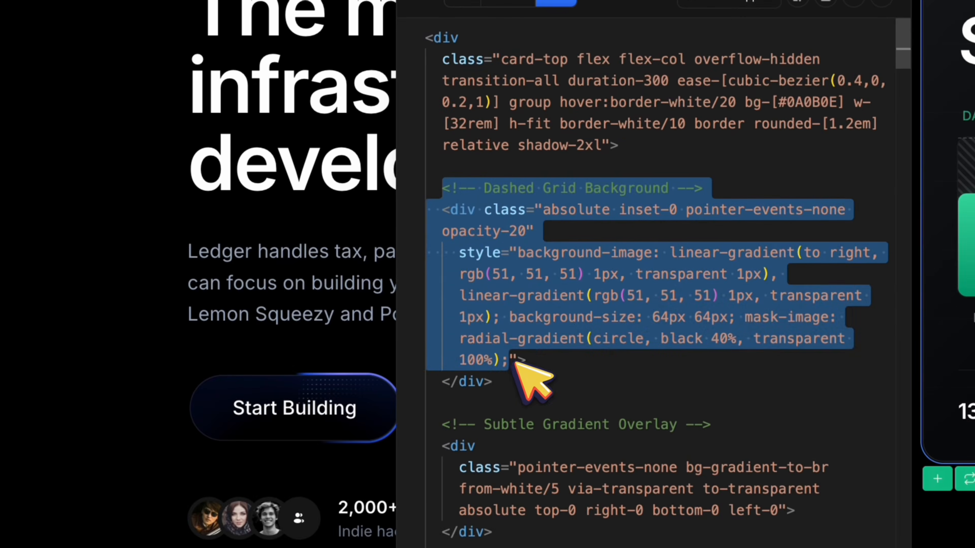
left_click_drag(515, 361, 518, 387)
key("BackSpace")
key("BackSpace")
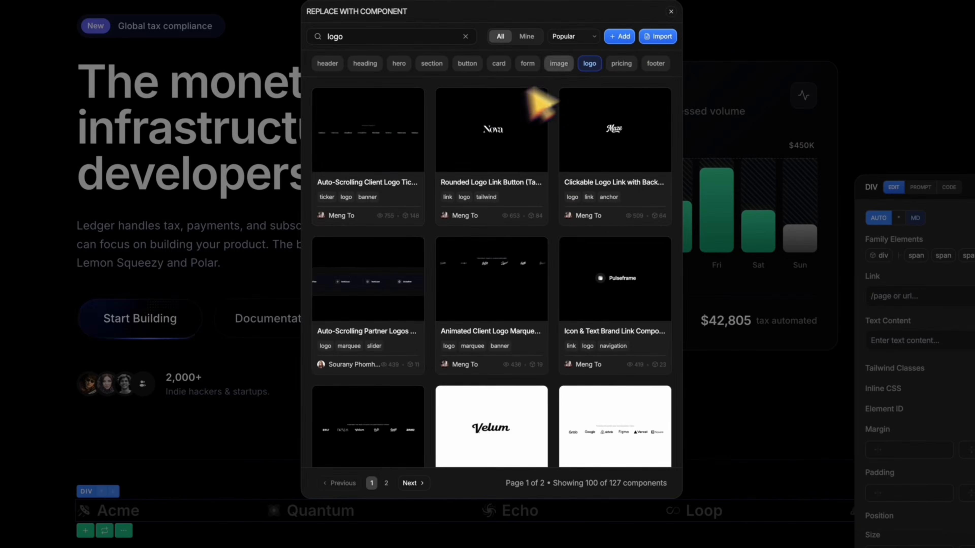
Step: Replace the logo row below the hero with the Responsive Logo Cloud component from the logo category
scroll(403, 370, "down", 4)
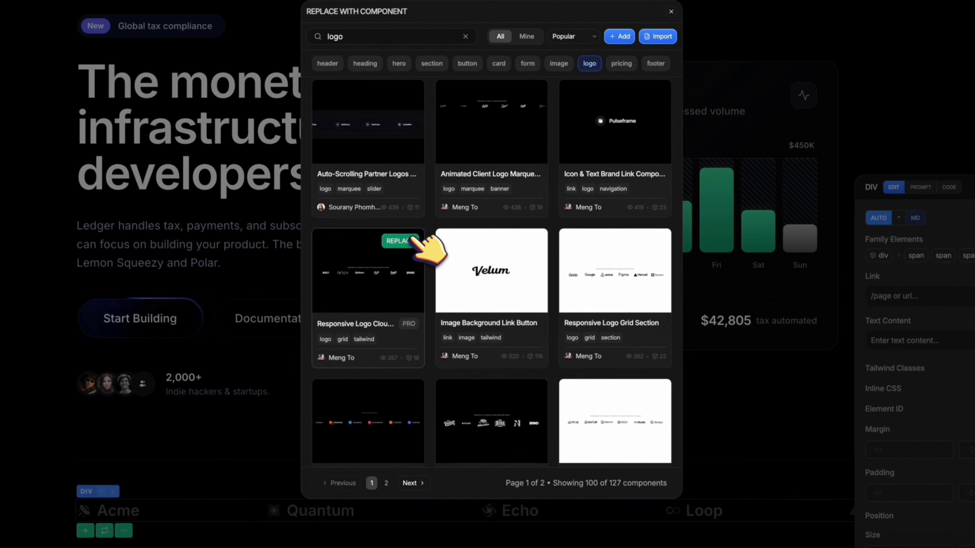
left_click(412, 240)
Step: Delete the "Powering the world's most focused product teams" line above the logos and save the page
scroll(429, 246, "down", 3)
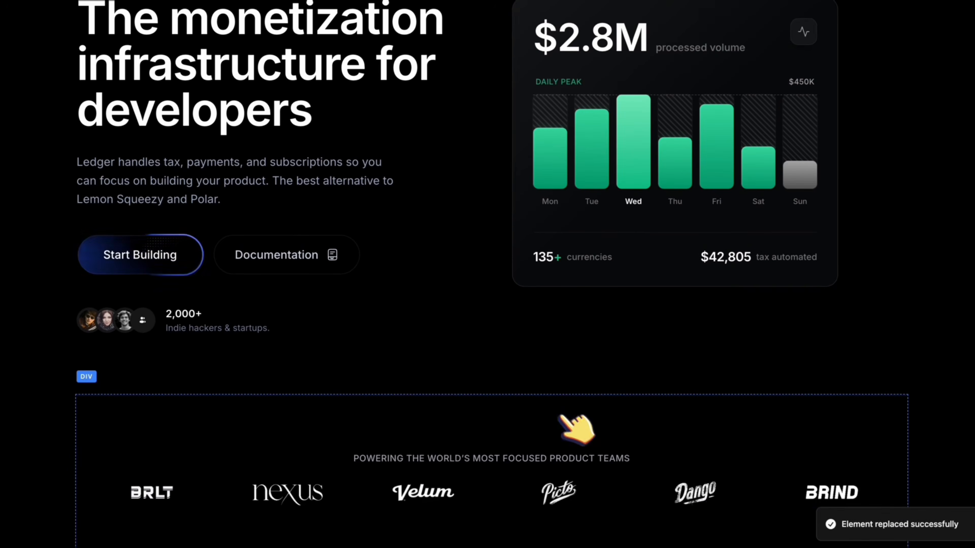
left_click(668, 458)
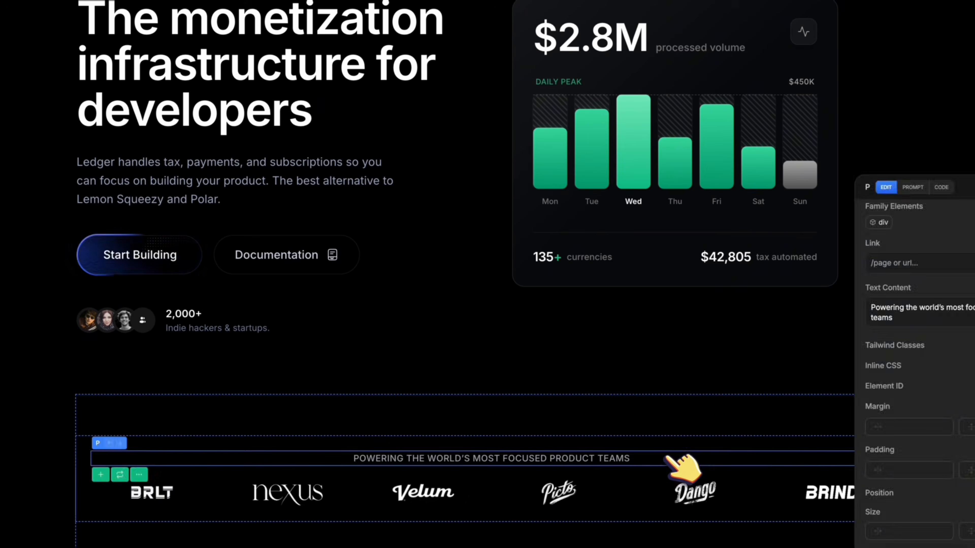
key("Delete")
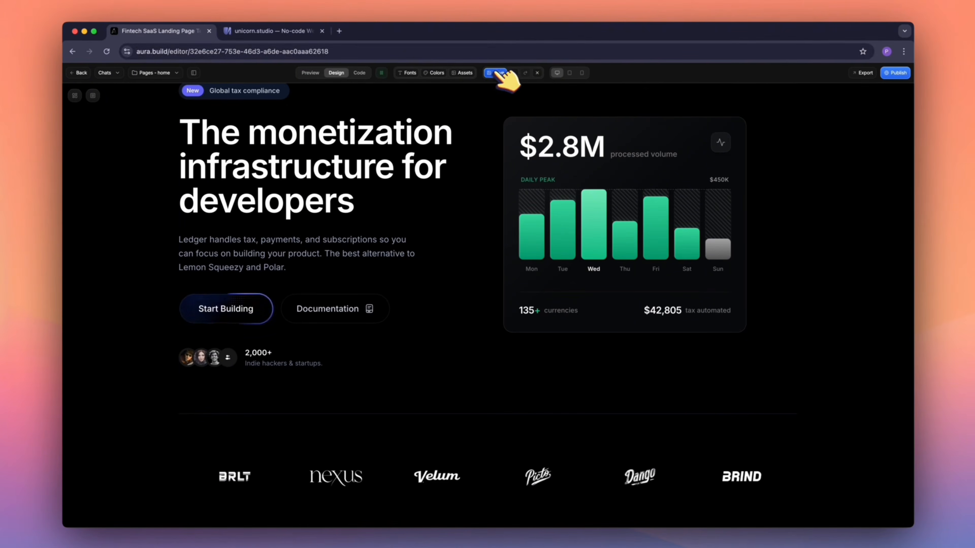
left_click(496, 73)
Step: Draft the revision prompt "Change the accent color to green, make should to update the start building button with green shade. Add desktop UI below the hero section."
left_click(193, 73)
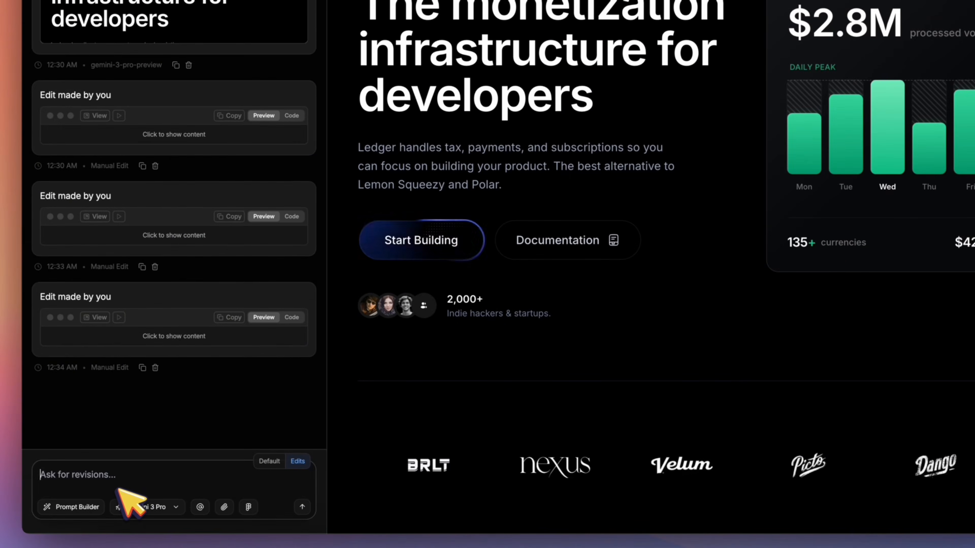
key("Caps_Lock")
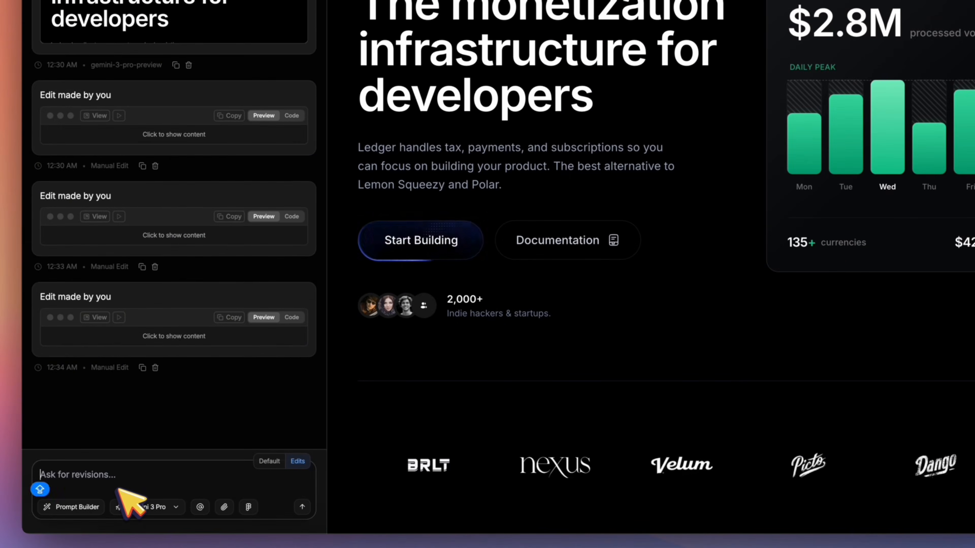
type("Change the accent color ")
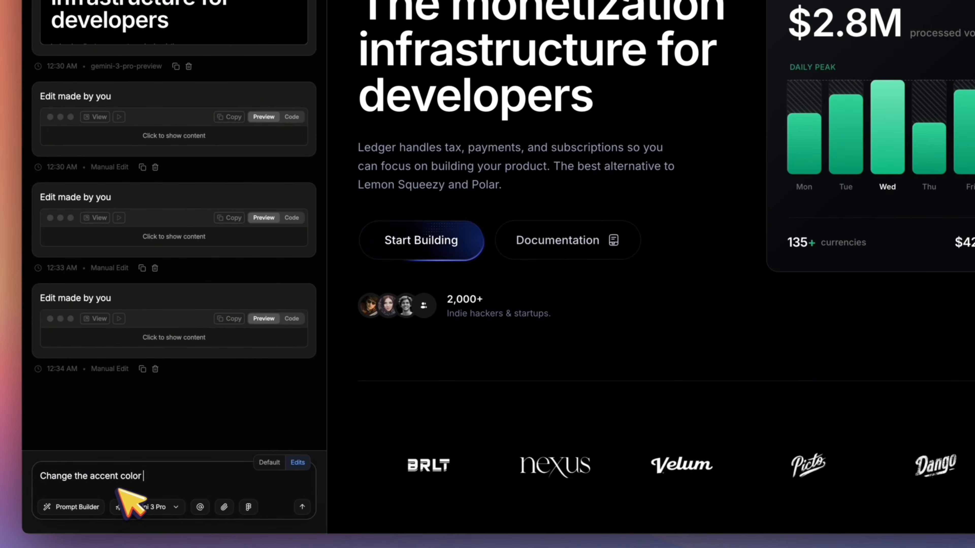
type("to green,")
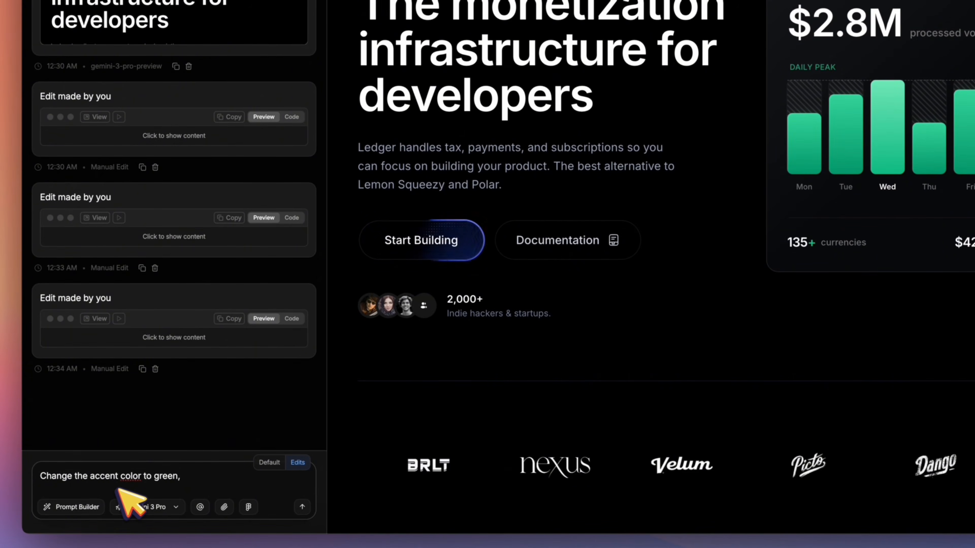
type(" make should to update the start building button with green shade.")
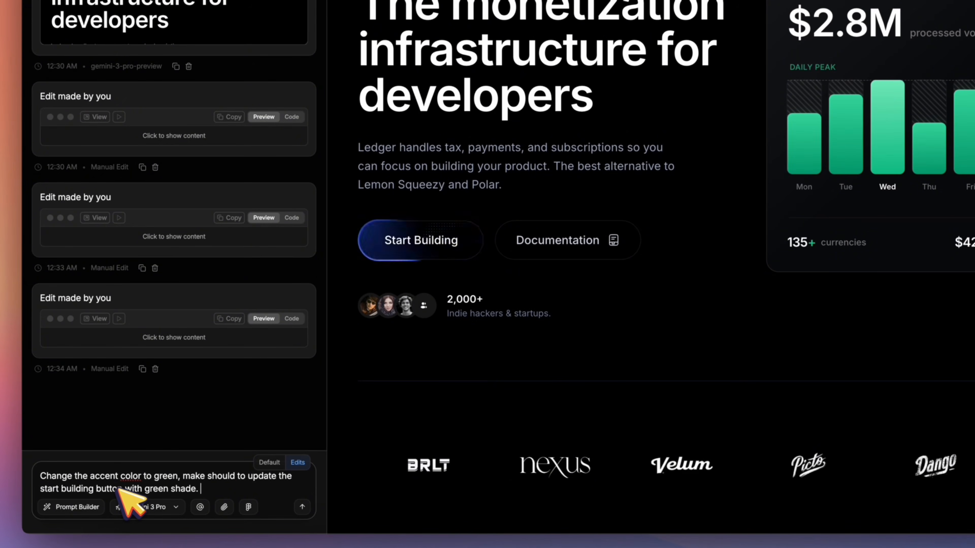
type("Add desktop UI")
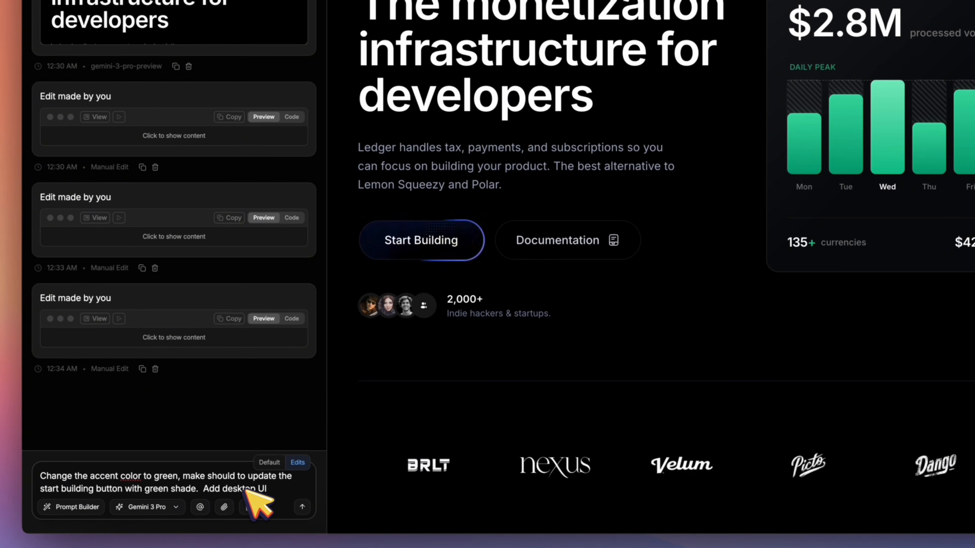
type("below the hero section.")
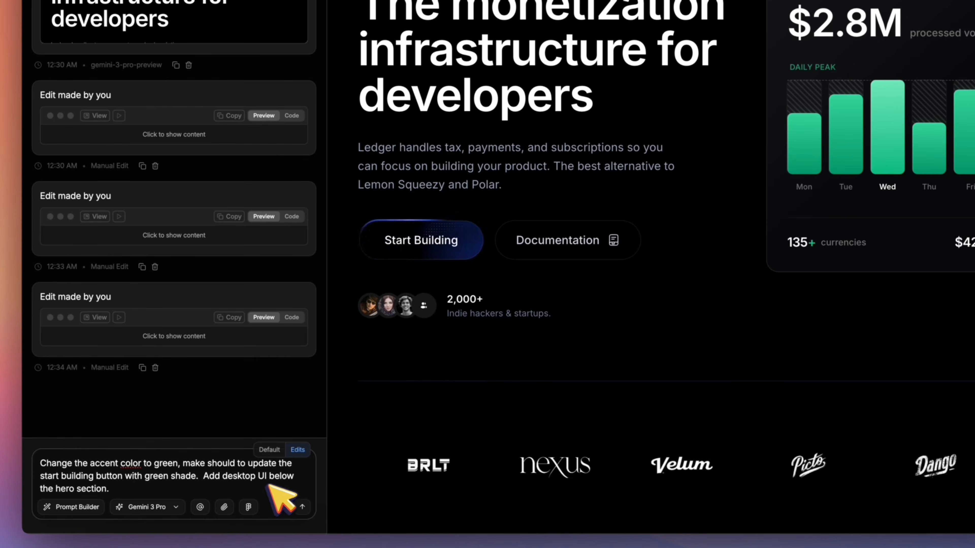
Step: Attach the reference image IMG_3413.JPG to the drafted revision prompt and submit it
left_click(225, 507)
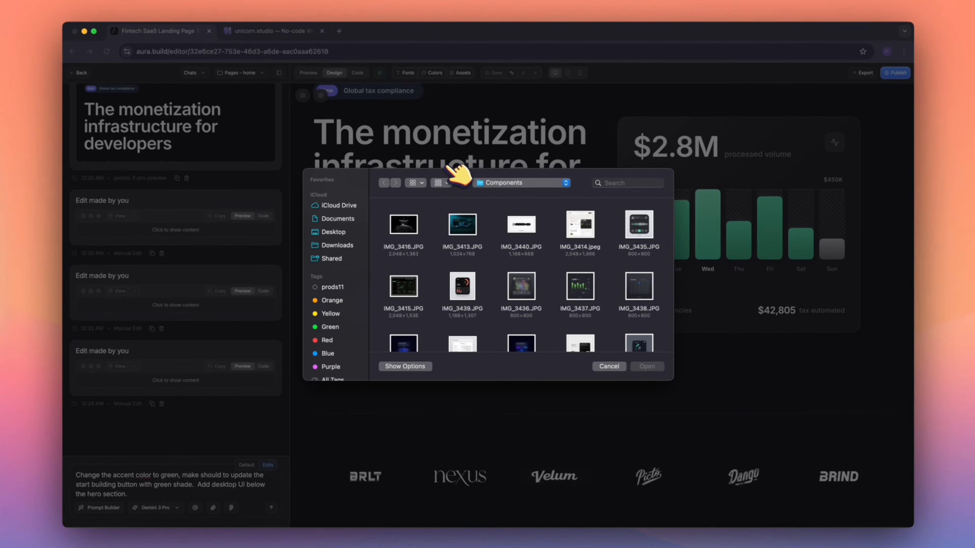
left_click(469, 232)
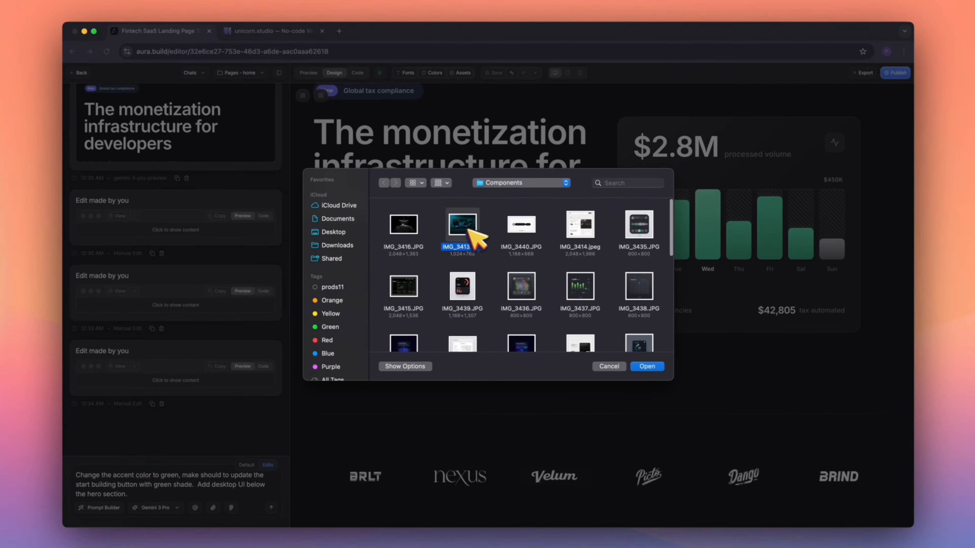
left_click(647, 366)
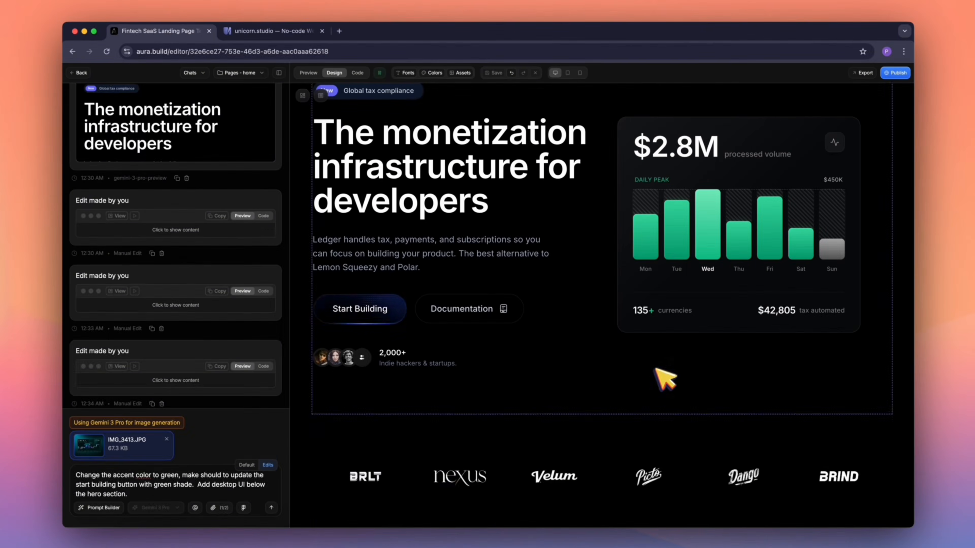
left_click(271, 508)
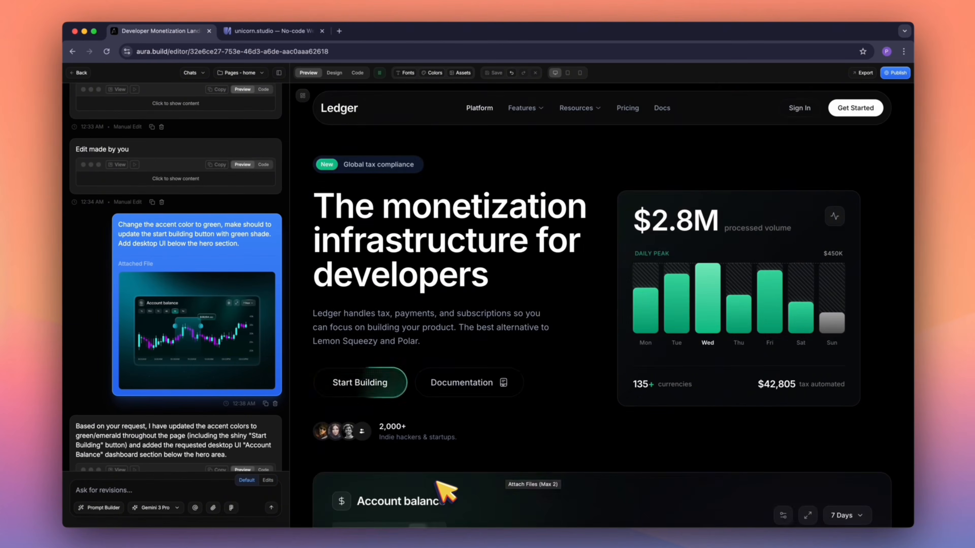
Step: Examine the green accents, the Start Building button and the new chart section below the hero
scroll(436, 478, "down", 2)
scroll(407, 369, "up", 1)
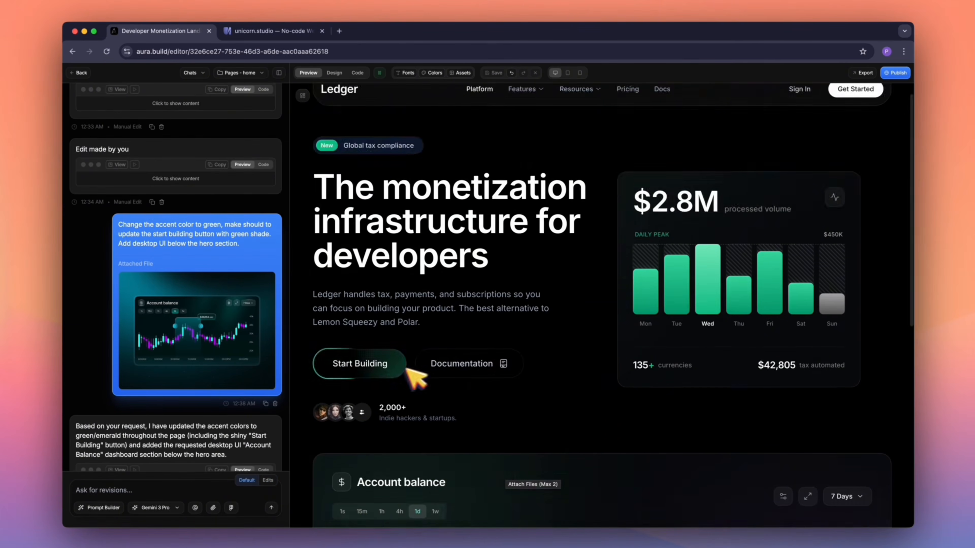
scroll(460, 376, "down", 5)
scroll(511, 414, "up", 1)
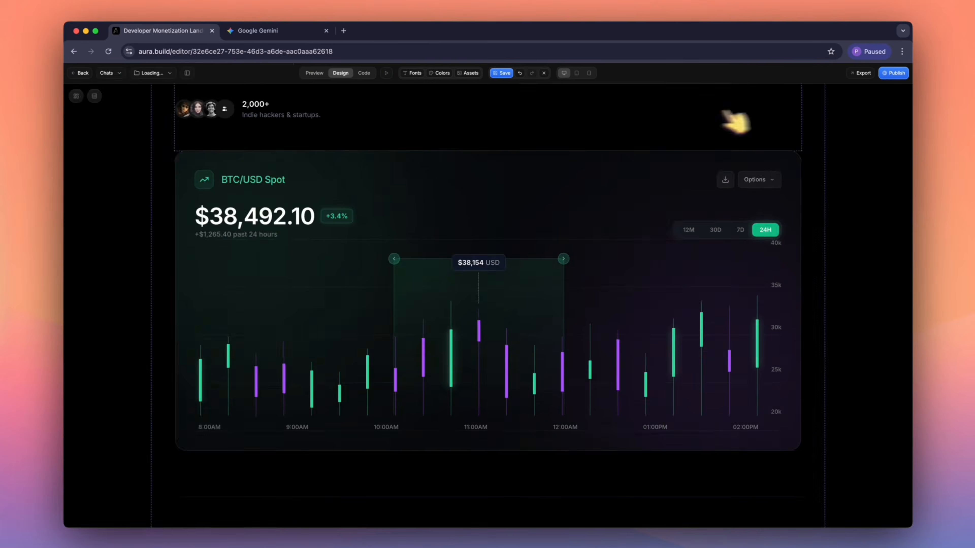
scroll(871, 159, "up", 5)
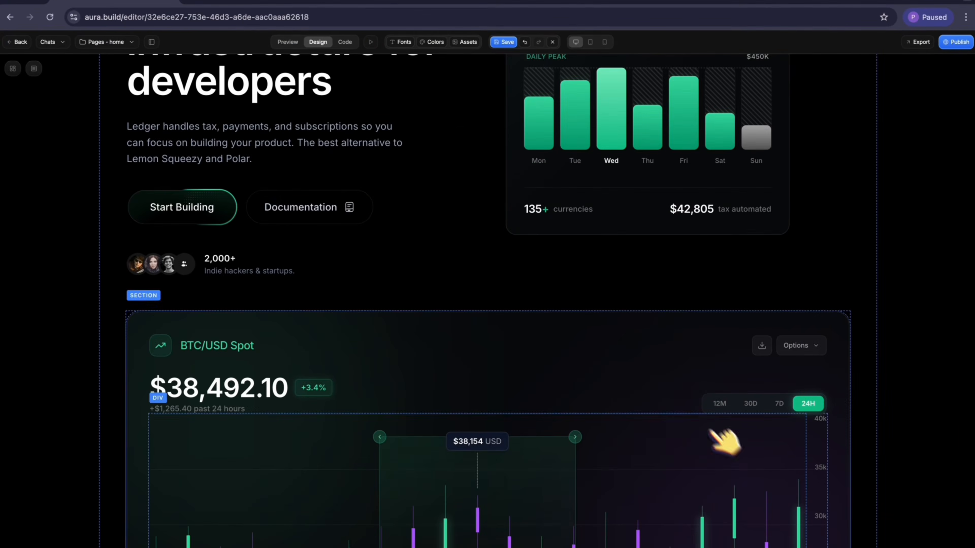
scroll(929, 236, "down", 3)
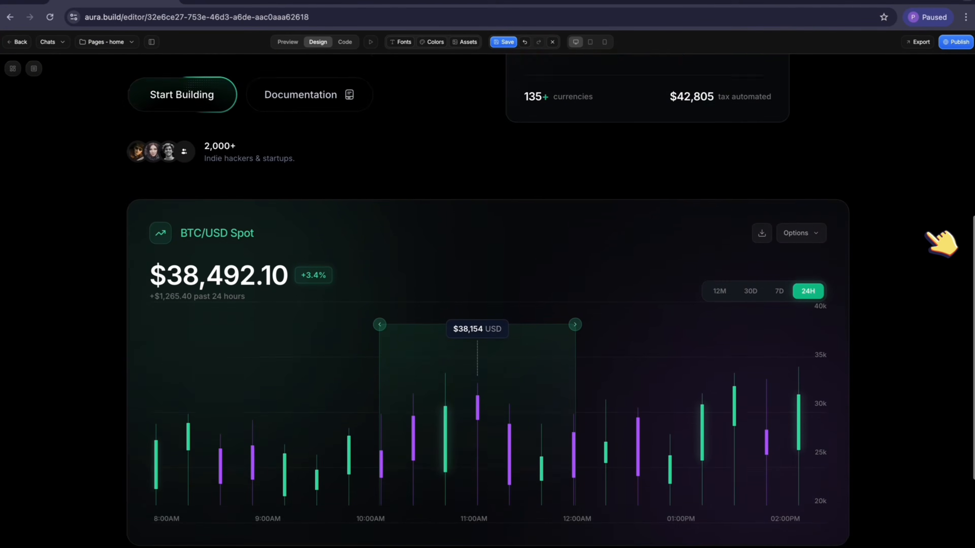
Step: Delete the avatar row with the "2,000+ Indie hackers & startups" text from the hero section
scroll(940, 244, "up", 8)
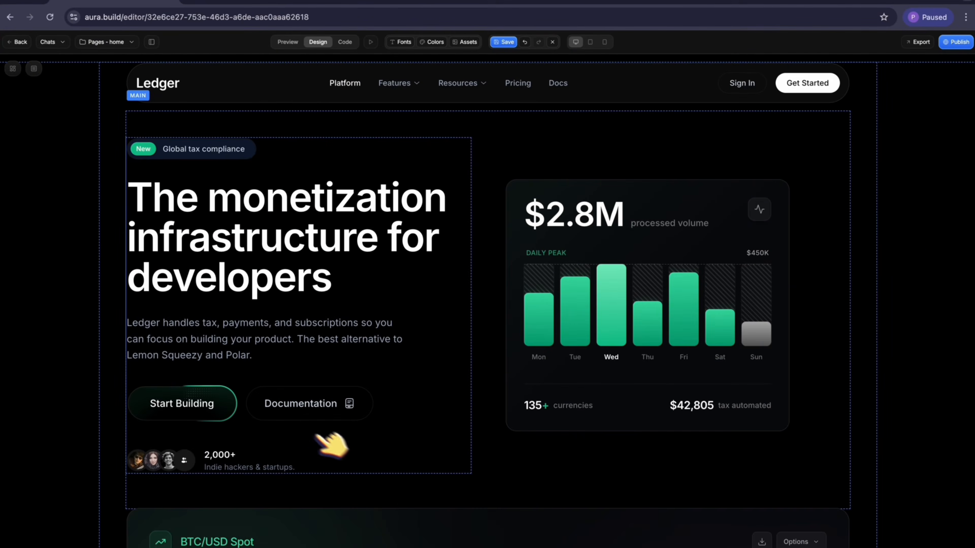
left_click(213, 460)
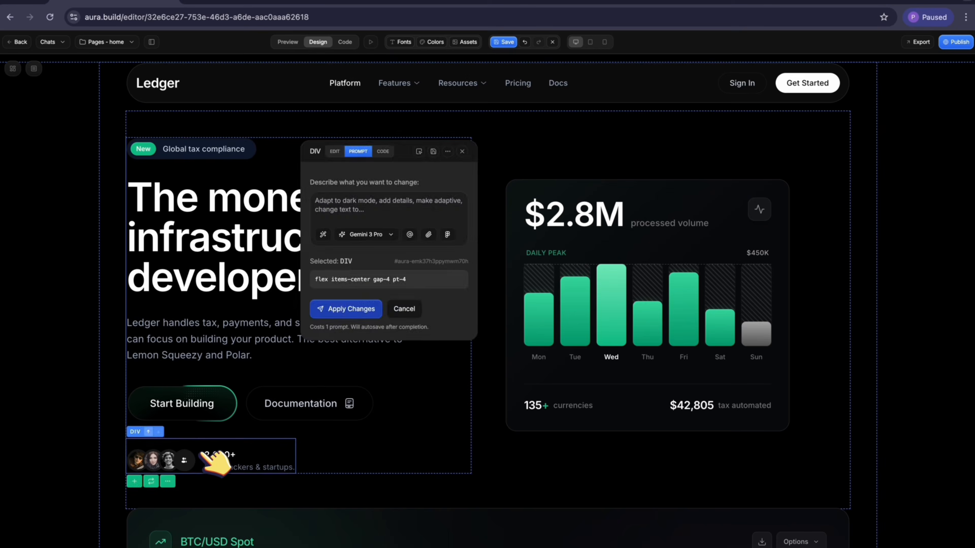
key("Delete")
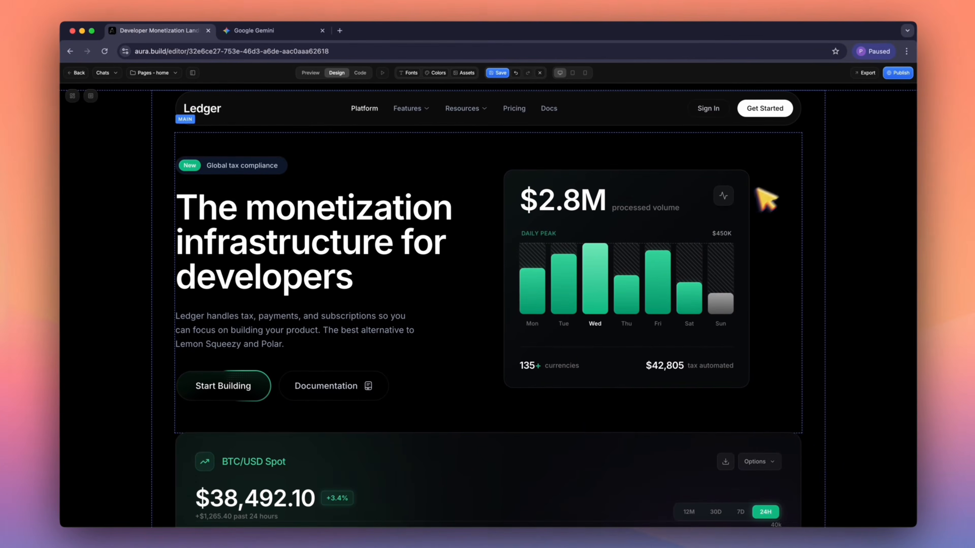
Step: Add the class justify-self-end to the Right Visual (Mockup) card div in the main hero section's code
left_click(776, 179)
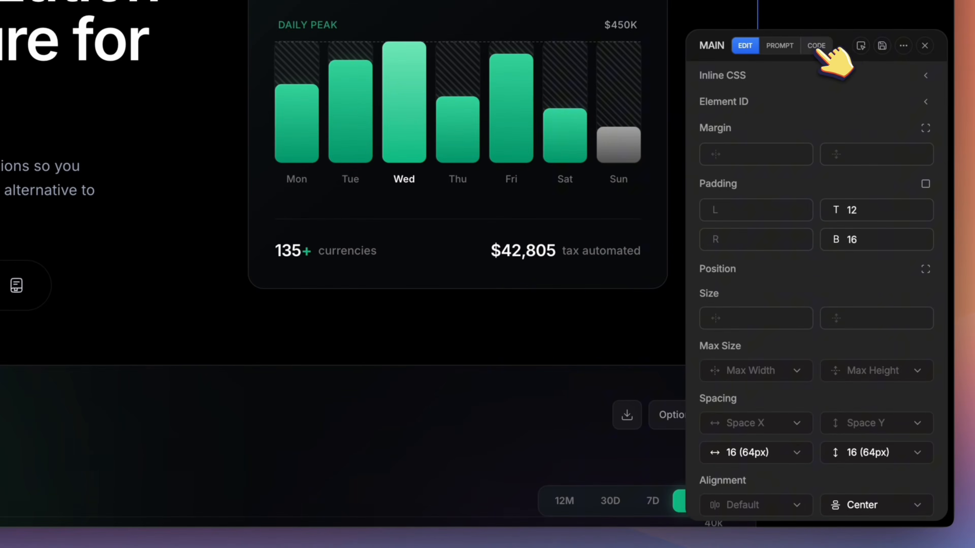
left_click(817, 47)
scroll(802, 318, "up", 1)
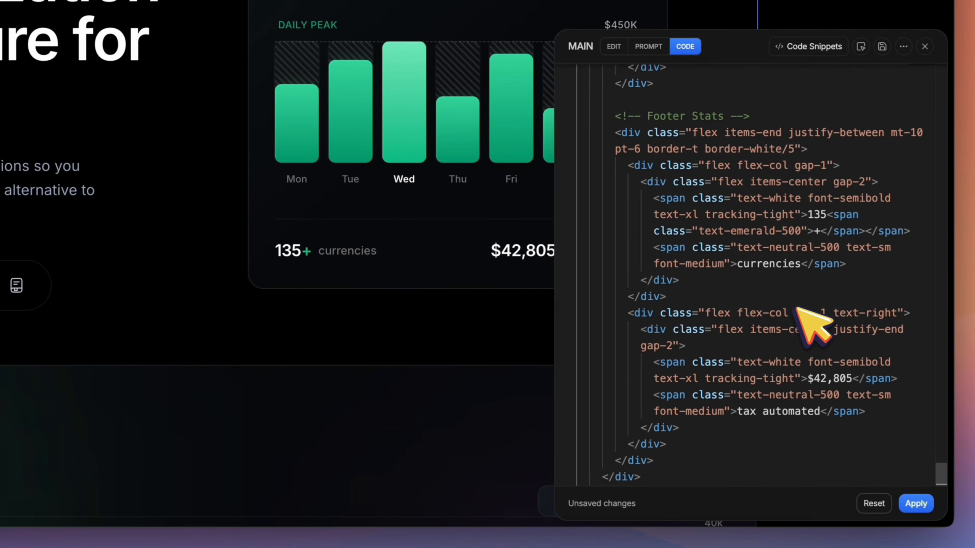
scroll(799, 311, "up", 10)
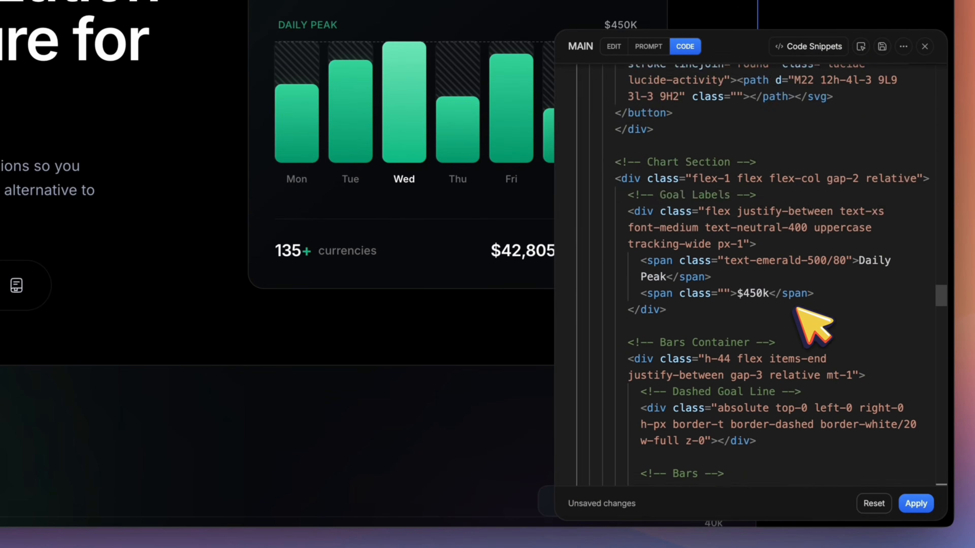
scroll(798, 310, "up", 10)
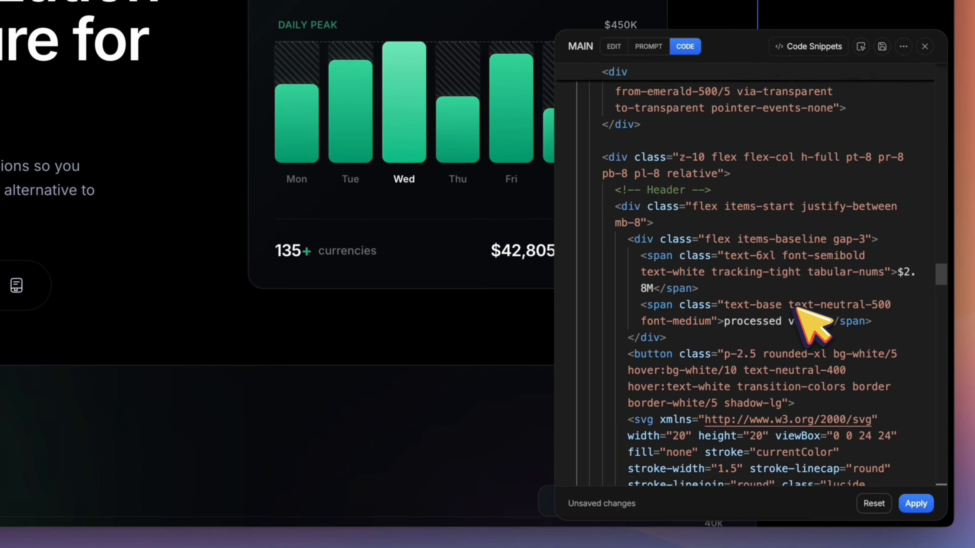
scroll(800, 310, "up", 10)
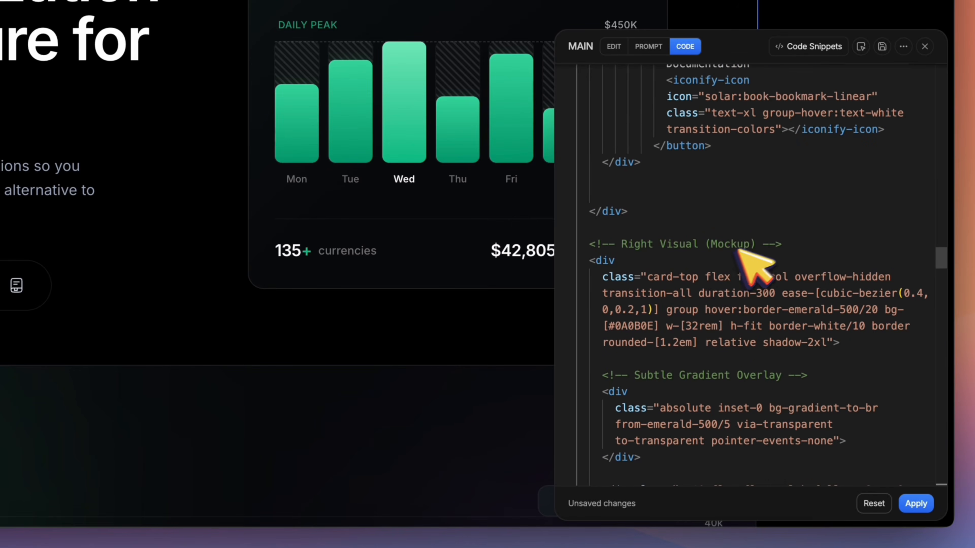
scroll(739, 251, "down", 5)
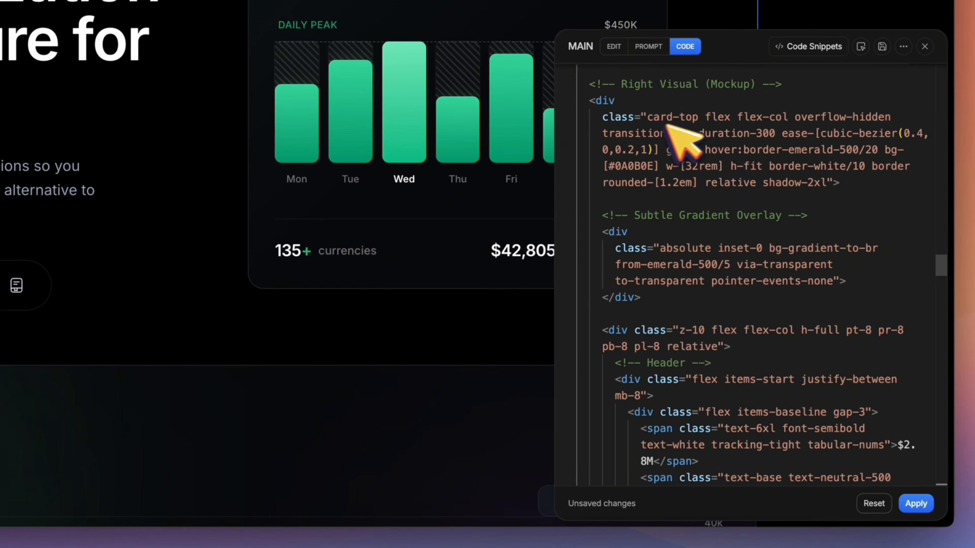
left_click(703, 116)
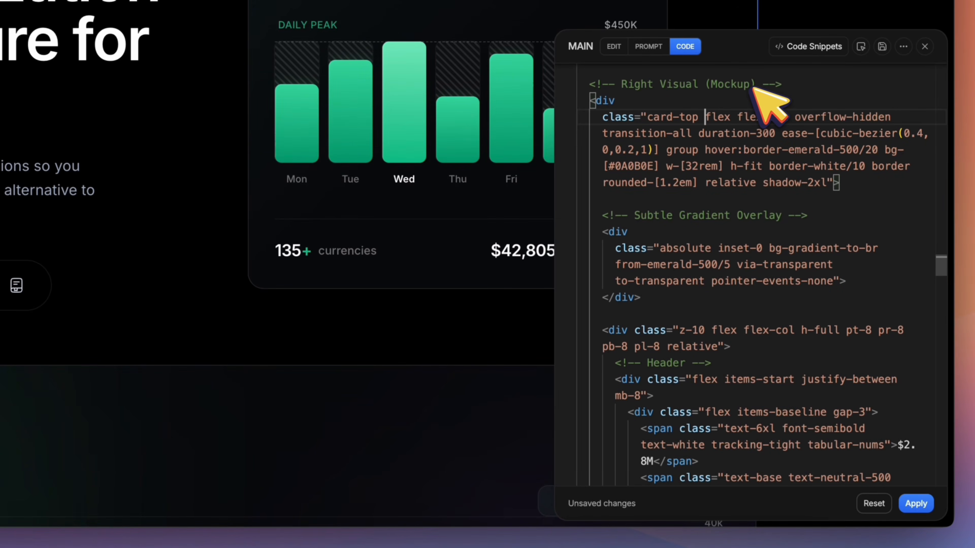
type("justify-s")
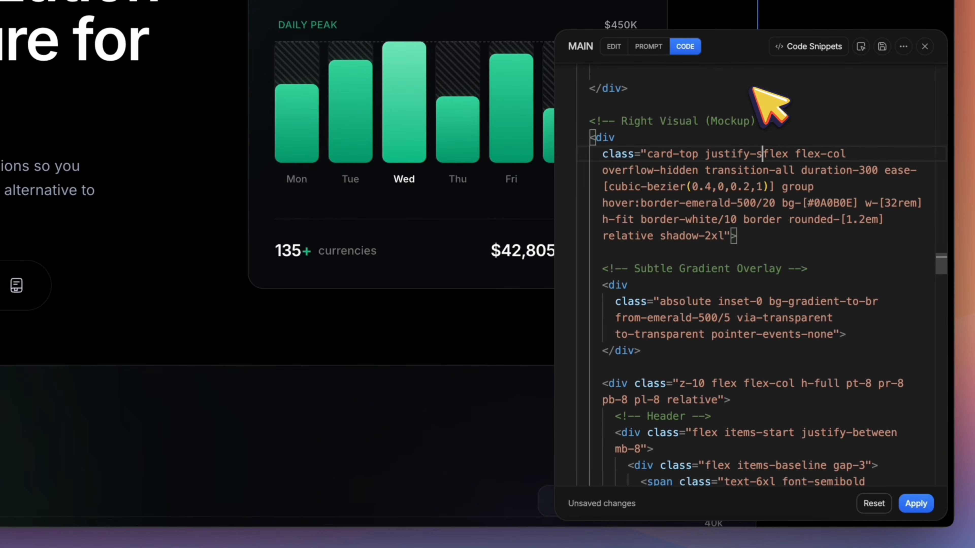
type("elf-end ")
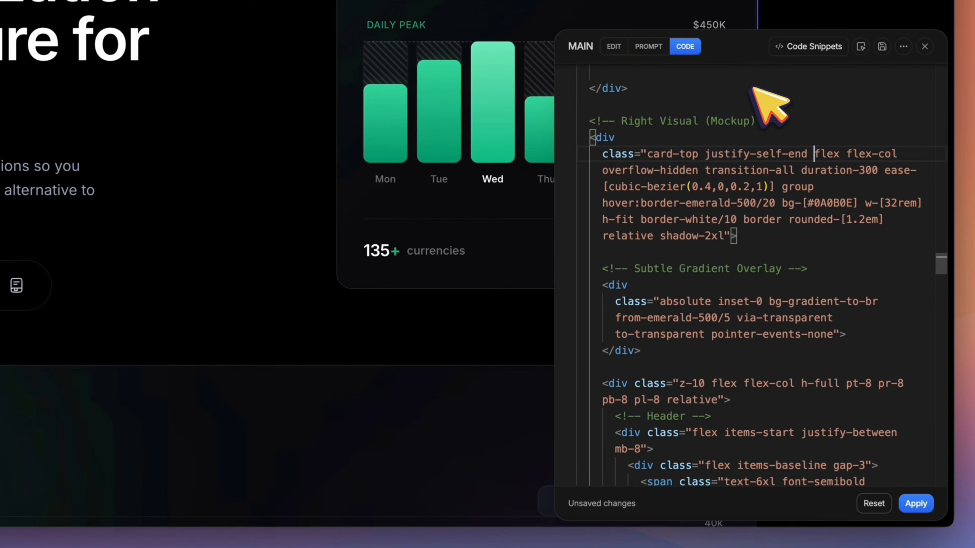
Step: Add the classes lg:justify-self-end and ml-auto to the Right Visual card div, apply the code and save the page
type("lg:ju")
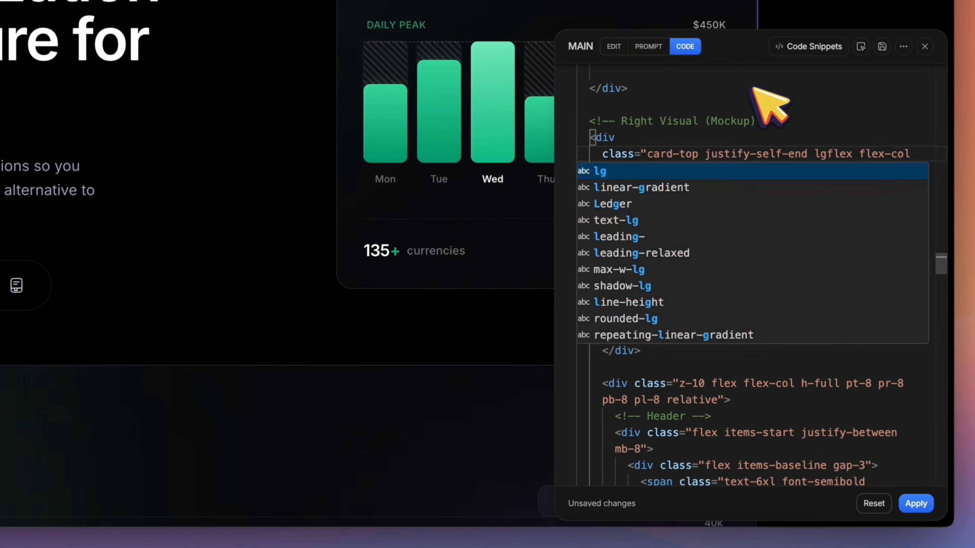
type("stify-self-end")
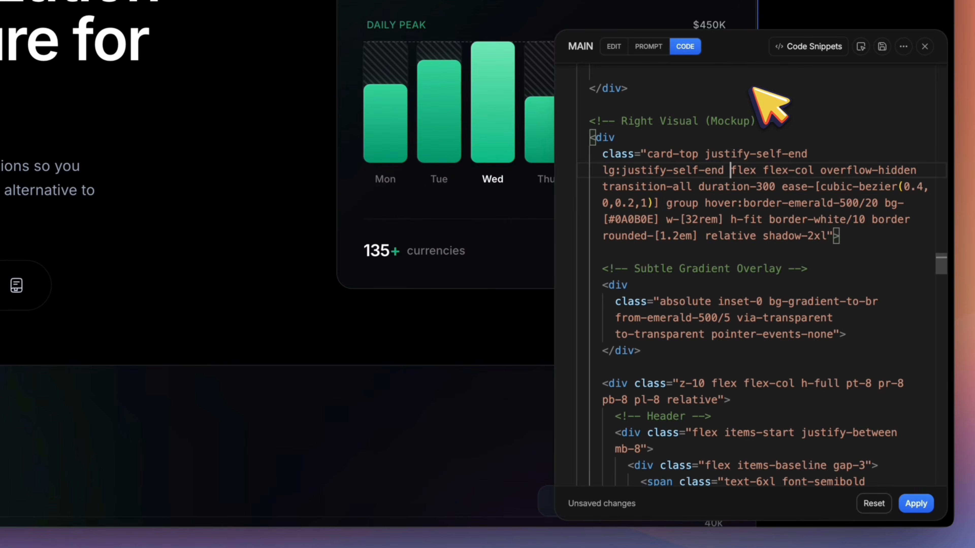
type("ml")
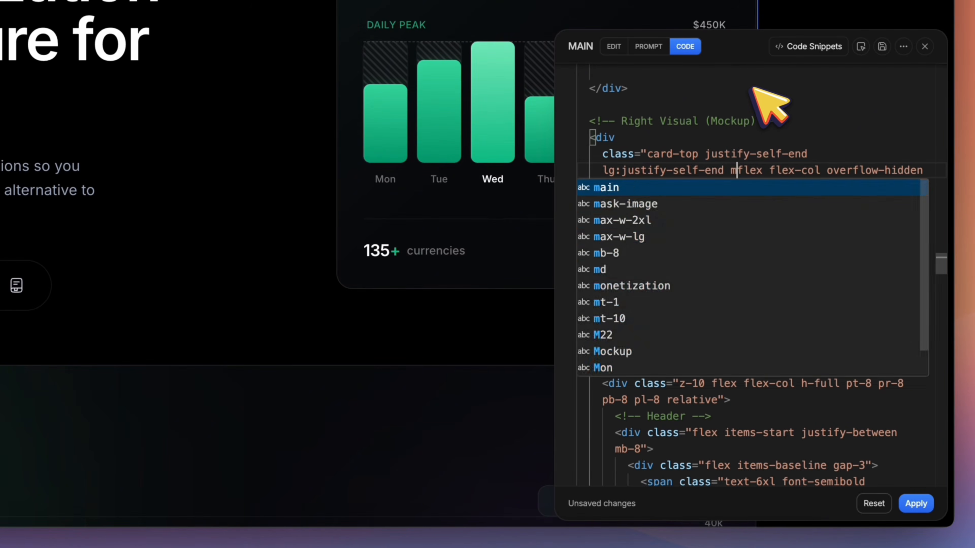
type("-auto")
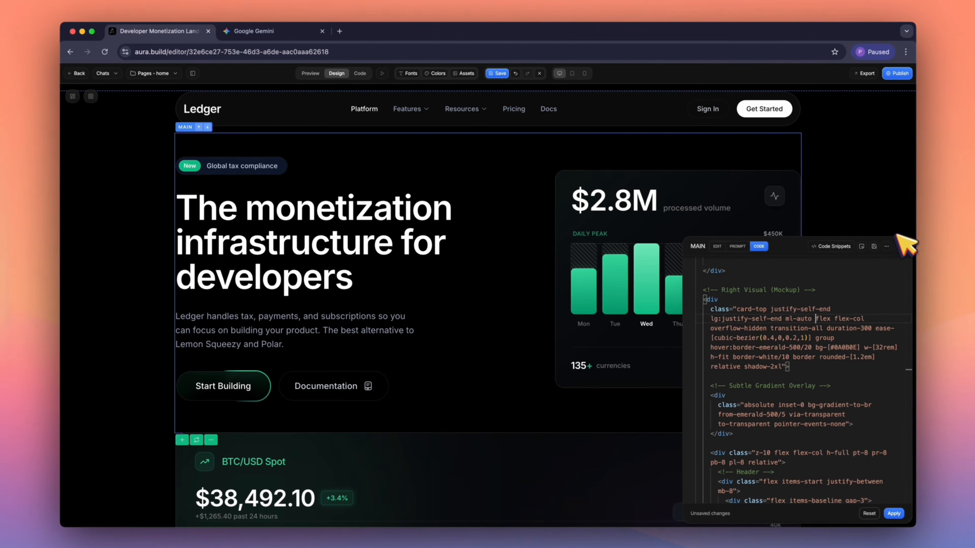
left_click(894, 514)
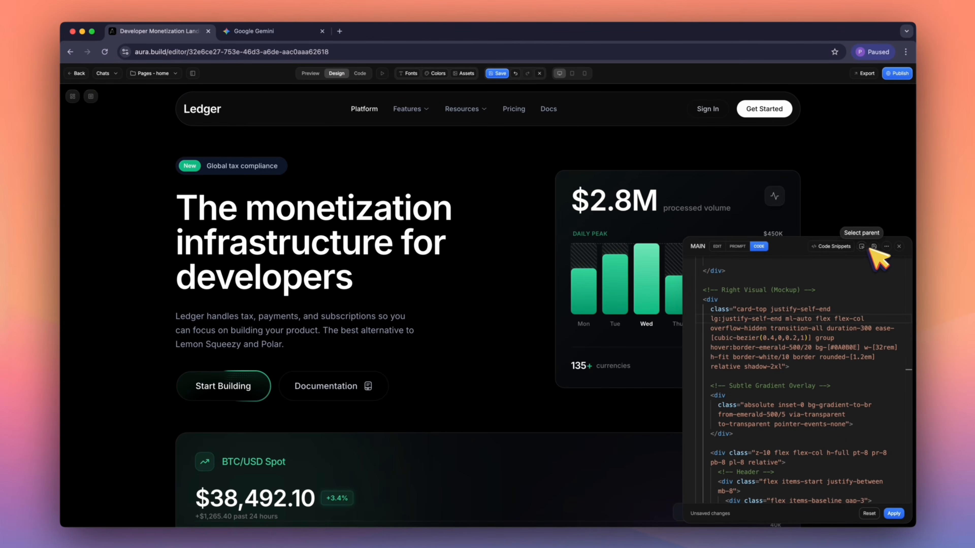
left_click(898, 247)
left_click(497, 73)
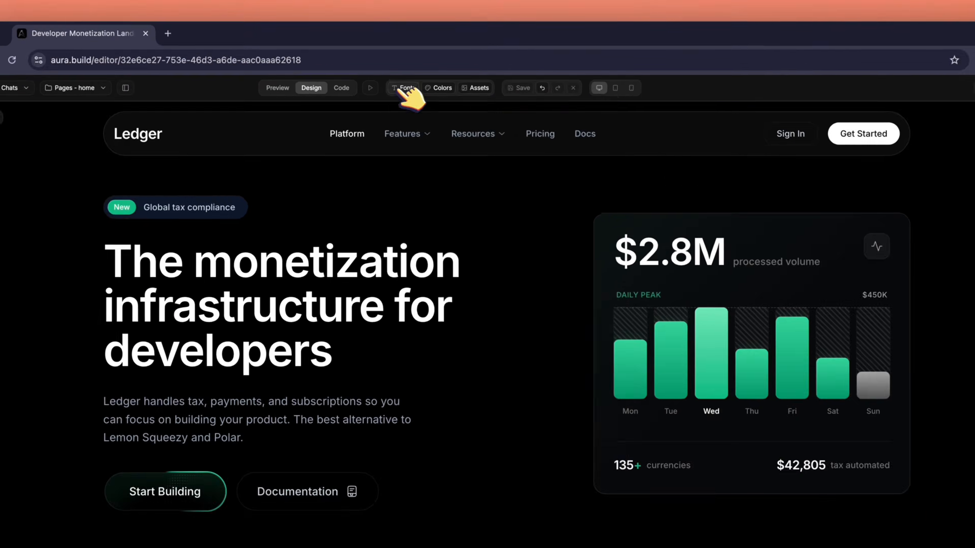
Step: Try the Manrope font pairing on the page and switch to the Geist pairing
left_click(408, 73)
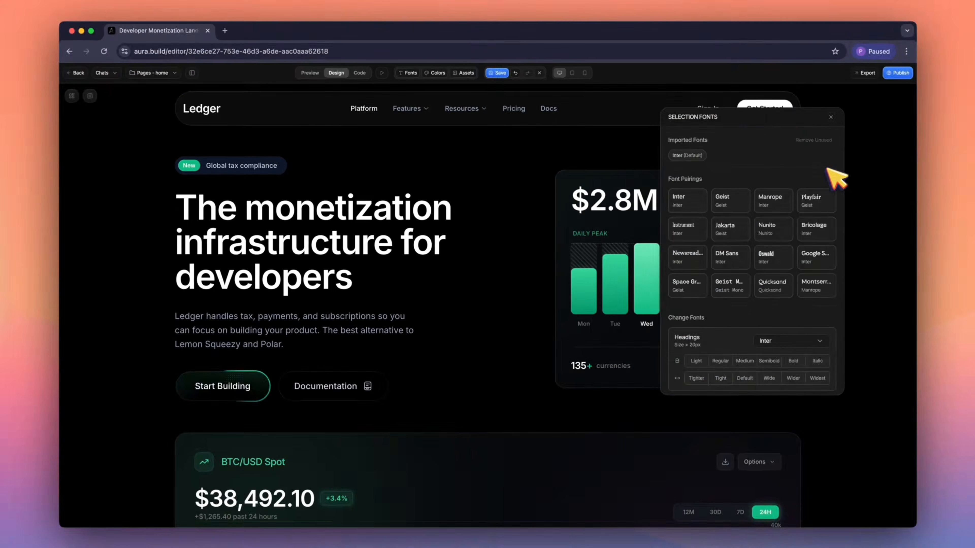
left_click(772, 201)
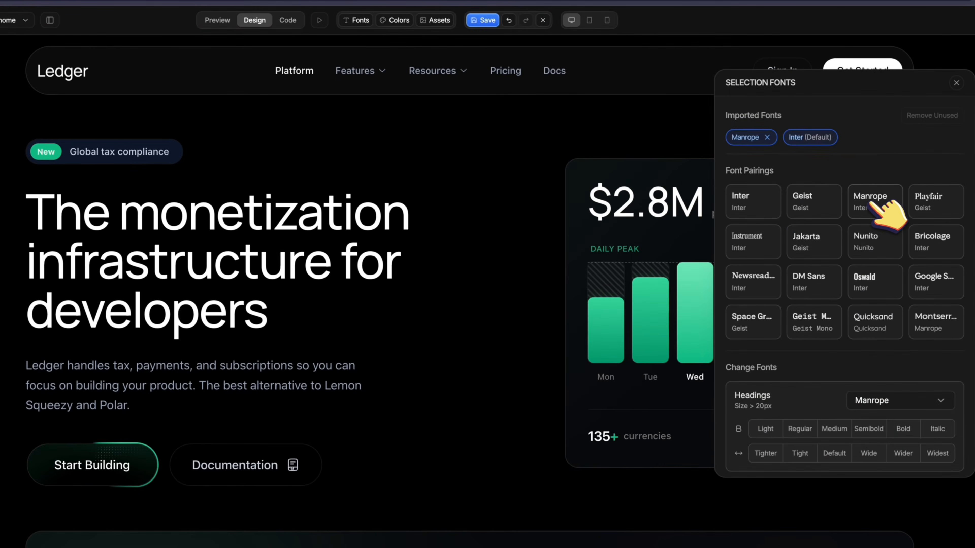
left_click(814, 198)
scroll(833, 407, "down", 1)
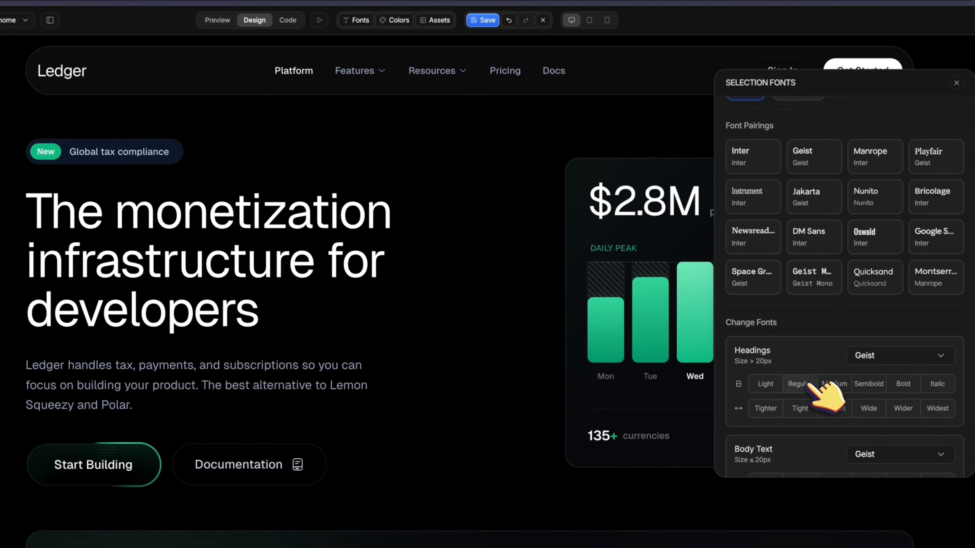
Step: Compare several weights for the Geist headings, set them to Light and close the font settings
left_click(834, 384)
left_click(905, 380)
left_click(766, 384)
left_click(799, 385)
left_click(768, 385)
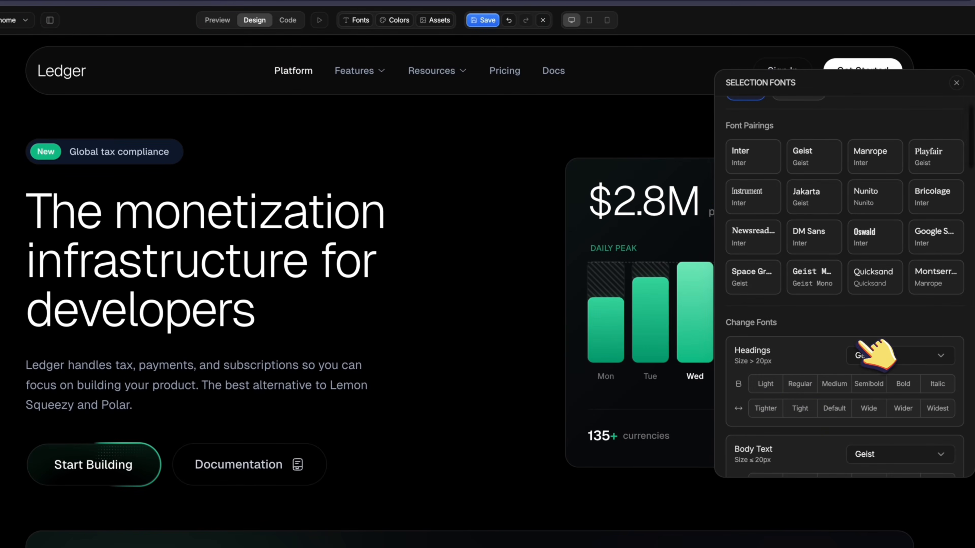
scroll(859, 343, "down", 3)
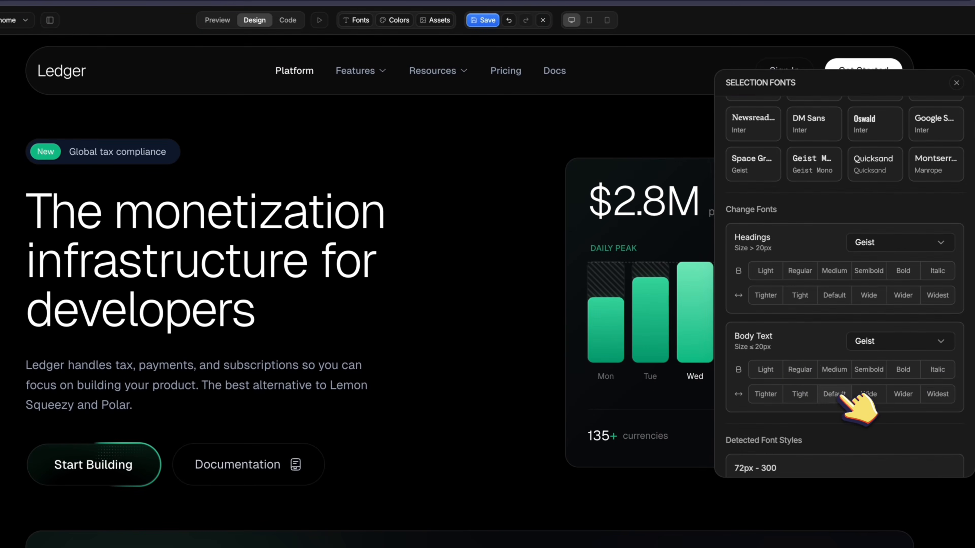
left_click(956, 82)
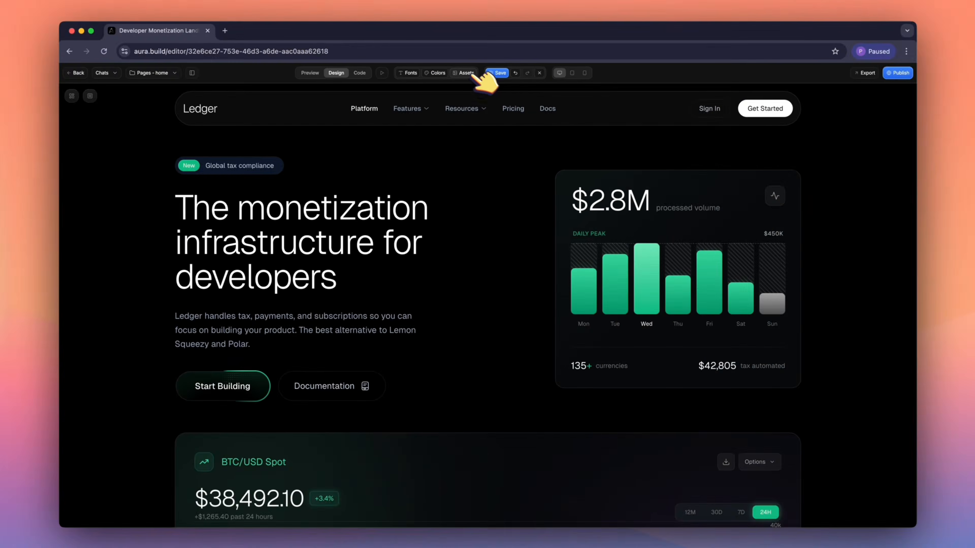
Step: Add the green falling-dots embed component as the page's animated background
left_click(445, 20)
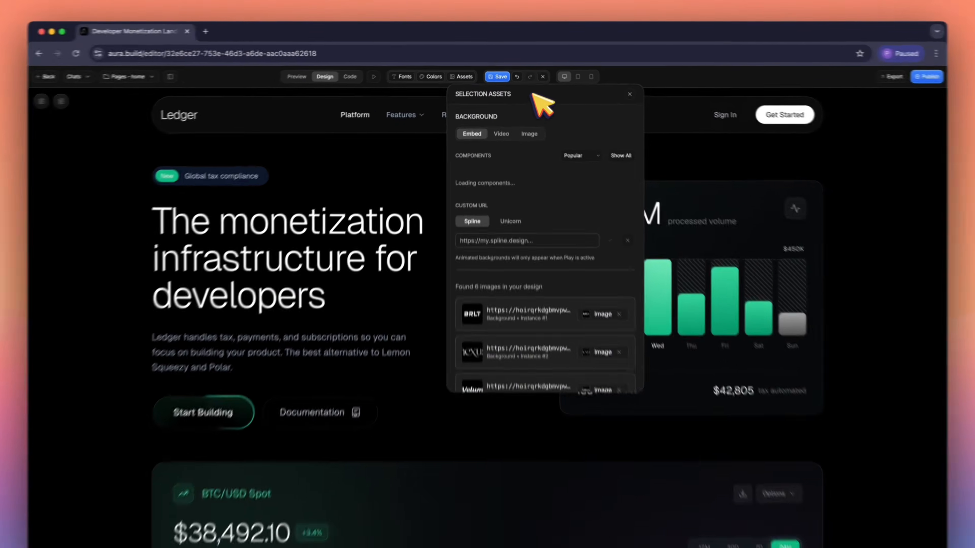
left_click_drag(565, 120, 921, 137)
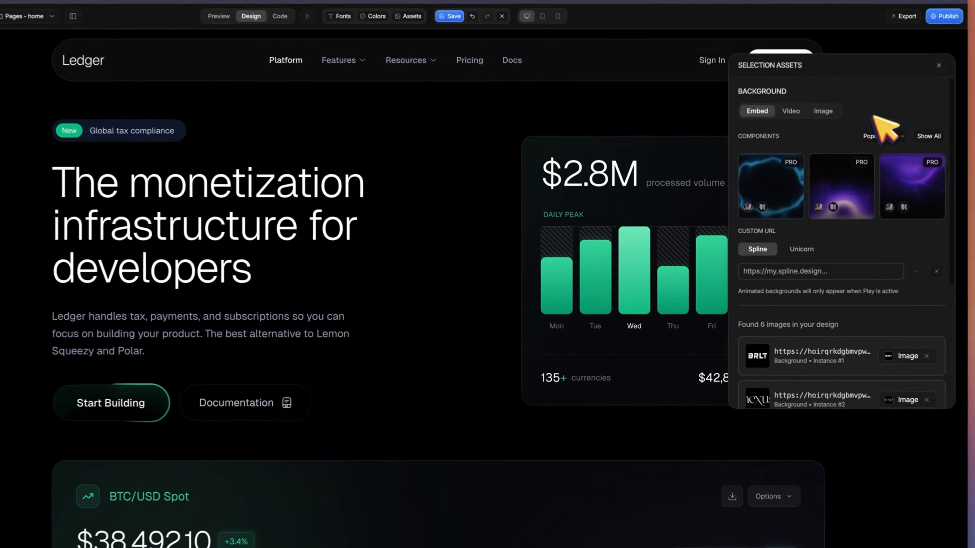
left_click(768, 191)
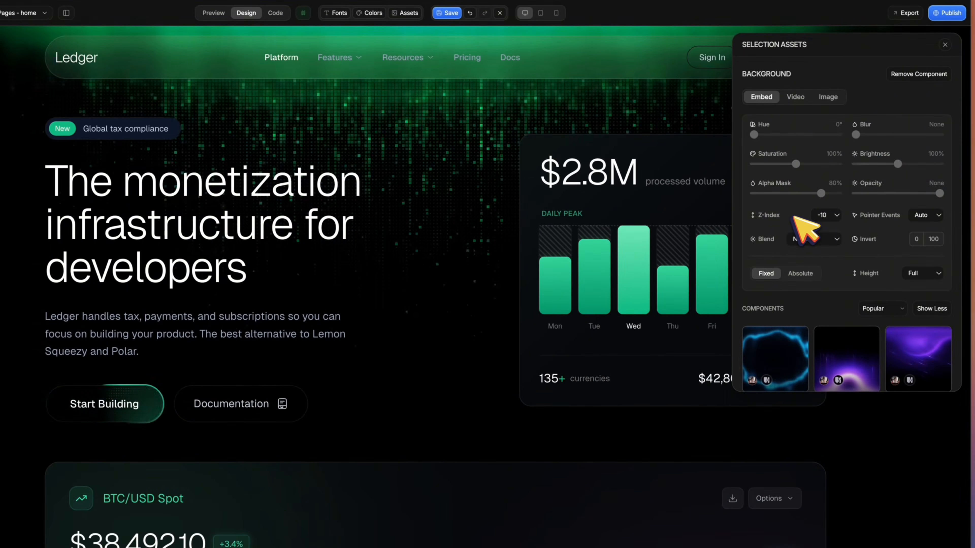
Step: Try several embed components as the page's animated background, including the blue dotted beam, teal curves and green aurora
scroll(804, 220, "down", 5)
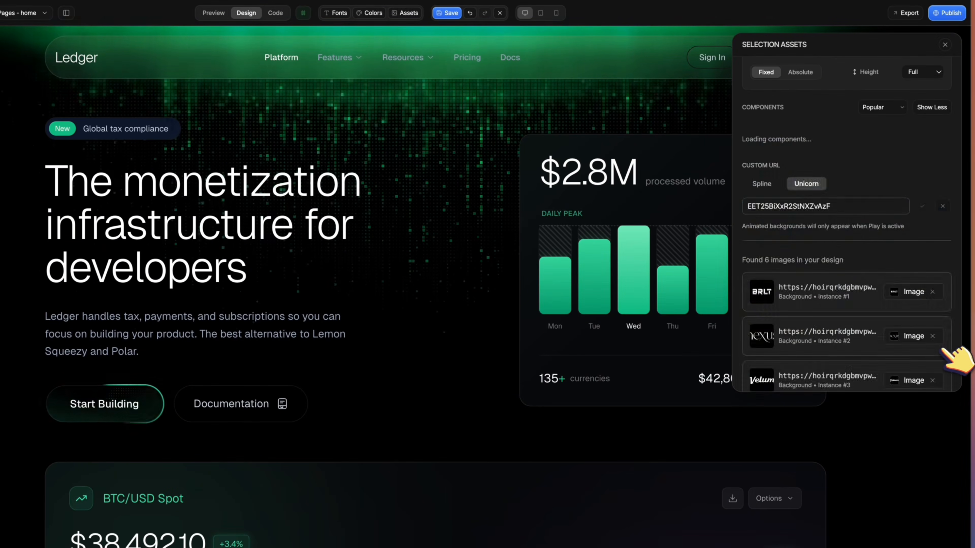
left_click(933, 222)
left_click(942, 347)
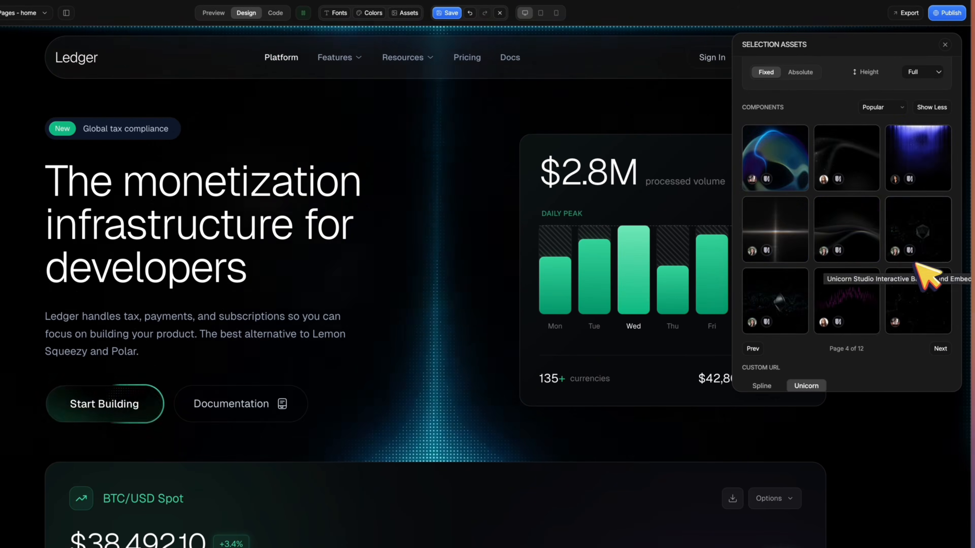
left_click(941, 349)
left_click(854, 225)
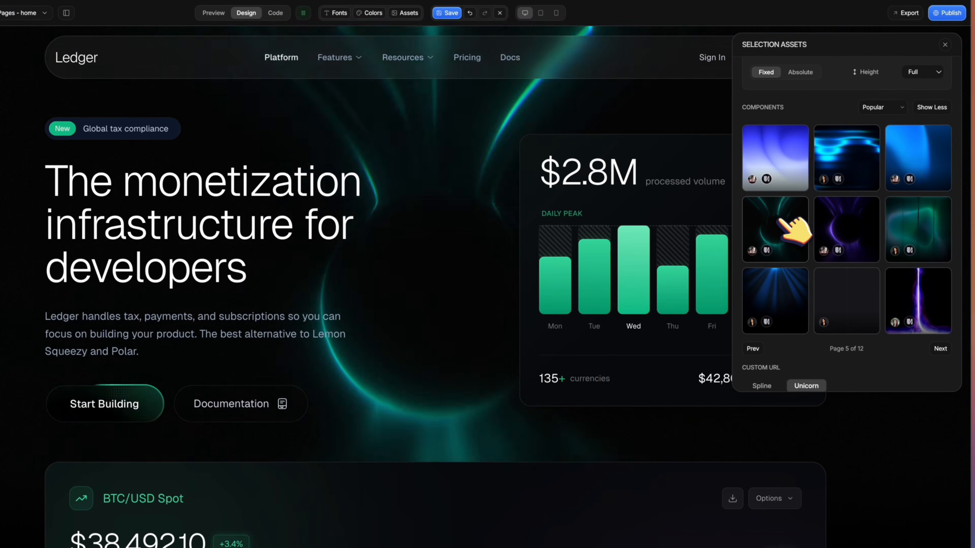
left_click(912, 218)
Step: Try further embed backgrounds from the following component pages, including the glowing green ring
left_click(940, 347)
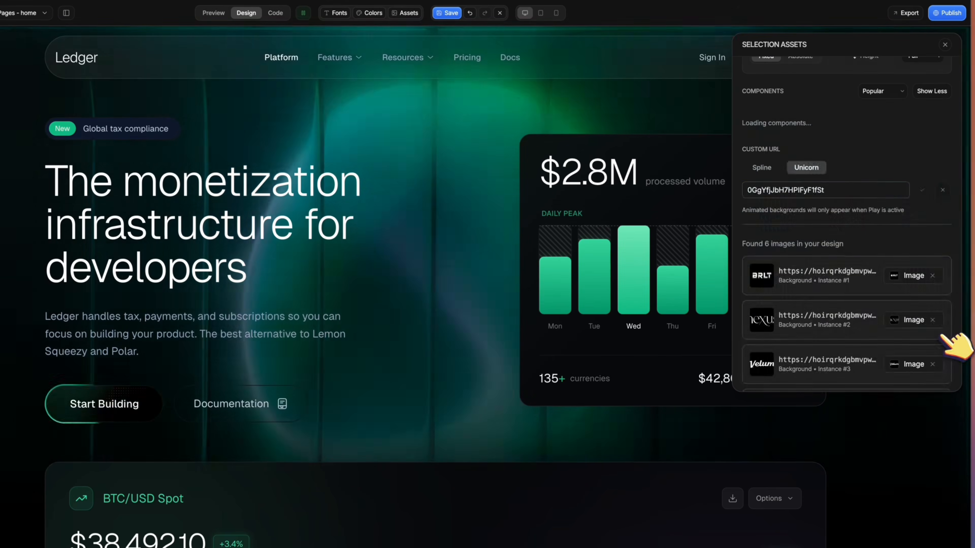
left_click(791, 134)
left_click(794, 279)
left_click(940, 331)
left_click(940, 331)
left_click(944, 149)
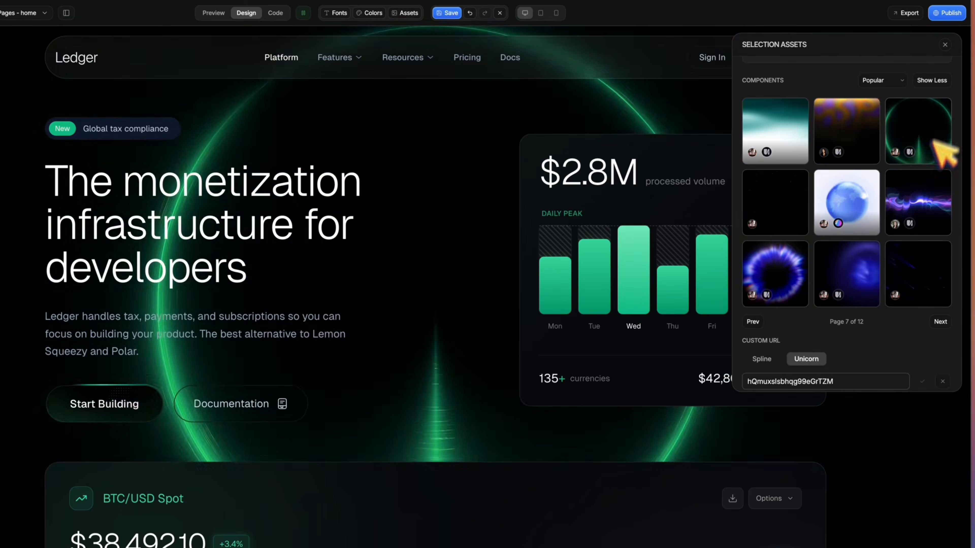
left_click(924, 124)
left_click(944, 323)
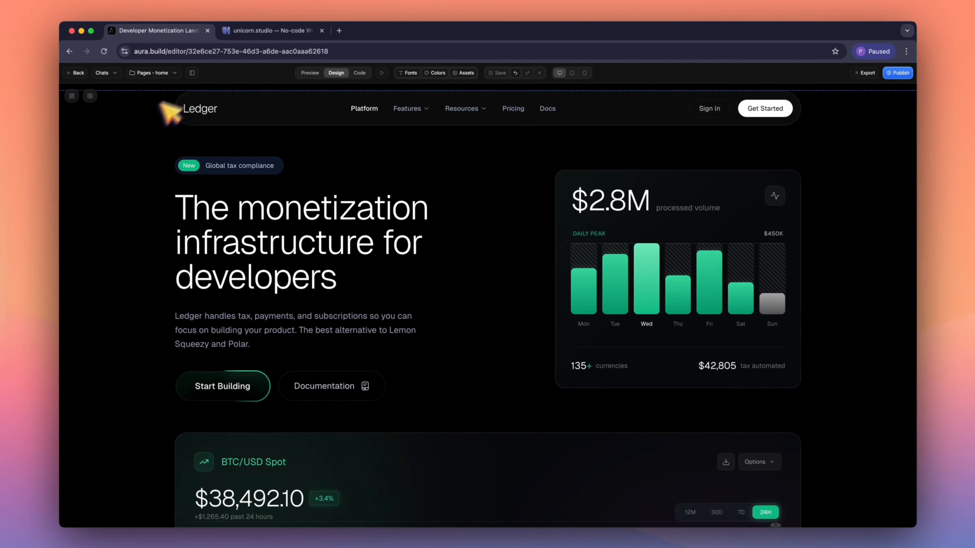
Step: Switch to Unicorn Studio and copy the HTML embed code of the Copy of Laser Strong (3) project
left_click(292, 31)
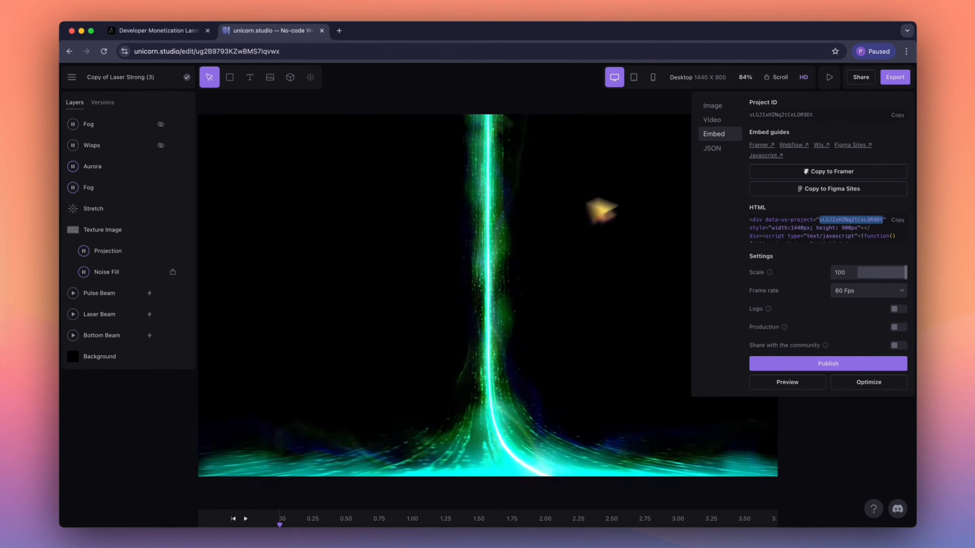
left_click(680, 99)
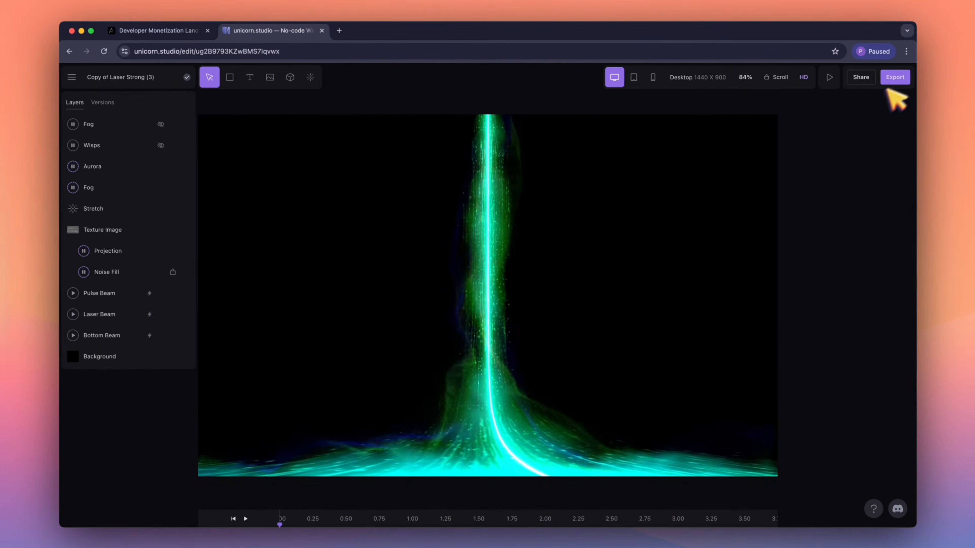
left_click(891, 81)
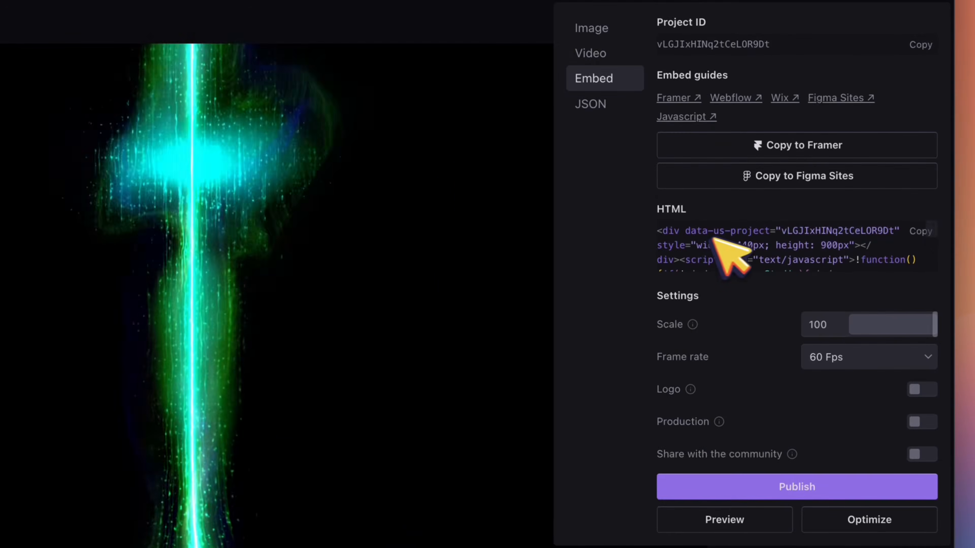
left_click(921, 231)
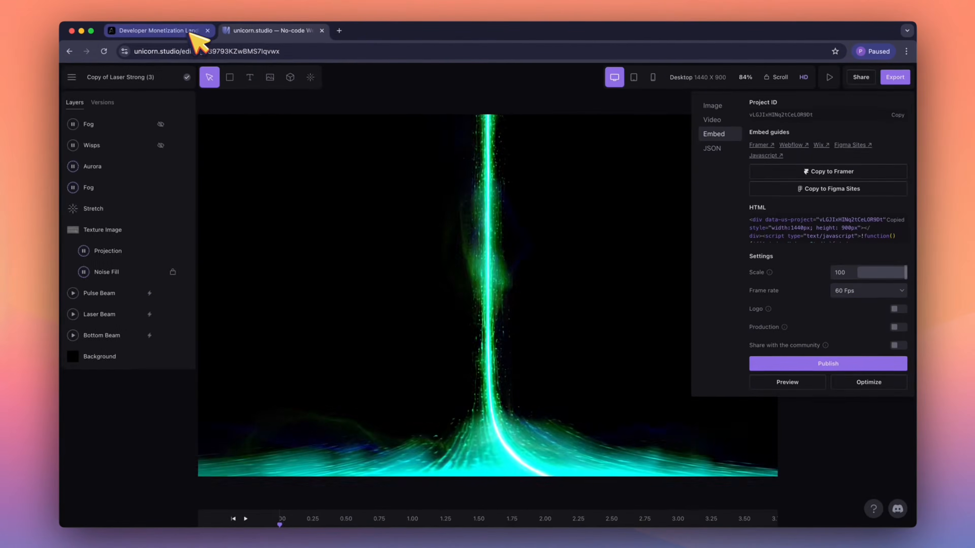
Step: Back in Aura, prompt the MAIN hero section to place the pasted Unicorn background inside it behind all the content, and apply the changes
left_click(189, 31)
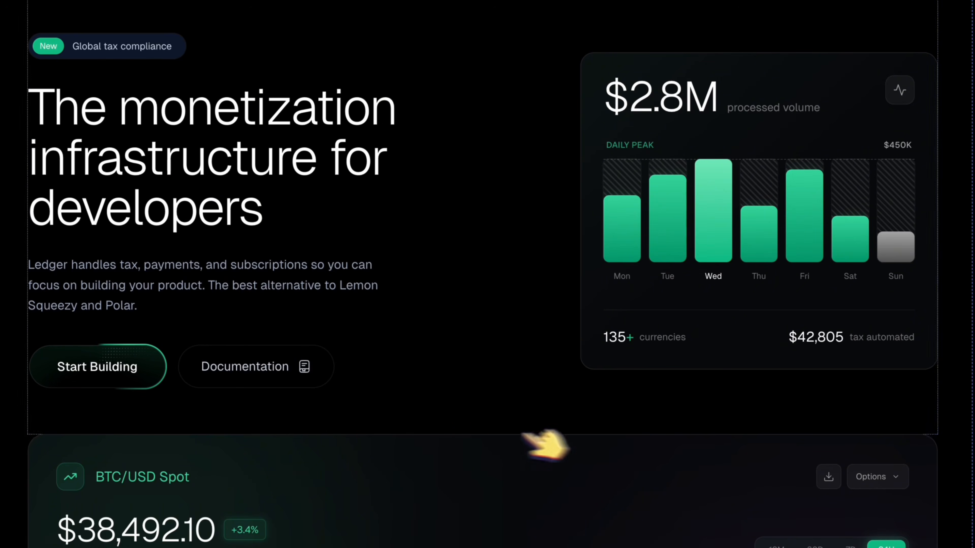
left_click(511, 291)
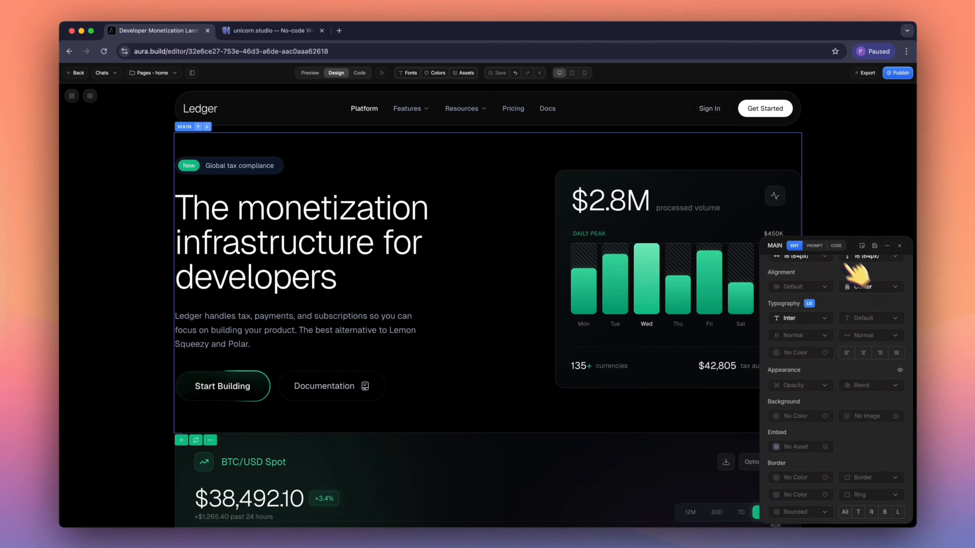
left_click(822, 246)
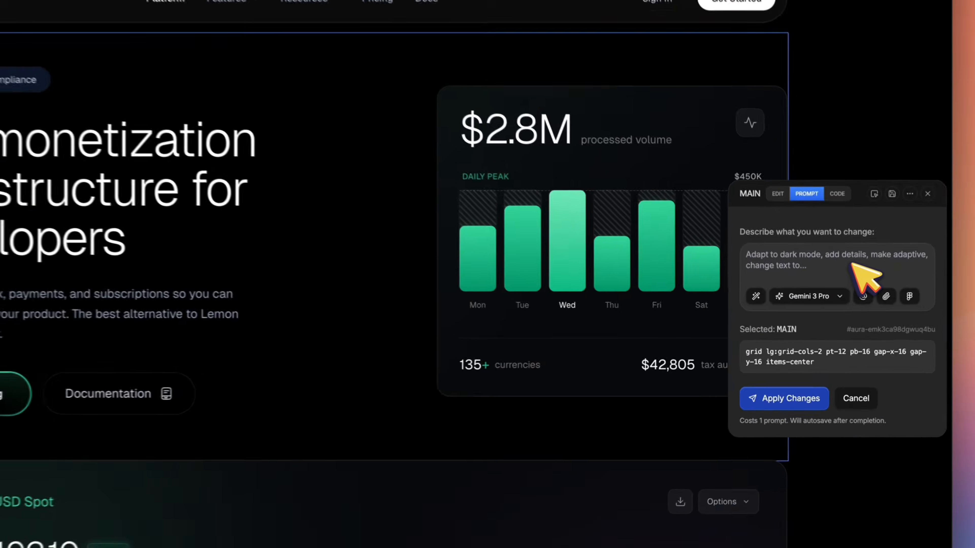
type("P")
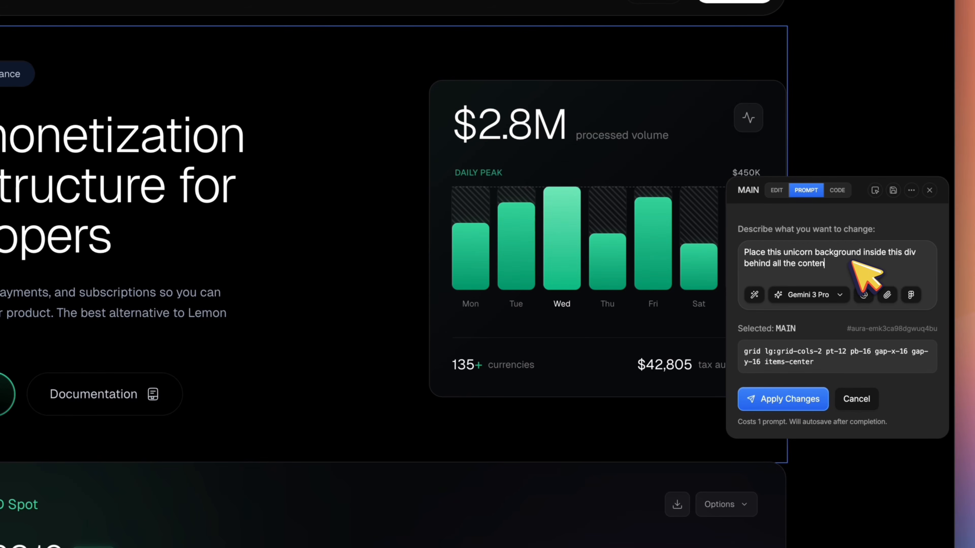
key("ctrl+v")
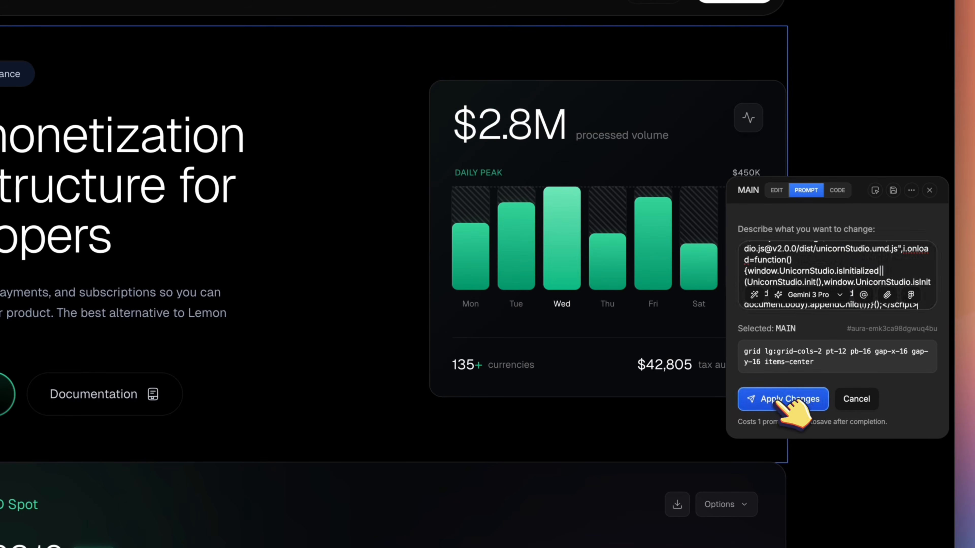
left_click(786, 399)
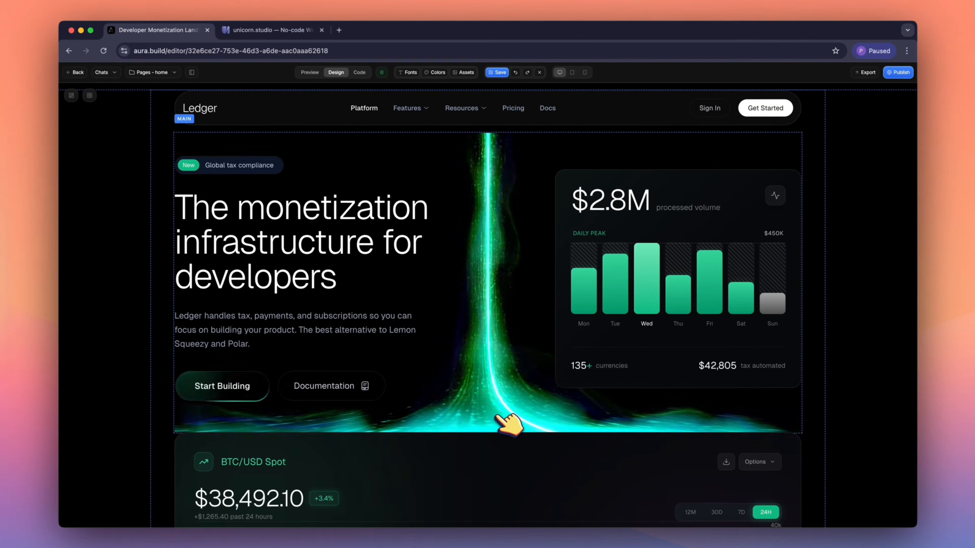
Step: Set the bottom margin of the Ledger navigation bar to 0
left_click(290, 119)
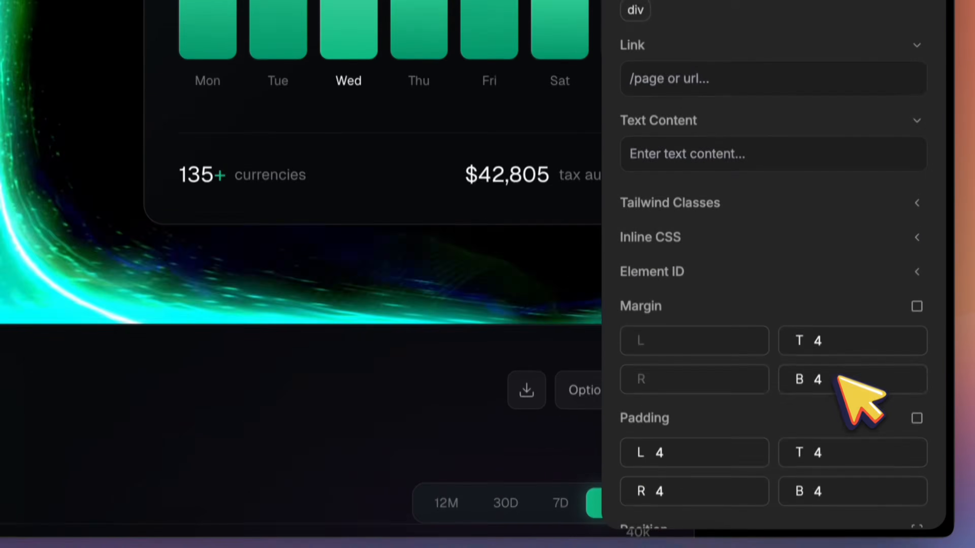
left_click(781, 367)
type("0")
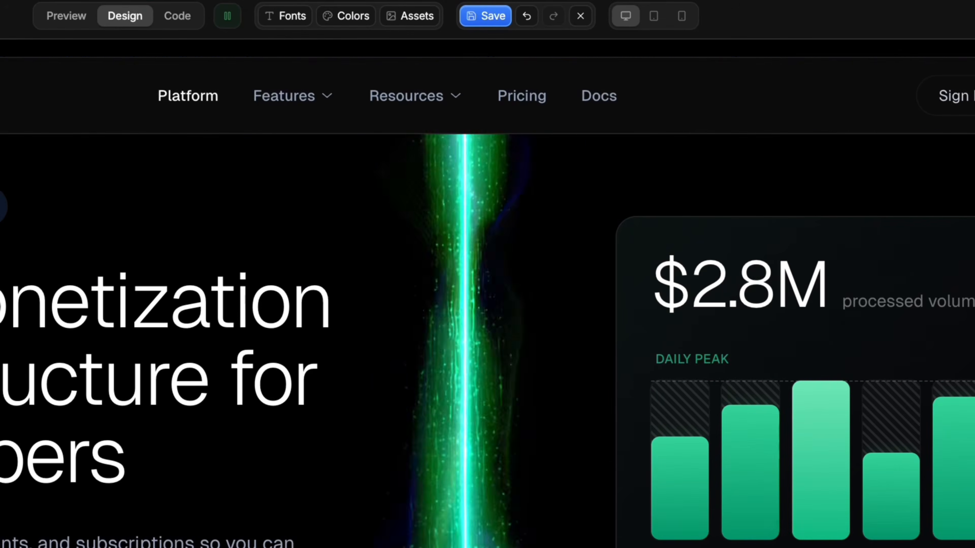
Step: Set the MAIN hero section's top and bottom padding to 24 after trying 20
left_click(474, 330)
double_click(885, 434)
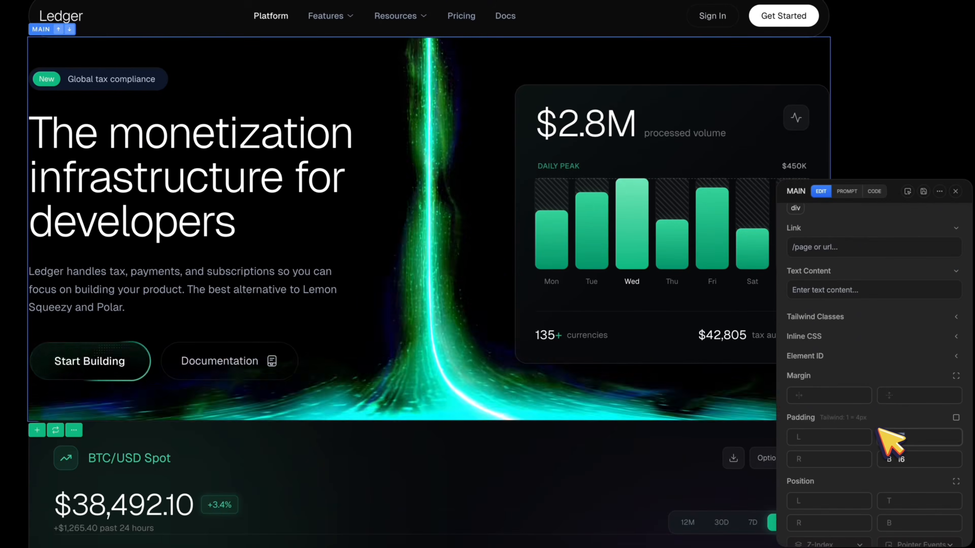
type("20")
double_click(900, 459)
type("20")
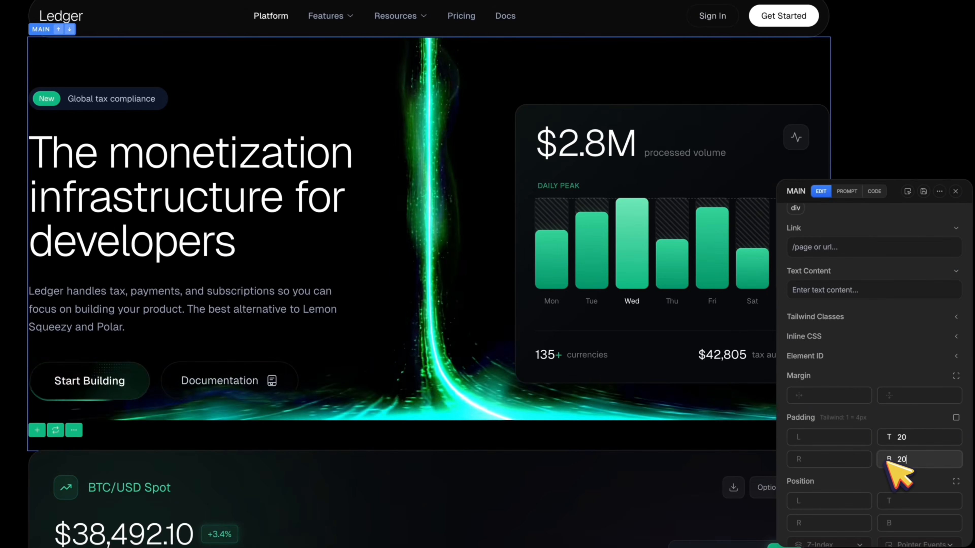
double_click(896, 436)
type("24")
double_click(889, 458)
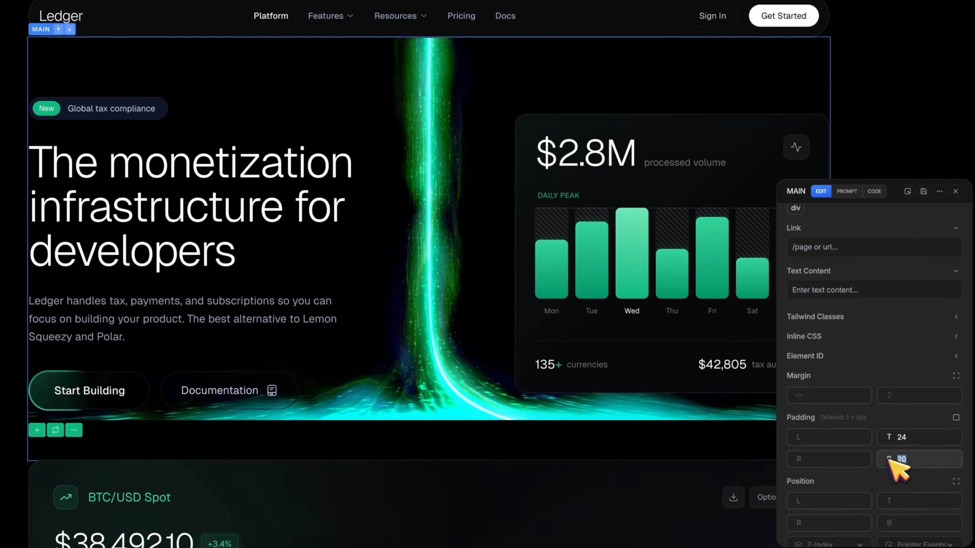
type("24")
left_click(923, 191)
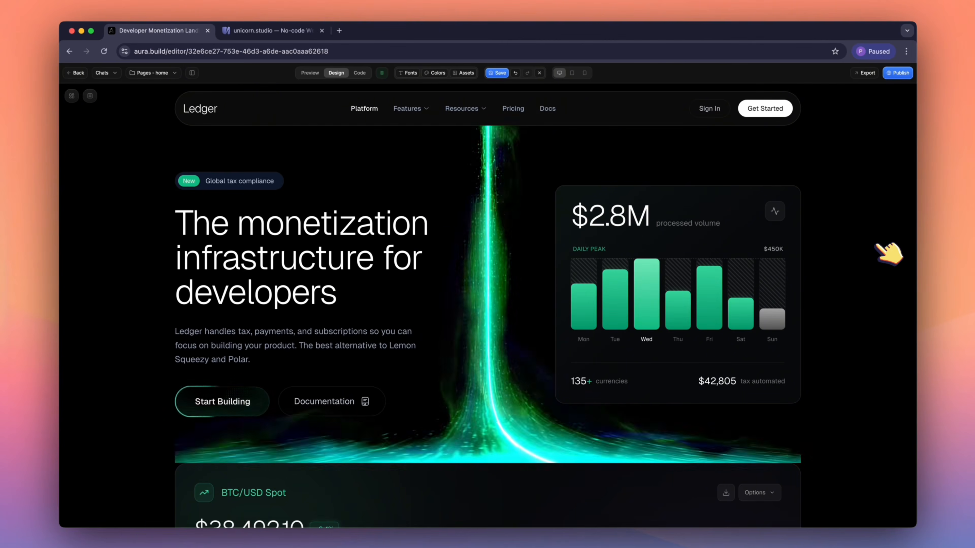
Step: Try a top and bottom padding of 30 on the MAIN hero section
left_click(506, 151)
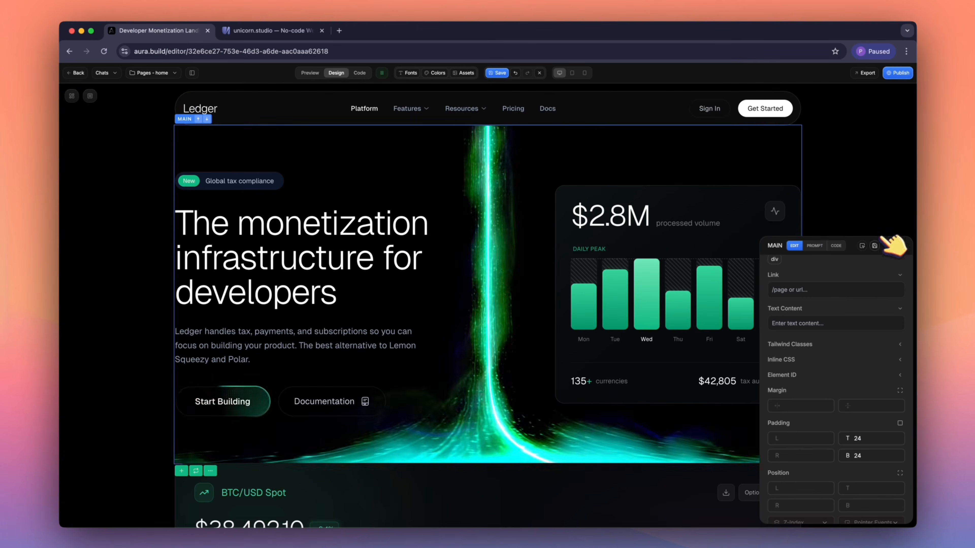
left_click(842, 442)
type("3030")
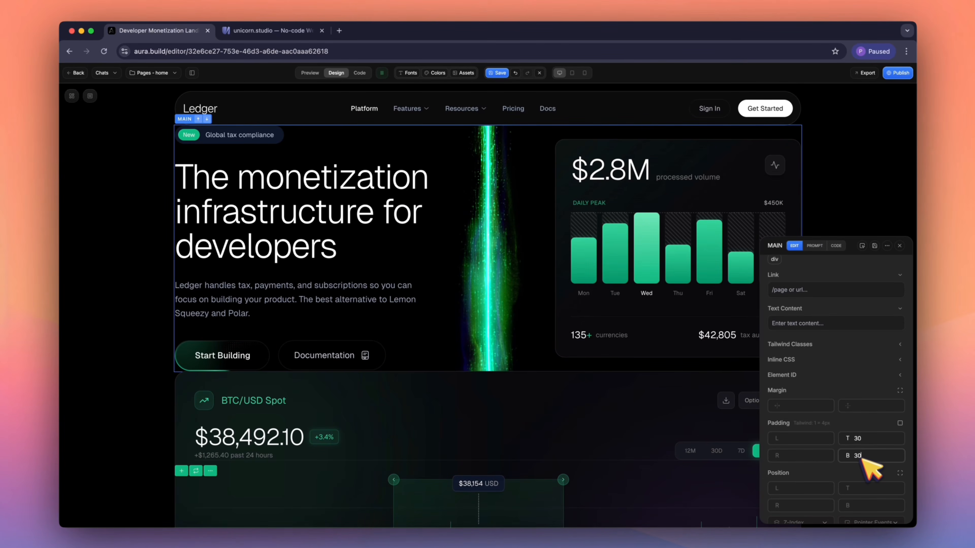
Step: Shift the parent section of the BTC/USD chart card up with a Translate Y of -24px and save the page
left_click(499, 73)
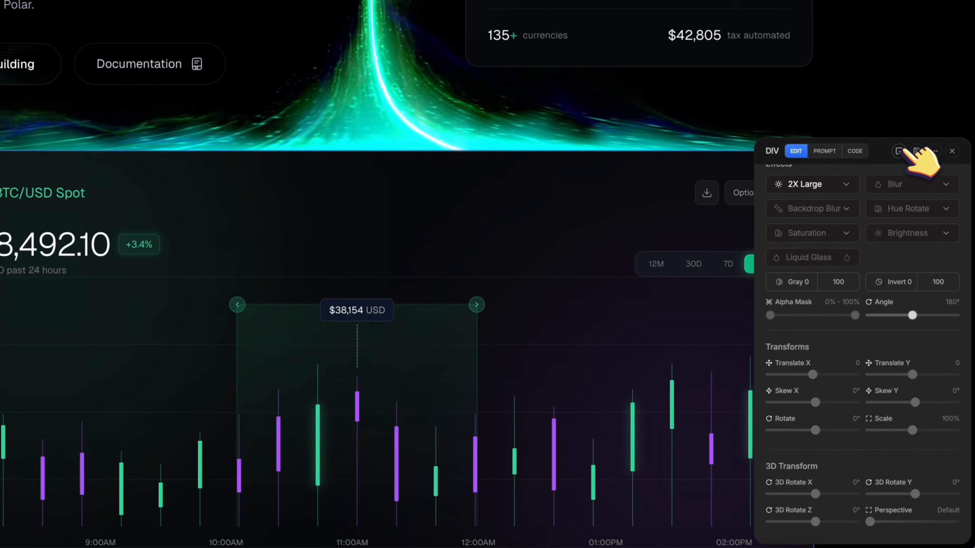
left_click(900, 151)
scroll(693, 85, "down", 1)
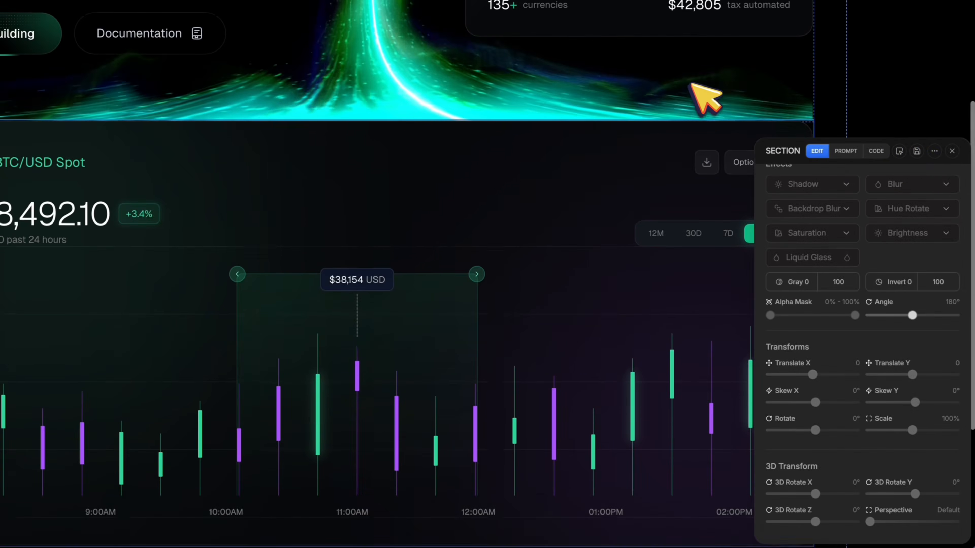
scroll(706, 98, "down", 2)
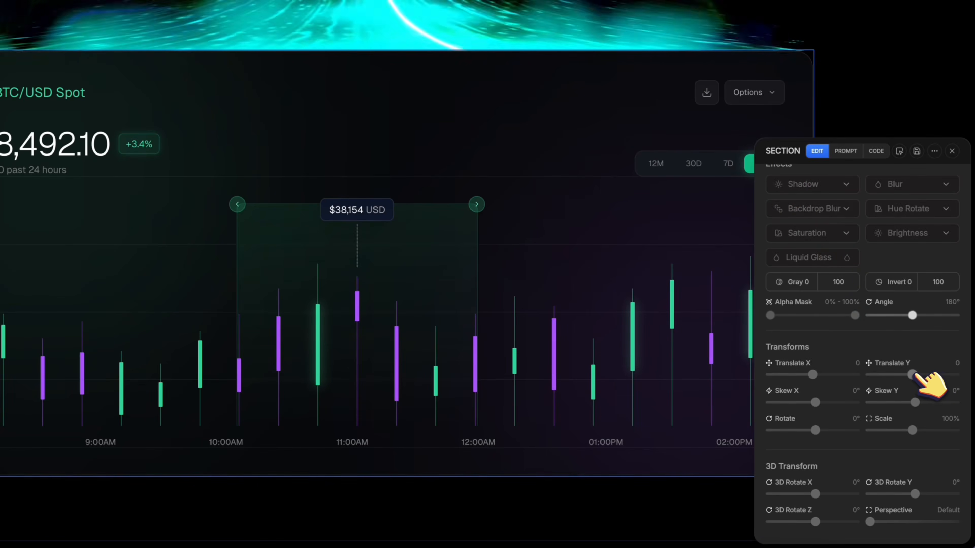
left_click_drag(914, 374, 886, 374)
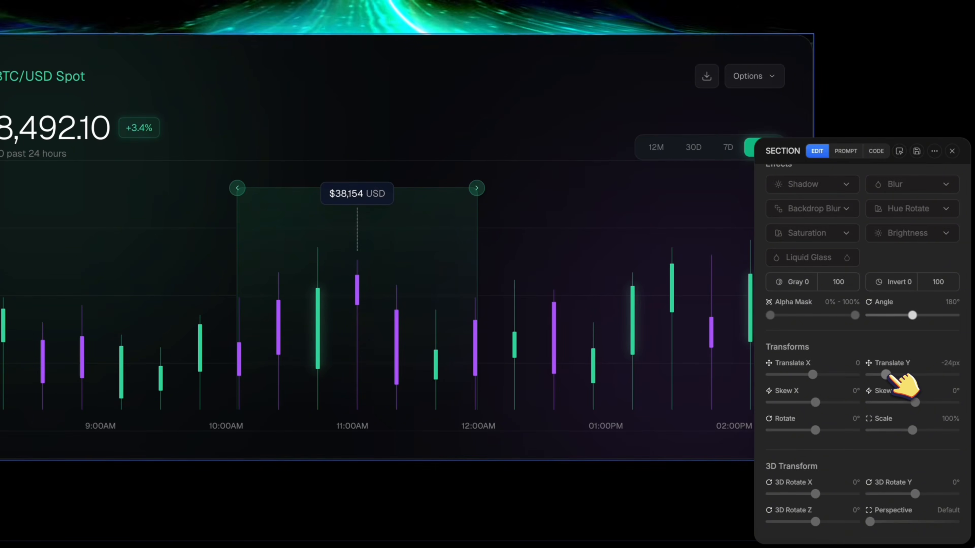
left_click(917, 152)
Step: Examine the laser background in the hero and how it meets the BTC/USD chart section
scroll(921, 159, "up", 7)
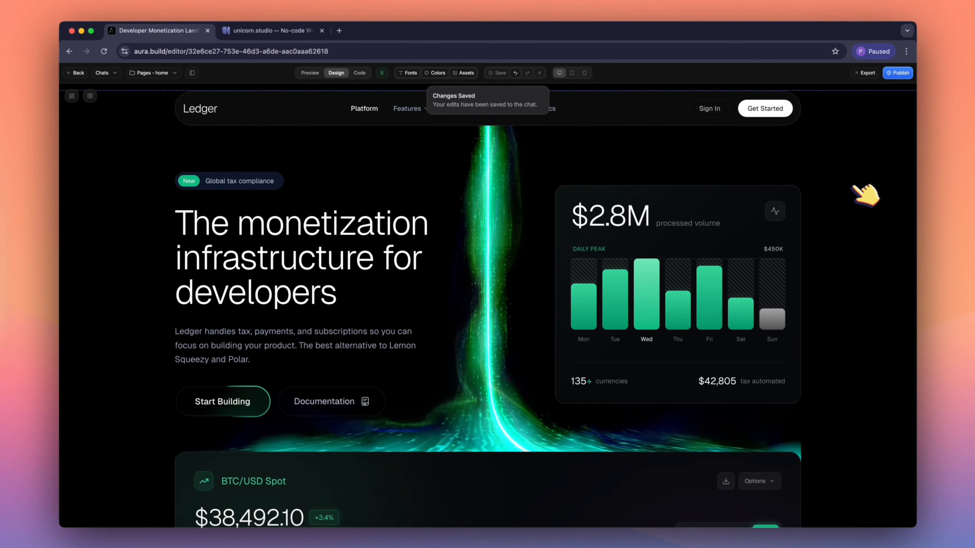
scroll(866, 195, "down", 3)
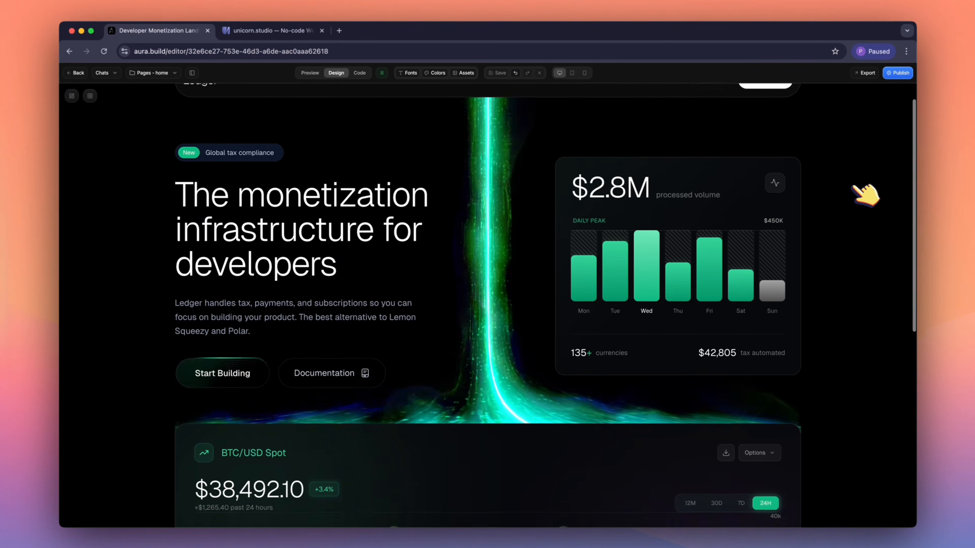
scroll(865, 195, "up", 3)
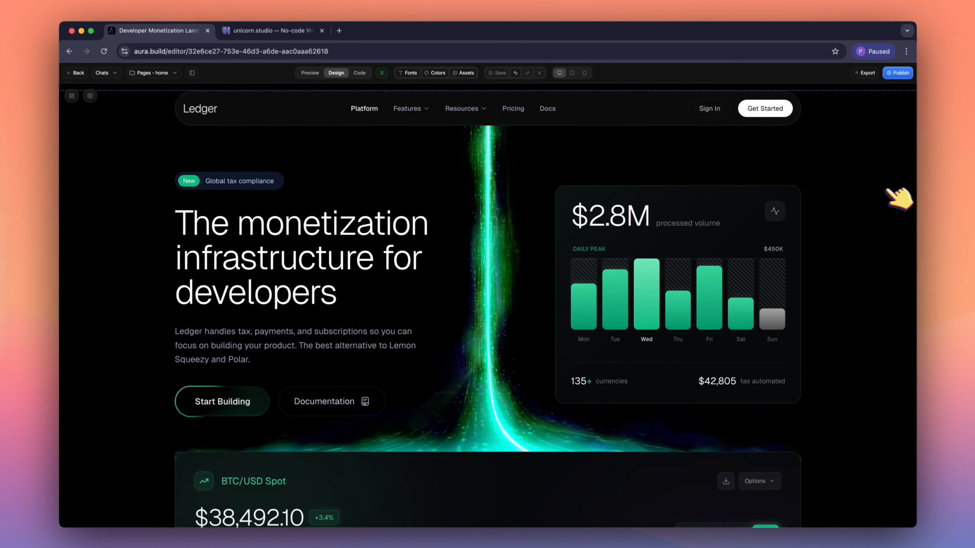
scroll(914, 200, "down", 5)
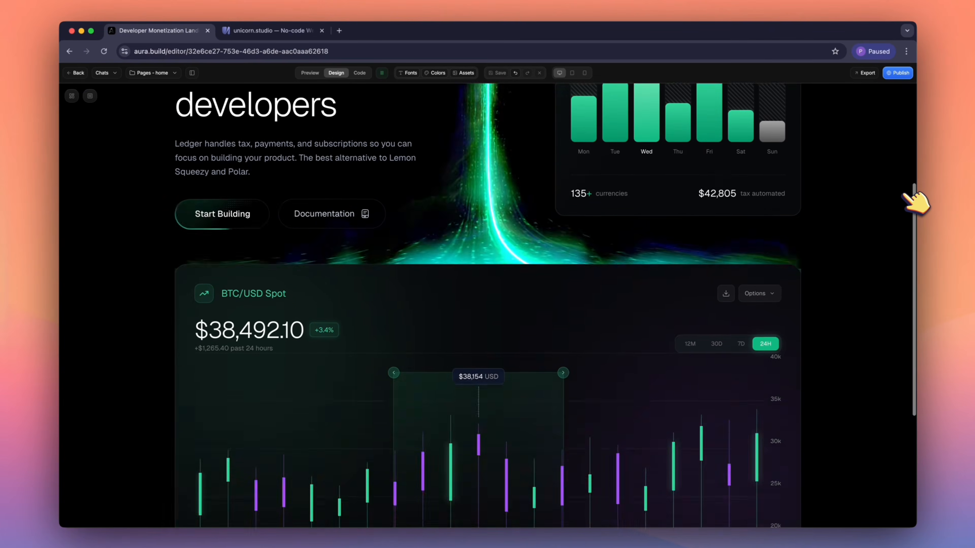
scroll(914, 200, "down", 5)
scroll(914, 200, "up", 10)
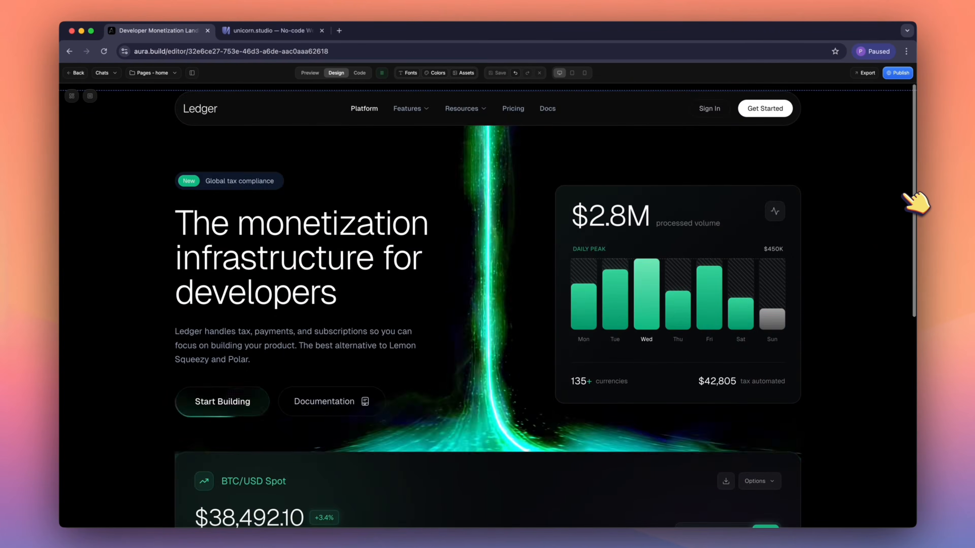
Step: Duplicate the parent section of the BTC/USD Spot chart card so a second copy sits beneath the original
scroll(917, 202, "down", 7)
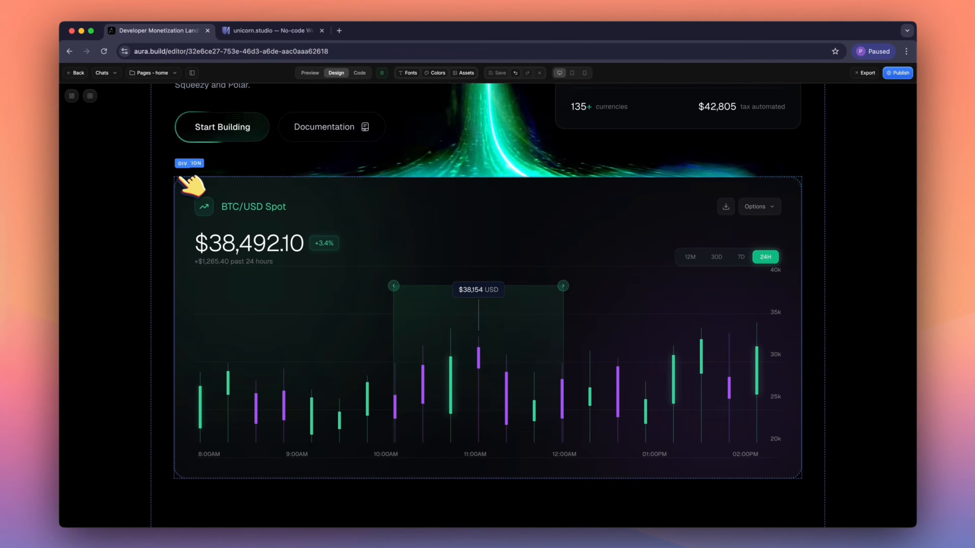
left_click(190, 186)
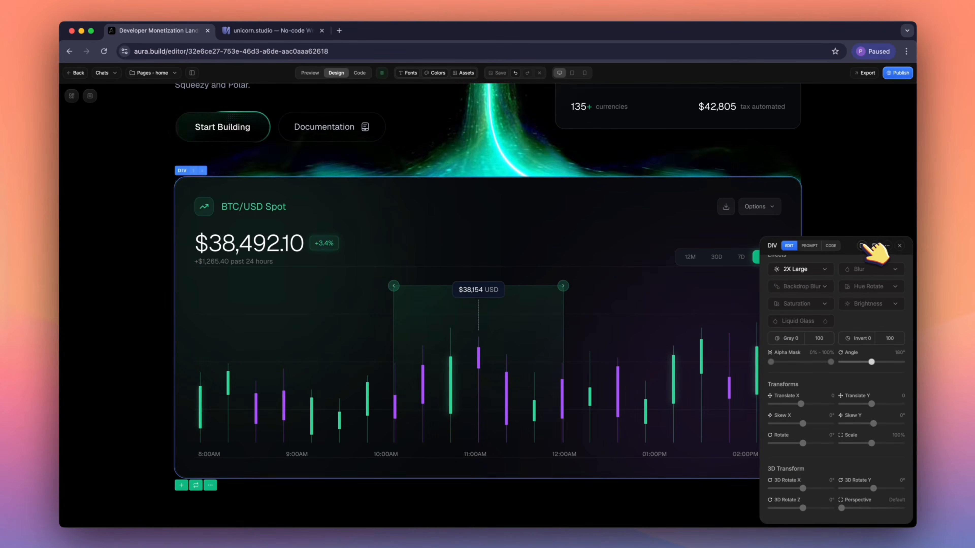
left_click(210, 485)
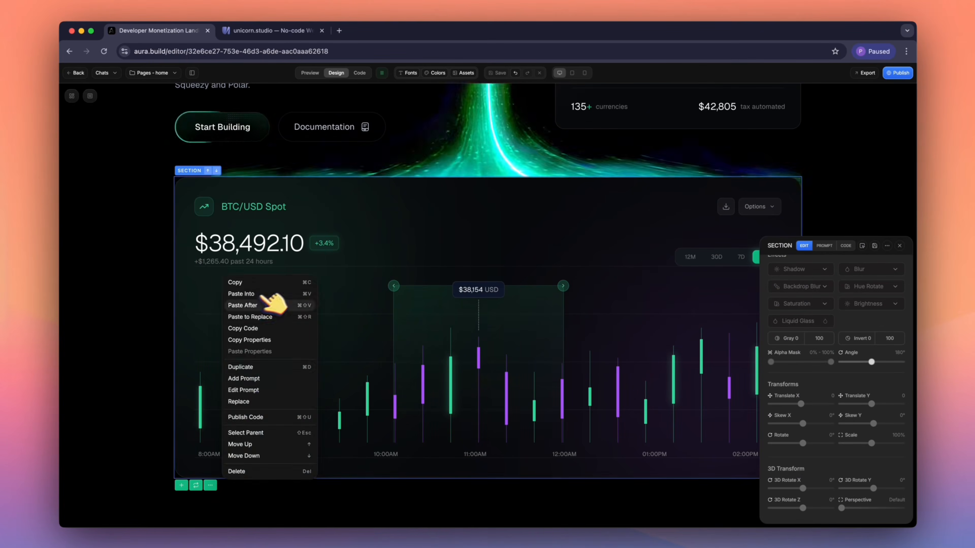
left_click(257, 375)
scroll(740, 345, "down", 6)
scroll(628, 330, "up", 5)
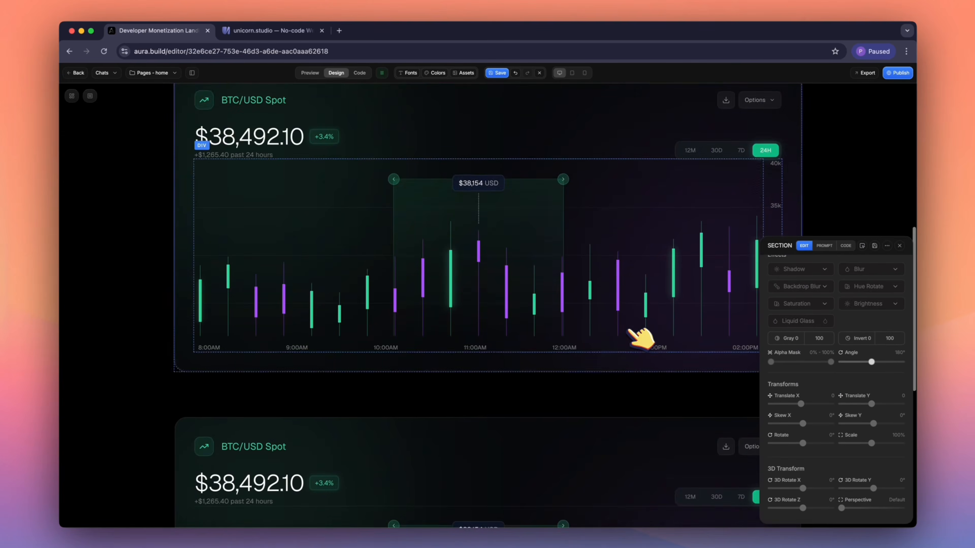
Step: Regenerate the first BTC/USD chart section from the copied reference image with the prompt "Create this and adapt to this brand and style"
left_click(193, 126)
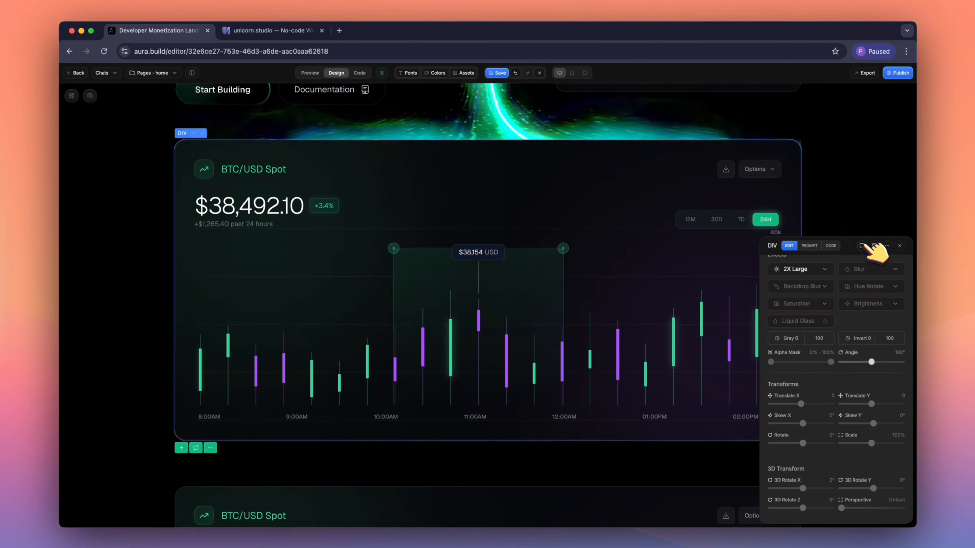
left_click(831, 246)
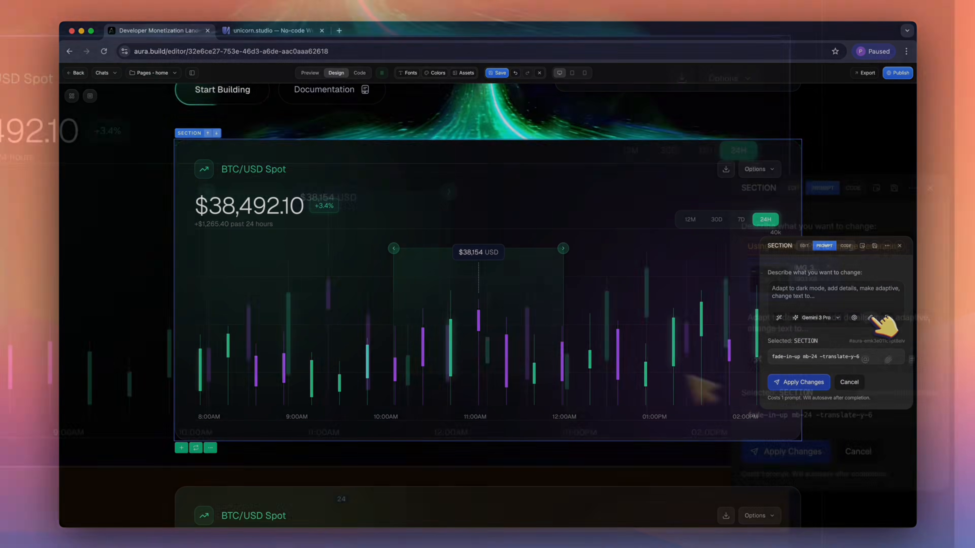
key("ctrl+v")
type("Create this and adapt to this brand and style")
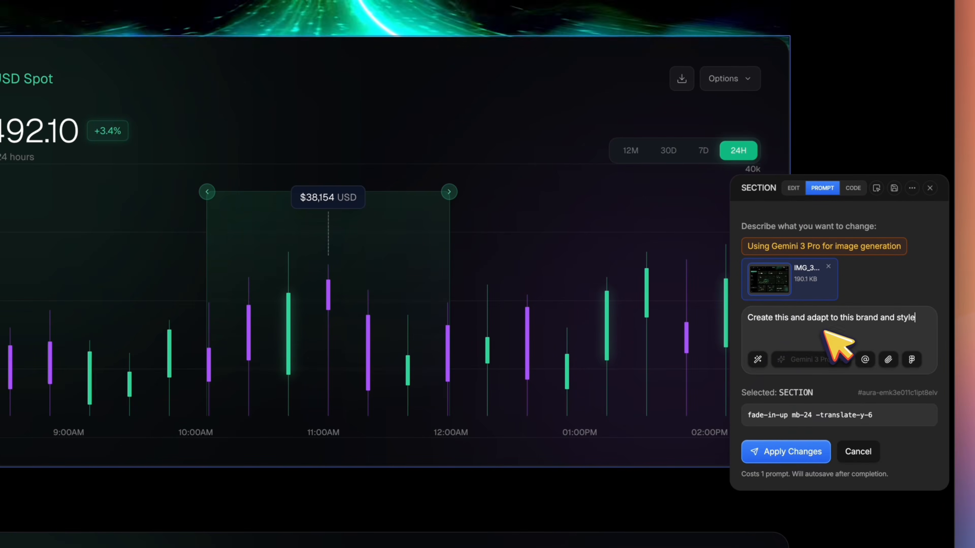
left_click(790, 454)
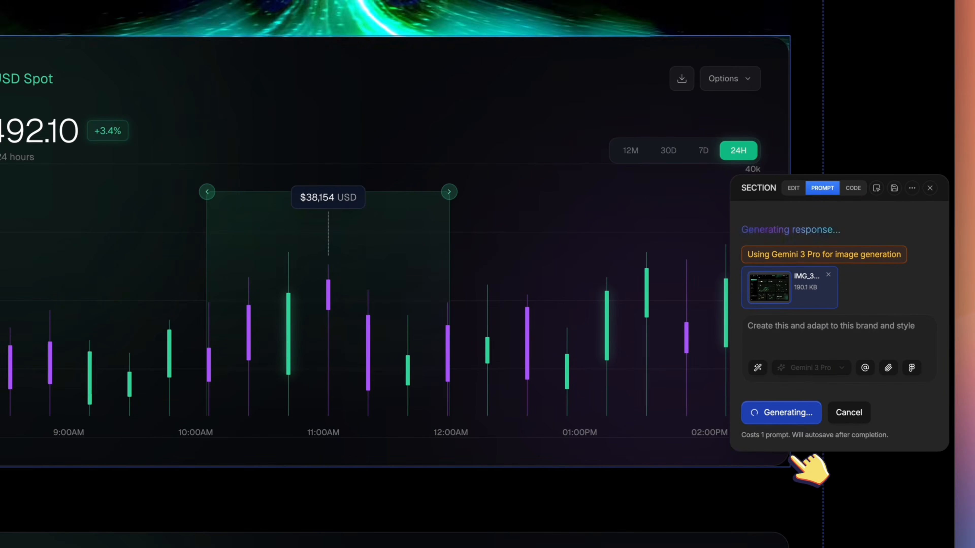
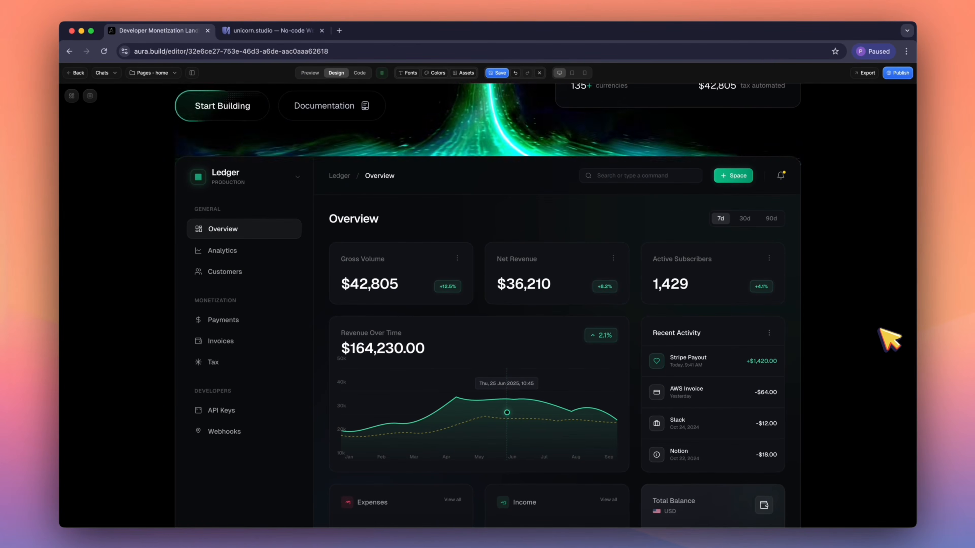
scroll(889, 339, "down", 5)
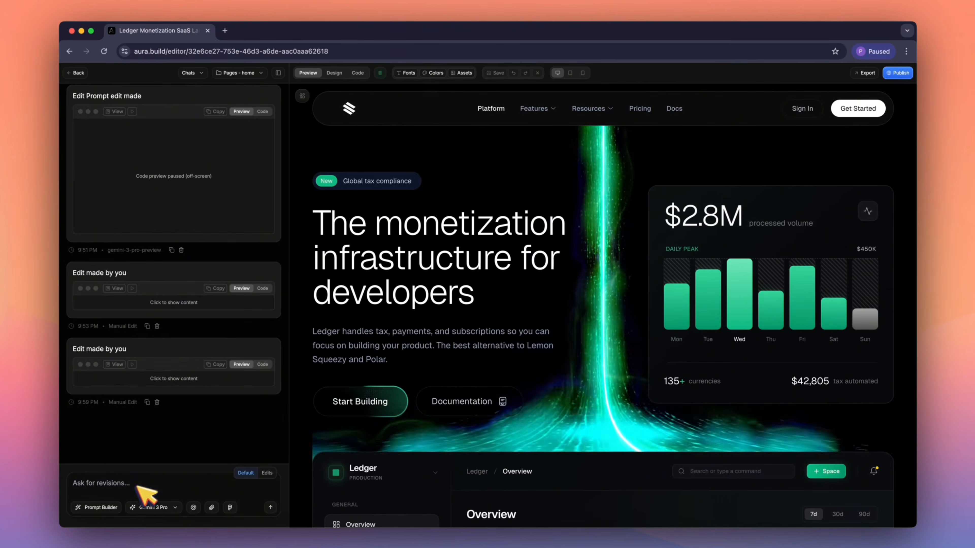
Step: Write a revision request in the chat asking to add features and testimonials to the page
left_click(137, 489)
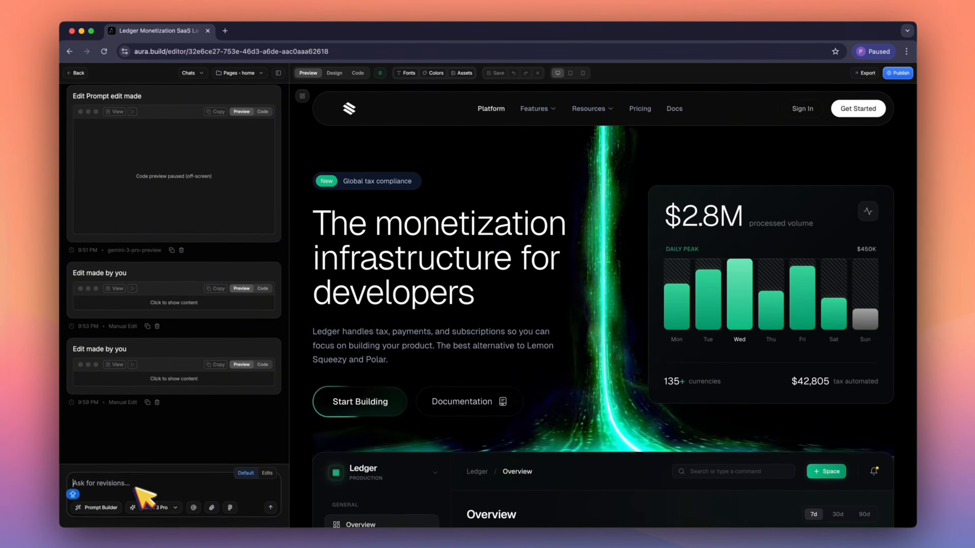
type("Add ")
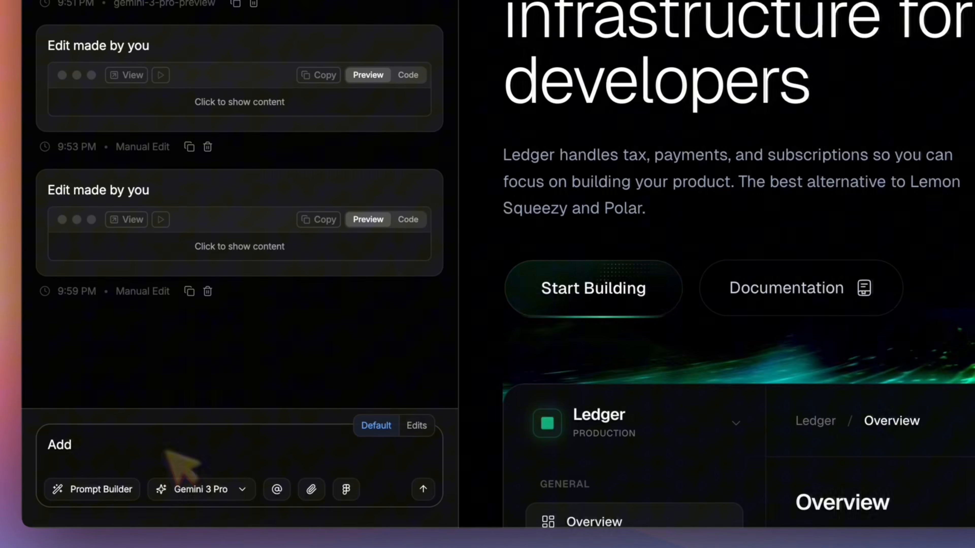
type("features, testimoni")
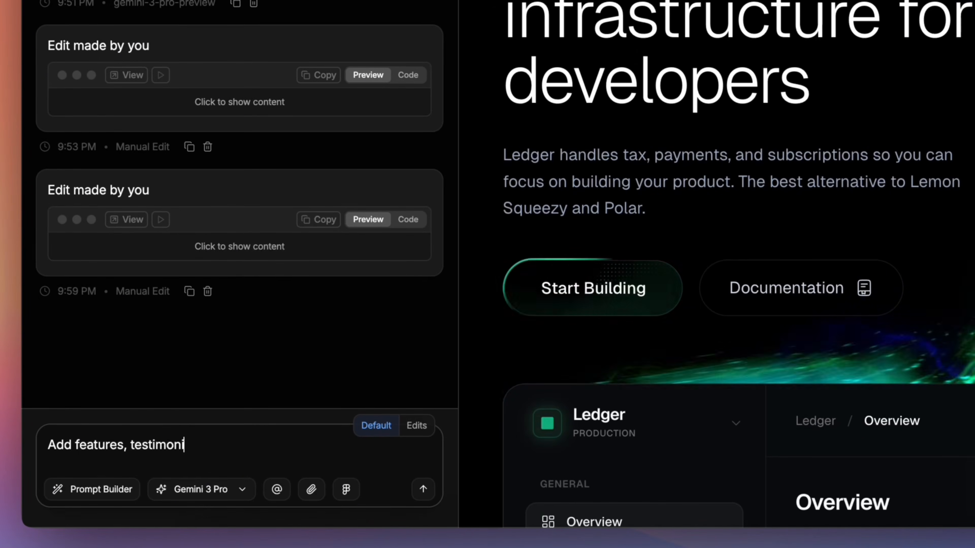
Step: Write the prompt "Add features, testimonials, pricings and footer." and attach the Responsive Feature Highlights component, found by searching "feature", as a reference
type("als, pricings and footer.")
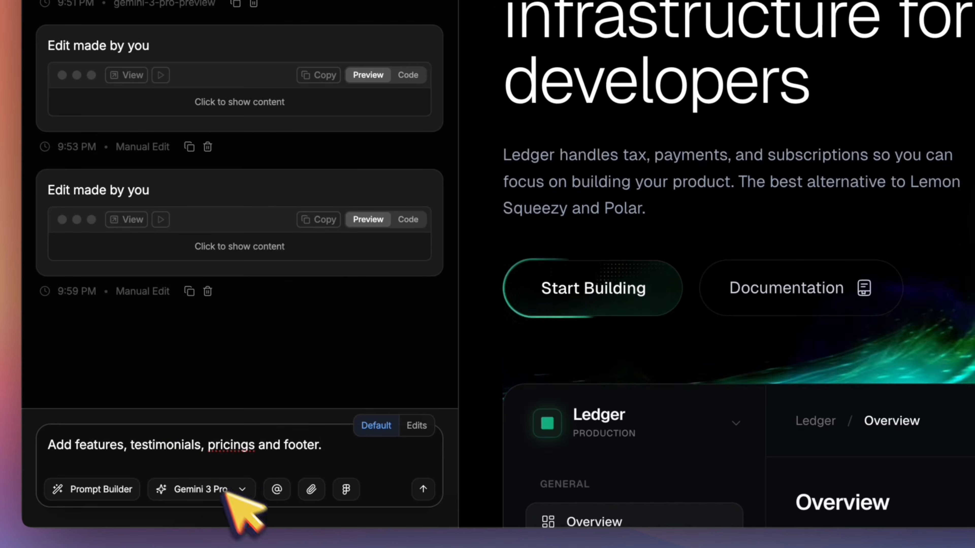
left_click(278, 487)
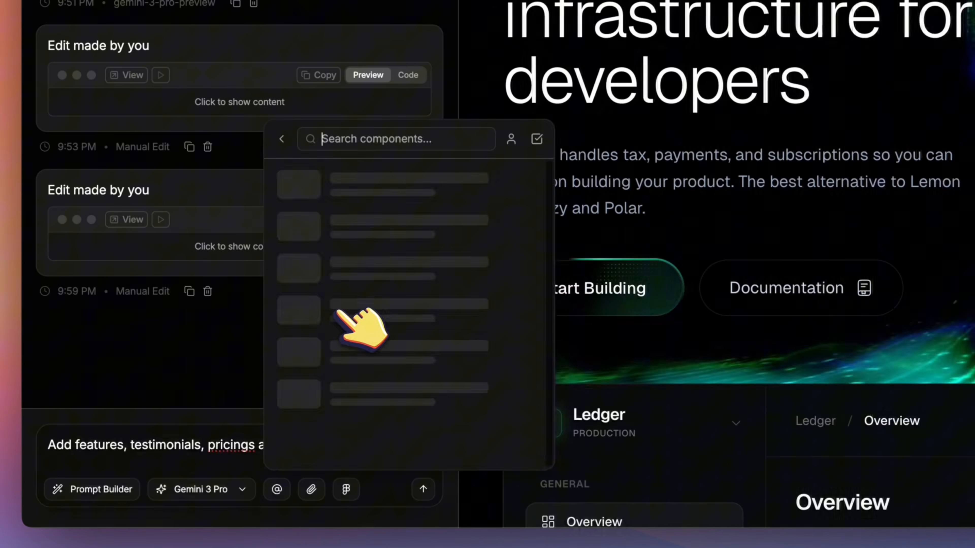
type("features")
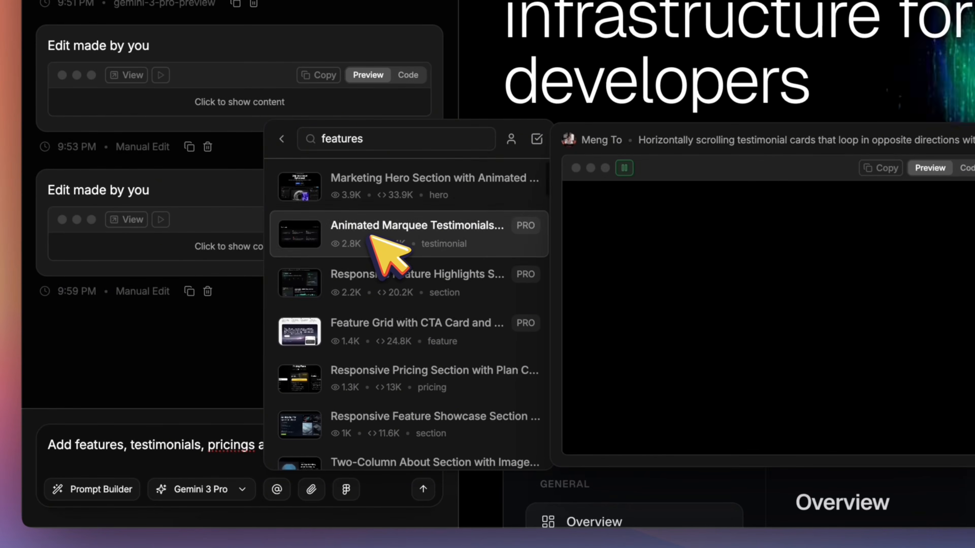
scroll(407, 384, "down", 4)
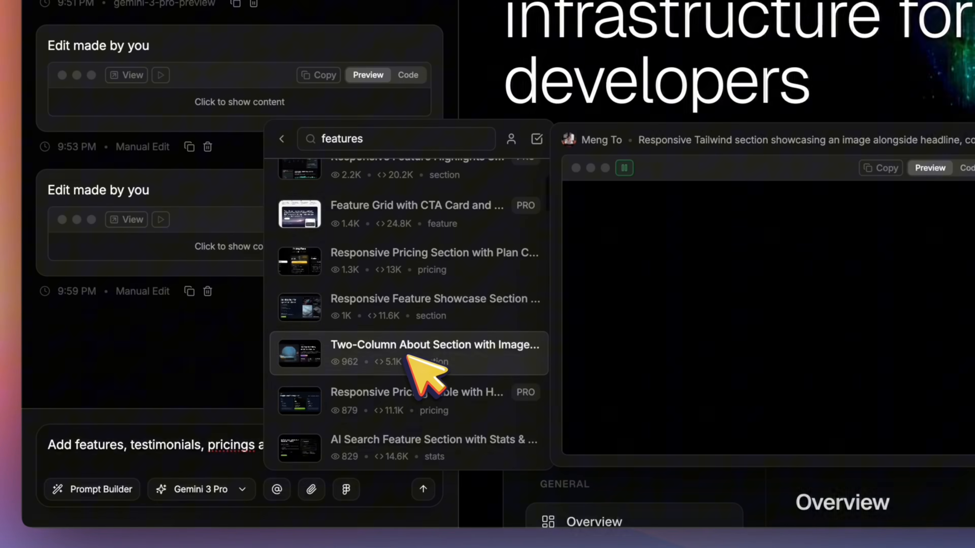
scroll(401, 307, "up", 4)
key("BackSpace")
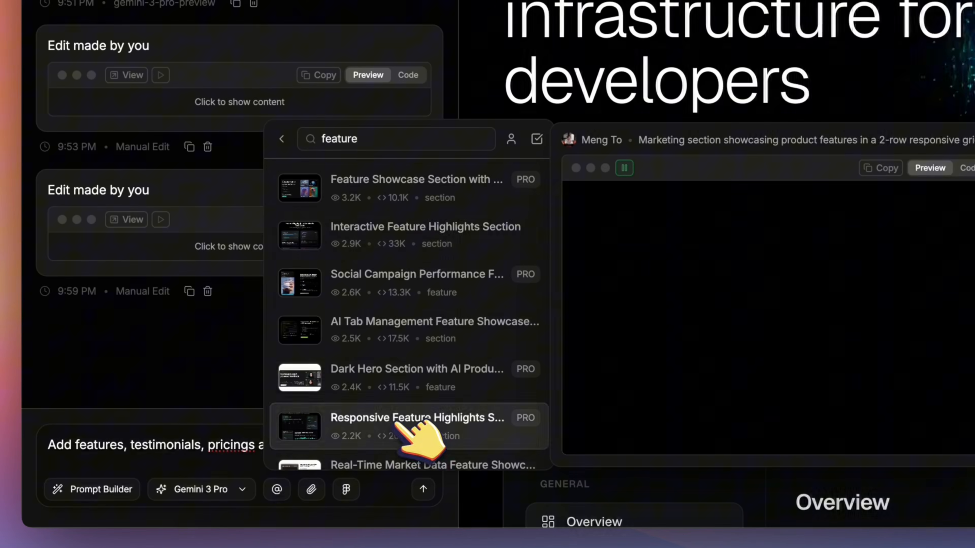
left_click(405, 421)
left_click(337, 457)
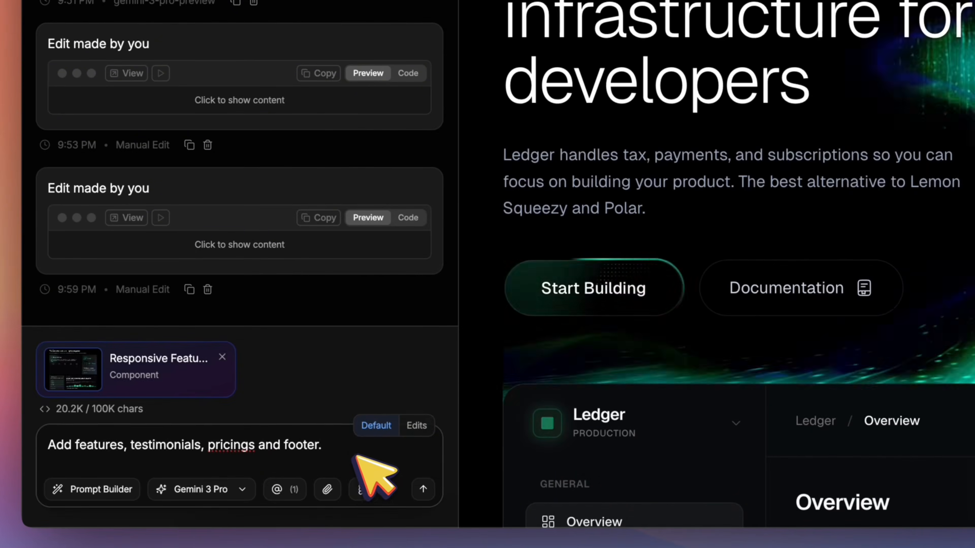
Step: Search the component library for "testimonial" and attach the Animated Marquee Testimonials component to the prompt
left_click(292, 489)
type("testimonial")
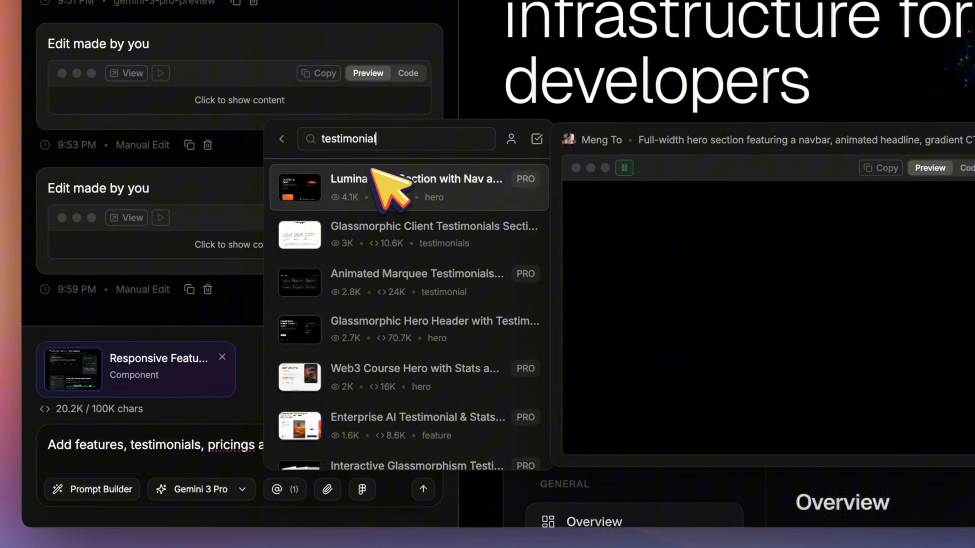
left_click(401, 225)
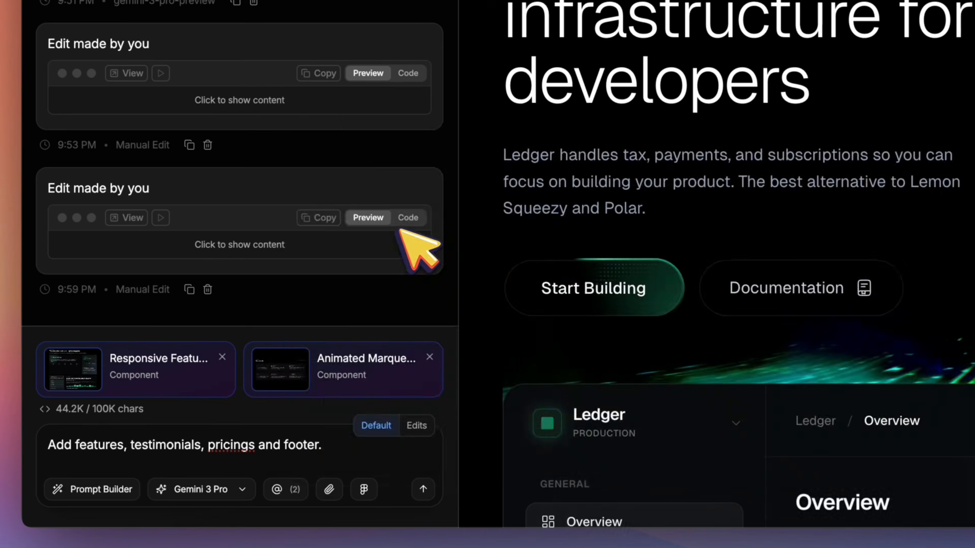
Step: Search the component library for "pricing" and attach the Interactive Pricing Plans Section component to the prompt
left_click(292, 489)
type("pricing")
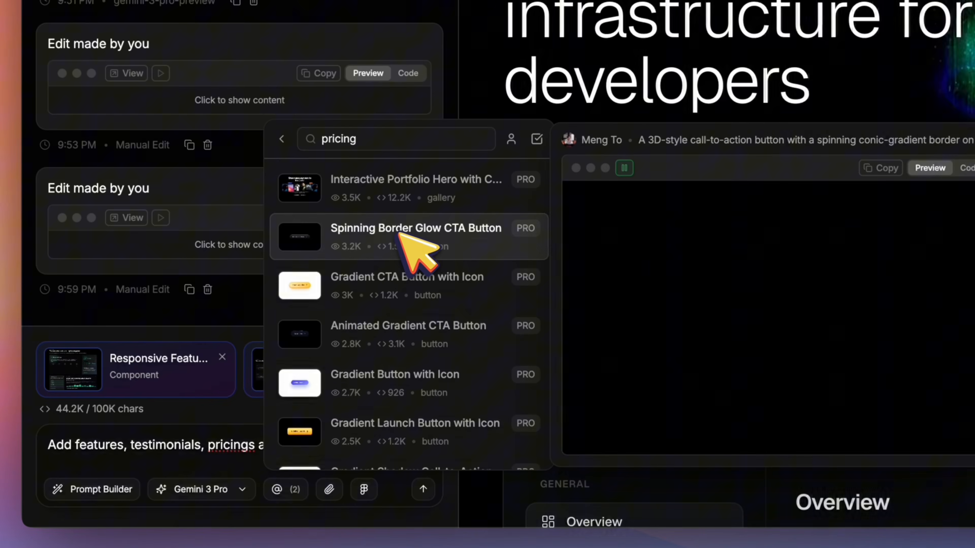
scroll(397, 249, "down", 5)
left_click_drag(365, 140, 311, 138)
type("pricing")
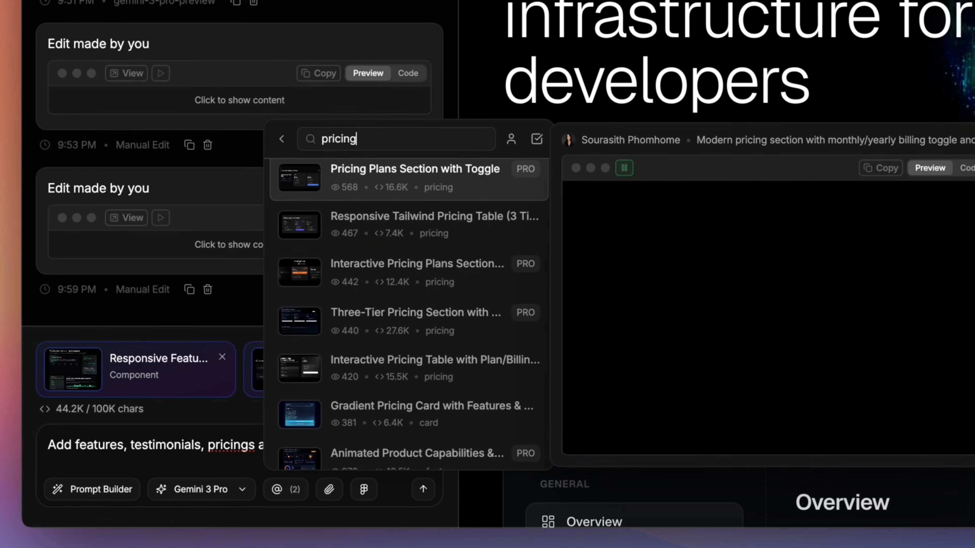
left_click(388, 266)
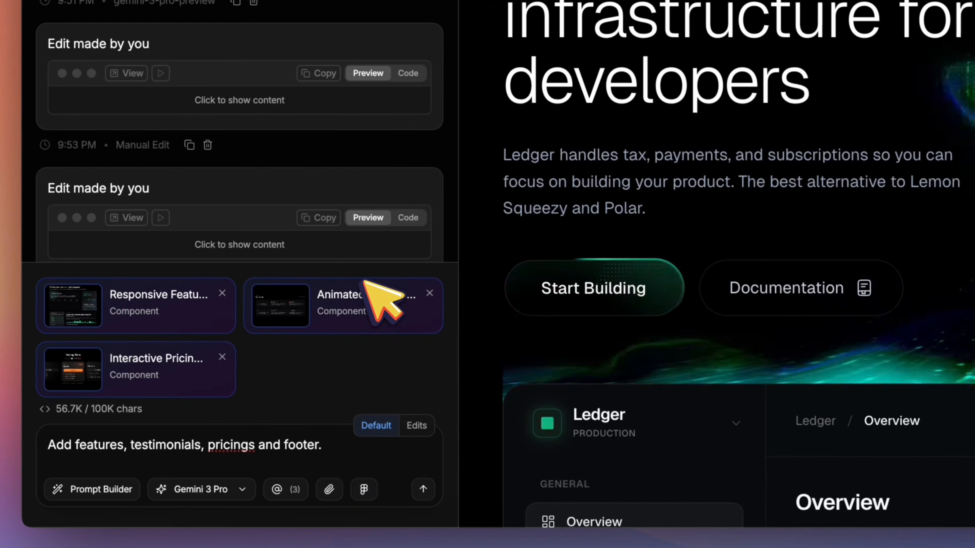
Step: Search the component library for "footer" and attach the Contact Section component to the prompt
left_click(286, 488)
type("footer")
scroll(409, 338, "down", 2)
left_click(408, 347)
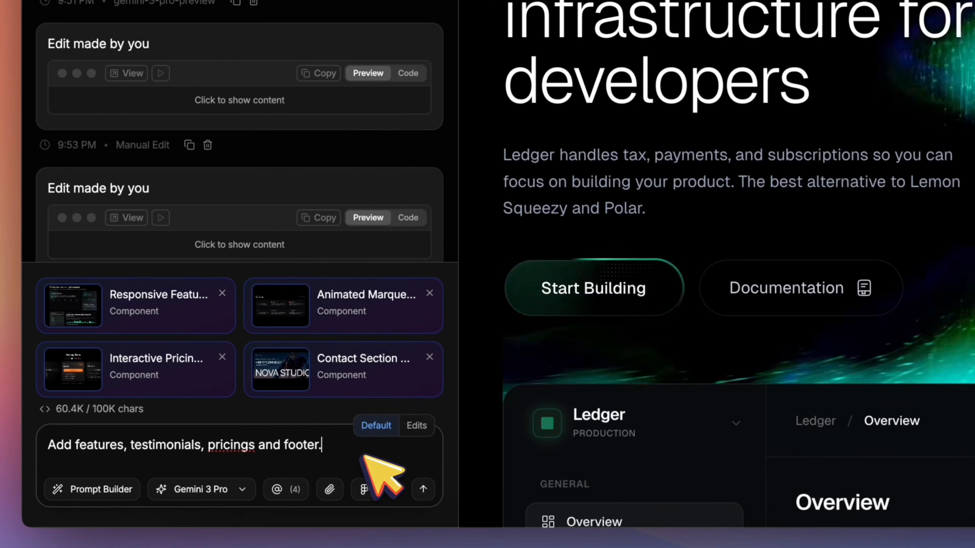
Step: Add a new prompt paragraph reading "Make sure to adapt each reference component to match this brand and style."
key("shift+Return")
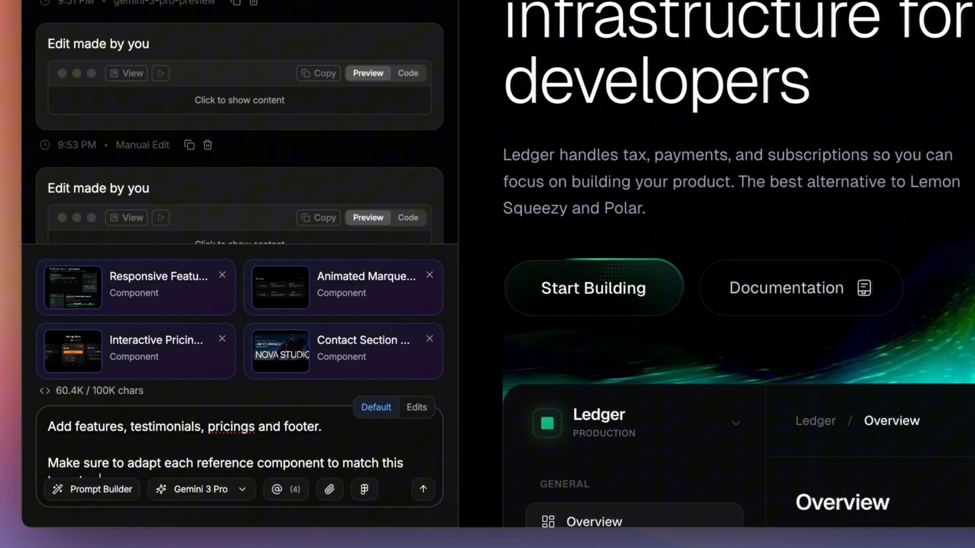
type("d style.")
key("shift+Return")
key("shift+Return")
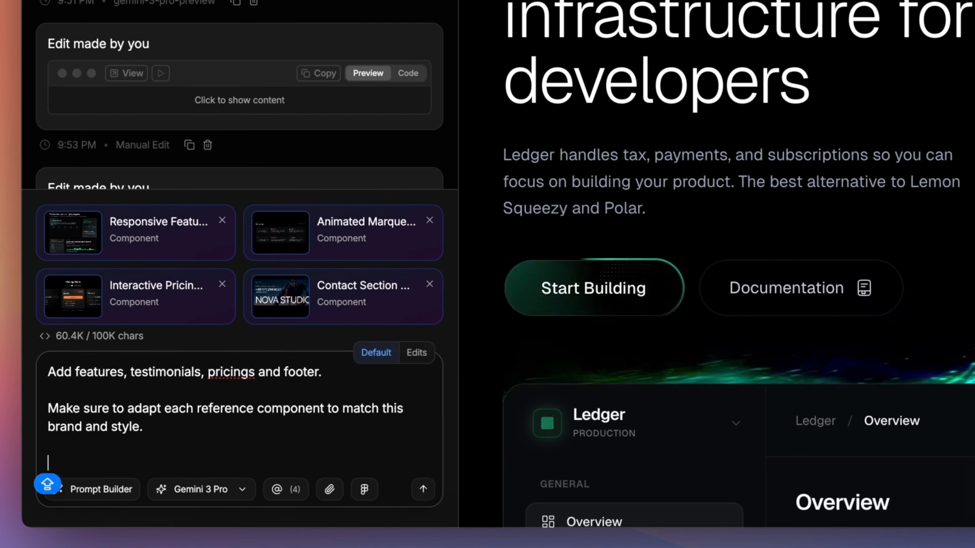
Step: Add the prompt instruction "Each header section should have number,category,decoration,heading,subheading and button. Well structured."
type("Each header section should have number,")
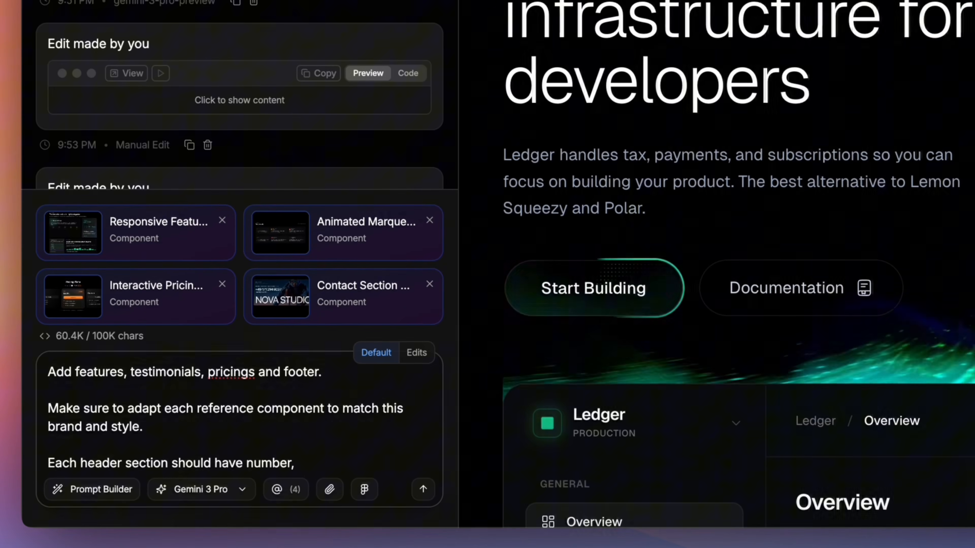
type("category,decoration,heading,subheading and but")
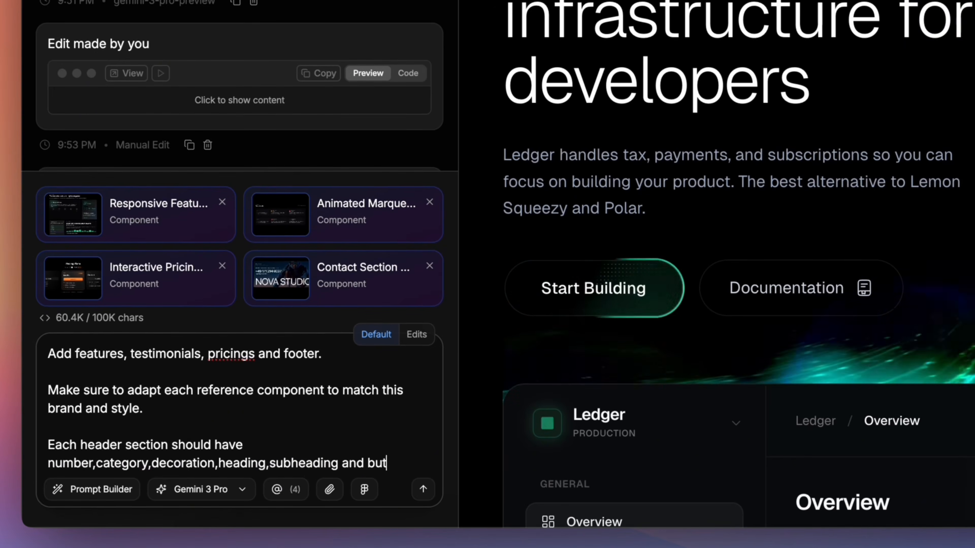
type("ton. Well structured.")
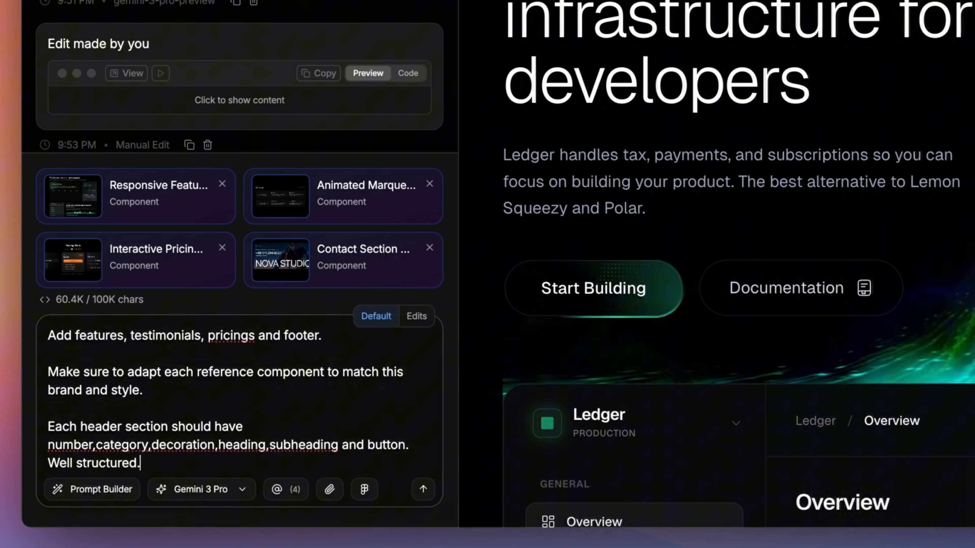
Step: Add the paragraph "Each section should be inside a layout with the same style." and submit the prompt to Gemini 3 Pro
key("shift+Return")
key("shift+Return")
type("uld be inside a layout with the")
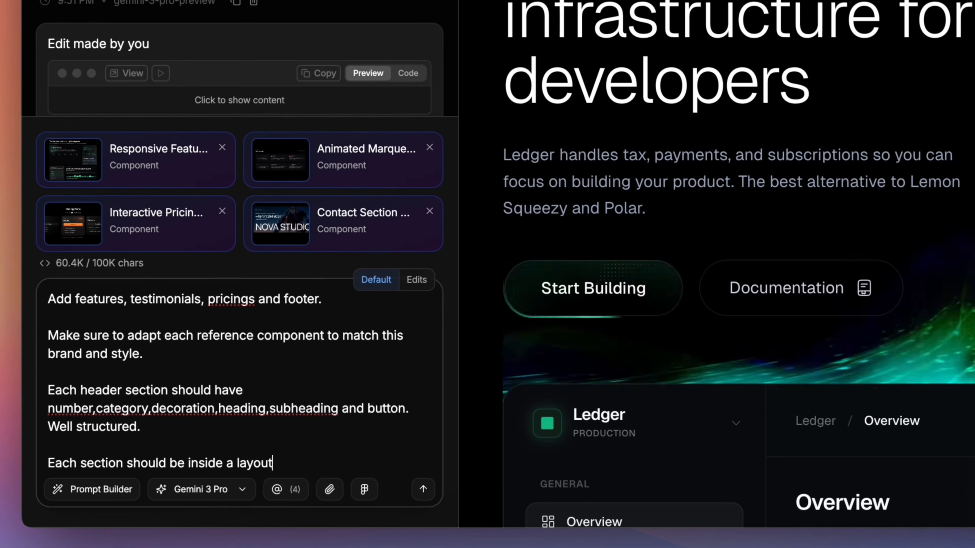
type(" same style.")
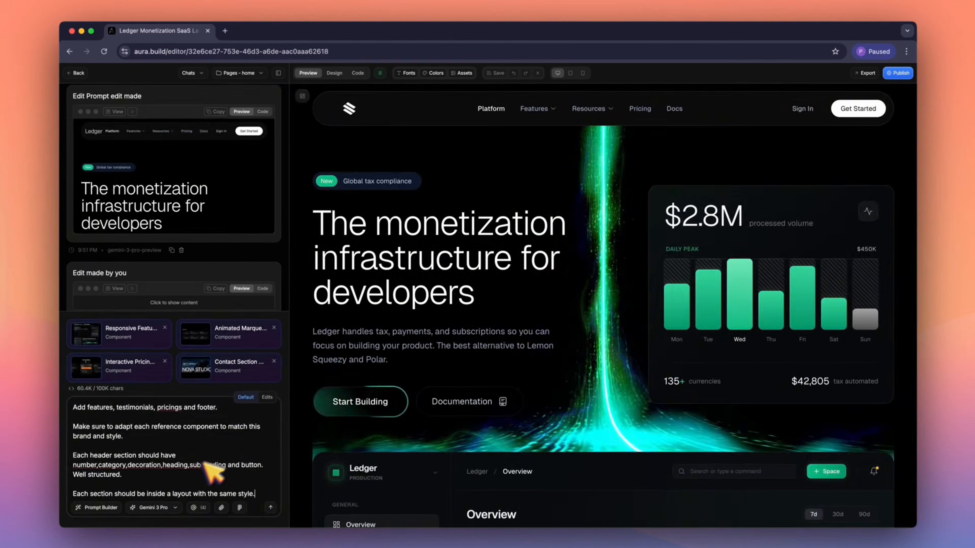
left_click(423, 489)
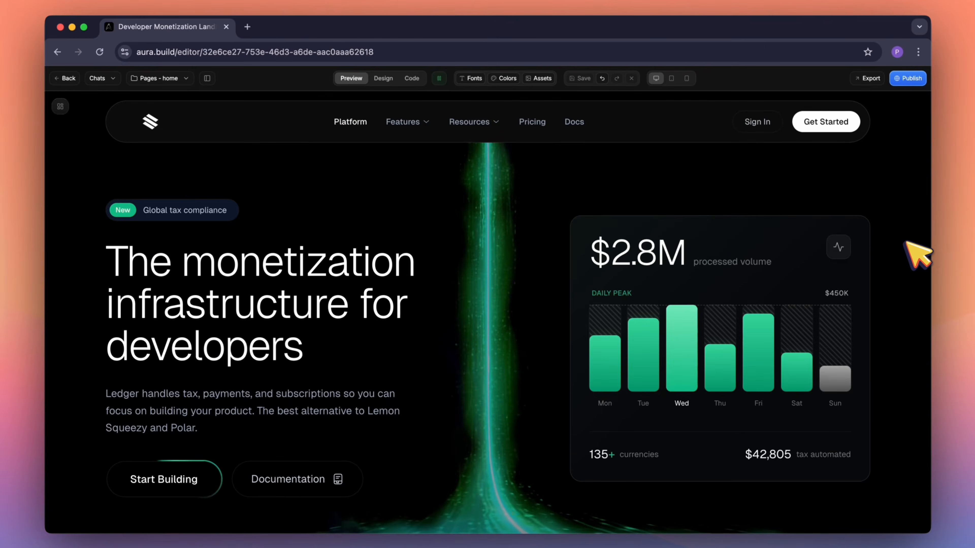
Step: Examine the generated landing page from the hero to the footer, including the features, testimonials and pricing sections, and return to the BTC/USD chart
scroll(908, 244, "down", 15)
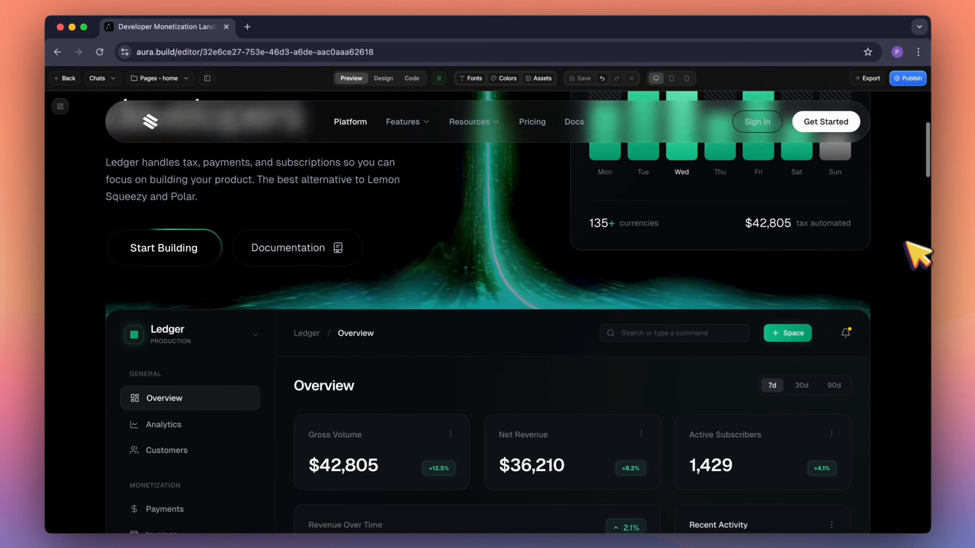
scroll(908, 244, "down", 10)
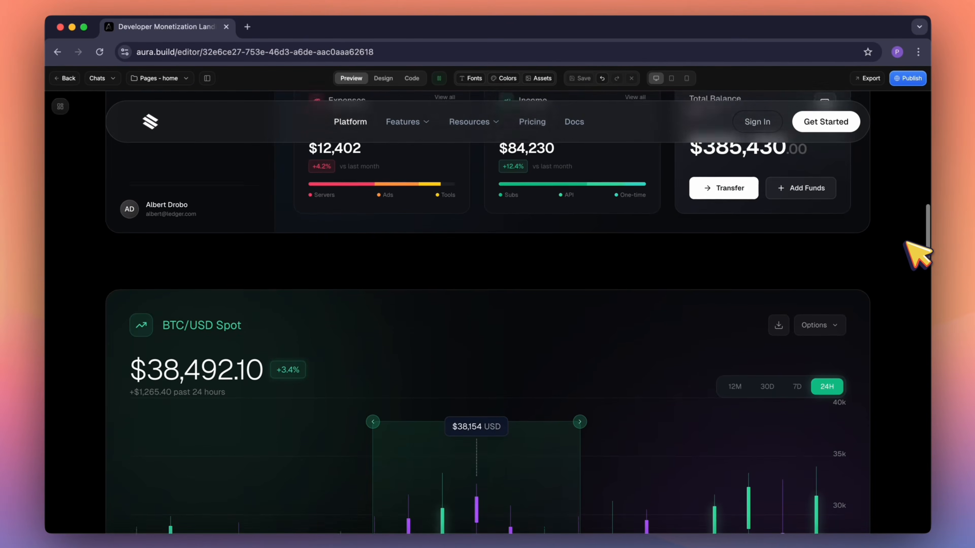
scroll(917, 255, "down", 5)
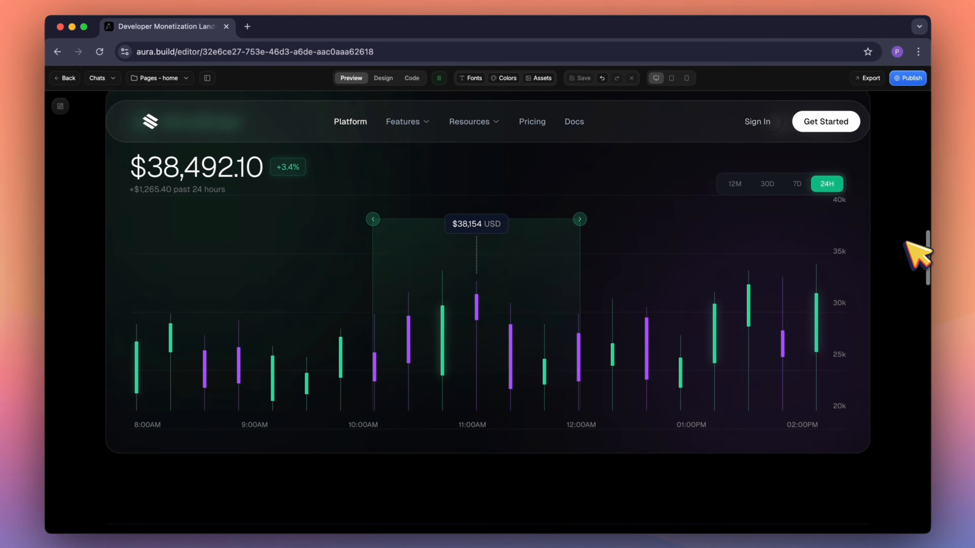
scroll(918, 254, "down", 8)
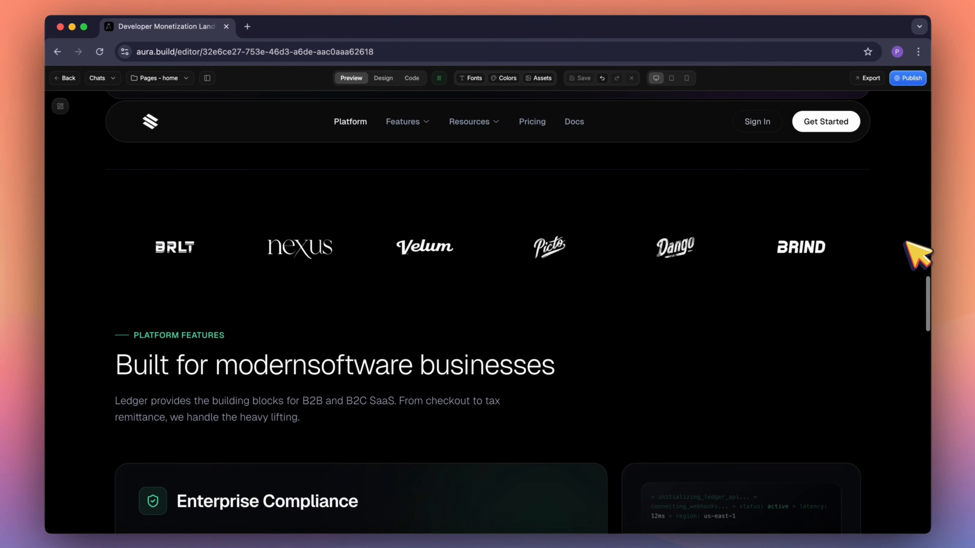
scroll(918, 254, "down", 5)
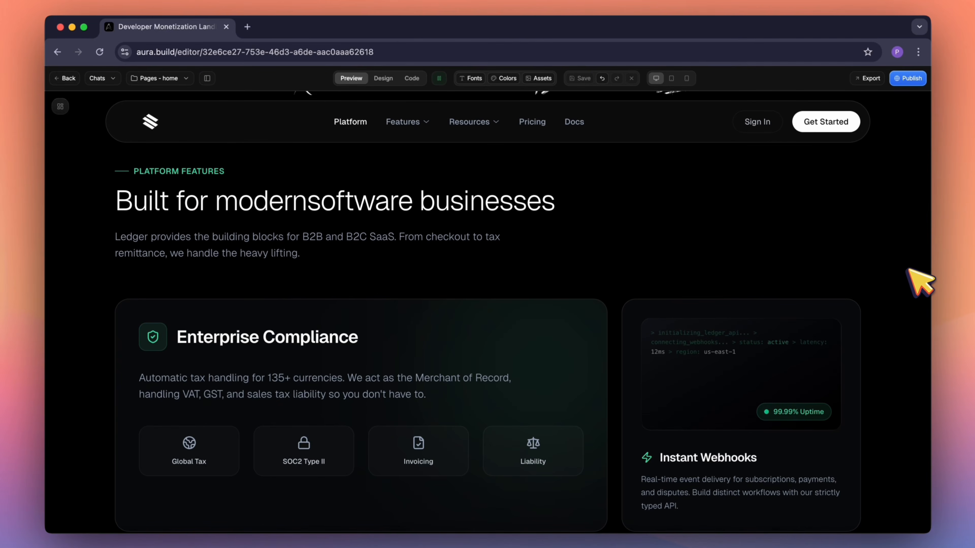
scroll(909, 272, "down", 8)
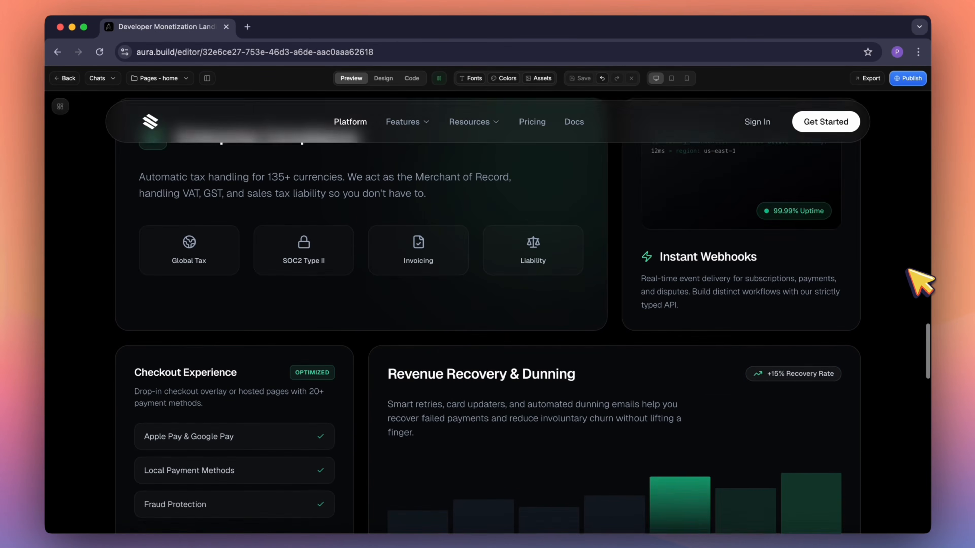
scroll(920, 283, "down", 8)
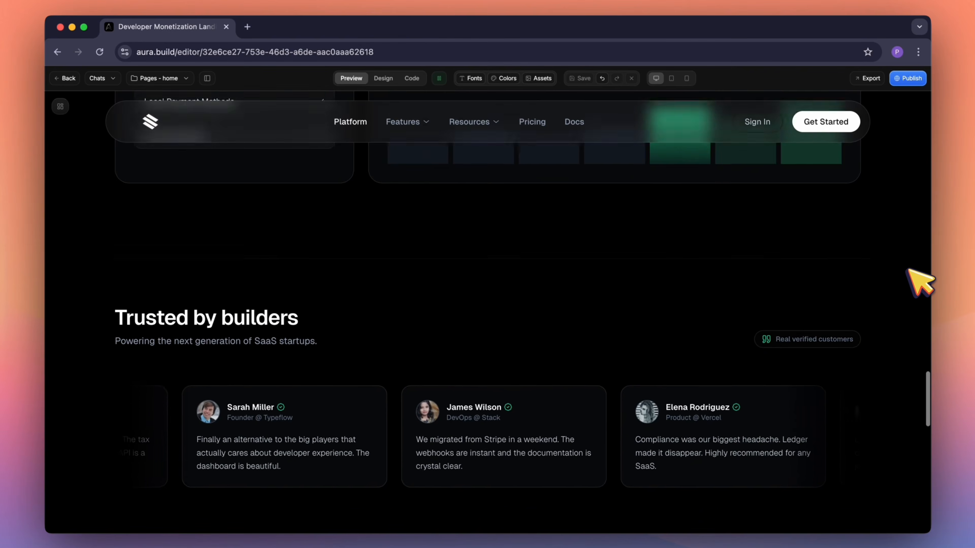
scroll(909, 272, "down", 1)
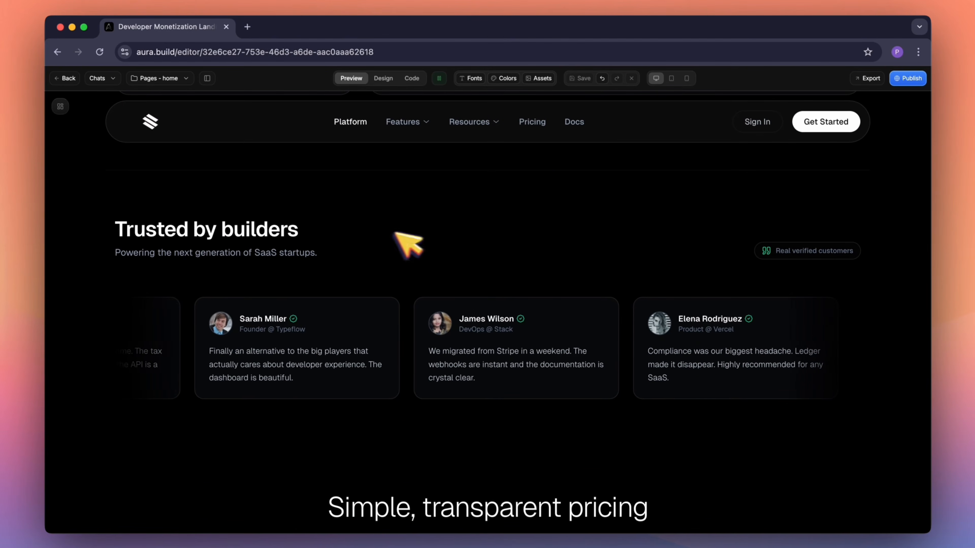
scroll(920, 325, "down", 6)
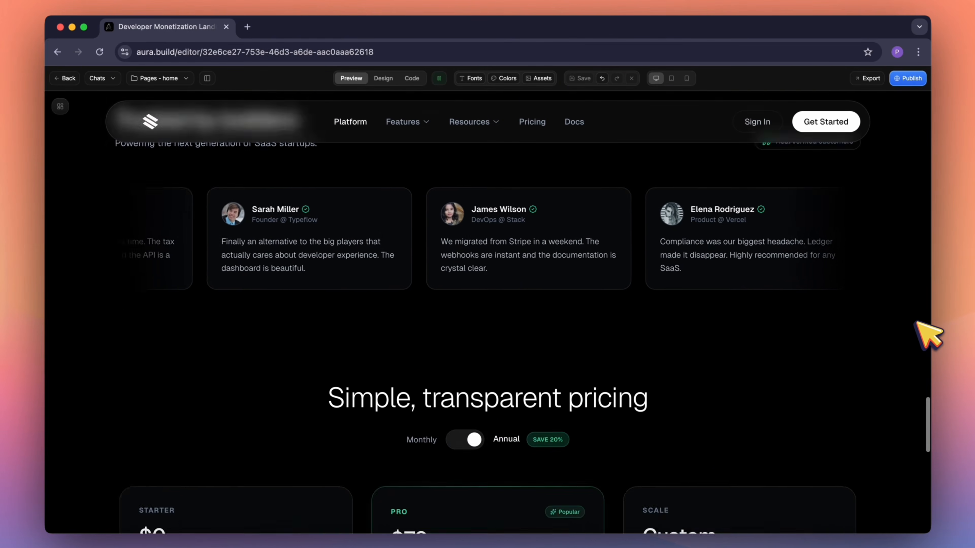
scroll(919, 326, "down", 9)
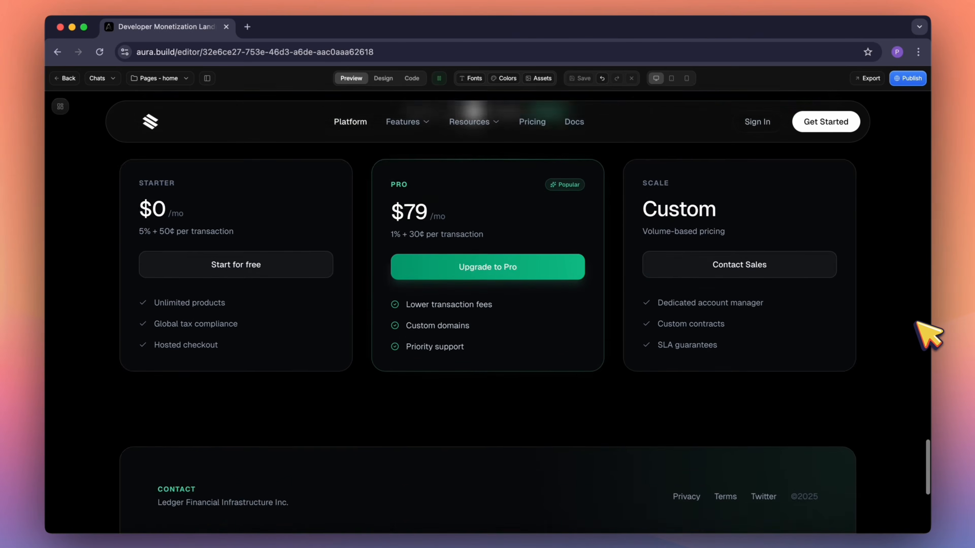
scroll(919, 325, "down", 5)
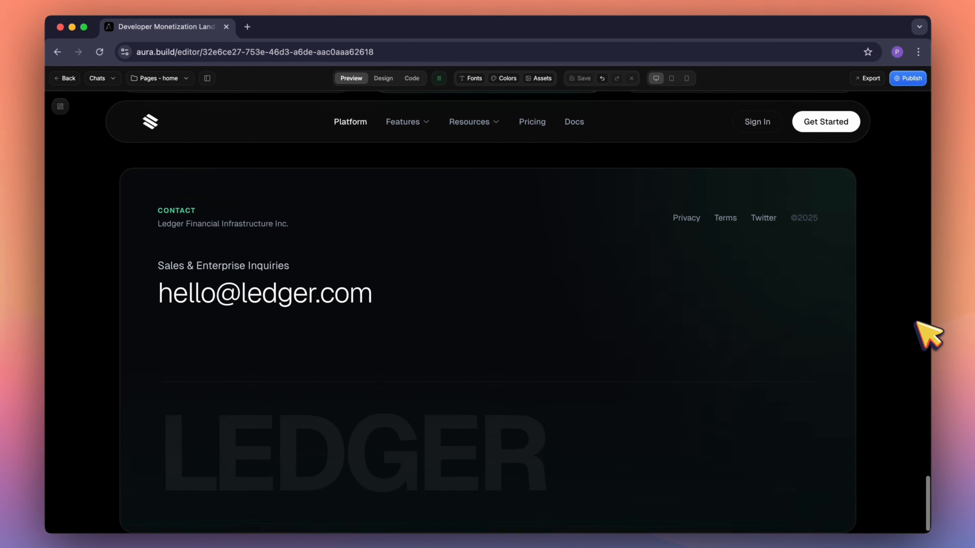
scroll(929, 334, "up", 15)
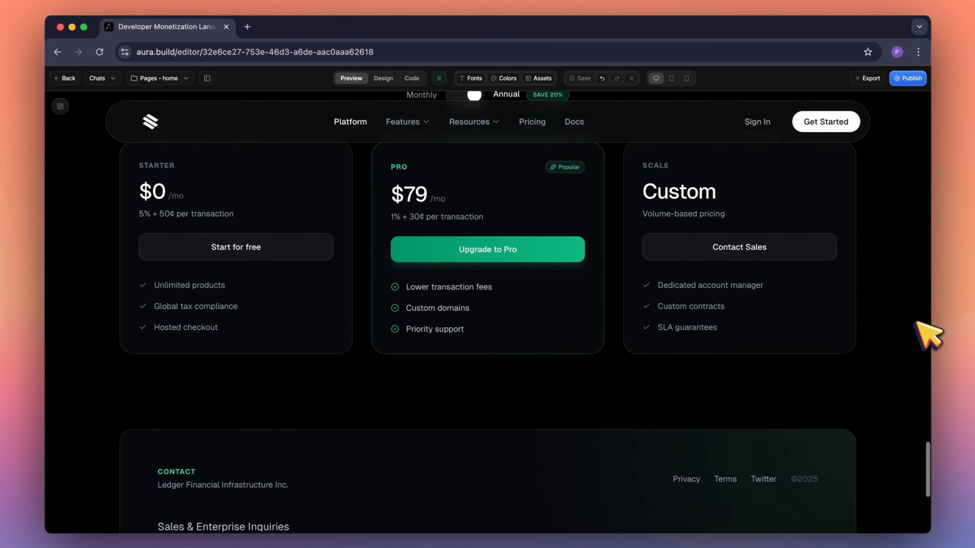
scroll(929, 334, "up", 18)
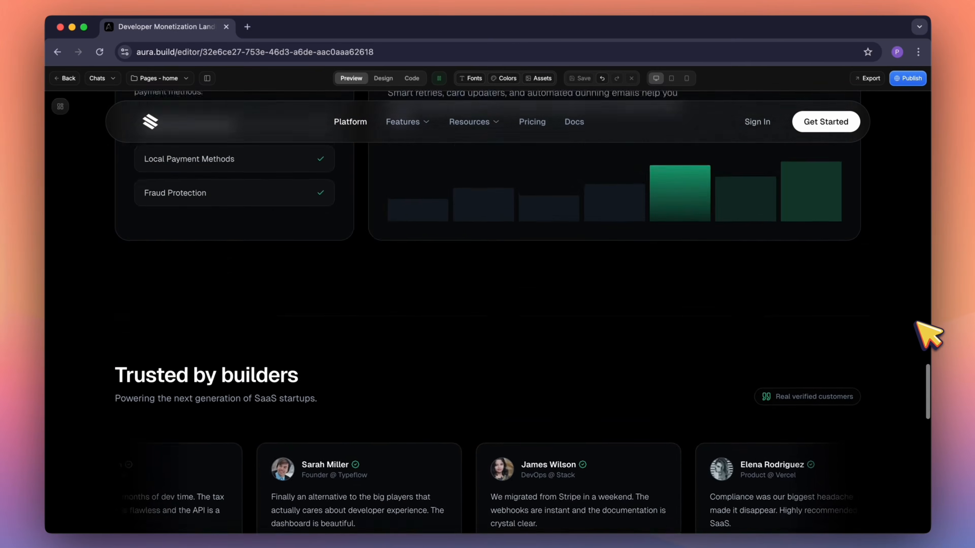
scroll(928, 334, "up", 15)
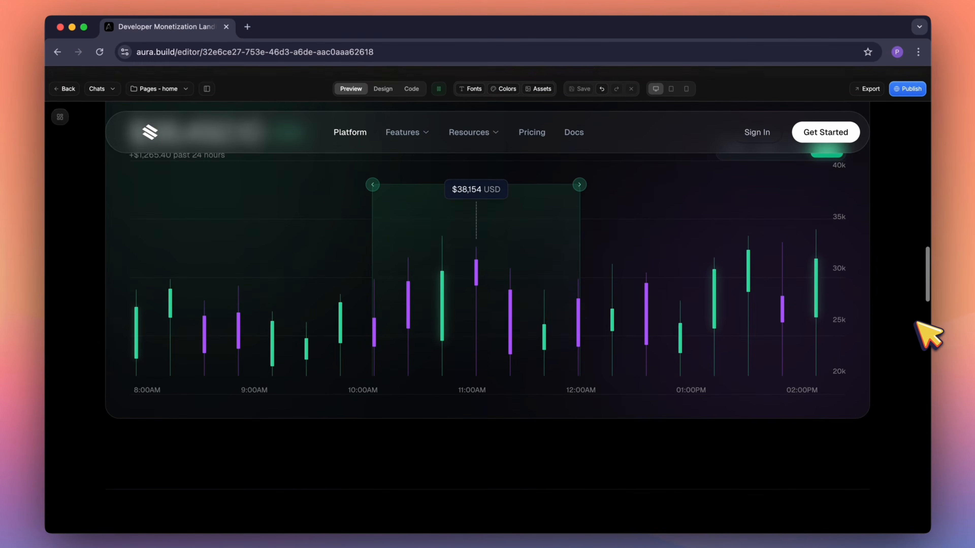
scroll(905, 242, "up", 3)
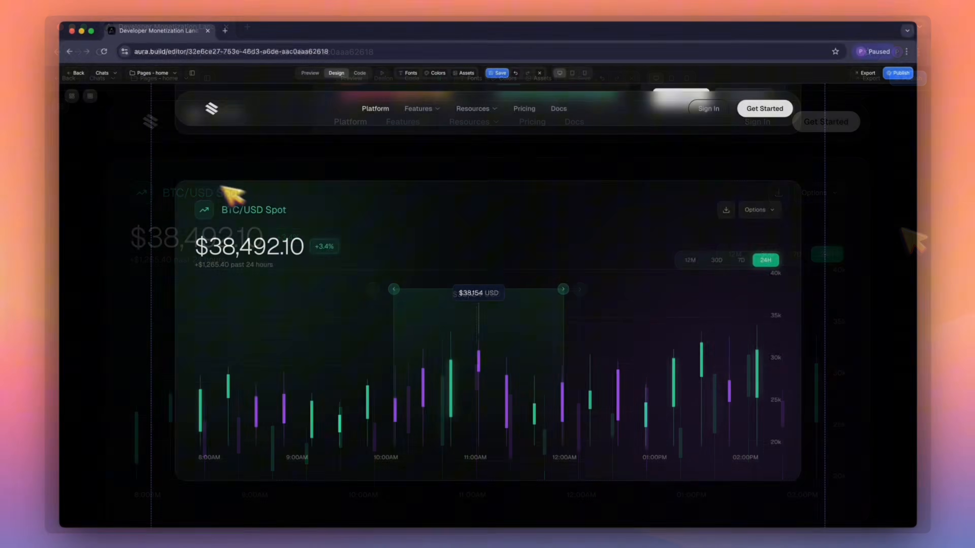
Step: Prompt the BTC/USD chart section with "Create a section, add the same header section like the other sections, keep this card" and apply it
left_click(186, 188)
left_click(905, 198)
left_click(905, 198)
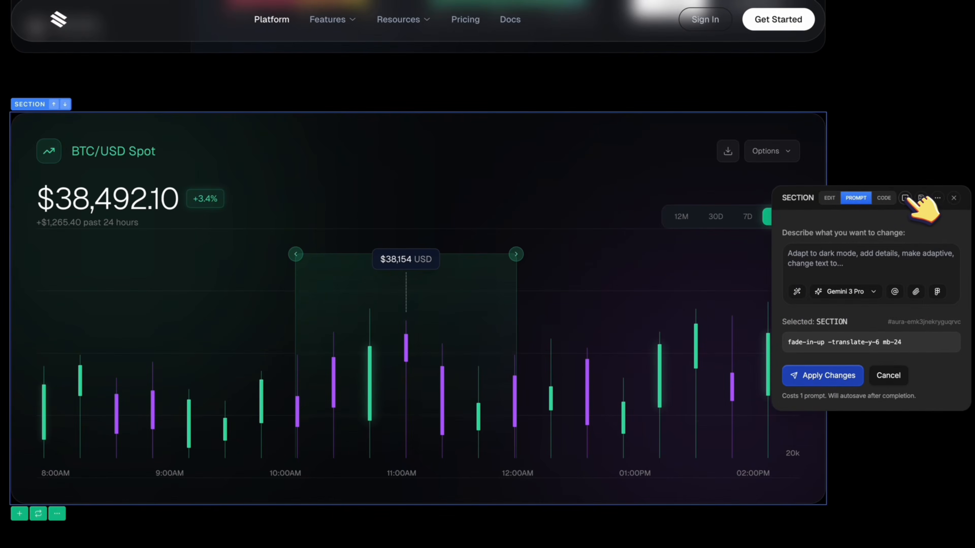
type("C")
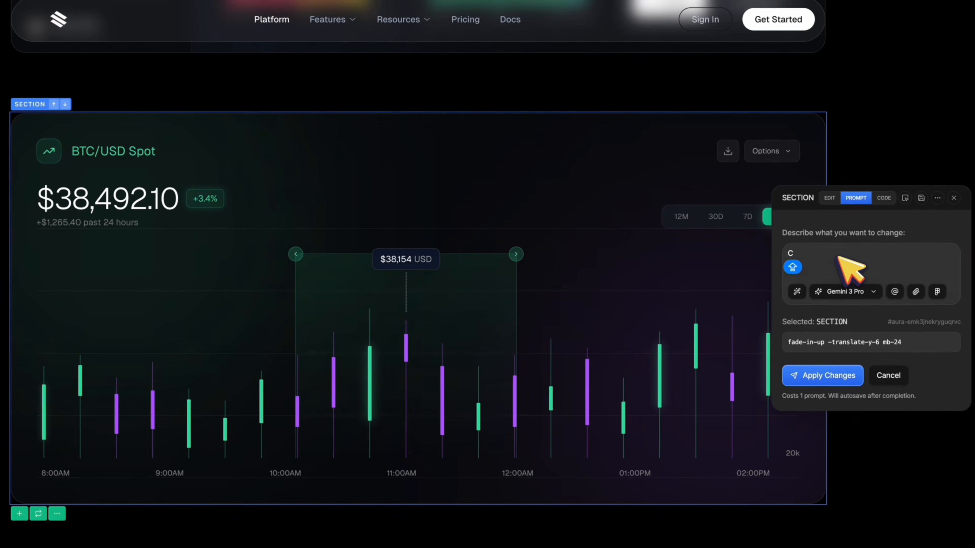
type("reate a section, add the same header section like the other sections, keep this card")
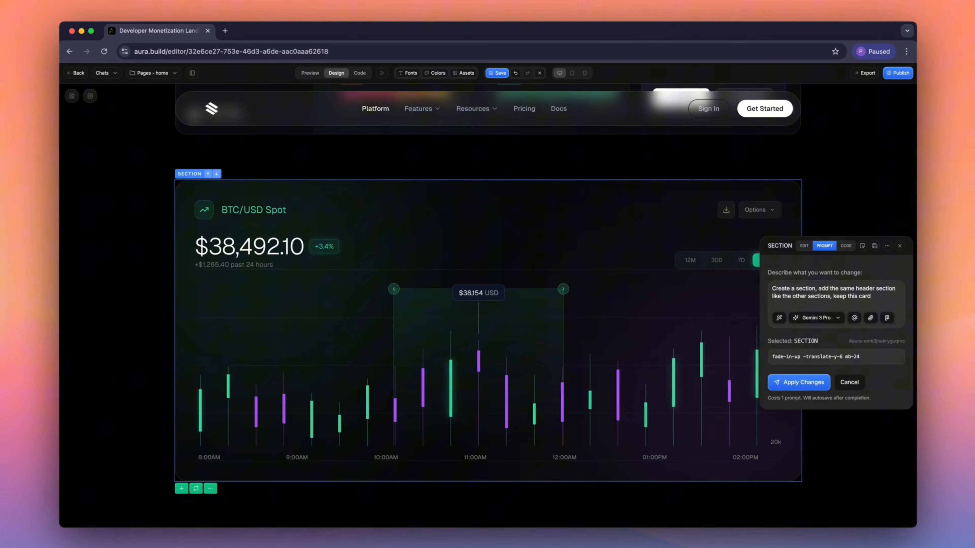
key("Return")
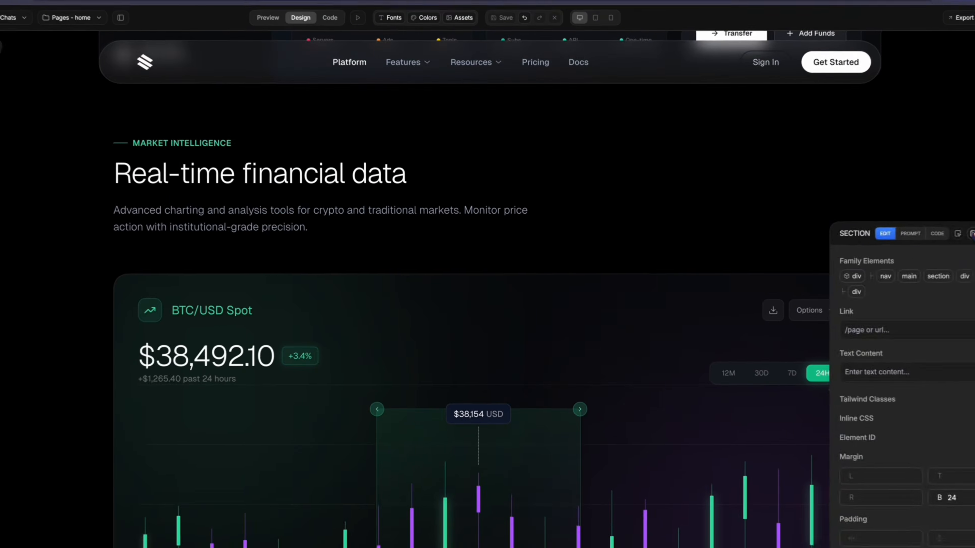
Step: Move the partner logo strip up so it sits above the Market Intelligence section
scroll(490, 287, "up", 3)
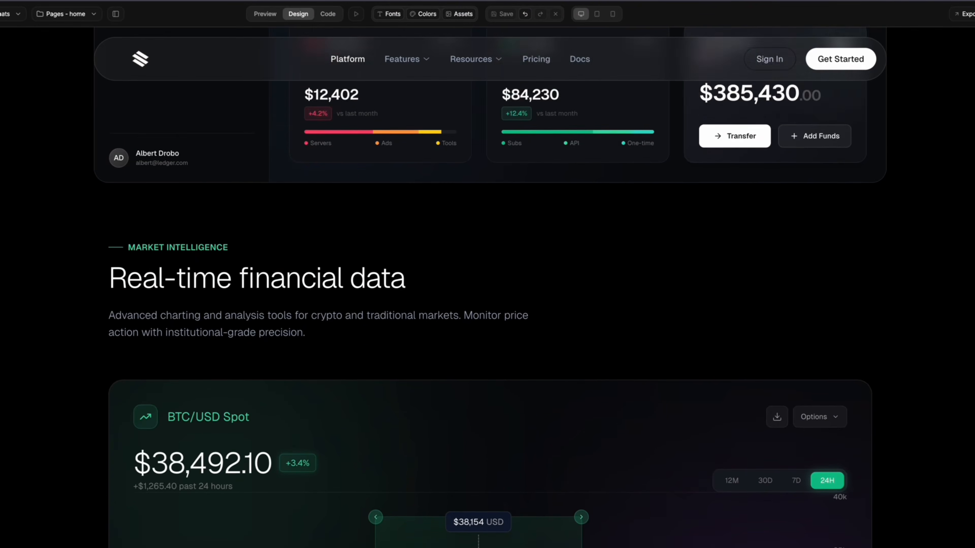
scroll(490, 287, "down", 2)
scroll(490, 287, "up", 14)
scroll(489, 287, "down", 13)
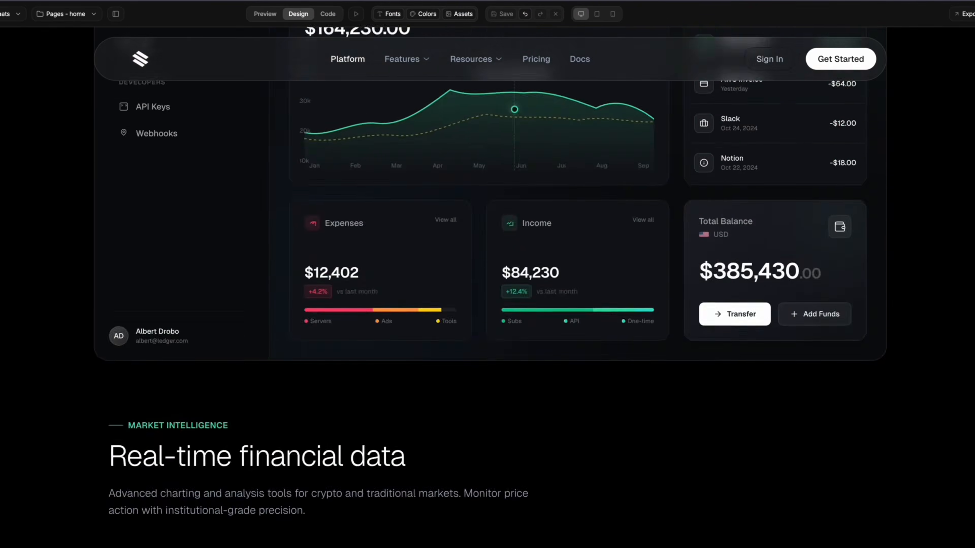
scroll(814, 270, "down", 14)
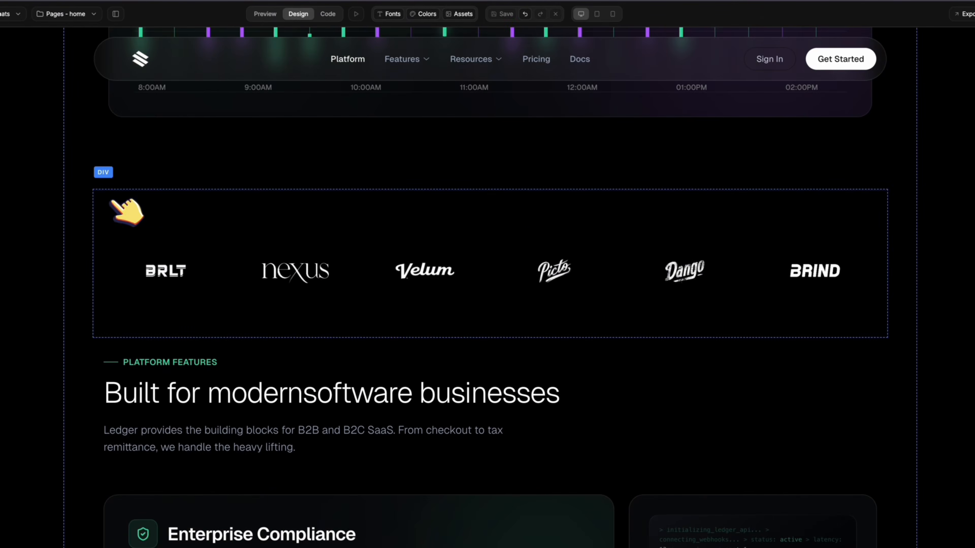
left_click(112, 203)
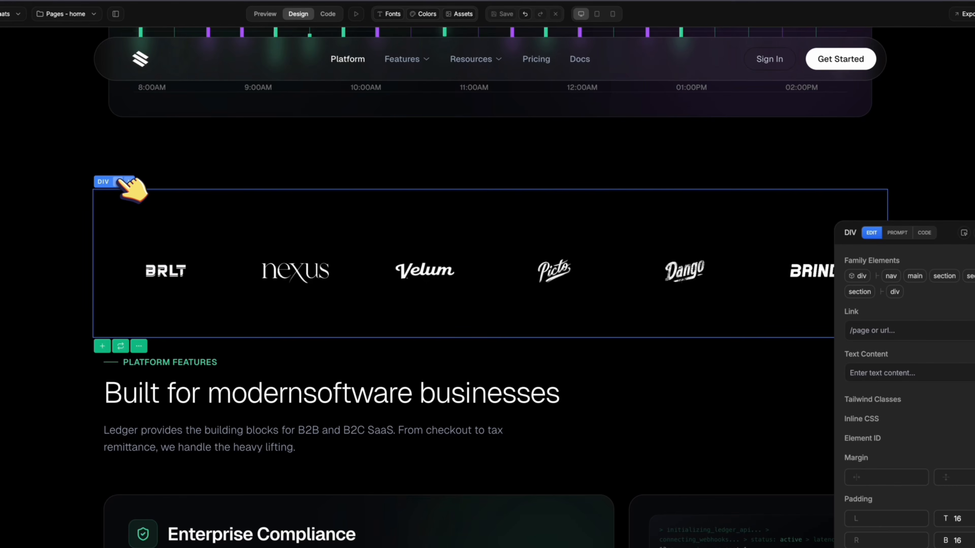
left_click(123, 181)
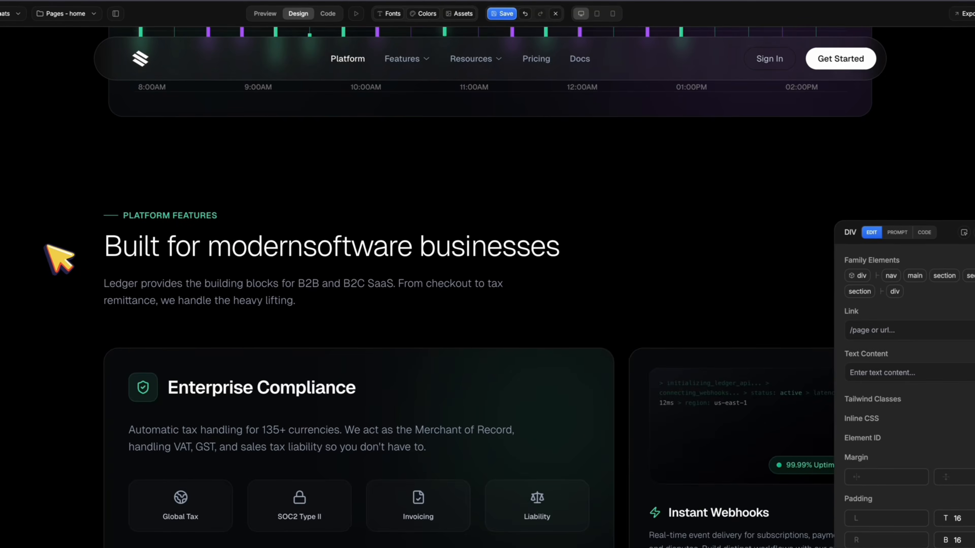
Step: Examine the rearranged landing page, including a preview from the hero and dashboard to the testimonials and footer
scroll(56, 257, "down", 5)
scroll(58, 260, "up", 15)
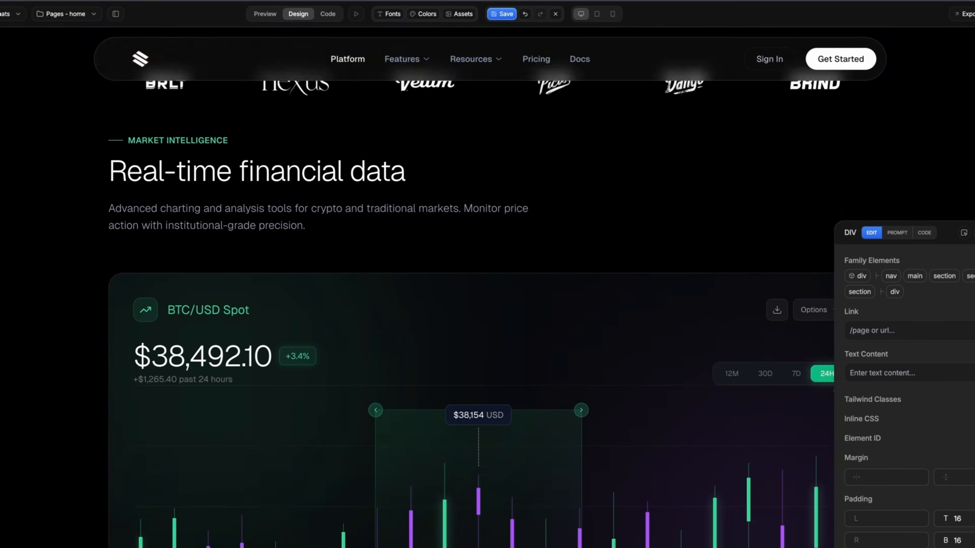
scroll(489, 288, "up", 6)
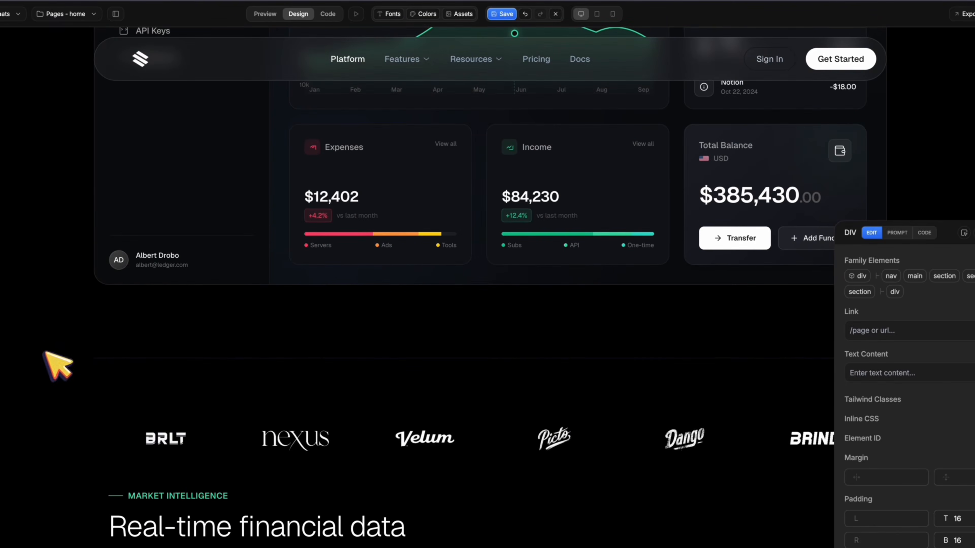
scroll(100, 372, "up", 10)
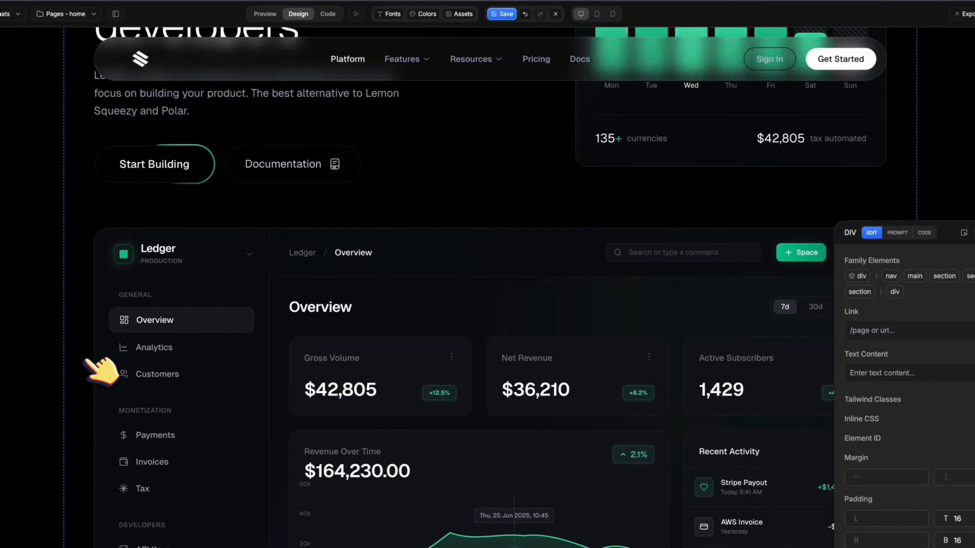
scroll(100, 372, "down", 10)
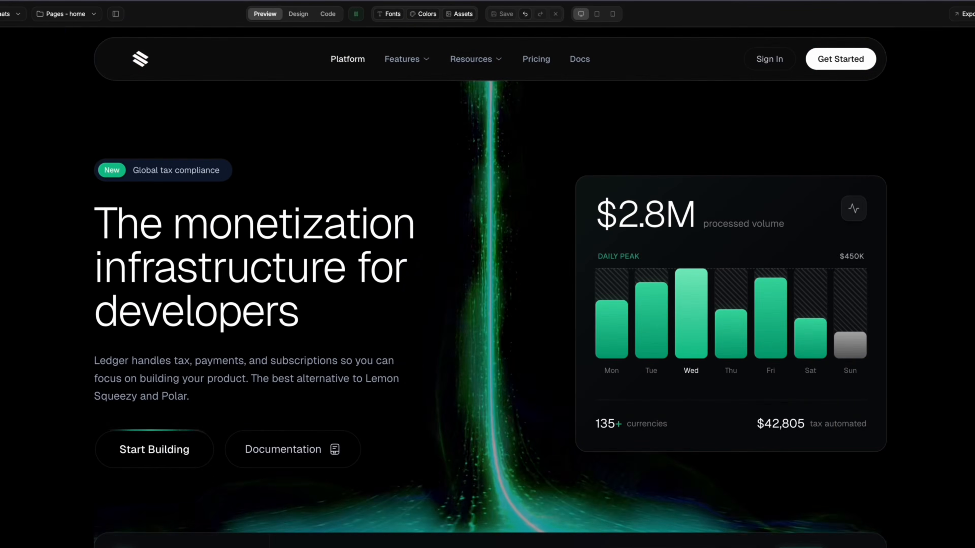
scroll(491, 302, "down", 6)
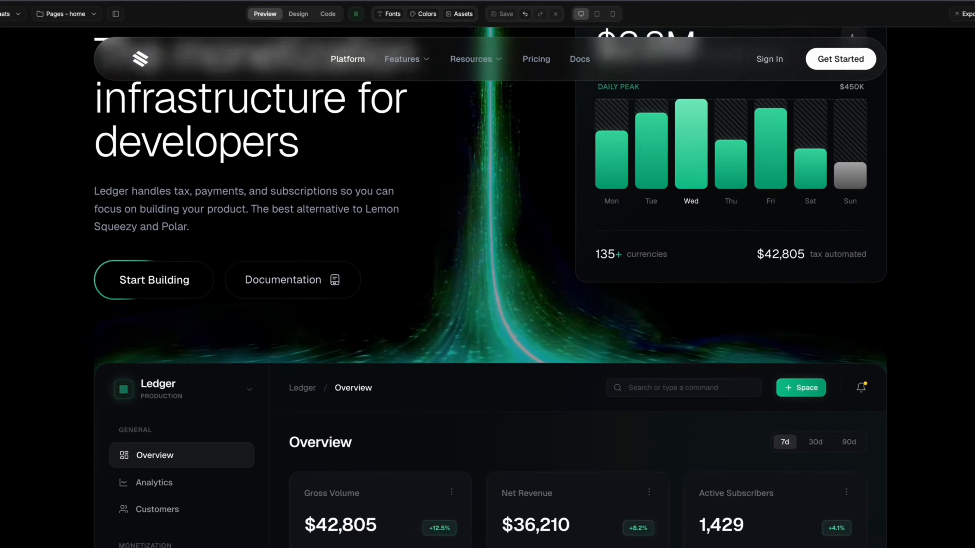
scroll(515, 302, "down", 5)
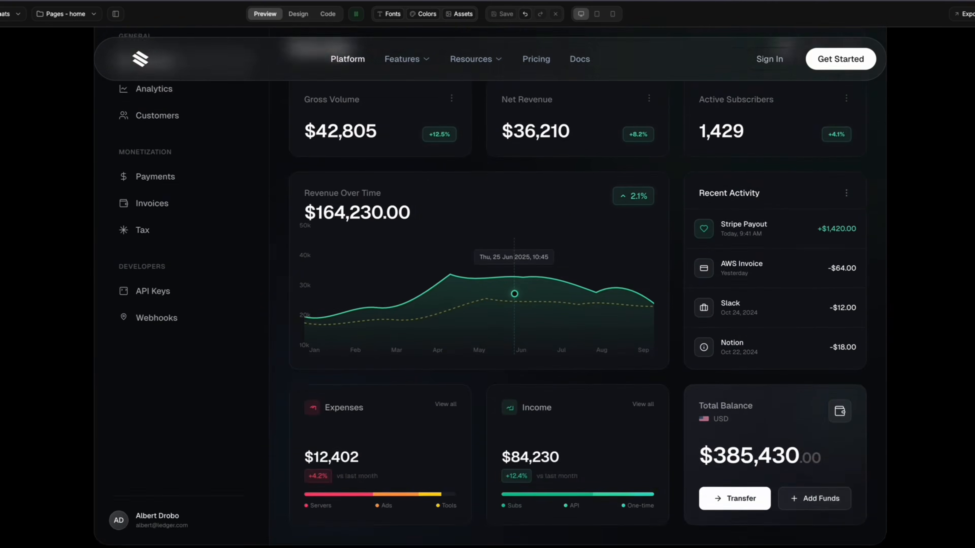
scroll(514, 231, "down", 8)
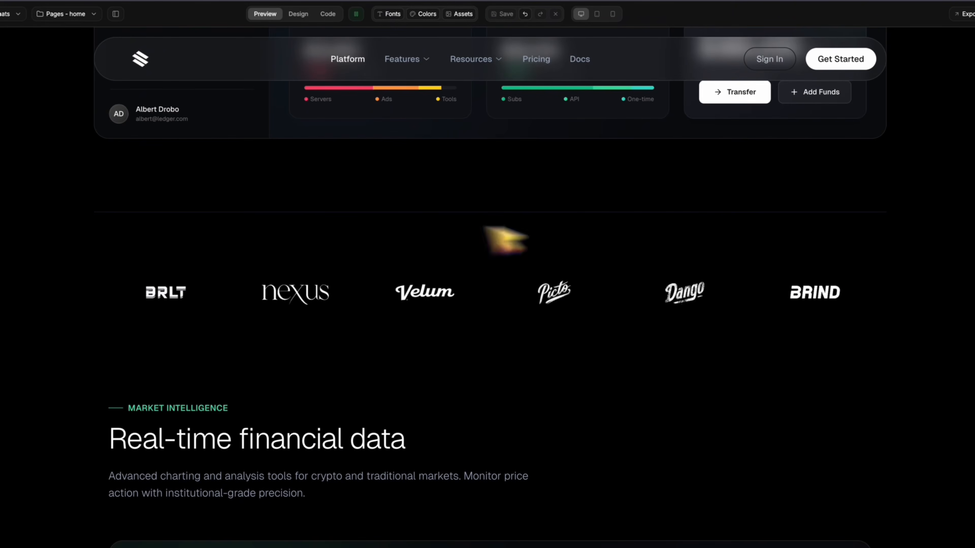
scroll(950, 342, "down", 10)
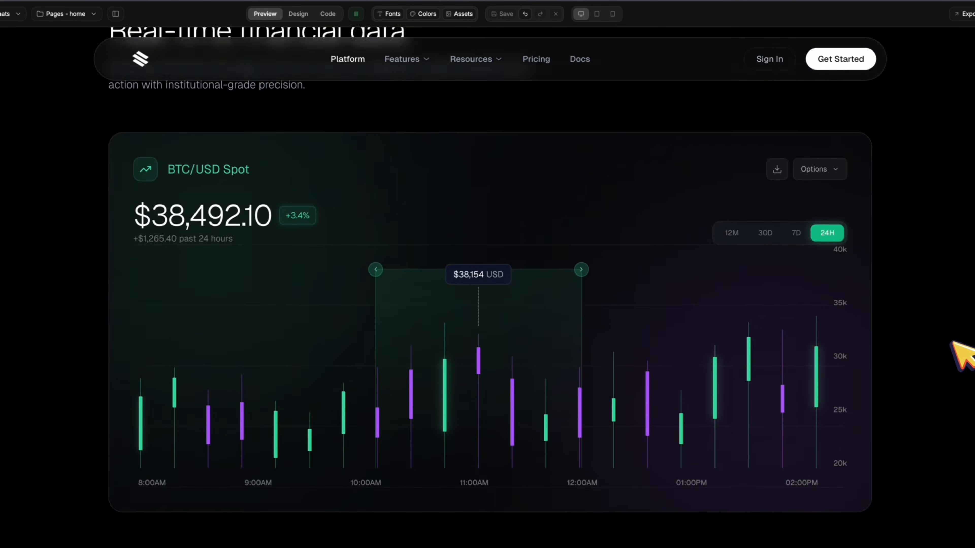
scroll(952, 343, "down", 15)
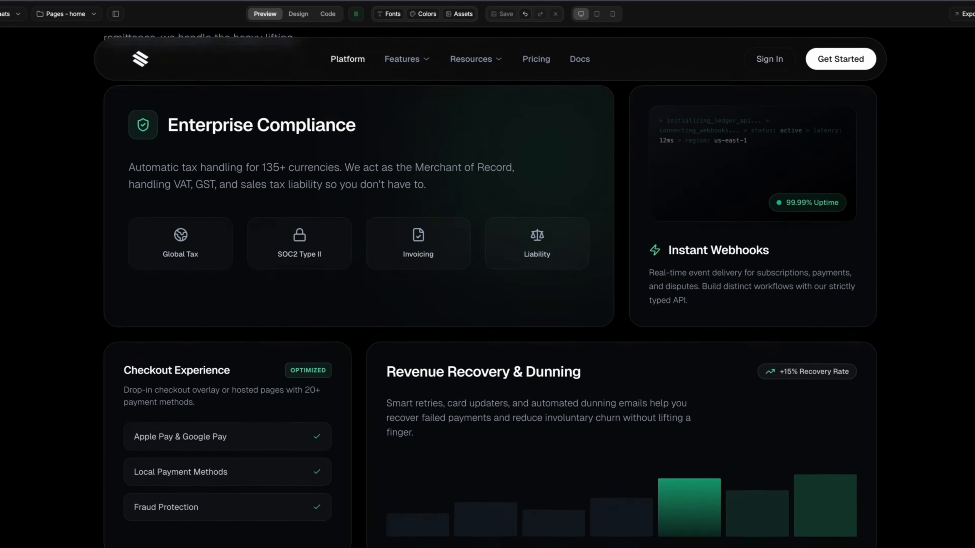
scroll(491, 248, "down", 15)
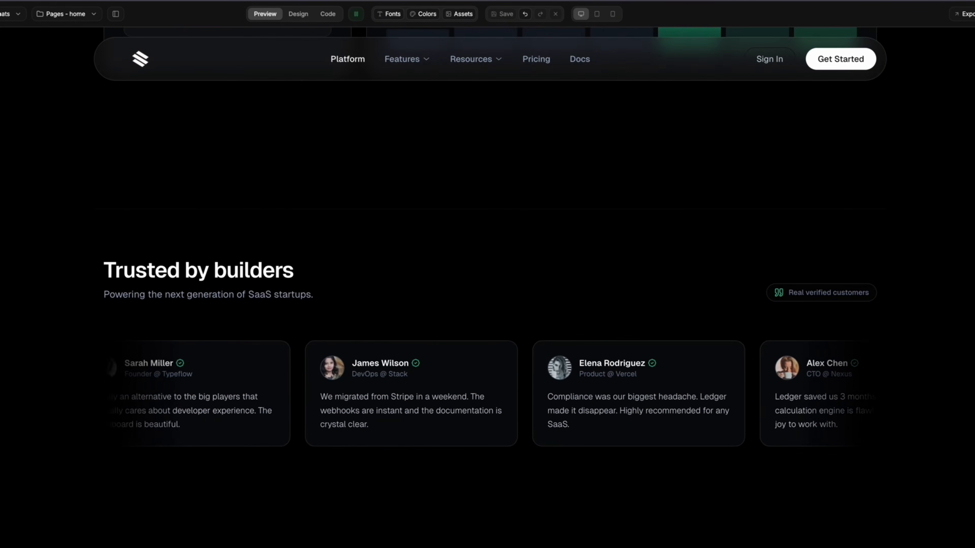
scroll(487, 287, "down", 15)
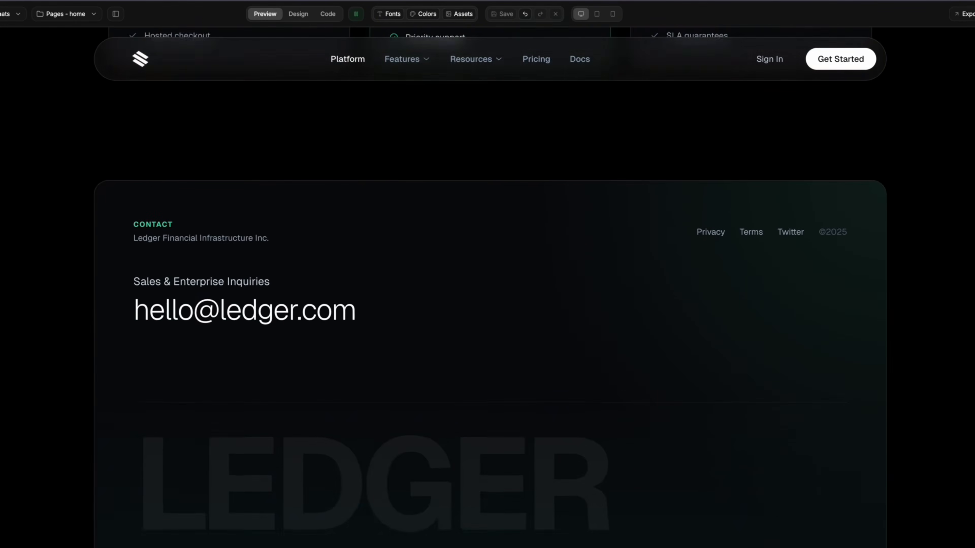
scroll(487, 287, "up", 20)
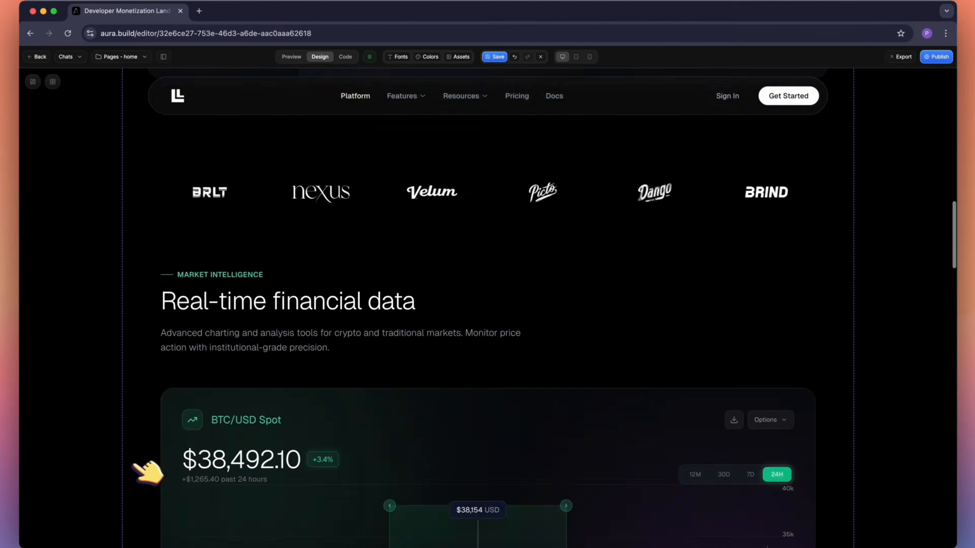
Step: Give the Market Intelligence section a linear gradient background to the bottom right from white/10 via white/0 to white/10
left_click(157, 382)
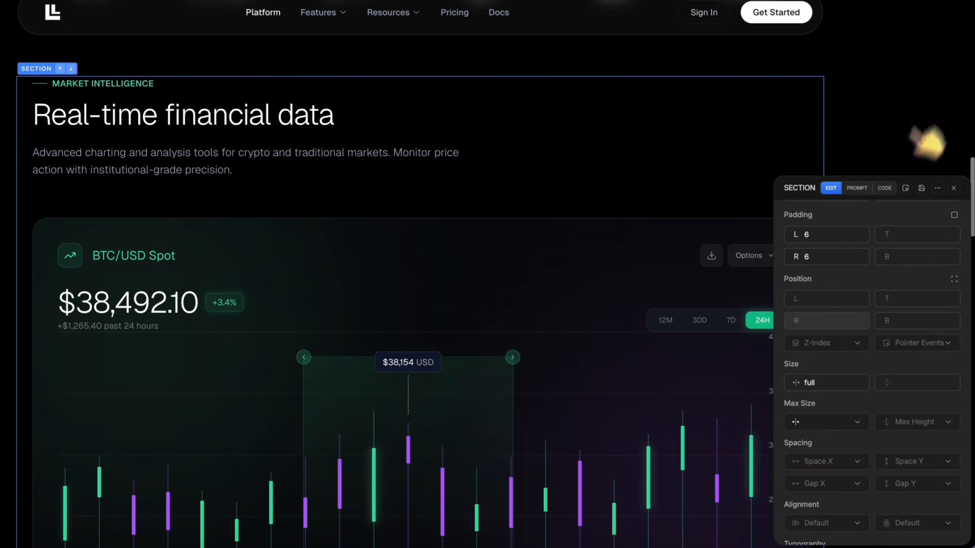
scroll(848, 451, "down", 3)
left_click(843, 461)
left_click(852, 214)
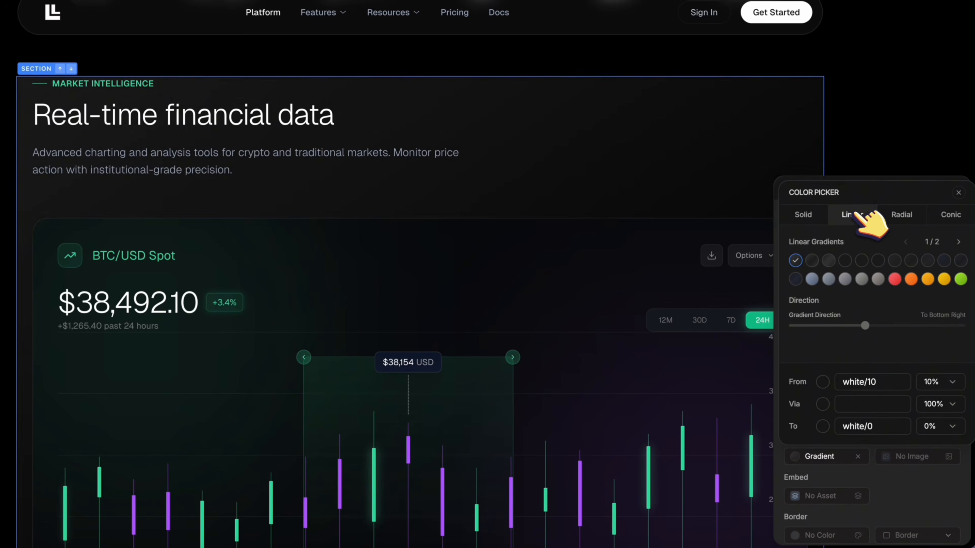
left_click(812, 261)
left_click(829, 261)
left_click(845, 261)
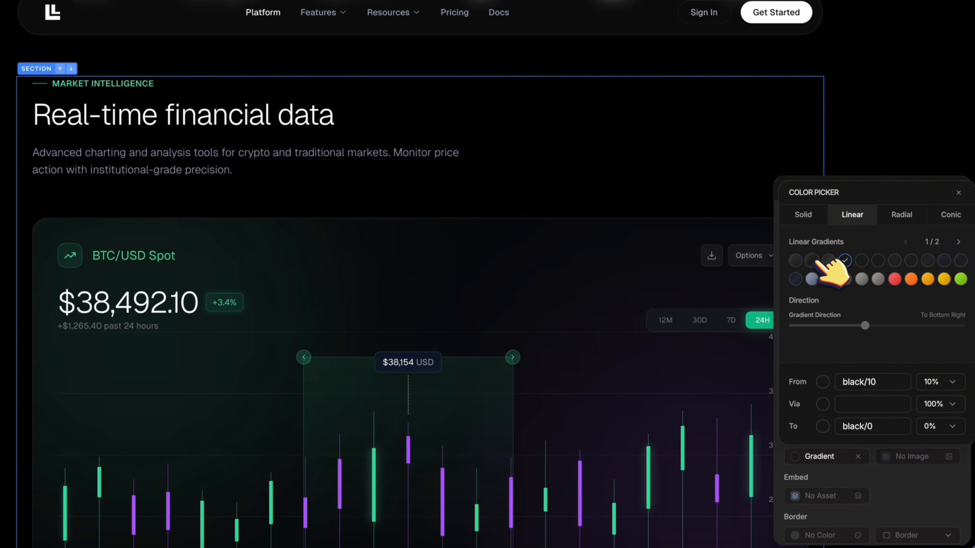
left_click(812, 261)
left_click(958, 193)
Step: Set the Market Intelligence section's padding to 8 on all four sides
scroll(880, 283, "up", 5)
scroll(879, 284, "up", 5)
left_click(905, 472)
type("6")
left_click(914, 488)
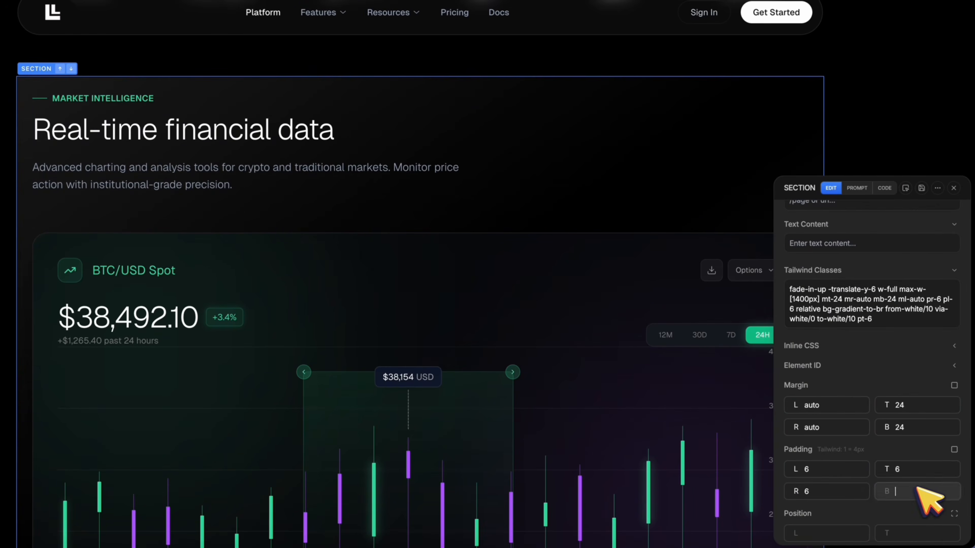
type("6")
left_click_drag(903, 469, 892, 488)
type("88")
left_click_drag(813, 467, 788, 504)
type("88")
Step: Add a 1px linear gradient border to the Market Intelligence section and round its corners to 3X Large
scroll(879, 385, "down", 5)
left_click(833, 413)
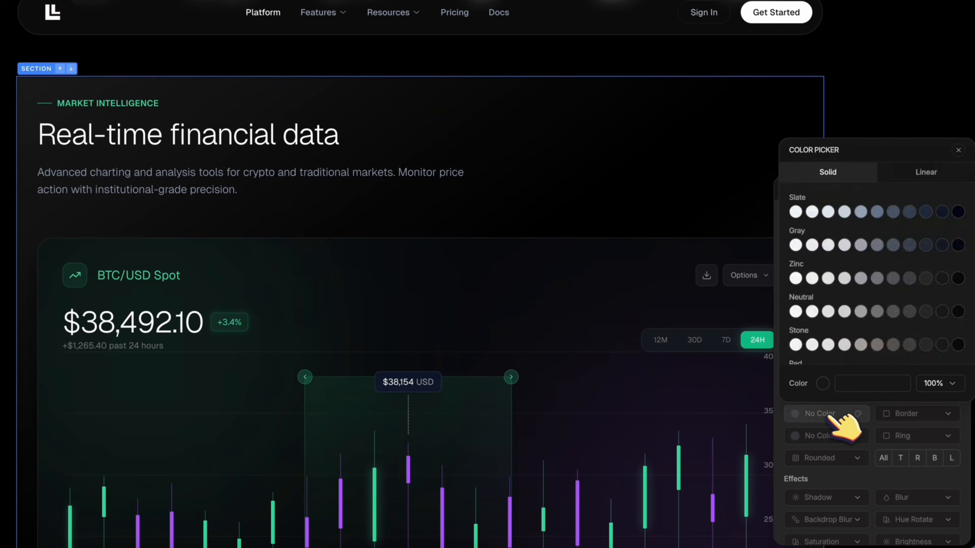
left_click(937, 339)
left_click(927, 171)
left_click(898, 414)
left_click(909, 475)
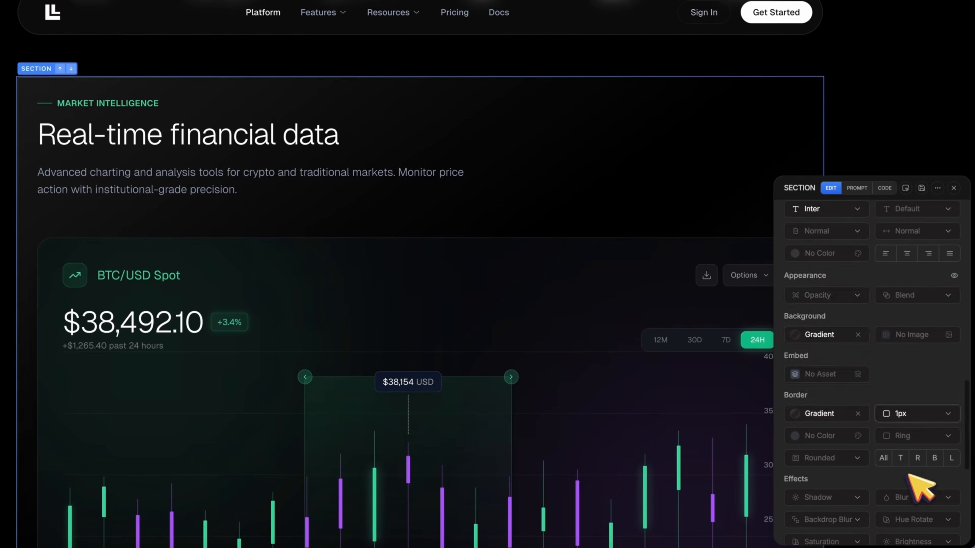
left_click(831, 458)
left_click(824, 419)
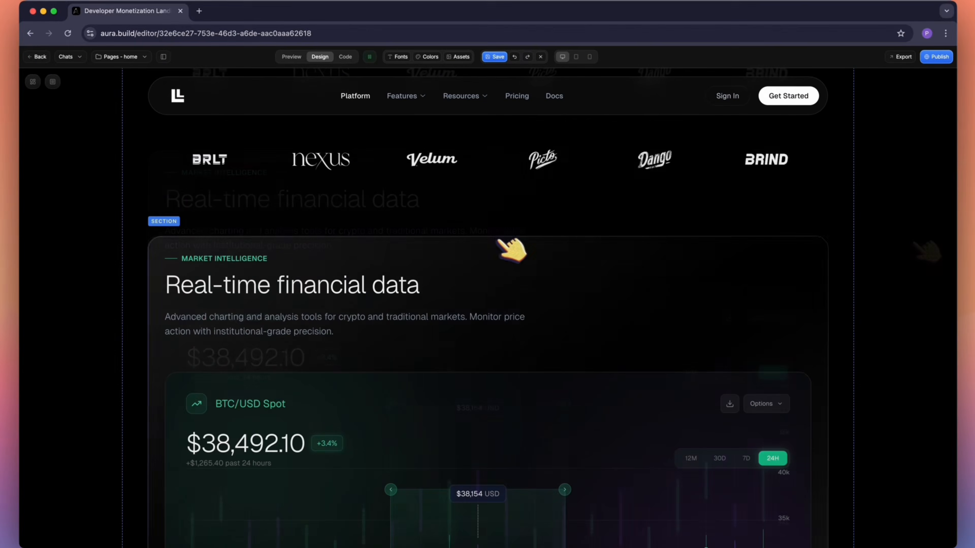
Step: Copy the Market Intelligence section's properties and paste them onto the Platform Features section
right_click(433, 86)
left_click(540, 318)
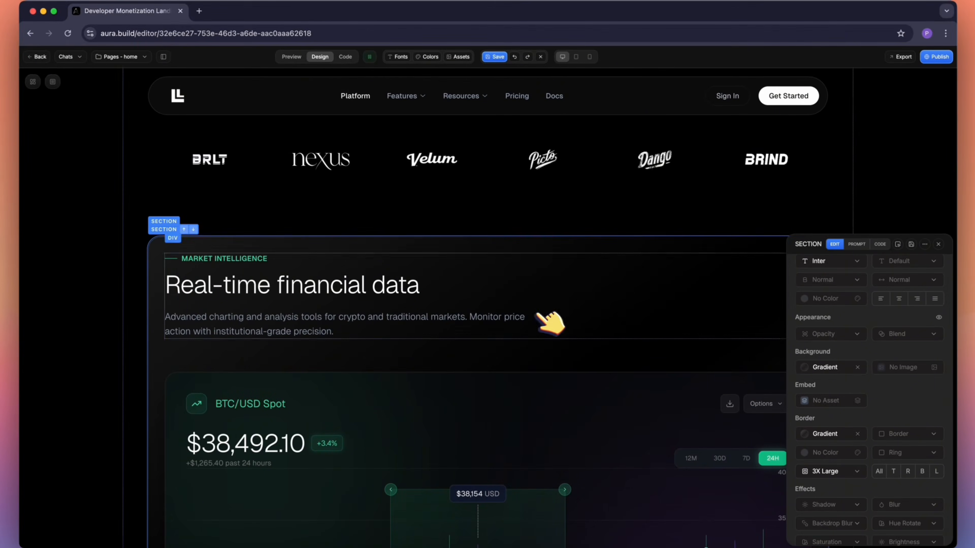
scroll(922, 250, "down", 10)
right_click(923, 246)
left_click(823, 238)
Step: Paste the copied section properties onto the "Trusted by builders" testimonials section and the pricing section
scroll(456, 230, "down", 10)
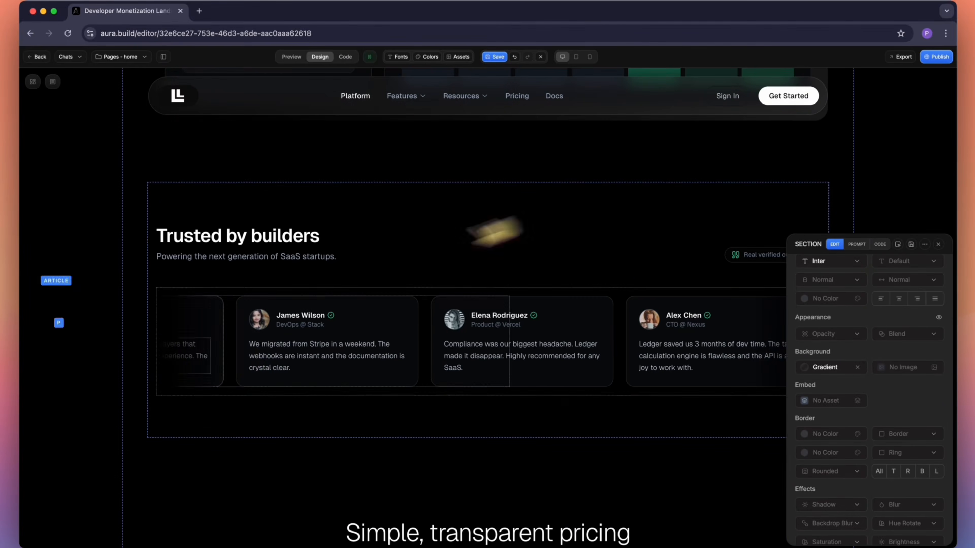
right_click(294, 202)
left_click(305, 285)
scroll(290, 362, "down", 6)
Step: Copy the Market Intelligence header block and paste it in place of the "Trusted by builders" header
scroll(290, 363, "up", 15)
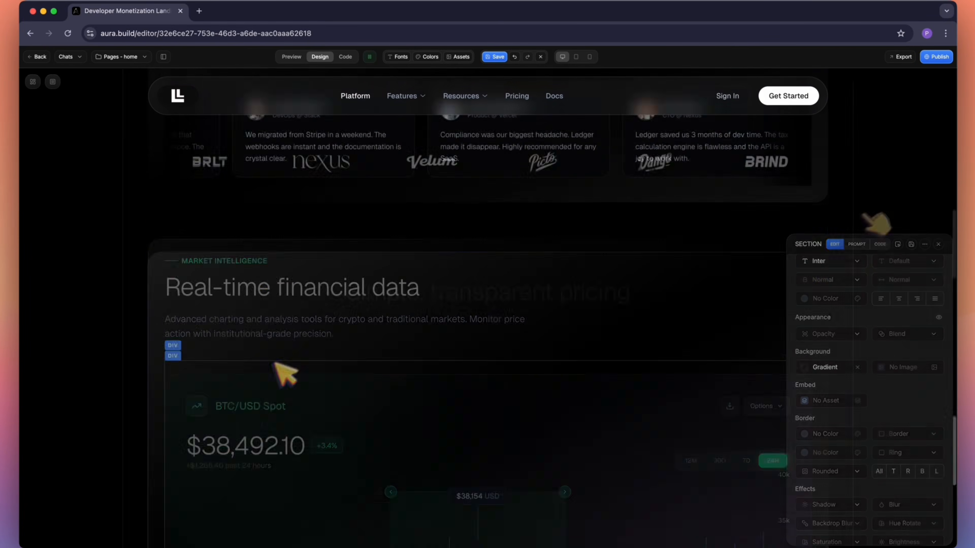
right_click(796, 295)
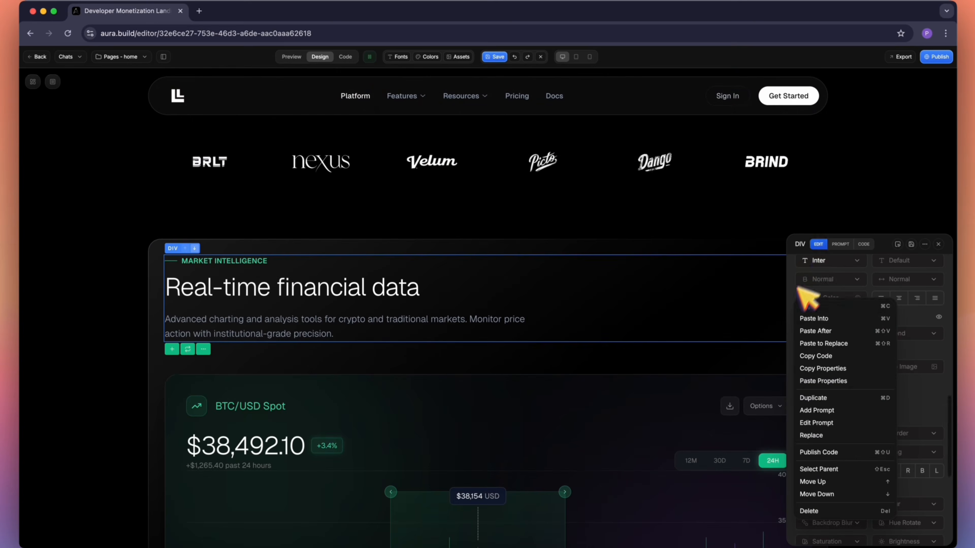
left_click(816, 305)
scroll(503, 212, "down", 10)
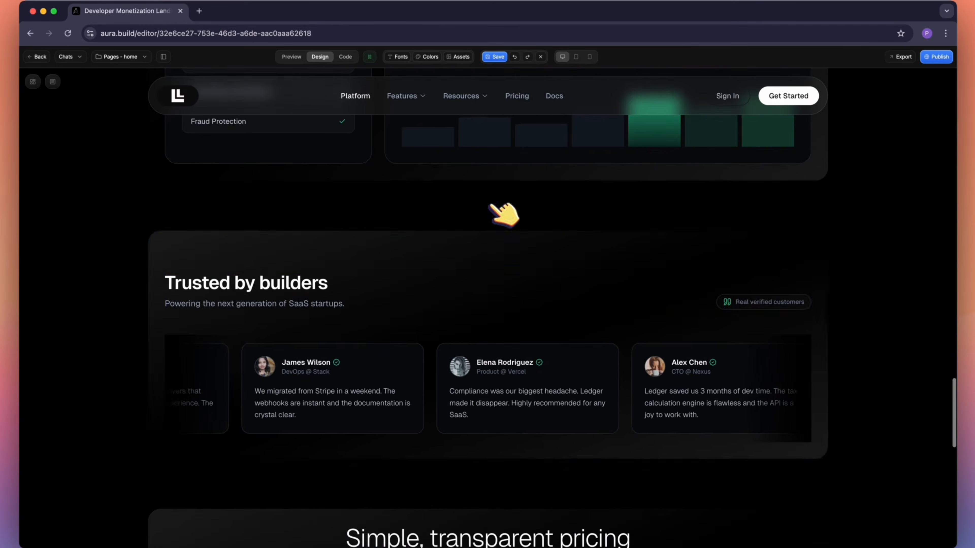
right_click(487, 303)
left_click(506, 345)
Step: Replace the "Simple, transparent pricing" heading with the copied Market Intelligence header block
scroll(518, 352, "down", 8)
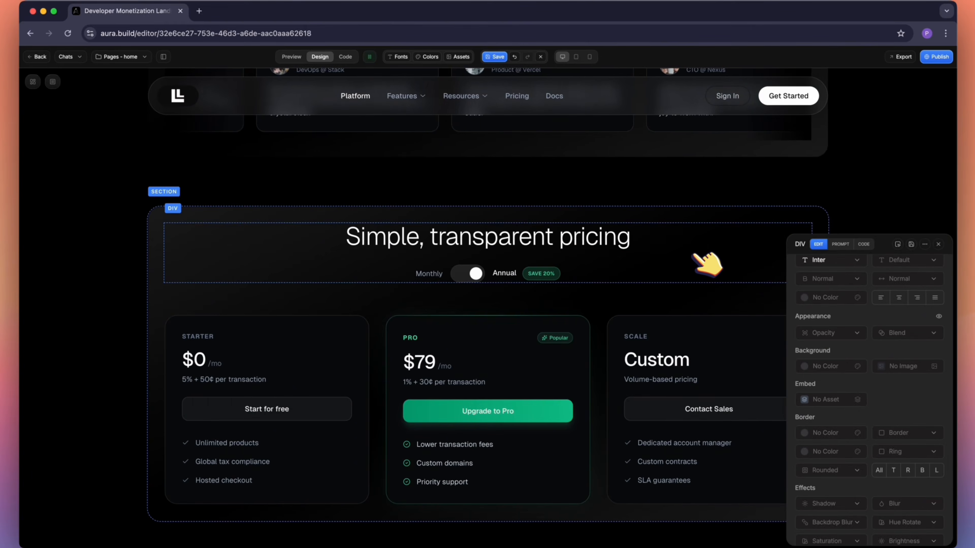
right_click(693, 243)
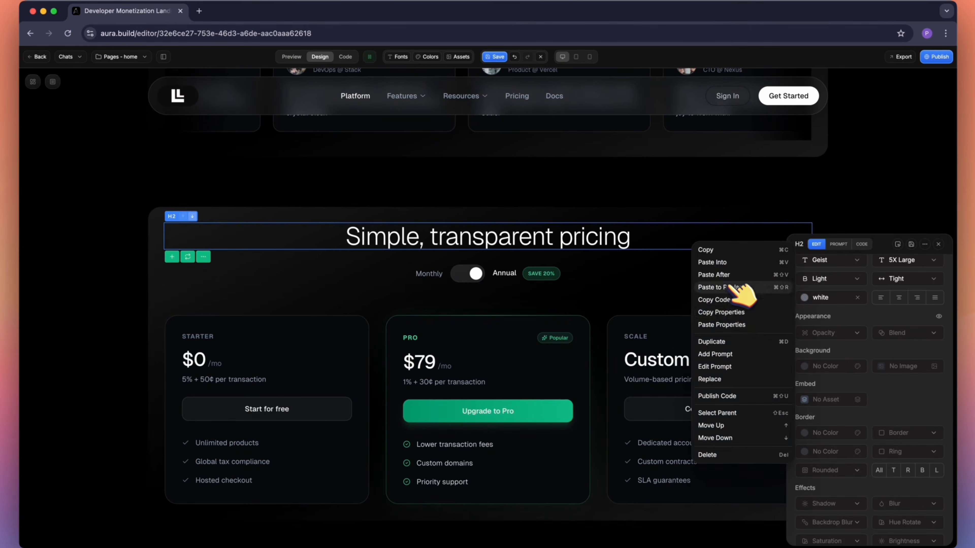
left_click(721, 287)
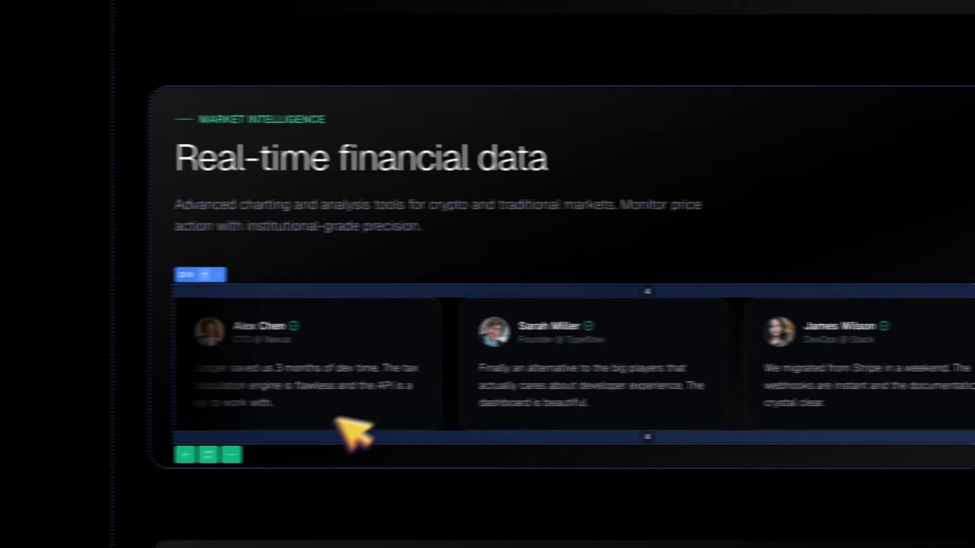
Step: Replace the testimonials strip with the Stacked Testimonial Cards component and prompt it to adapt to dark mode using this landing page's brand and style
left_click(112, 455)
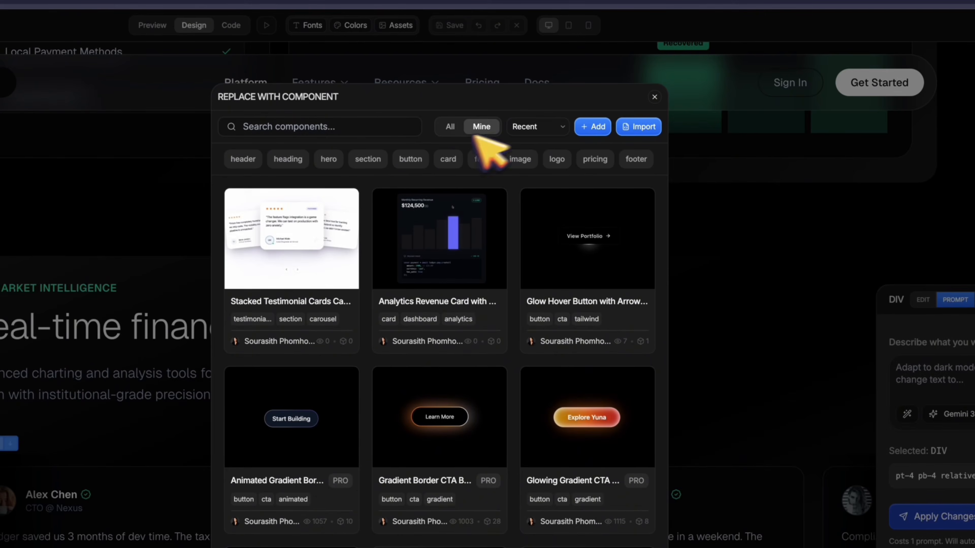
left_click(342, 204)
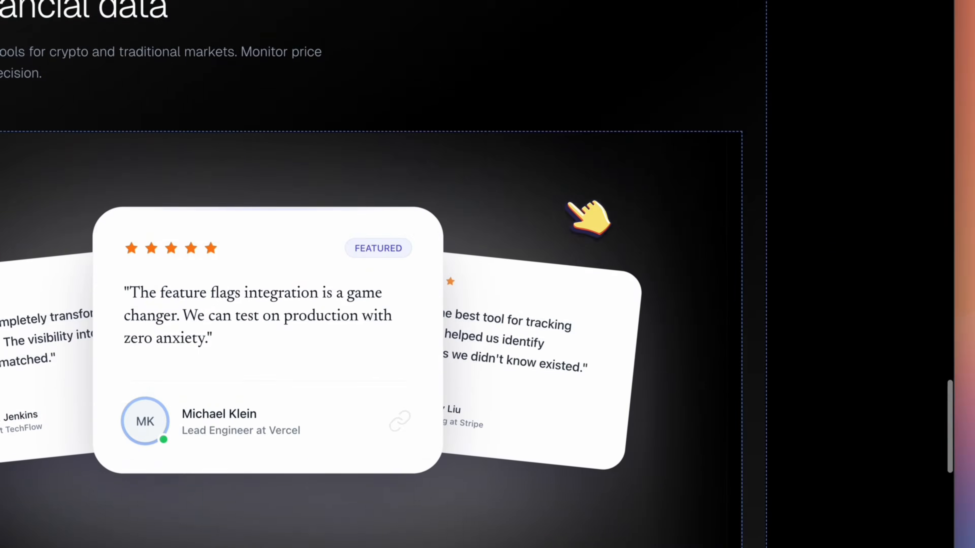
left_click(691, 155)
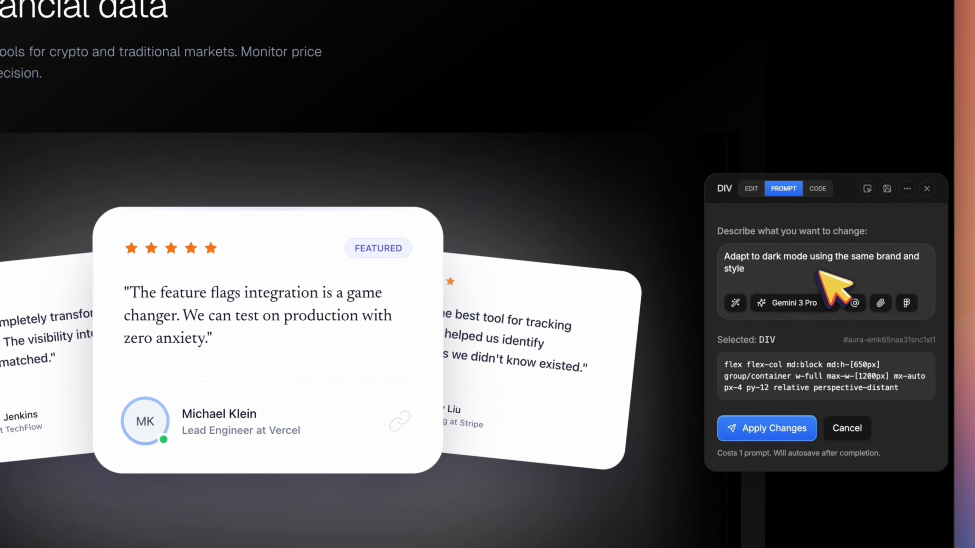
type("ge")
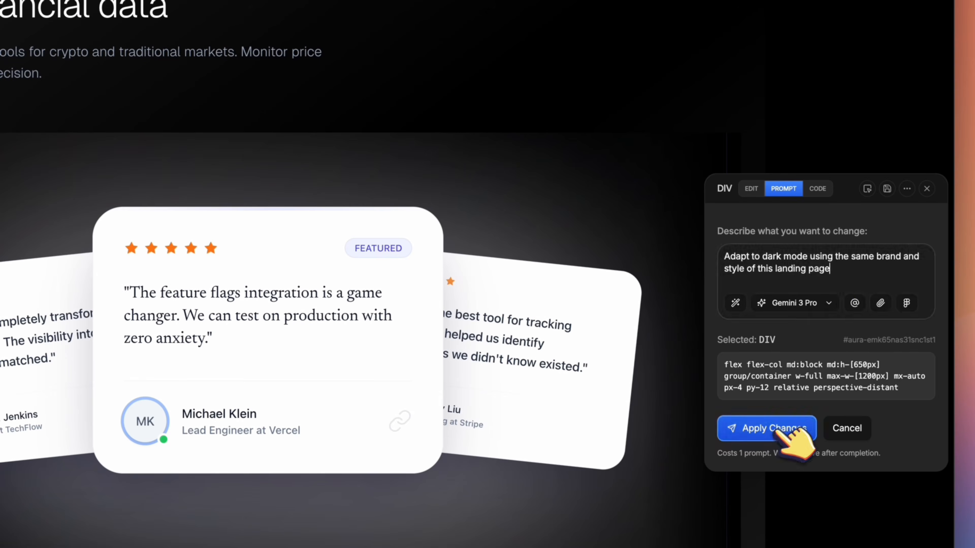
left_click(771, 429)
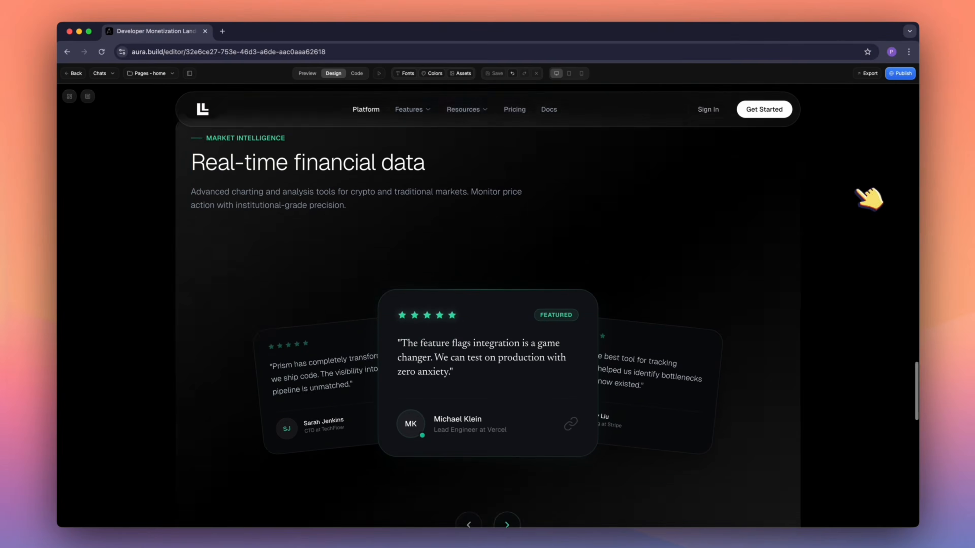
Step: Change the testimonials header's label to "Testimonials" and its heading to "Trusted by financial teams"
left_click(721, 186)
left_click(269, 175)
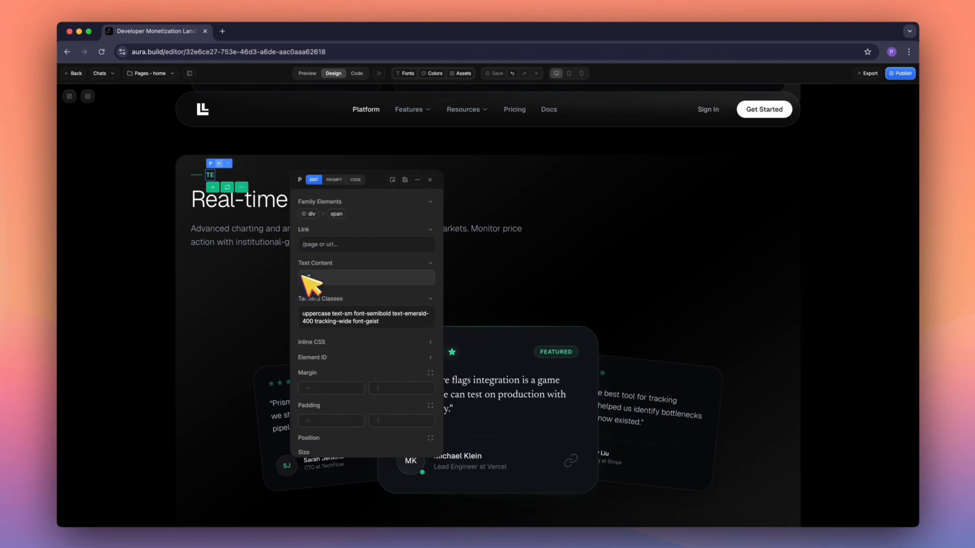
left_click(273, 209)
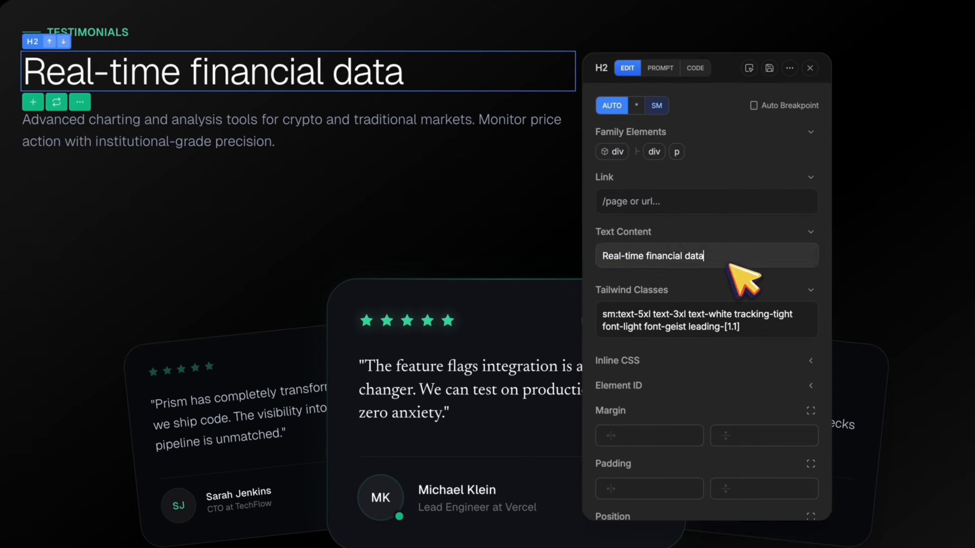
left_click_drag(625, 317, 524, 304)
type("Trusted by")
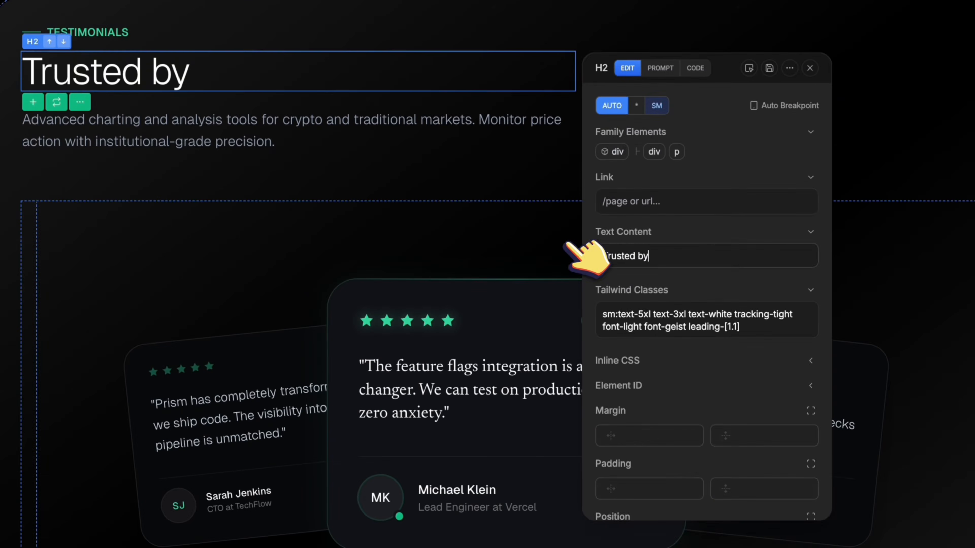
type(" financial teams")
Step: Rewrite the testimonials description as real feedback from analysts using our platform to make faster, data-driven decisions
left_click(415, 130)
left_click_drag(802, 340, 569, 269)
type("Real feedback from analysts,")
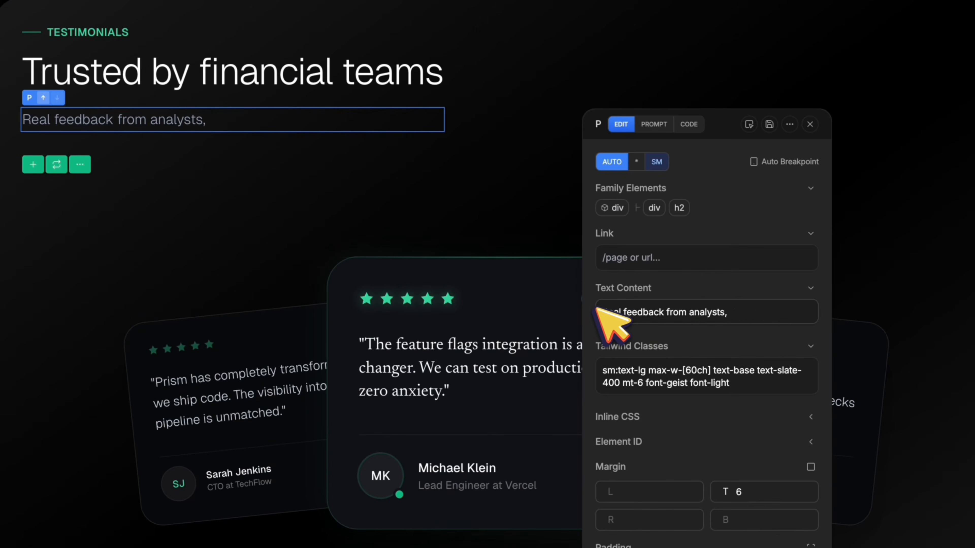
type("using our platform to make faster, data-driven deci")
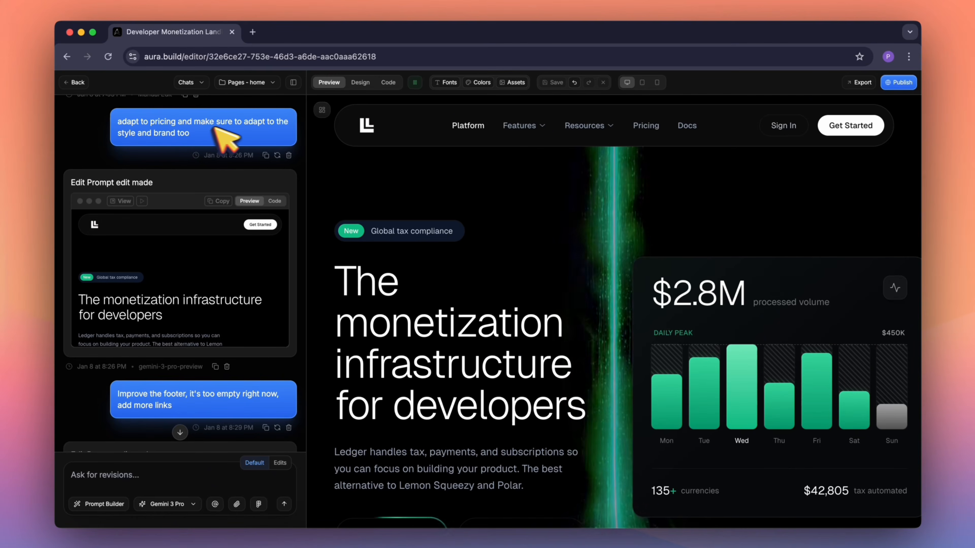
Step: Review the pricing and footer prompts in the chat history and inspect the full-width page preview down to the pricing section
scroll(101, 170, "down", 3)
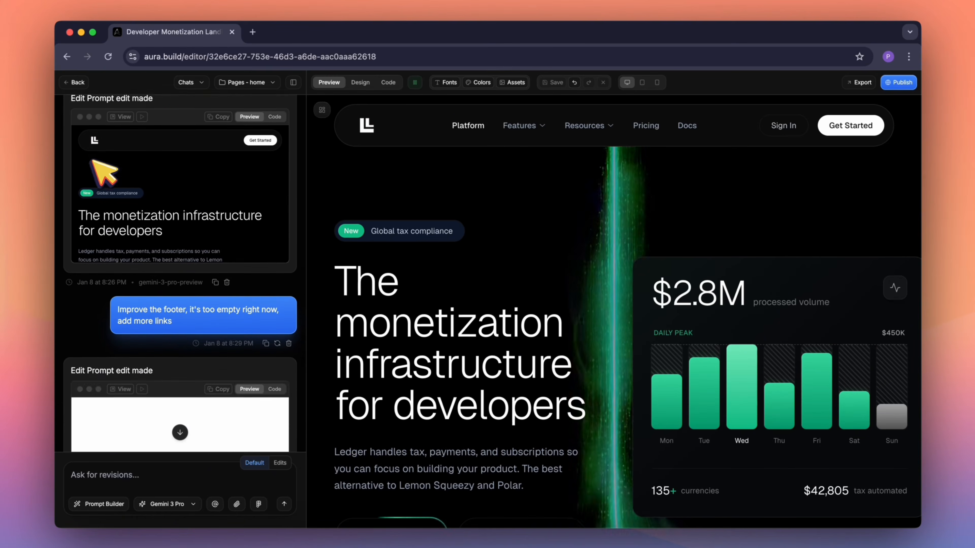
scroll(146, 301, "up", 4)
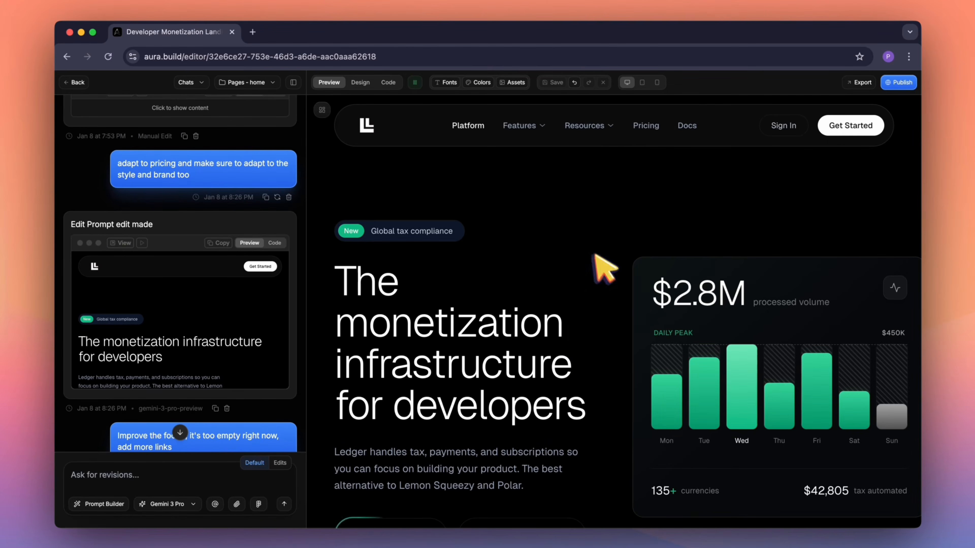
scroll(603, 267, "down", 5)
scroll(595, 261, "down", 1)
left_click(293, 82)
scroll(714, 250, "down", 20)
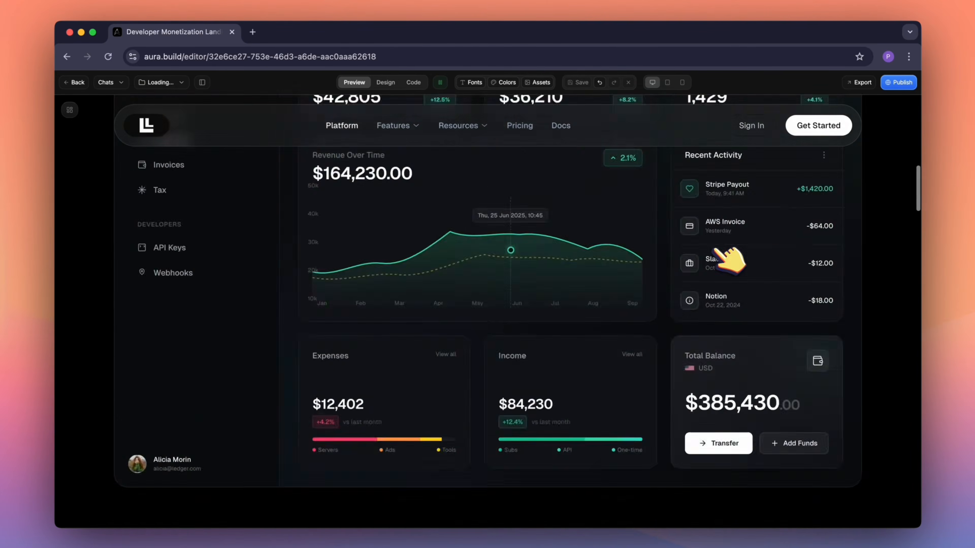
scroll(730, 260, "down", 20)
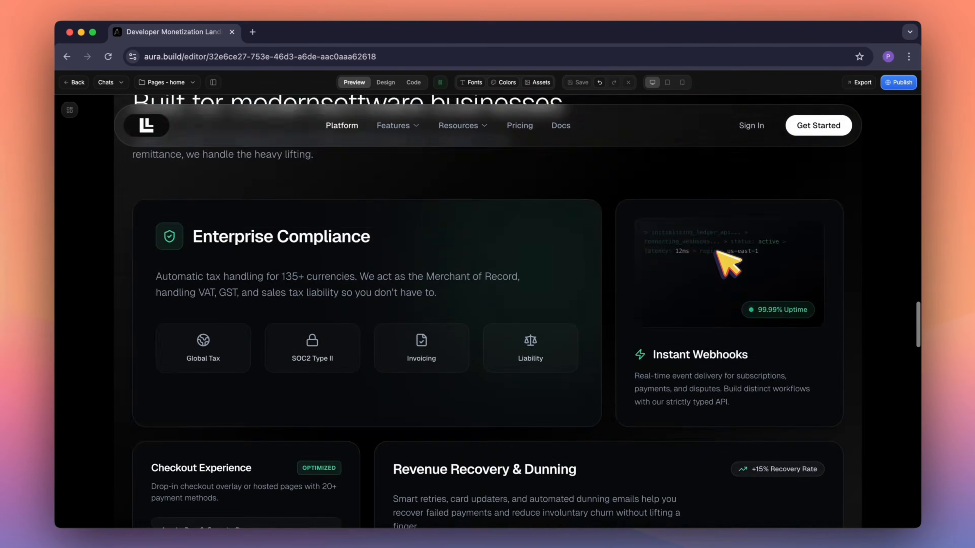
scroll(722, 261, "down", 20)
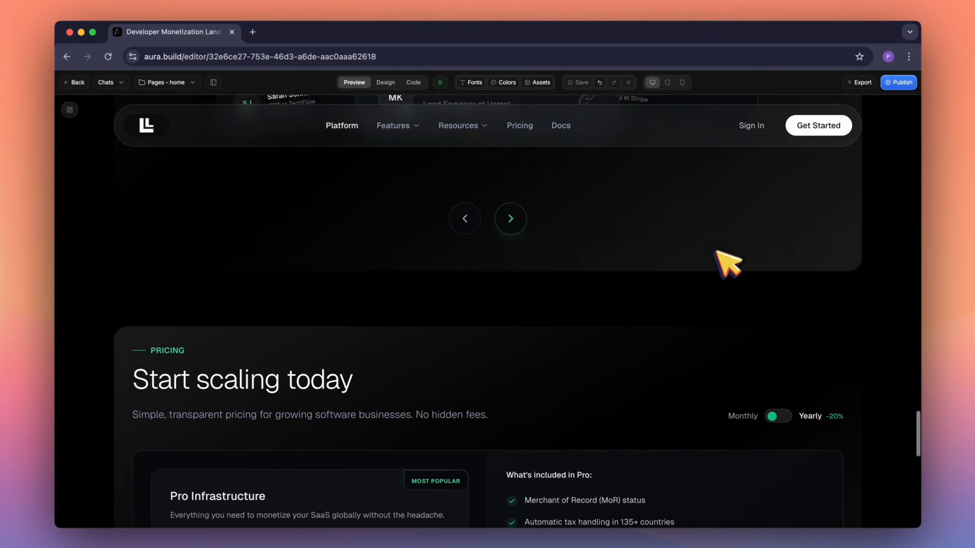
scroll(727, 263, "down", 2)
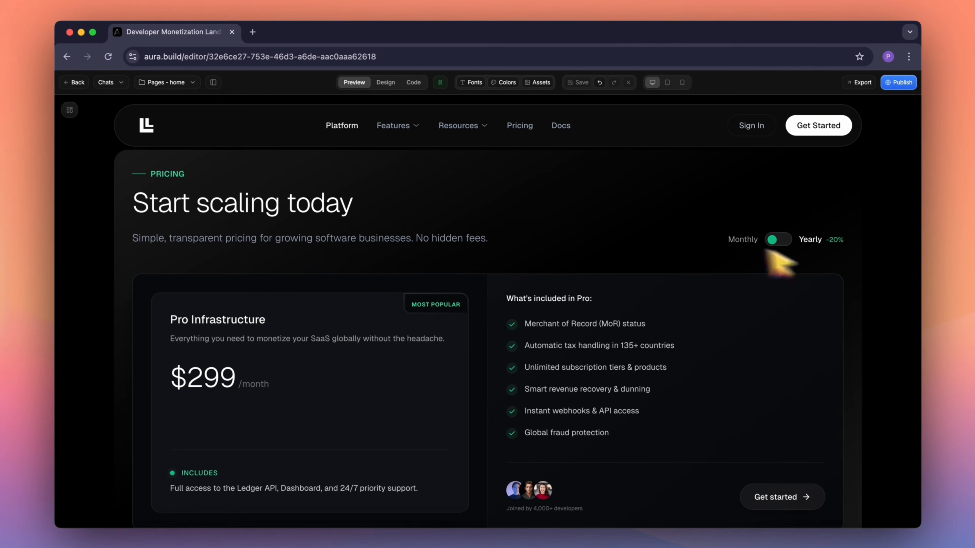
scroll(825, 327, "down", 3)
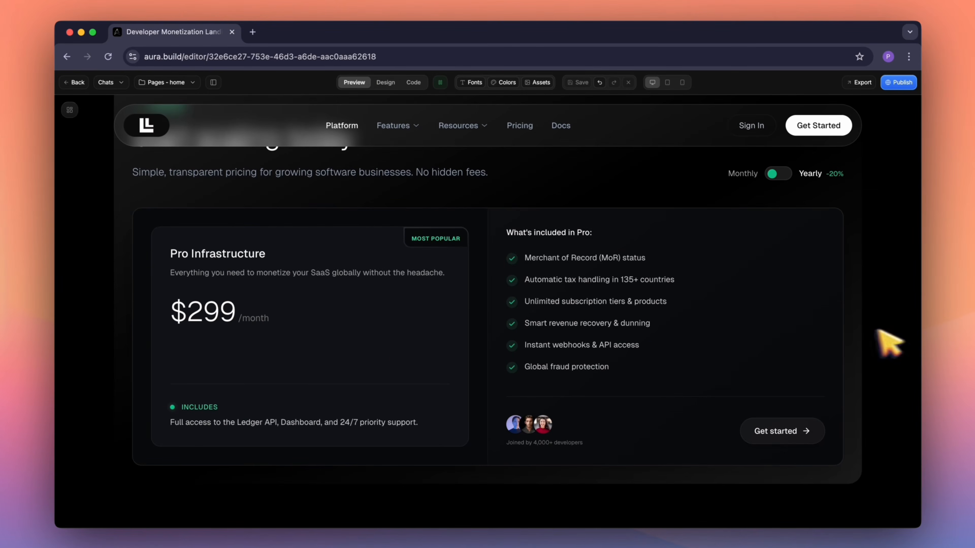
Step: Open the version made by the footer improvement prompt and inspect the page down towards its footer
left_click(213, 83)
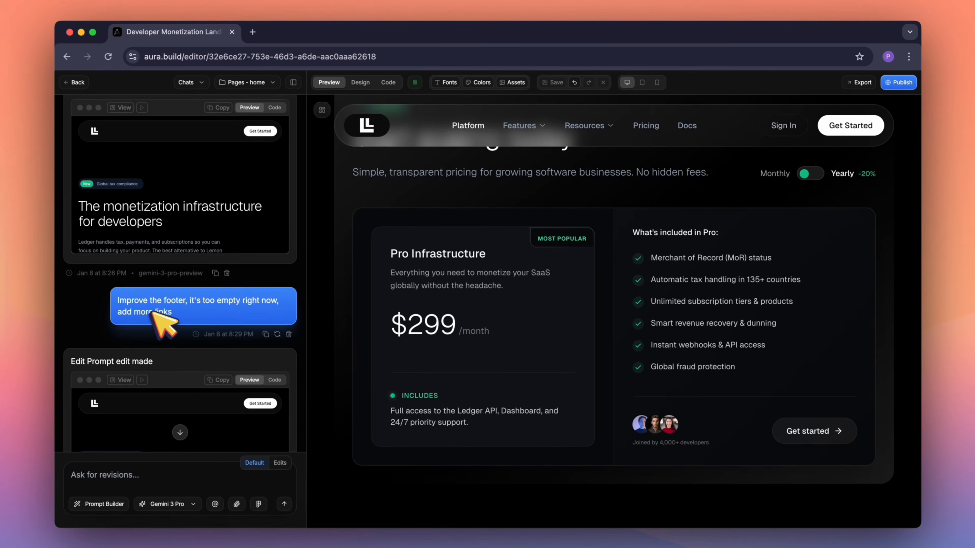
left_click(127, 378)
scroll(464, 359, "down", 10)
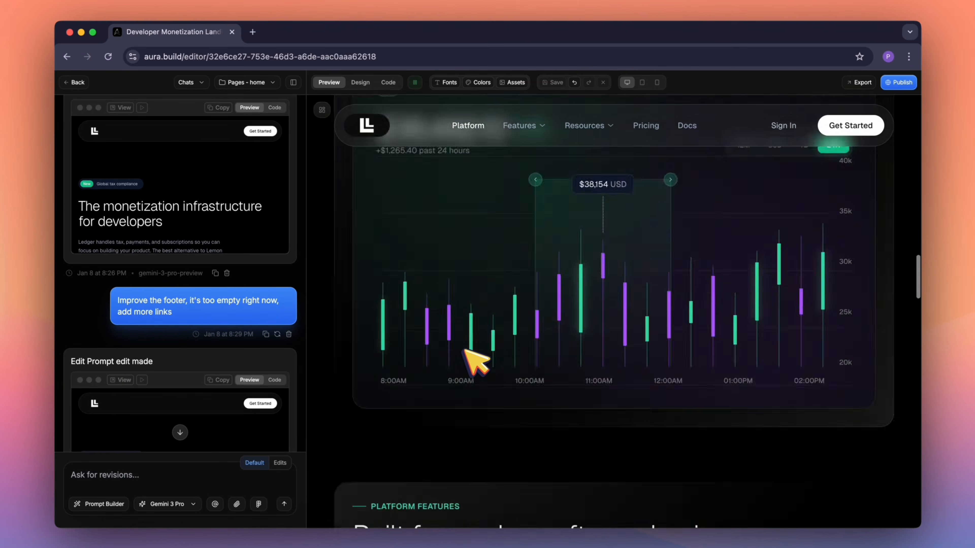
scroll(465, 351, "down", 15)
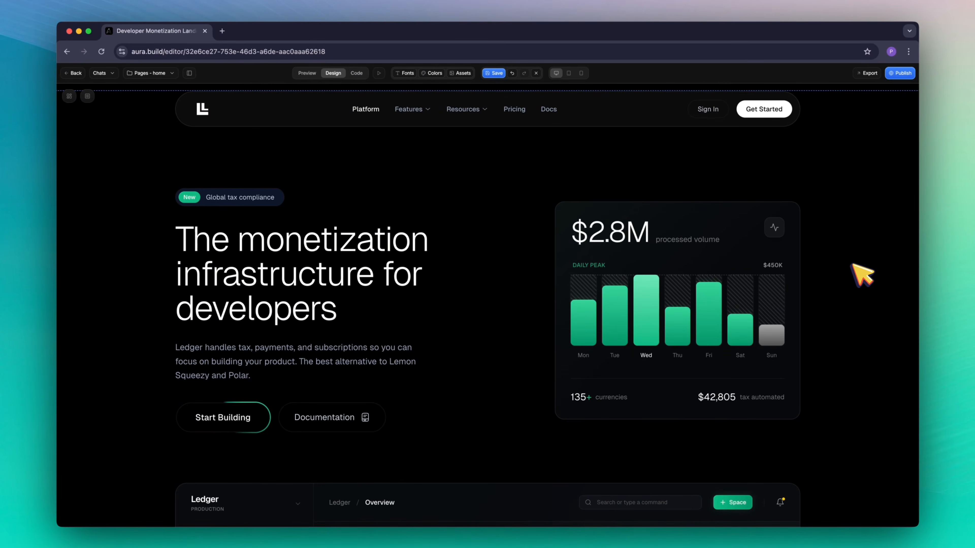
Step: Prompt the $2.8M processed volume card to loop a subtle count-up on the main metric and a staggered bottom-up bar growth, easing out without bounce
left_click(570, 210)
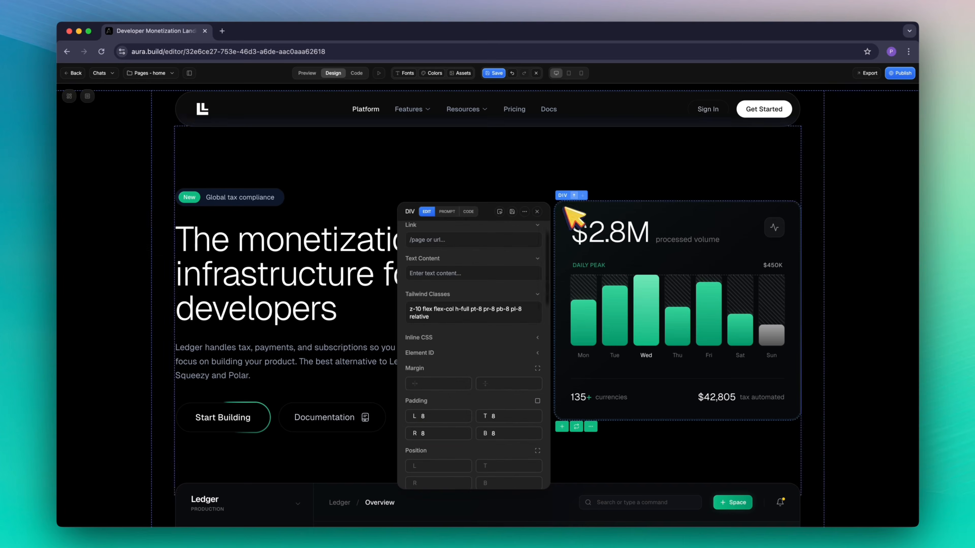
left_click(88, 96)
left_click(105, 96)
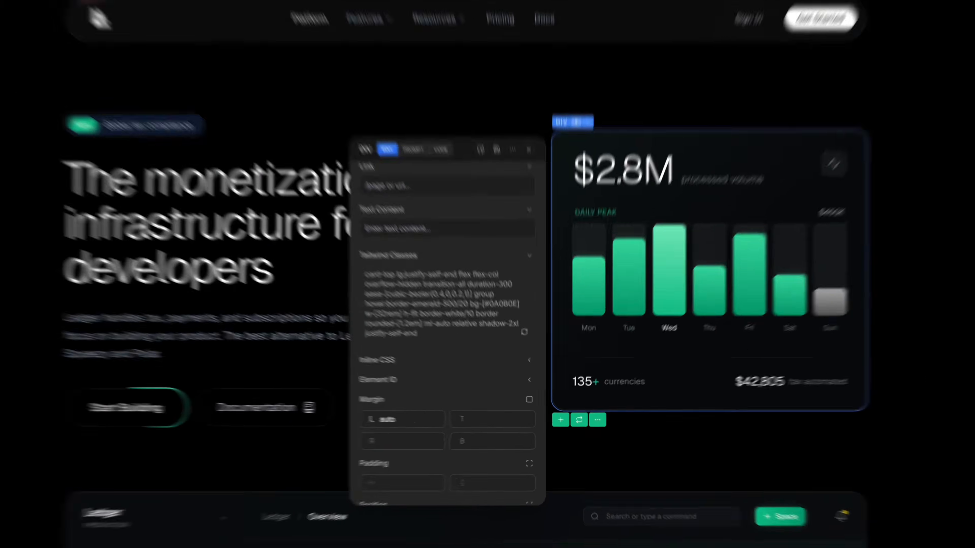
left_click(446, 211)
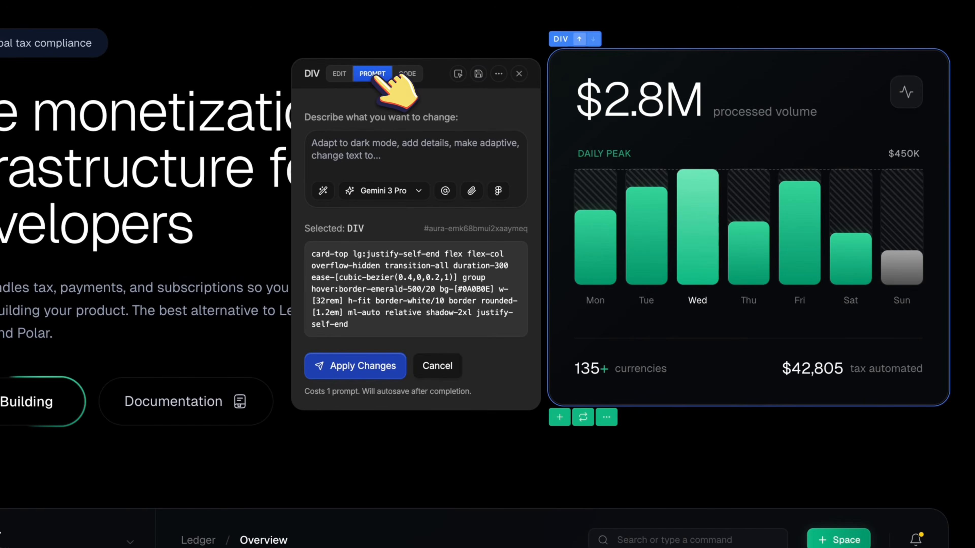
left_click(322, 148)
key("ctrl+v")
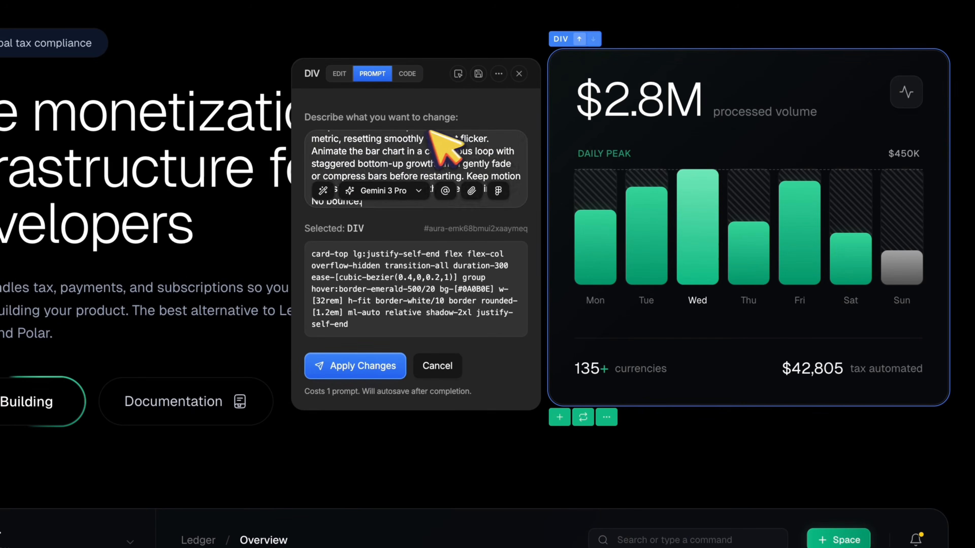
scroll(430, 132, "up", 5)
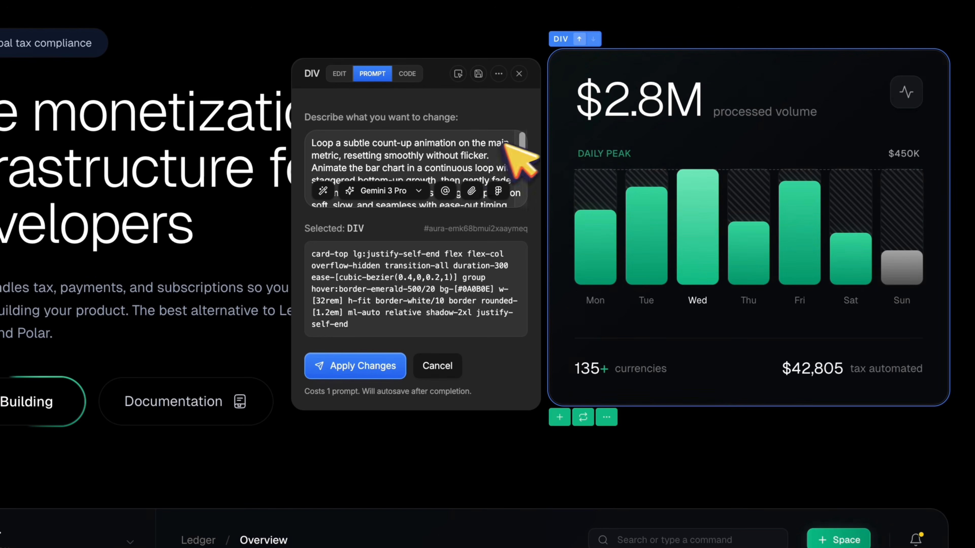
scroll(510, 161, "down", 1)
scroll(510, 160, "down", 3)
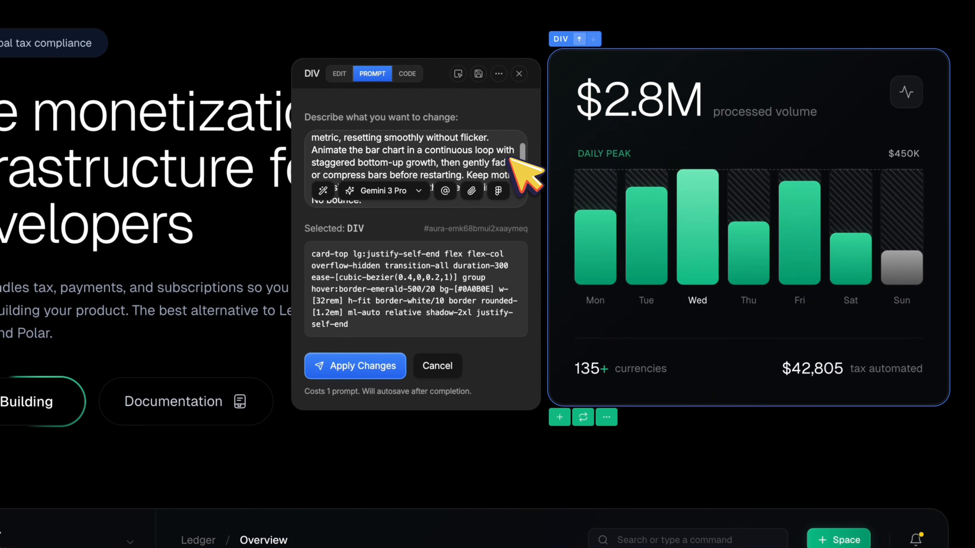
left_click(376, 365)
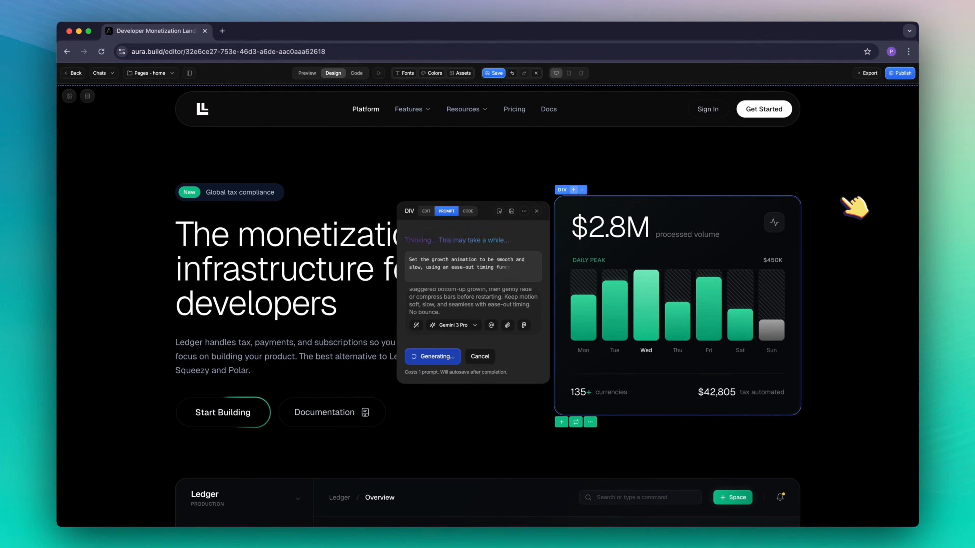
left_click(536, 211)
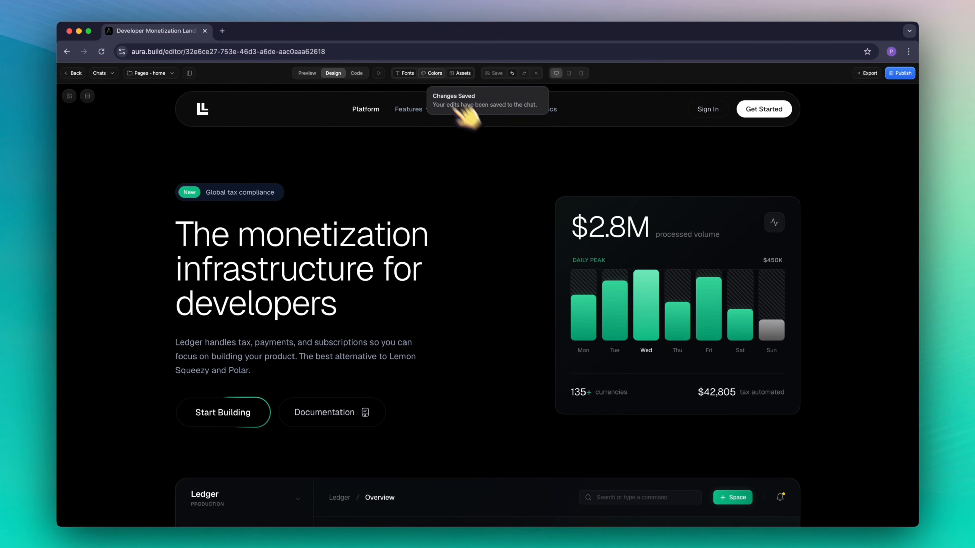
Step: Preview the hero card's looping animation and inspect the page down to the Market Intelligence section
left_click(307, 72)
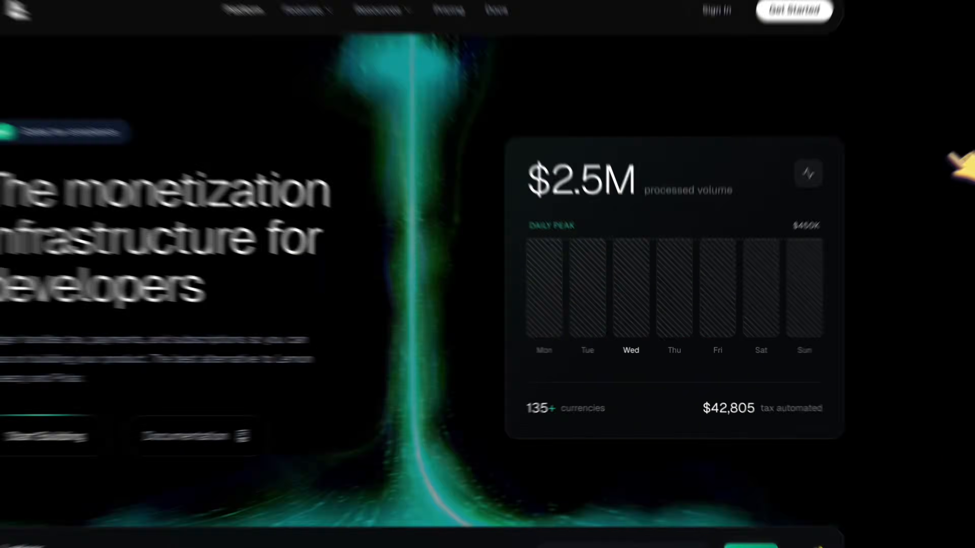
scroll(949, 154, "down", 10)
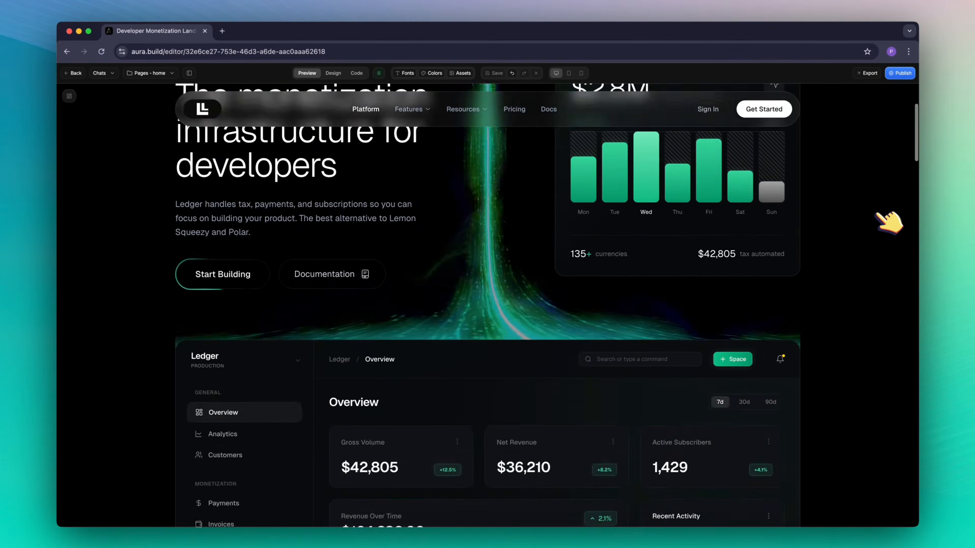
scroll(897, 323, "up", 1)
scroll(897, 329, "down", 1)
scroll(837, 341, "down", 15)
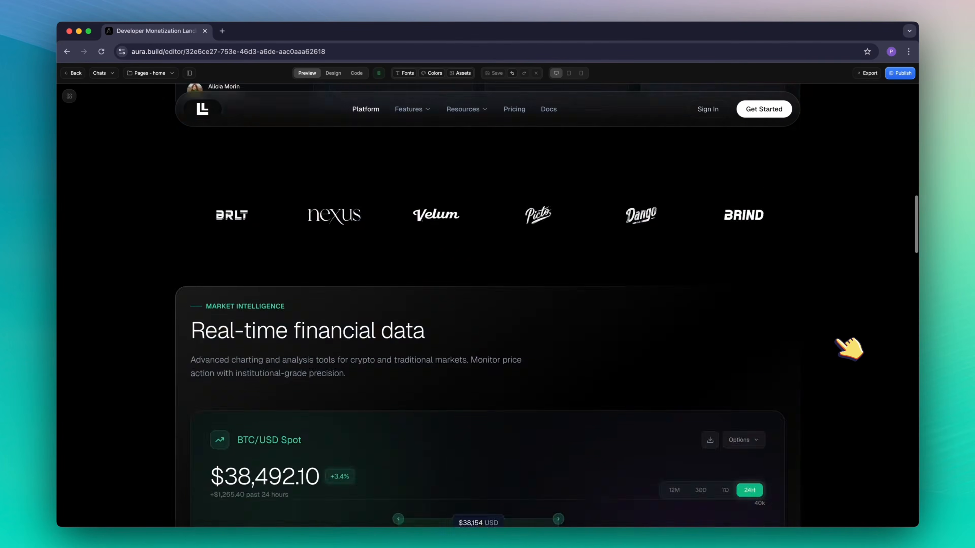
scroll(836, 341, "up", 1)
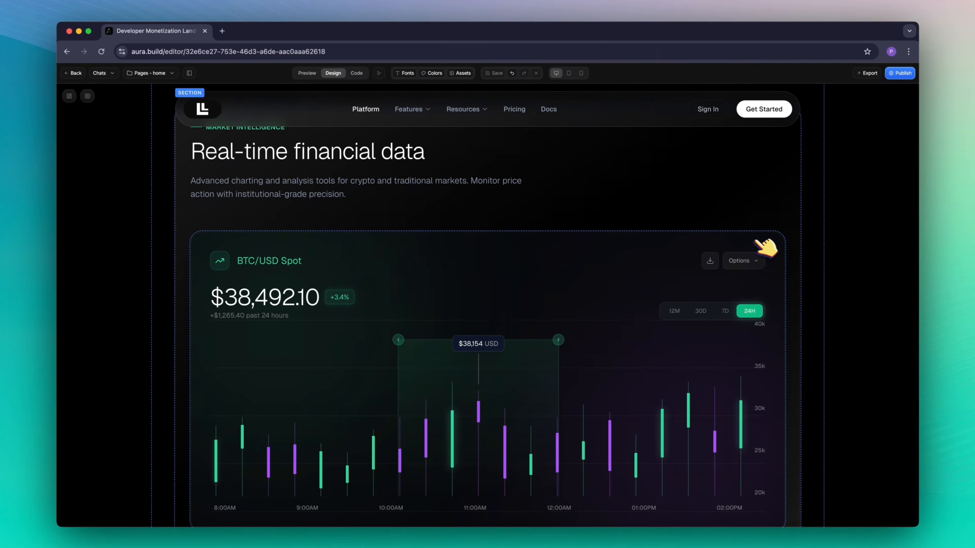
Step: Prompt the BTC/USD Spot chart card to loop slow candles rising from the baseline in a staggered reveal, fading before restart, with ease-out and no bounce
left_click(765, 248)
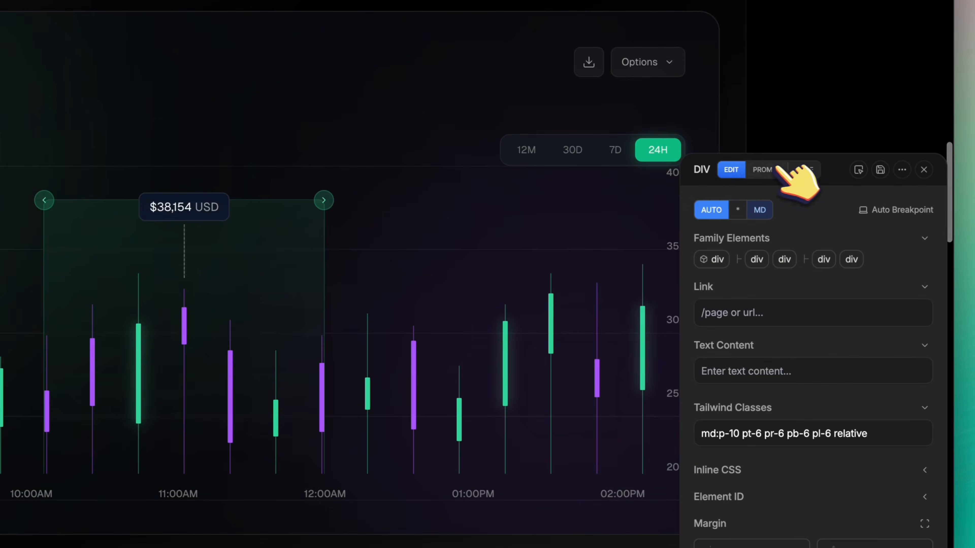
left_click(777, 169)
key("ctrl+v")
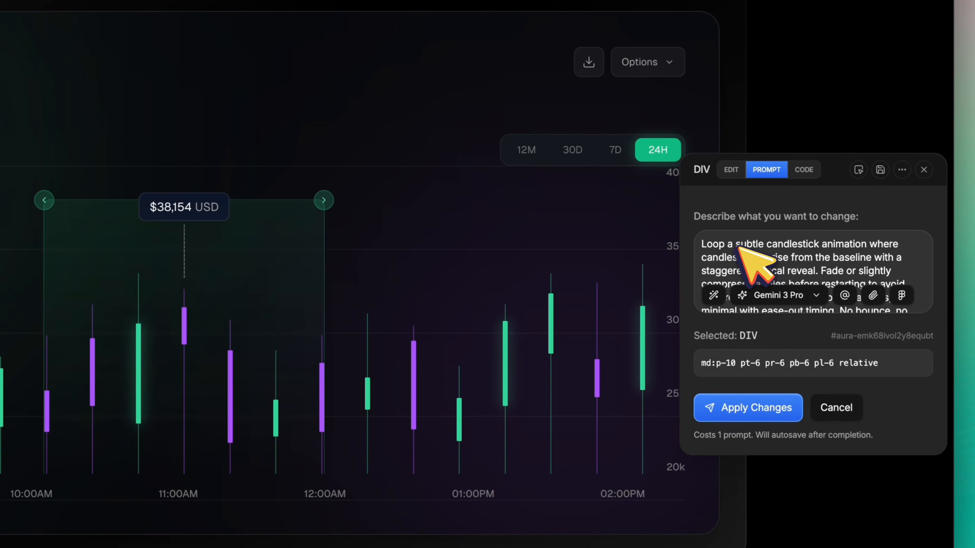
double_click(772, 244)
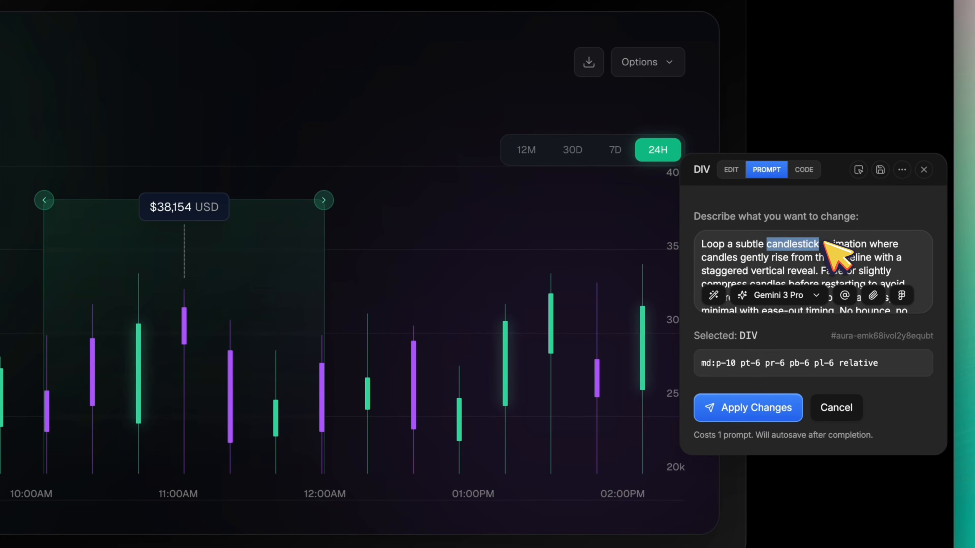
left_click(885, 253)
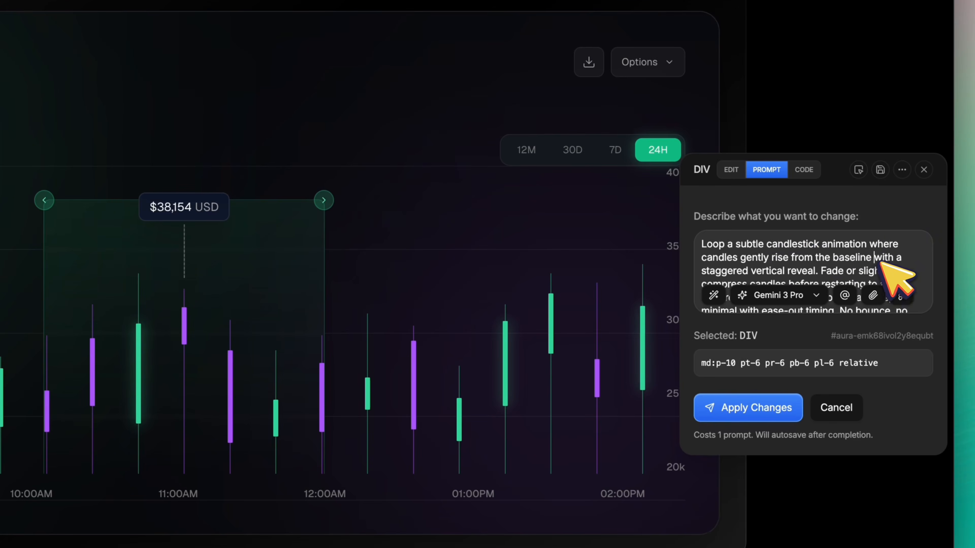
scroll(890, 269, "down", 2)
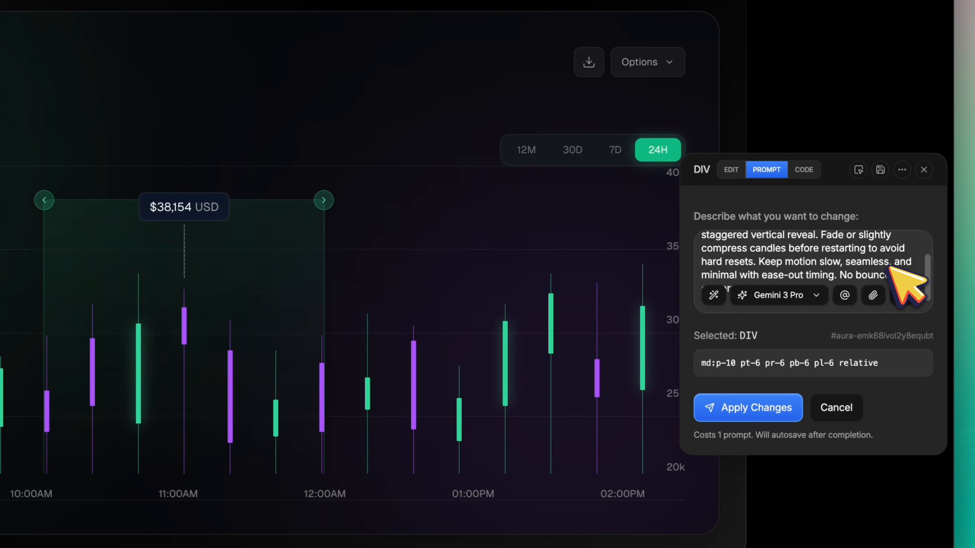
scroll(908, 269, "down", 1)
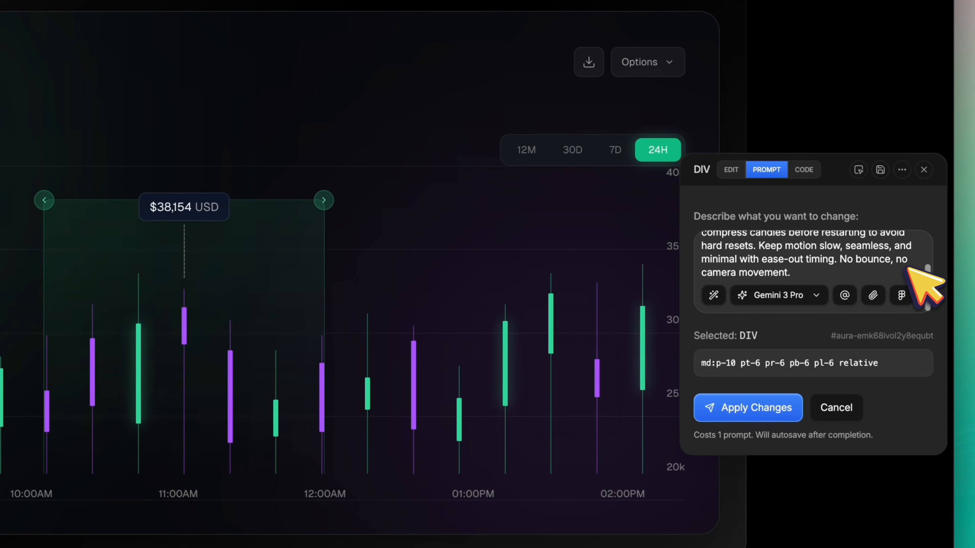
left_click(779, 406)
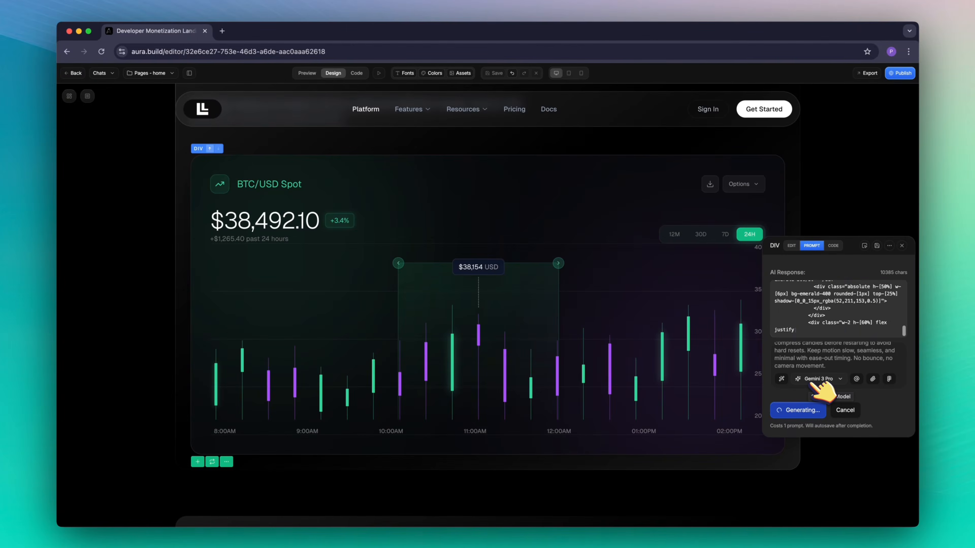
left_click(879, 246)
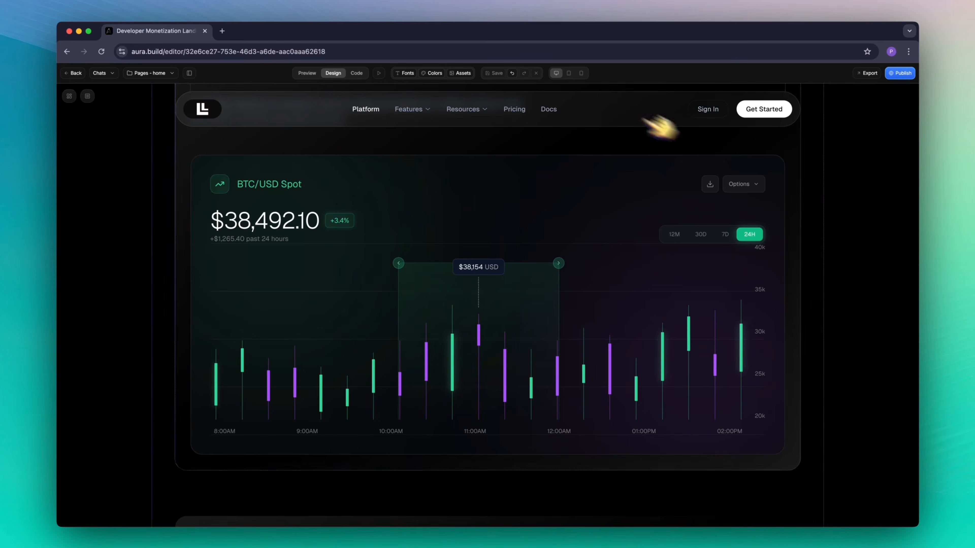
Step: Preview the BTC/USD Spot chart's candlestick animation and inspect the page down to the Enterprise Compliance and Instant Webhooks cards
left_click(307, 73)
scroll(904, 268, "down", 20)
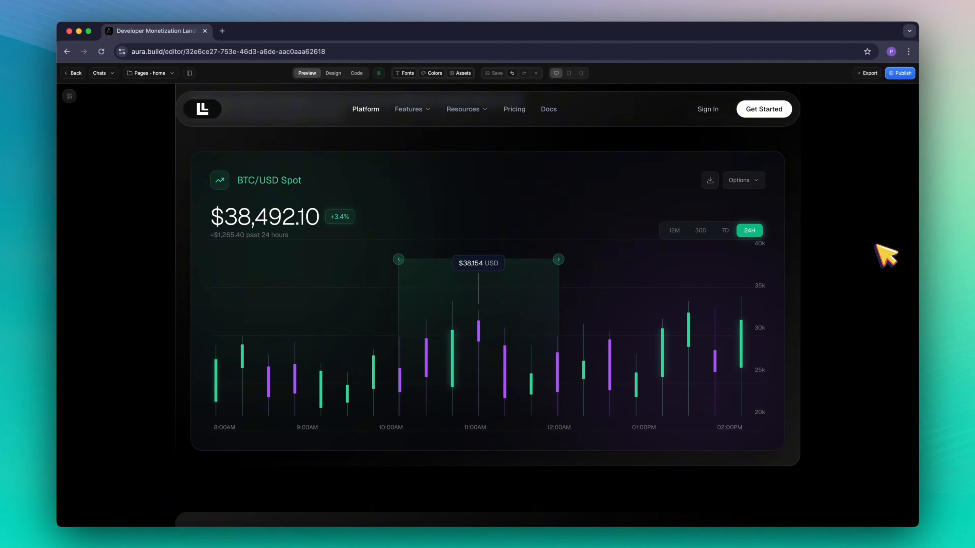
scroll(879, 247, "down", 15)
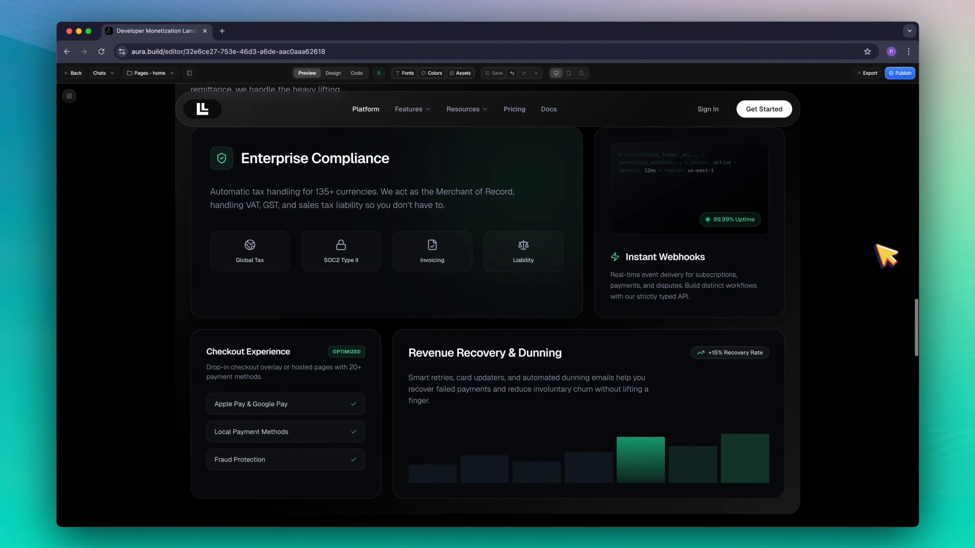
scroll(877, 246, "up", 1)
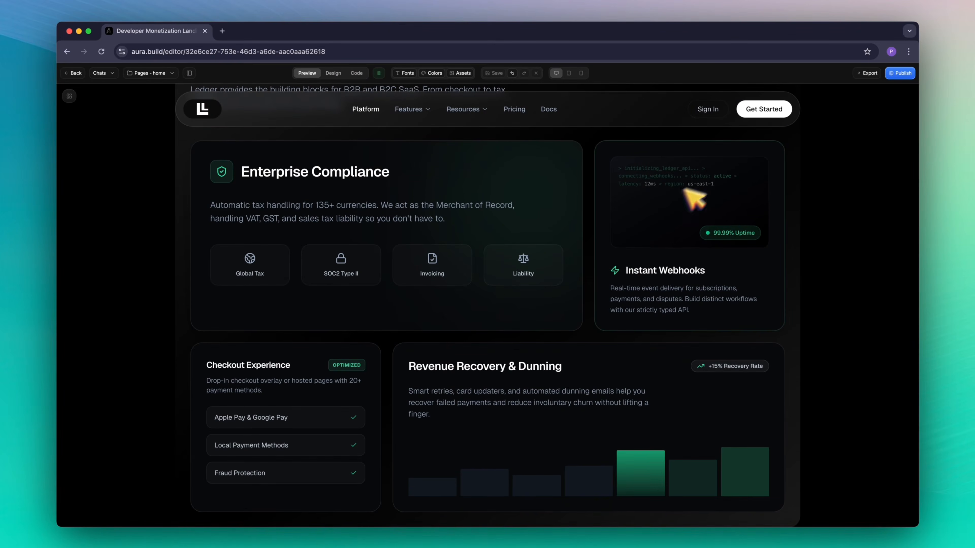
Step: Prompt the Instant Webhooks card to loop a terminal-style animation typing system logs line by line with a blinking cursor, pausing briefly, fading softly and restarting
left_click(695, 199)
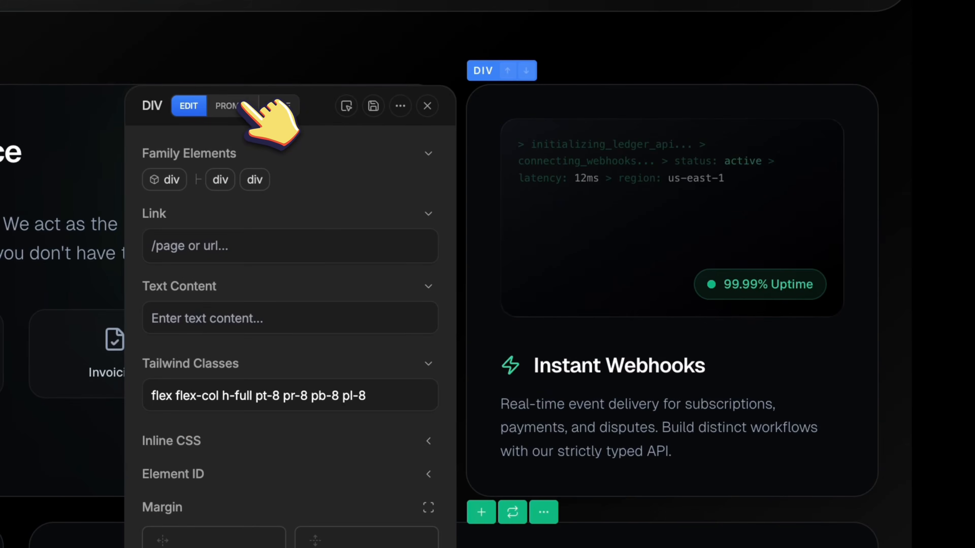
left_click(232, 106)
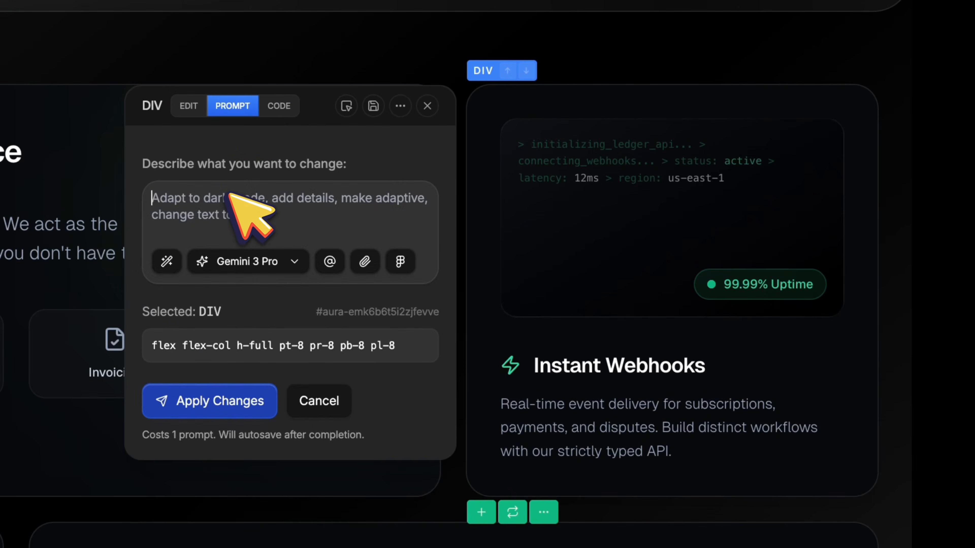
type("Loop a terminal-style animation where system logs are typed line by line with a blinking cursor. After completion, pause briefly, then softly fade and restart.")
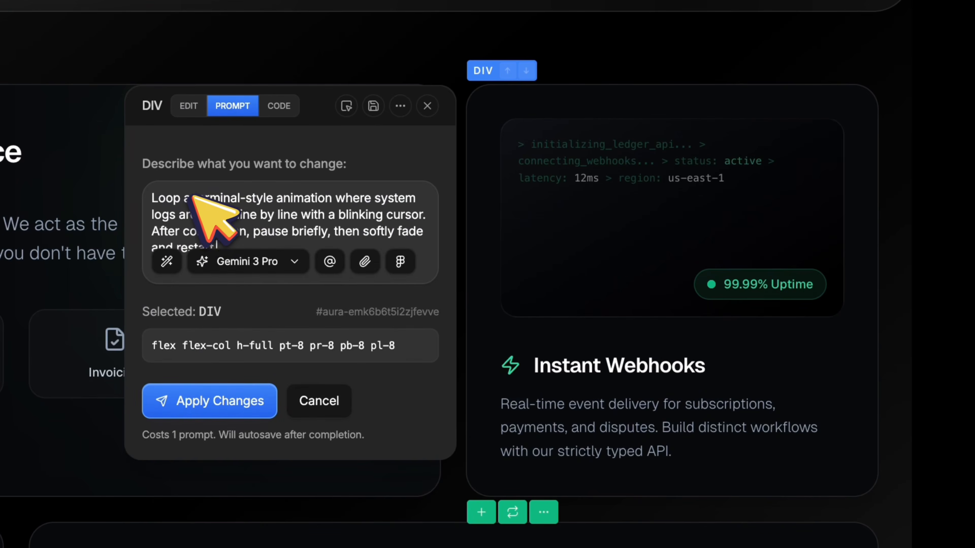
left_click_drag(197, 194, 273, 192)
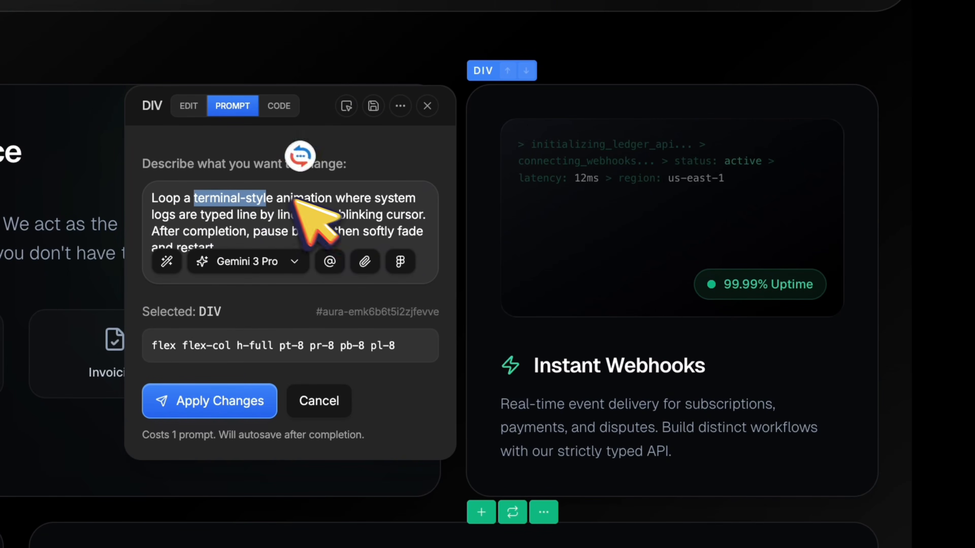
left_click(329, 217)
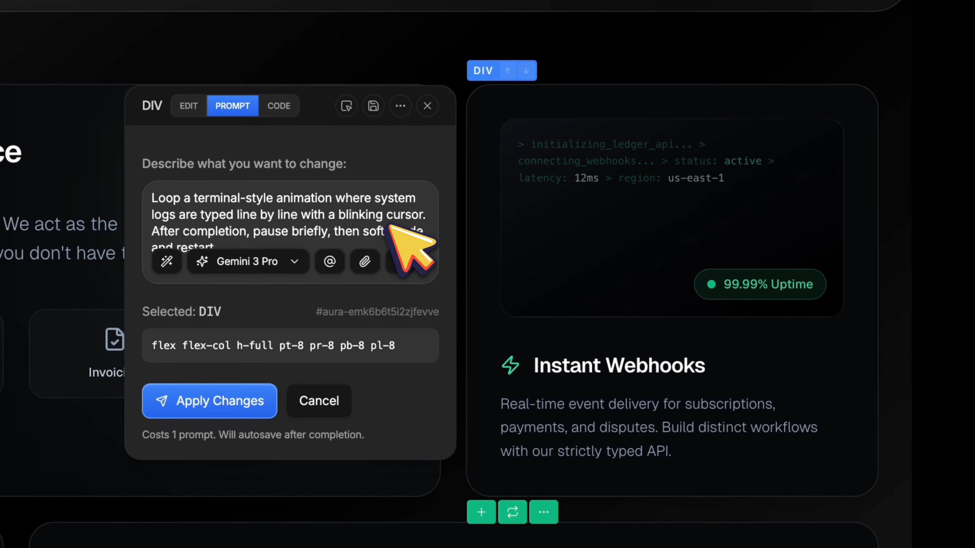
scroll(390, 227, "down", 1)
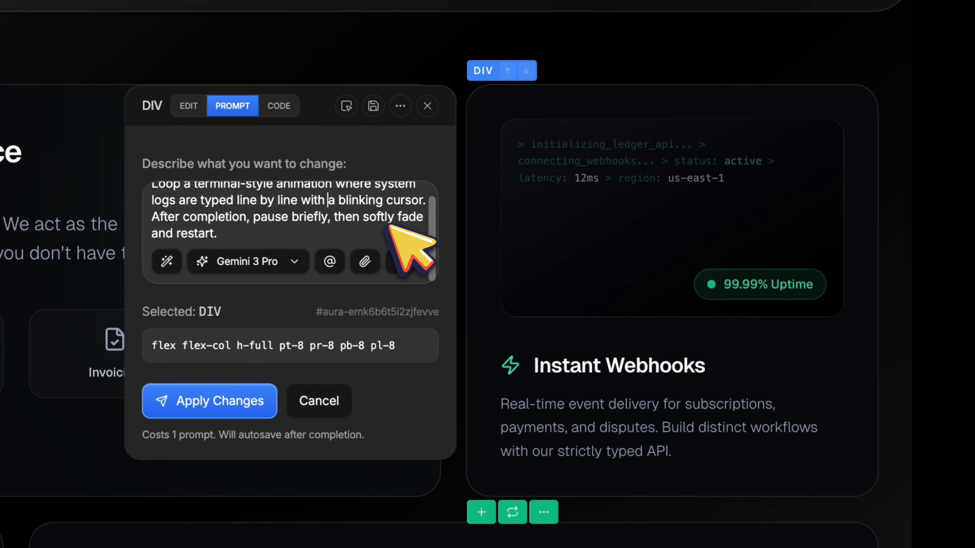
left_click(218, 402)
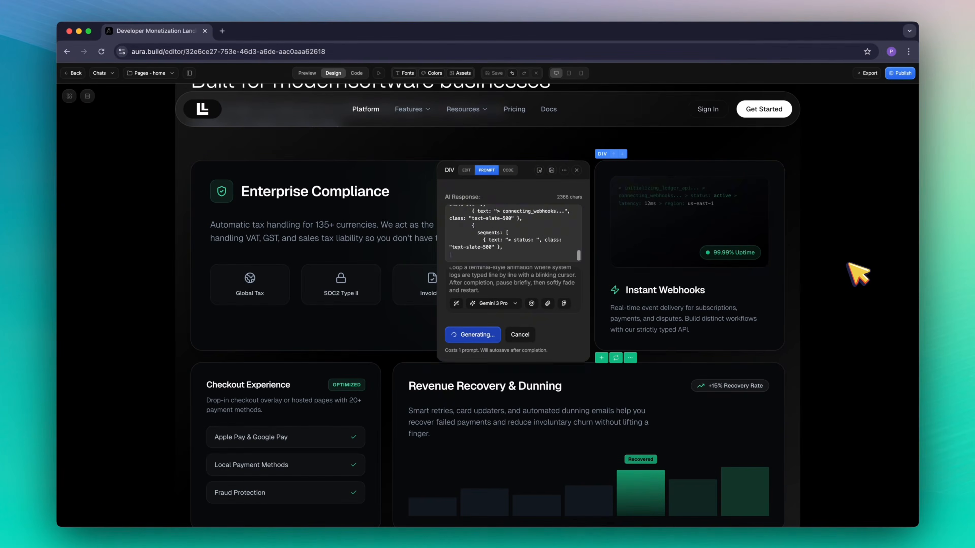
left_click(576, 170)
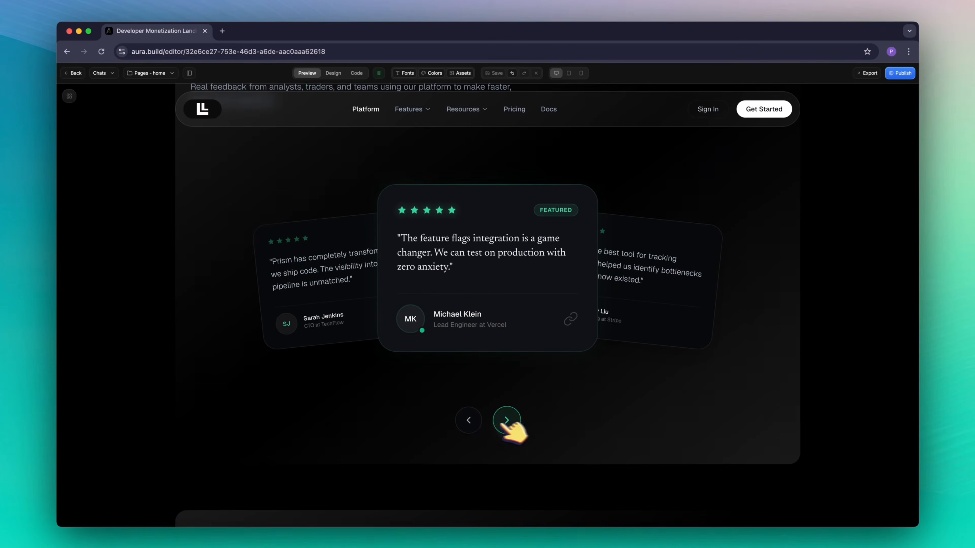
Step: Prompt the testimonials card area so its arrows swipe cards horizontally, moving the next card into the center with smooth easing and subtle scale/opacity transitions
scroll(515, 430, "up", 1)
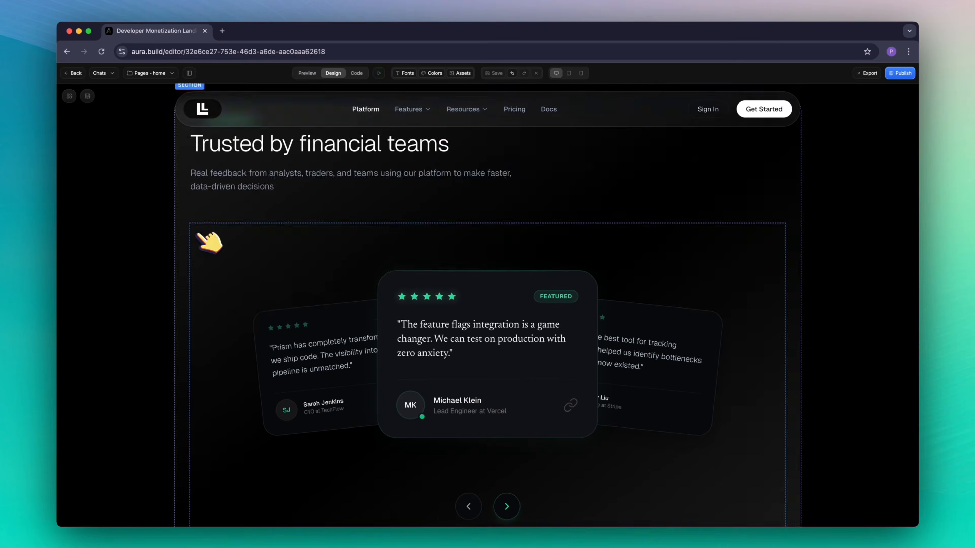
left_click(199, 234)
left_click(831, 163)
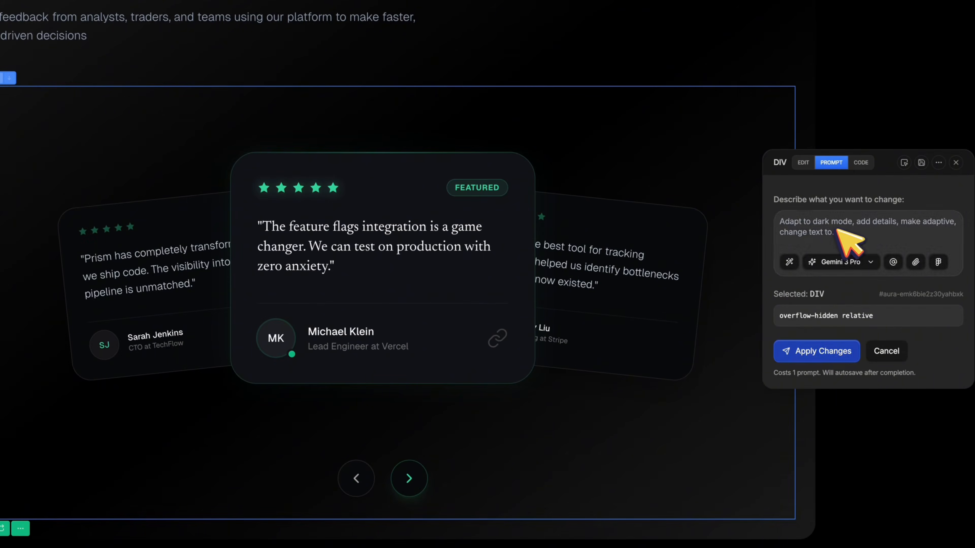
left_click(846, 241)
type("Clicking arrows swipes cards horizontally, moving the next card to the center with smooth easing and subtle scale/opacity transitions")
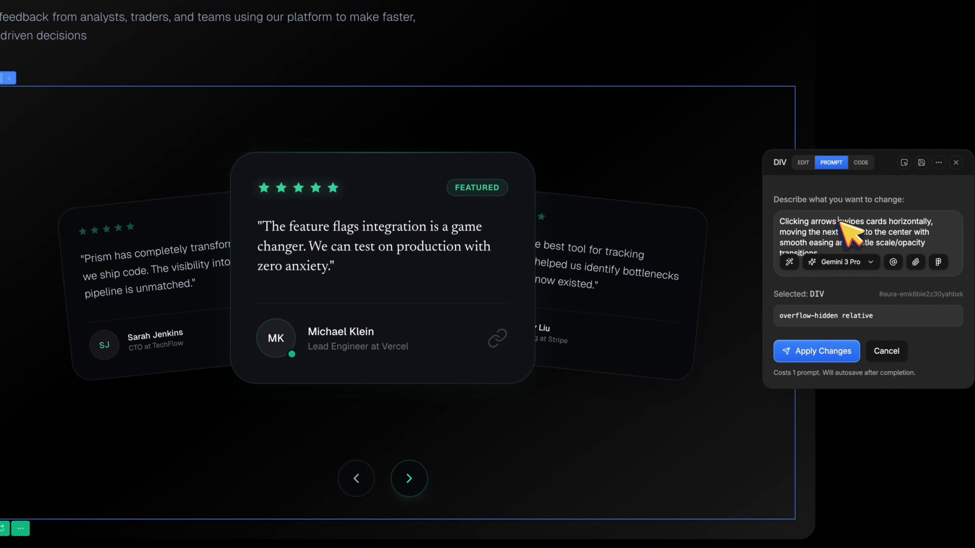
left_click_drag(837, 222, 775, 226)
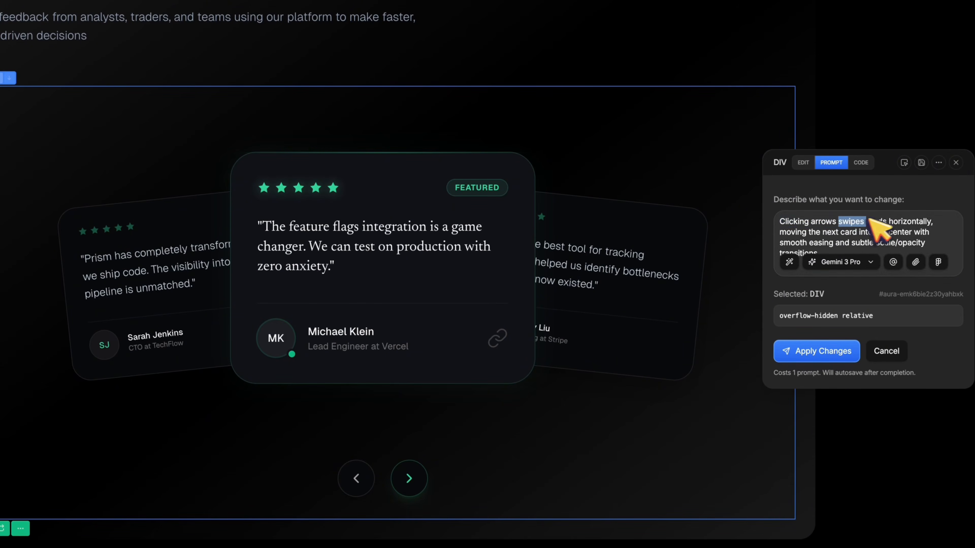
scroll(942, 238, "down", 1)
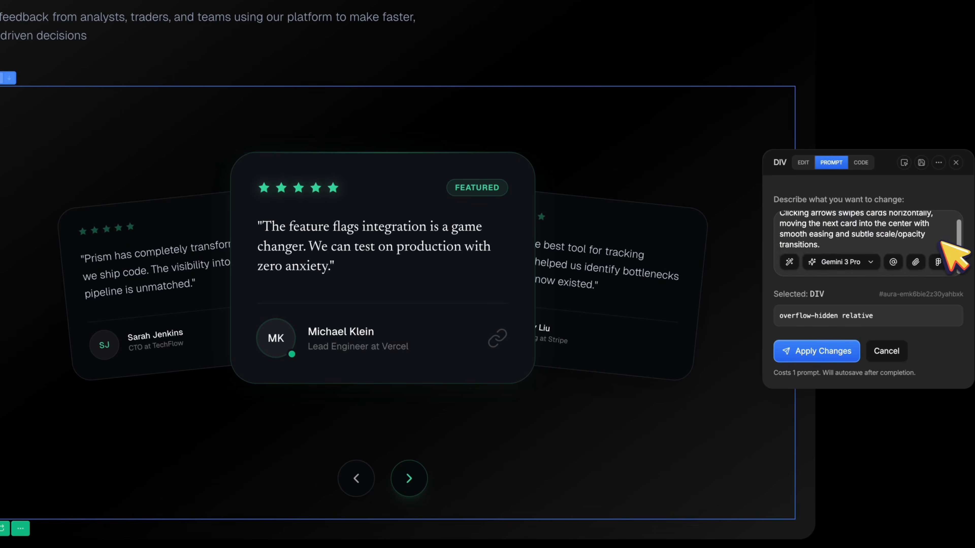
left_click(821, 352)
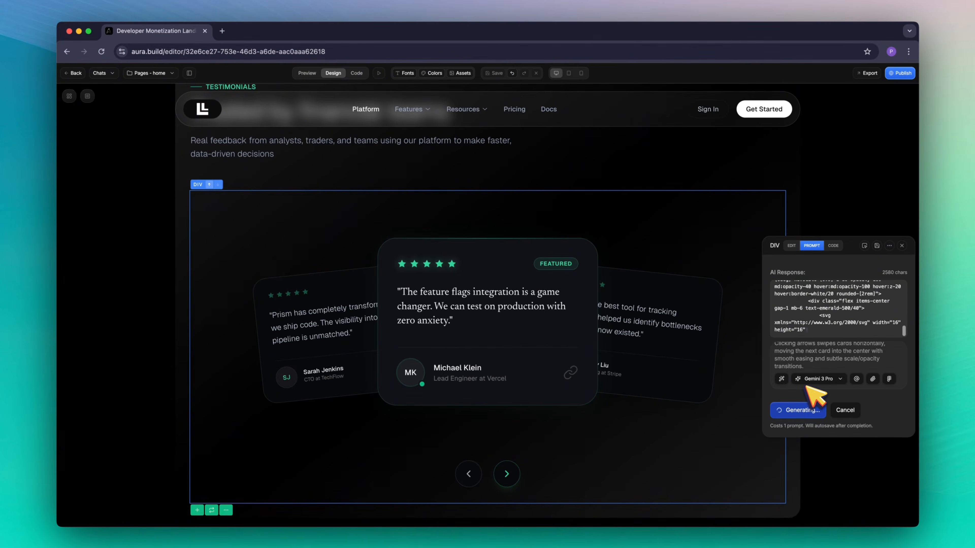
Step: Preview the testimonials section and cycle forward through its cards to check the swipe transition
left_click(307, 72)
scroll(649, 318, "down", 20)
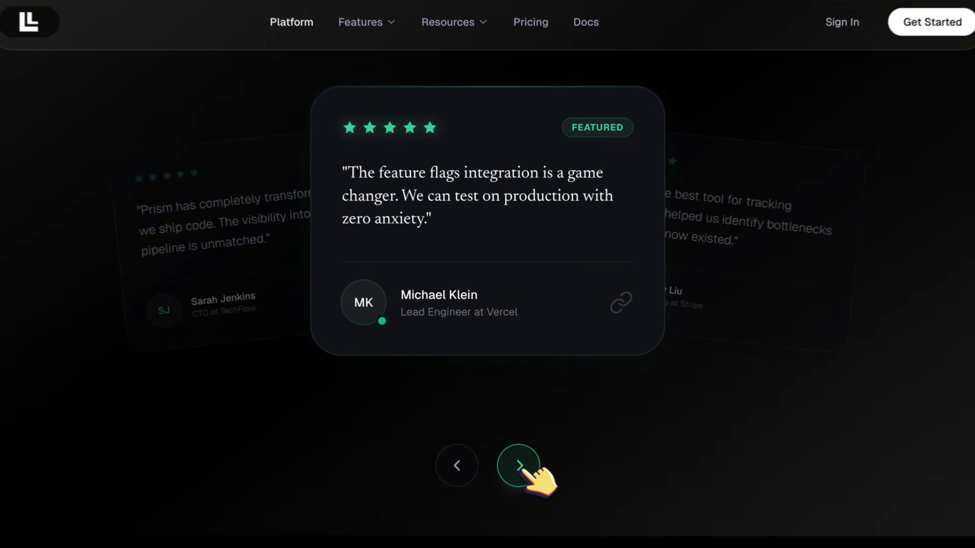
left_click(518, 466)
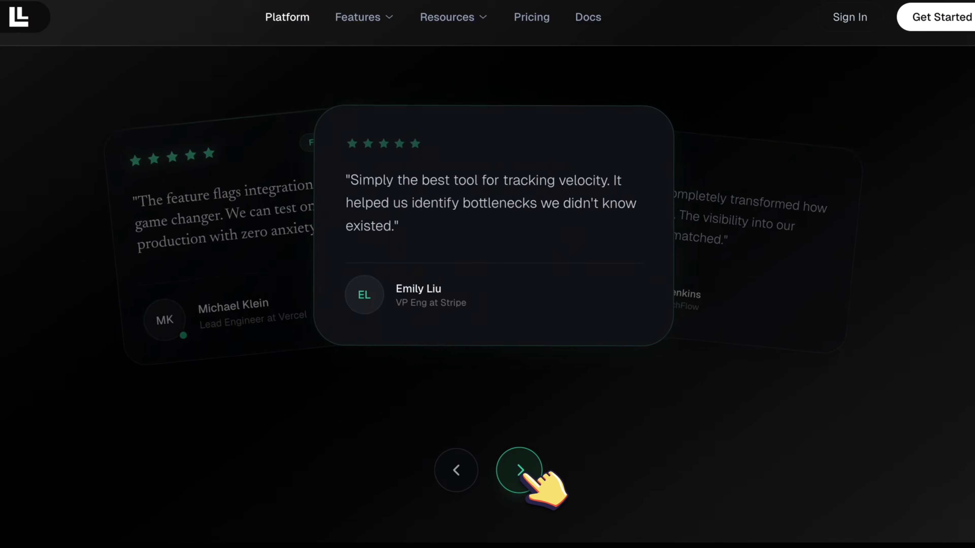
left_click(519, 466)
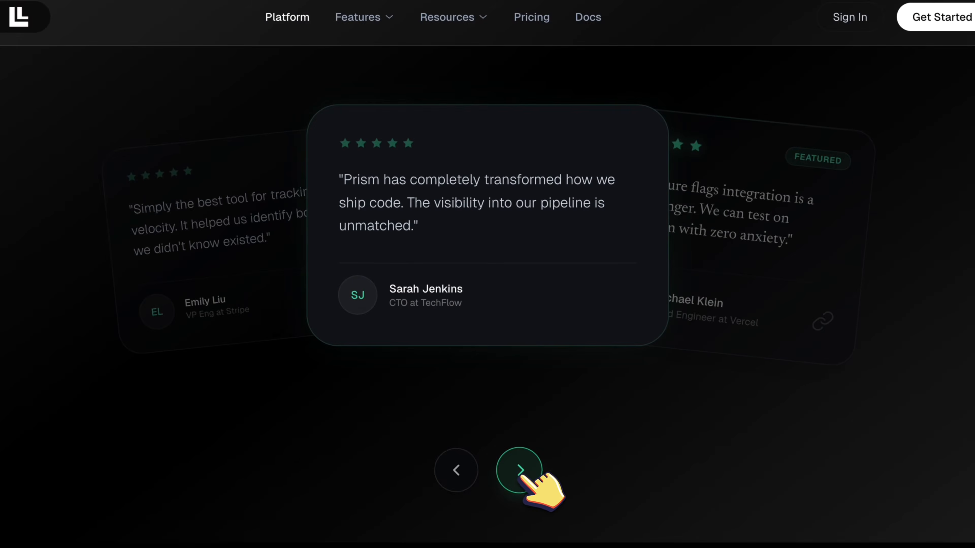
left_click(520, 470)
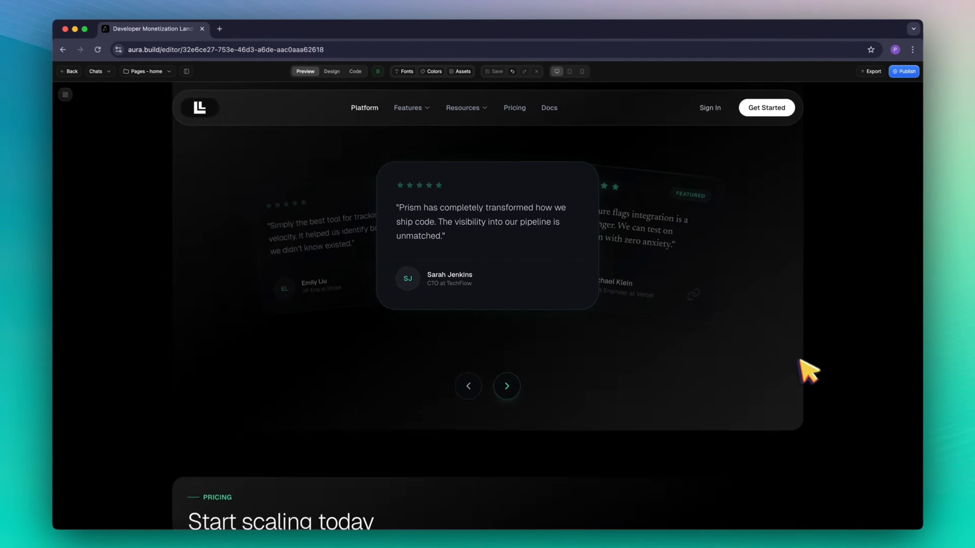
Step: Prompt the Pricing section to make its Monthly/Yearly toggle functional, smoothly animating the annual price, "/year" label and -20% indicator, plus a cursor-following flashlight hover effect
scroll(817, 380, "down", 5)
scroll(818, 380, "down", 3)
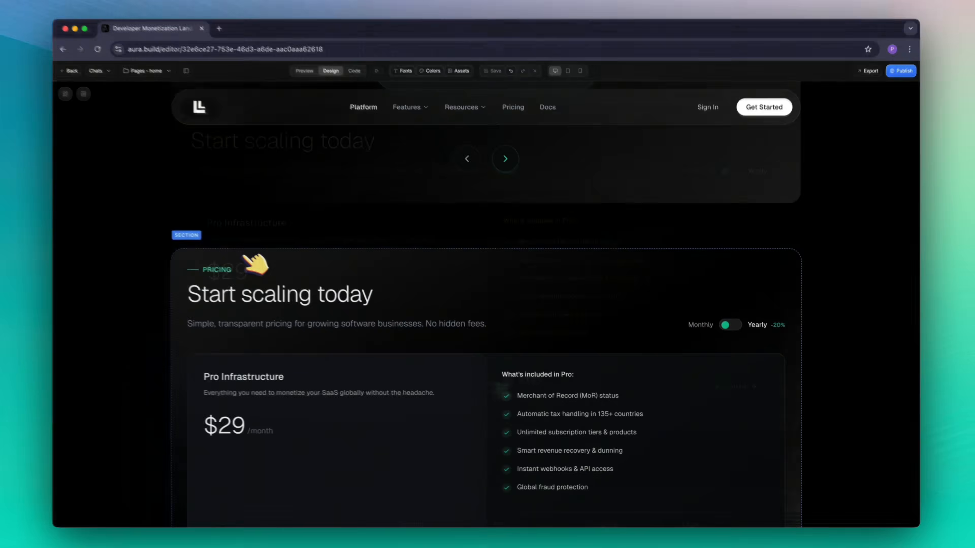
left_click(242, 255)
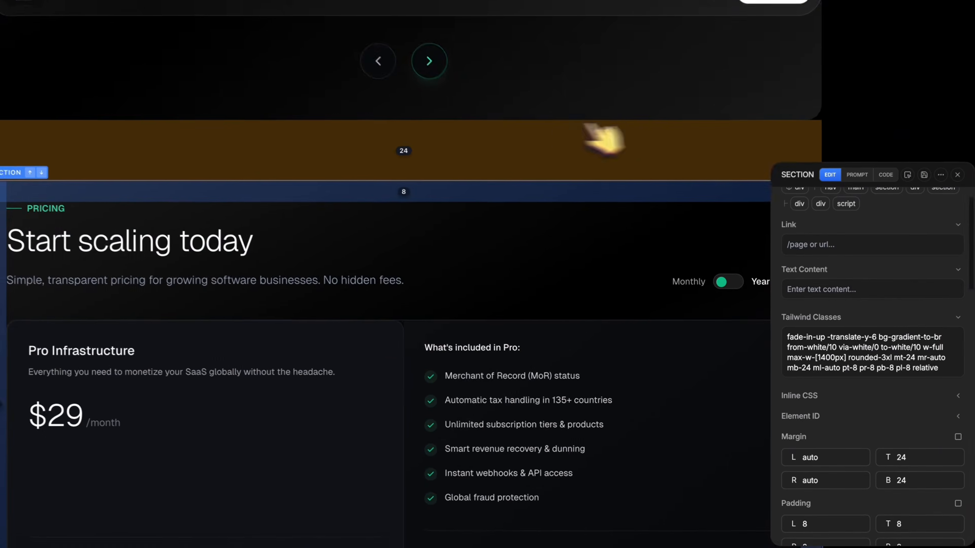
scroll(880, 99, "down", 3)
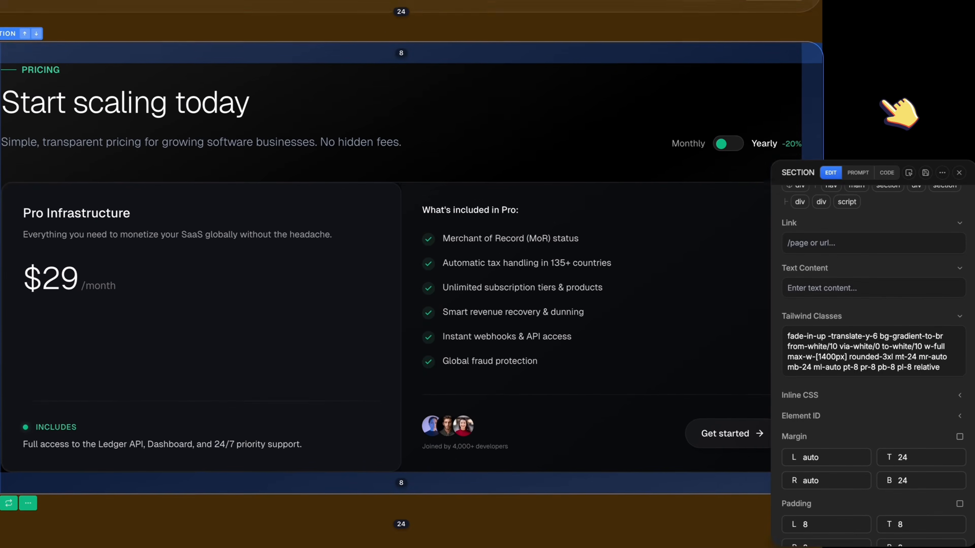
left_click(858, 173)
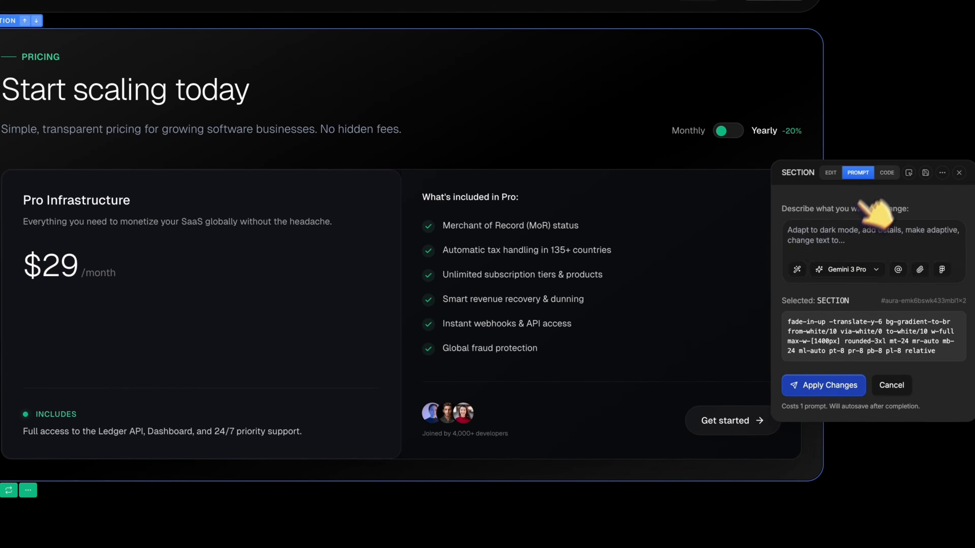
key("super+v")
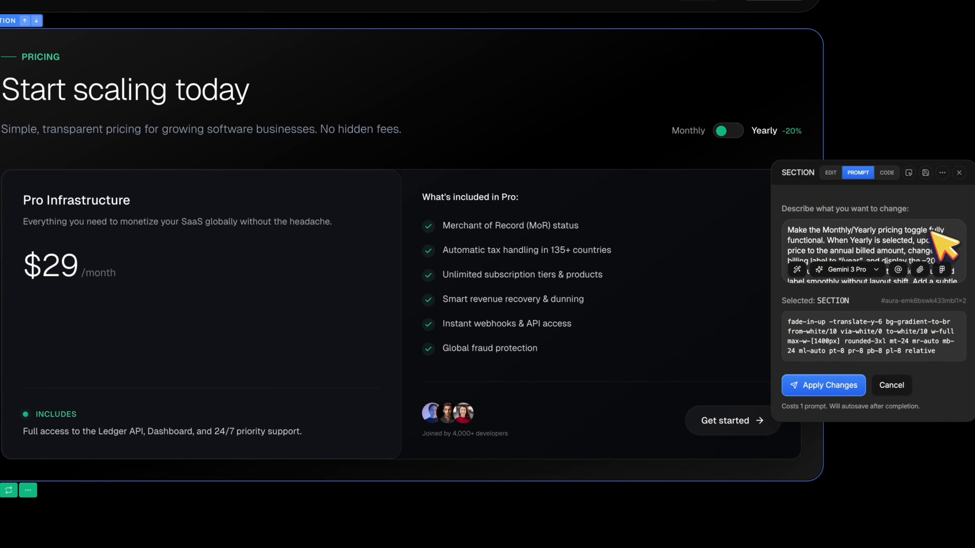
scroll(952, 237, "down", 5)
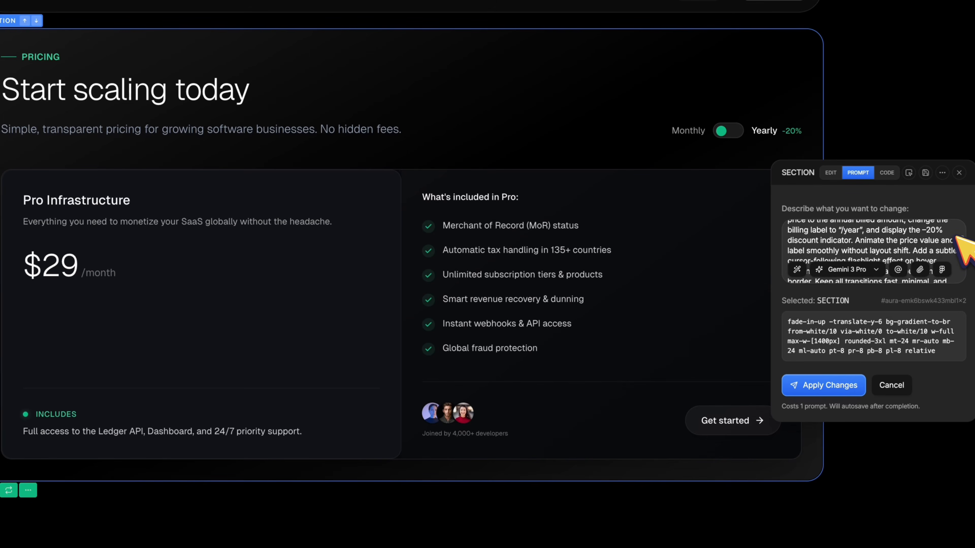
scroll(956, 237, "down", 1)
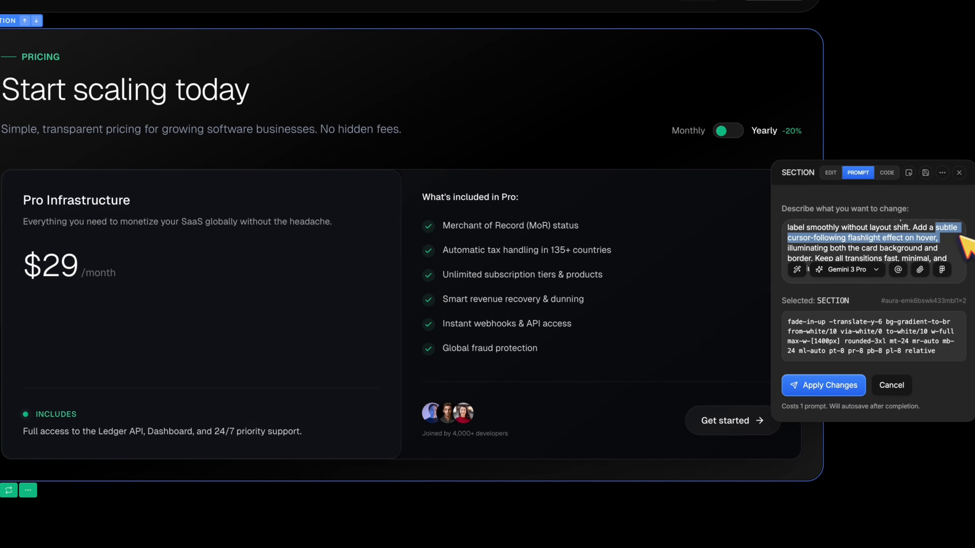
scroll(955, 254, "down", 1)
left_click(844, 386)
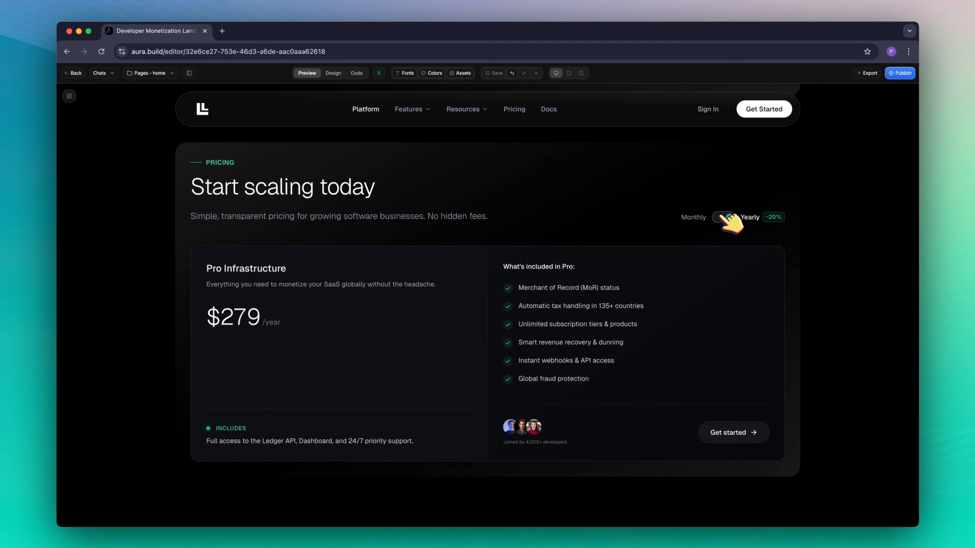
Step: Prompt the company logo strip using the marquee preset, reworded as "Make the logo containers animate marquee in an infinite loop with alpha mask slowly."
scroll(363, 257, "down", 1)
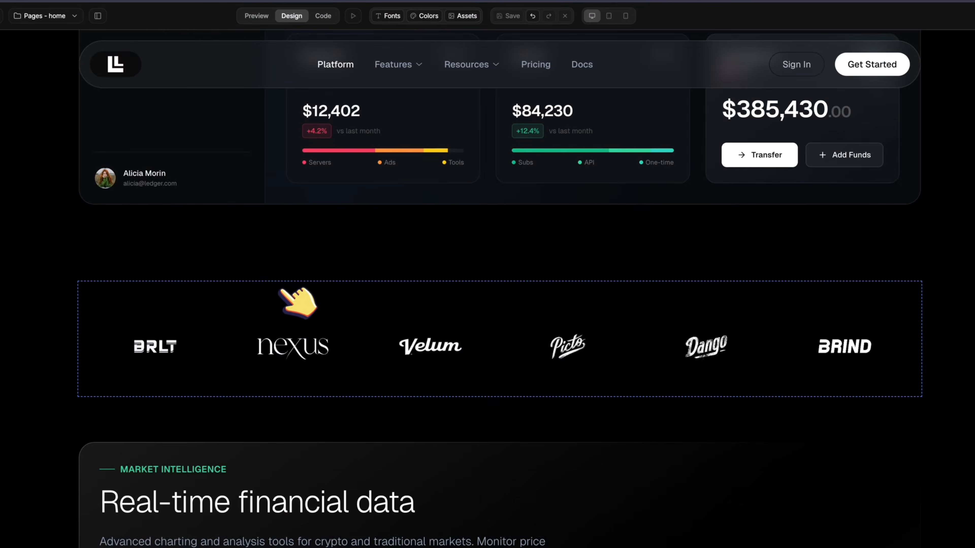
left_click(292, 299)
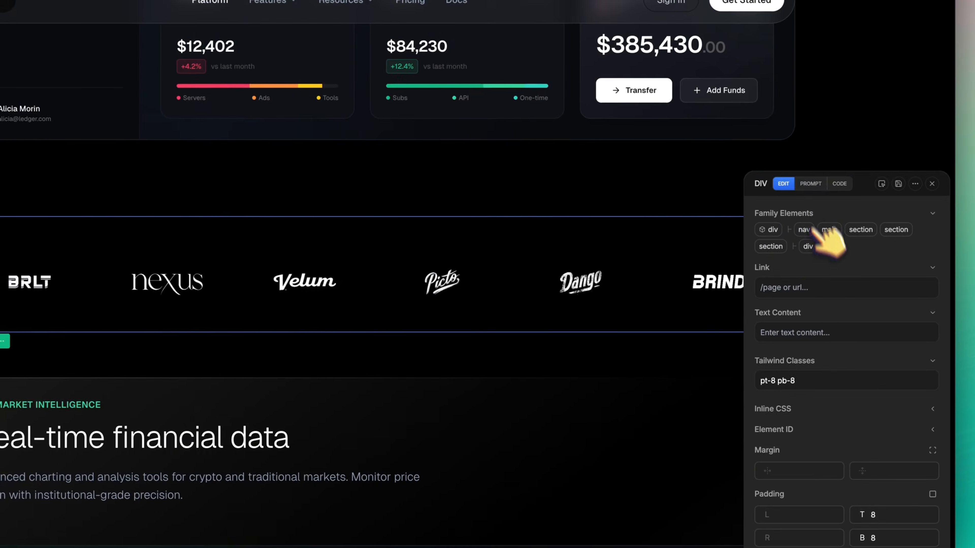
left_click(892, 226)
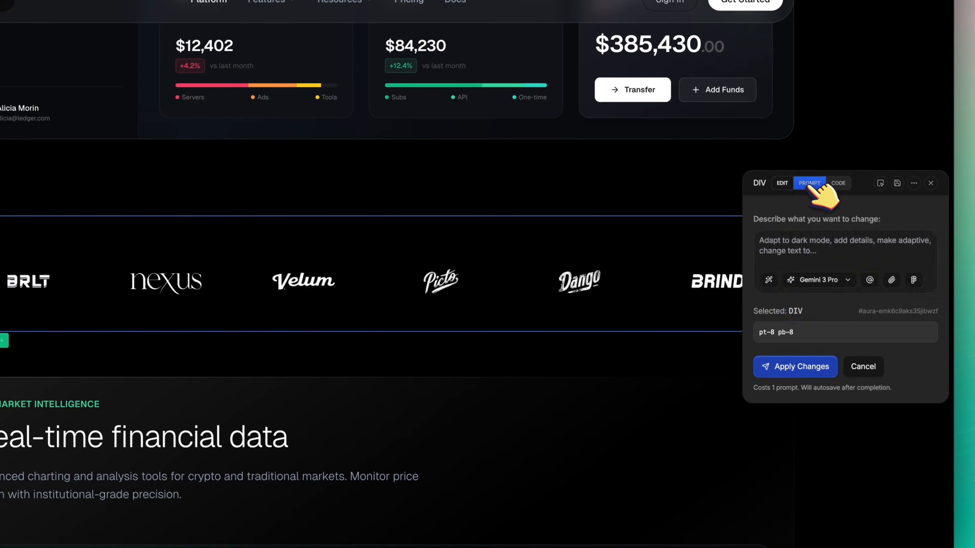
left_click(768, 280)
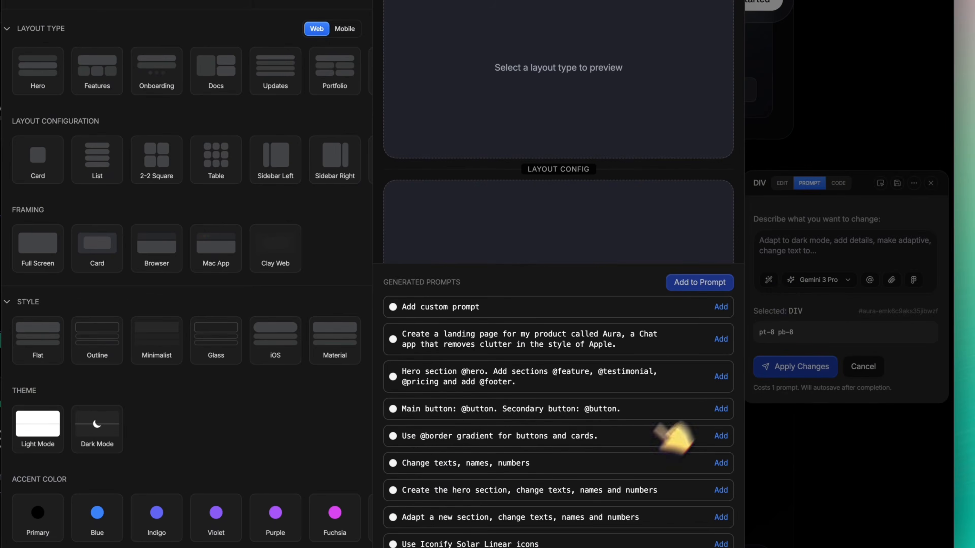
scroll(637, 488, "down", 6)
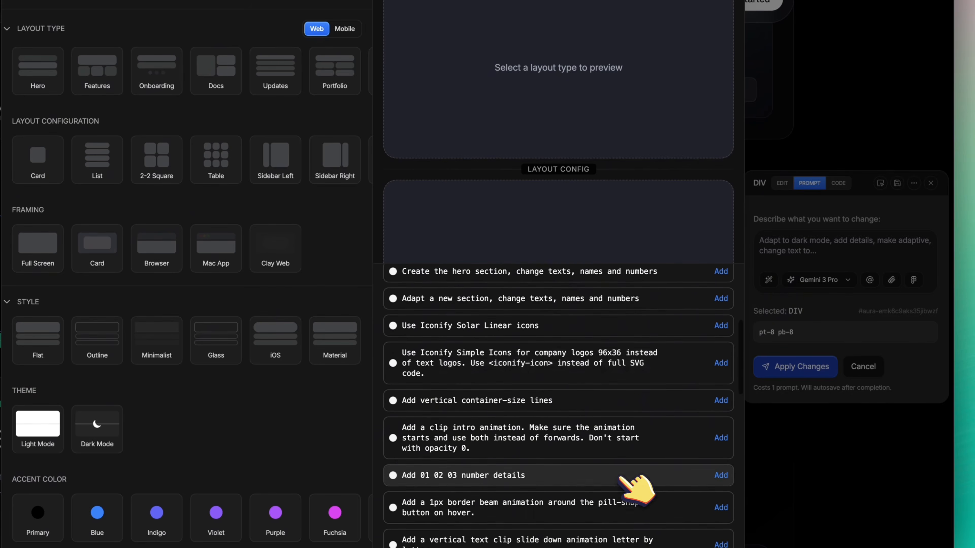
scroll(637, 488, "down", 1)
scroll(631, 466, "down", 6)
left_click(649, 458)
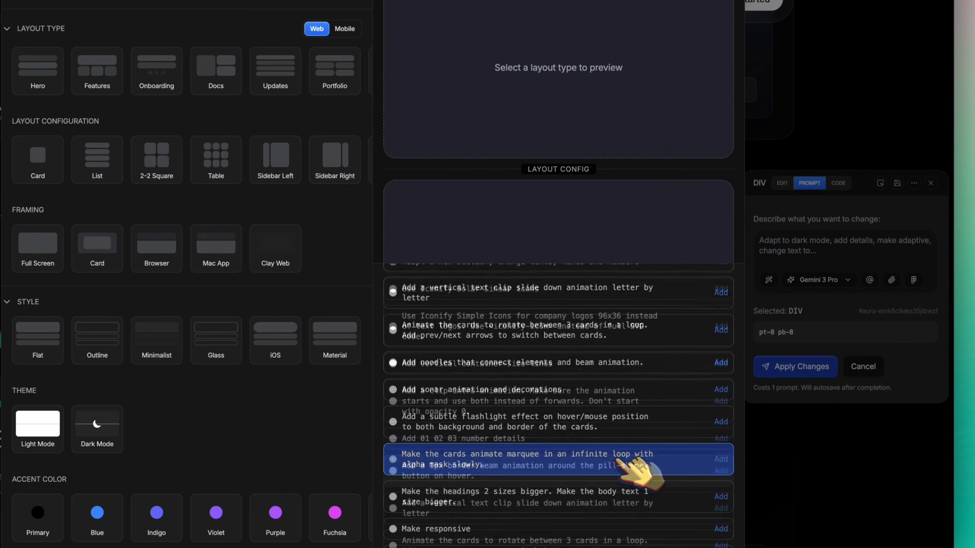
left_click(696, 283)
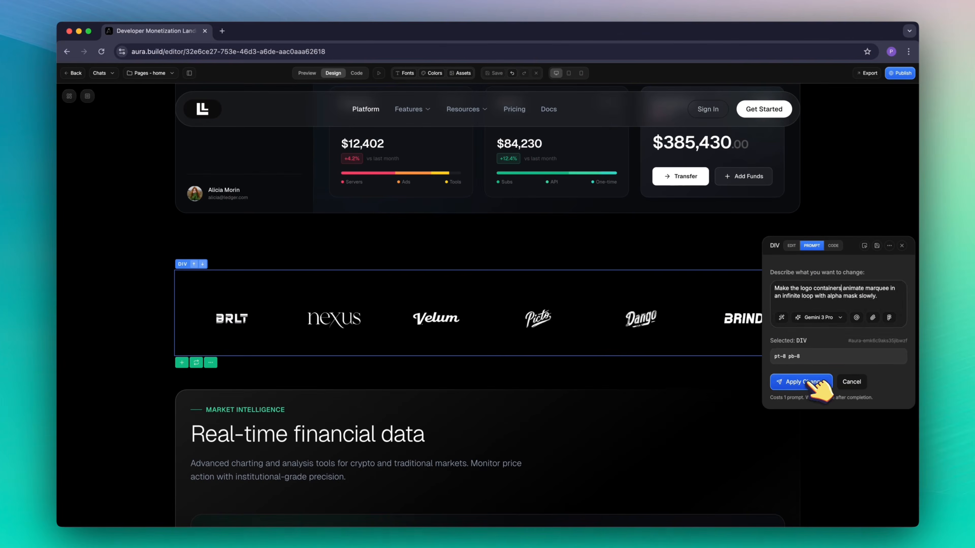
left_click(803, 364)
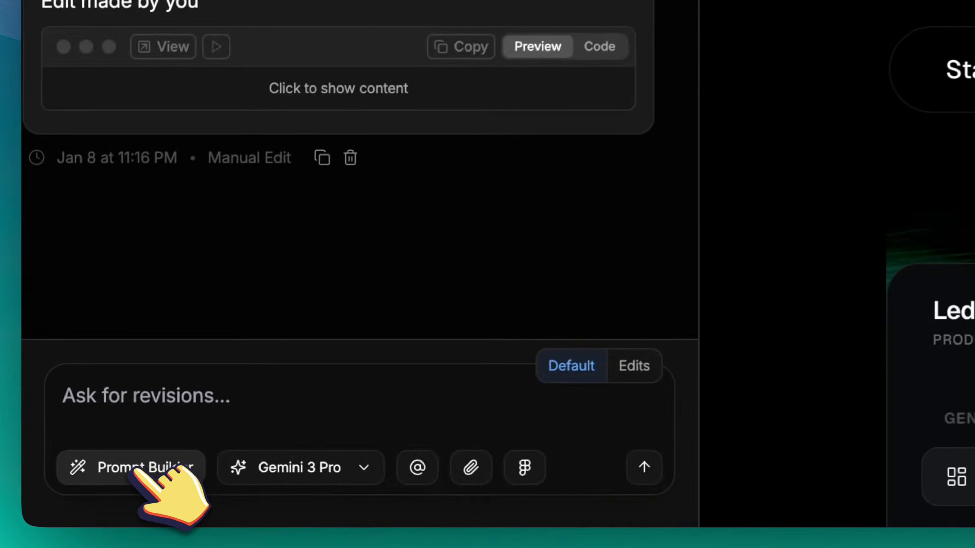
Step: Add the Prompt Builder's element-by-element fade, slide and blur preset and its "Animate when in view observed" preset to the revision prompt
left_click(134, 471)
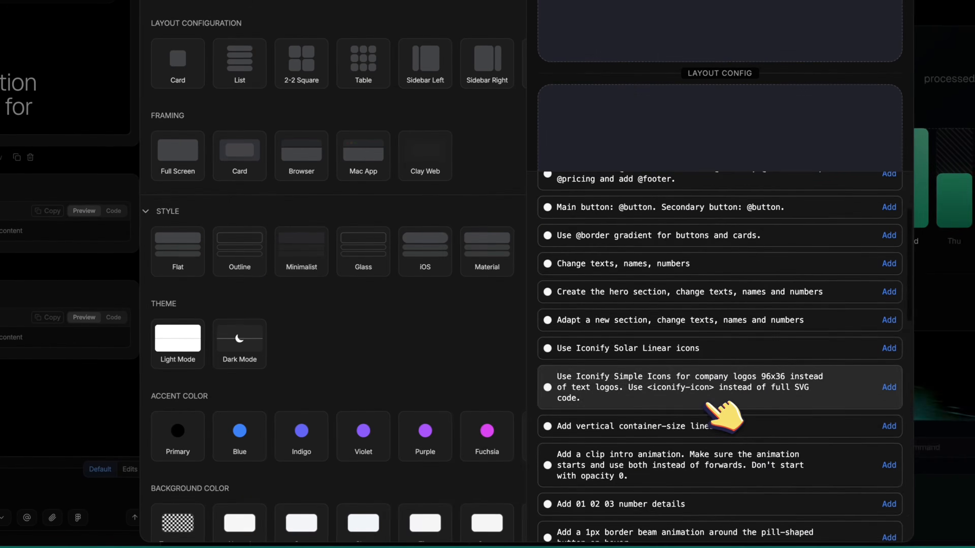
scroll(722, 415, "down", 5)
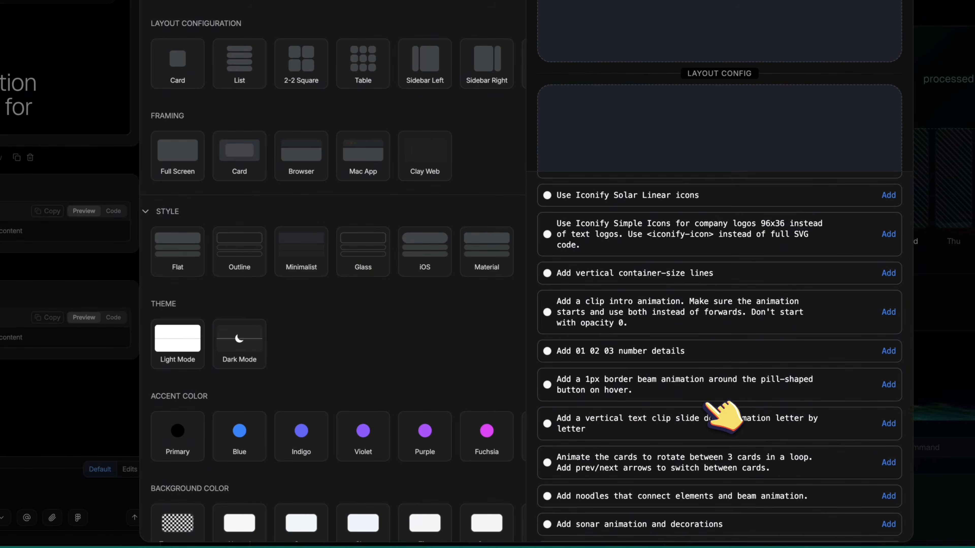
scroll(705, 403, "down", 1)
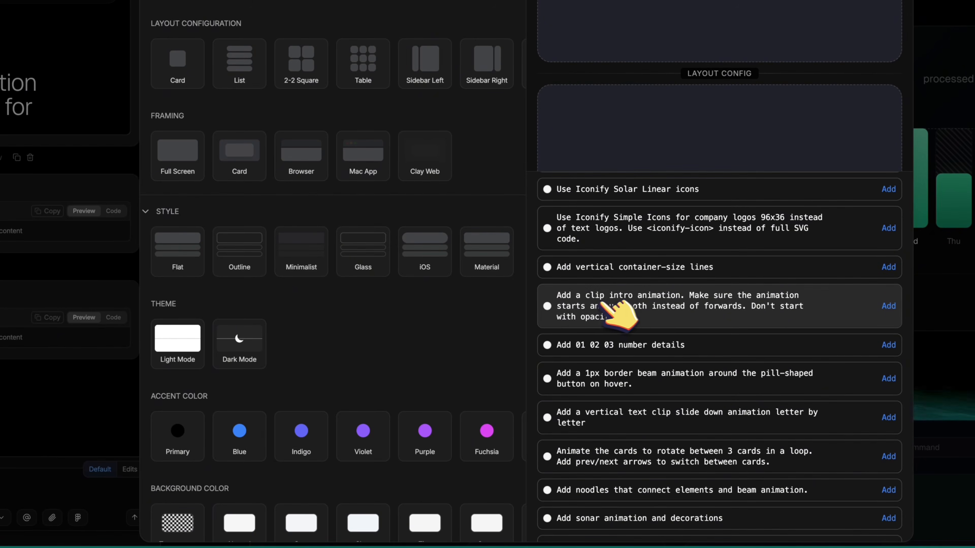
scroll(653, 334, "down", 3)
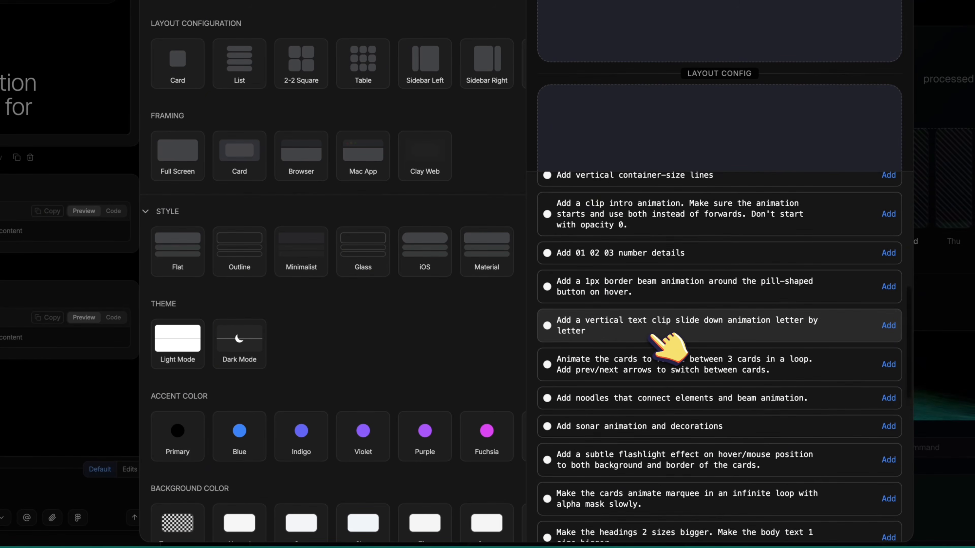
scroll(653, 337, "down", 4)
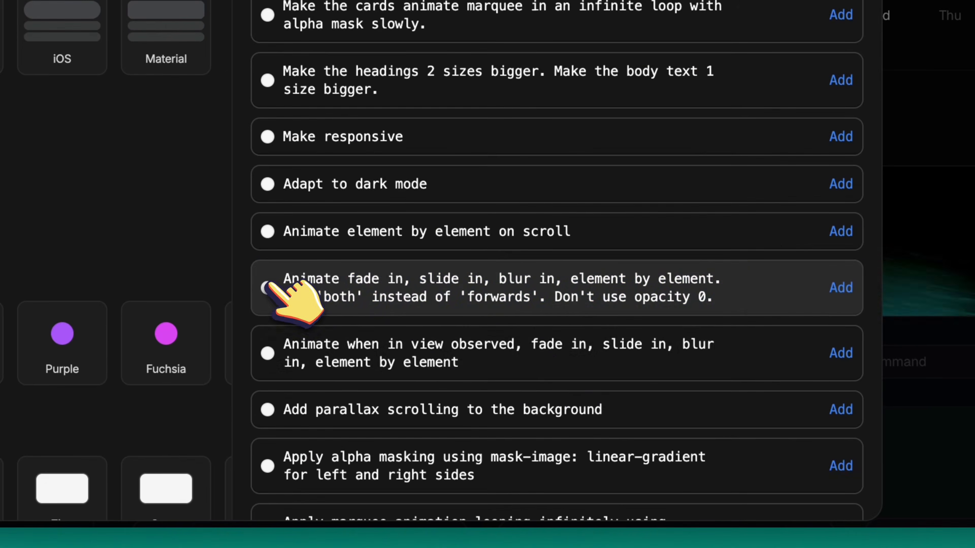
left_click(562, 405)
left_click(708, 333)
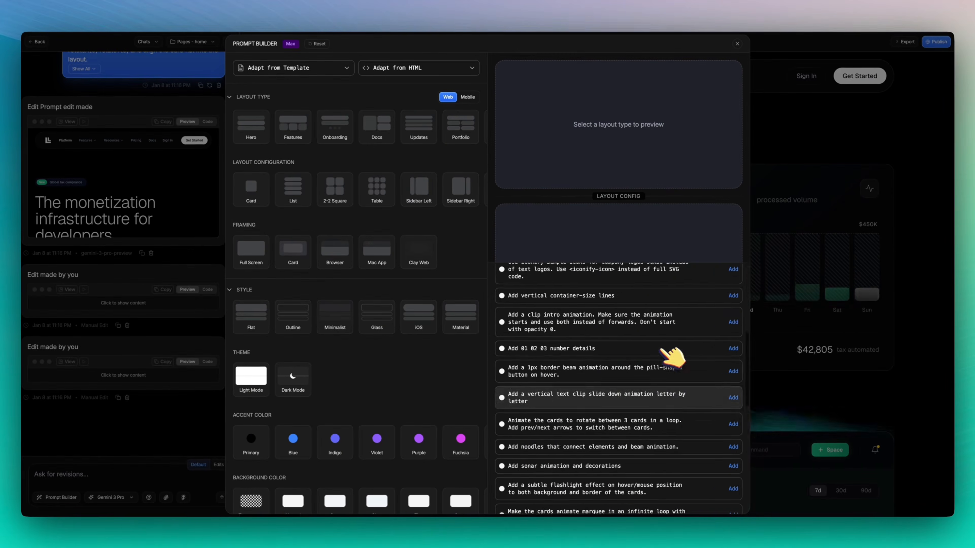
scroll(616, 359, "up", 5)
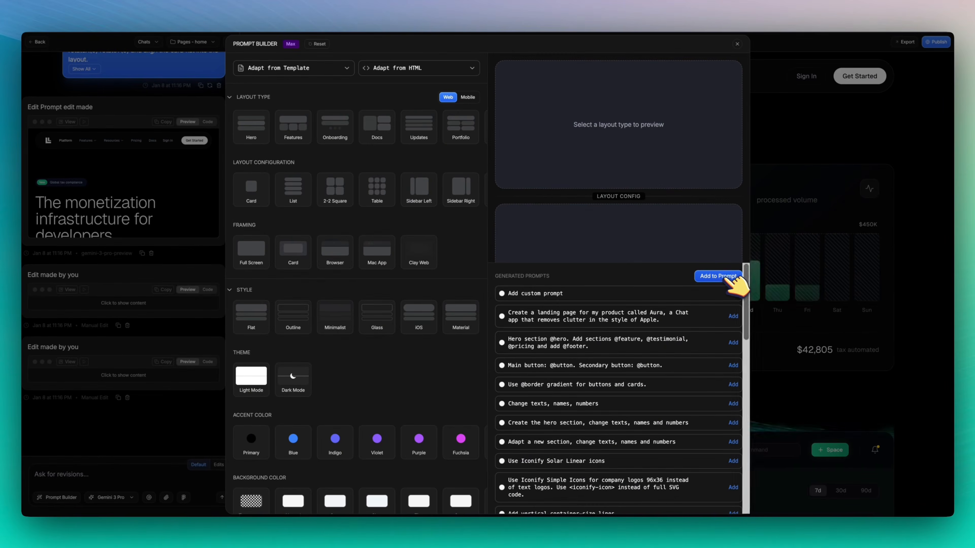
left_click(727, 278)
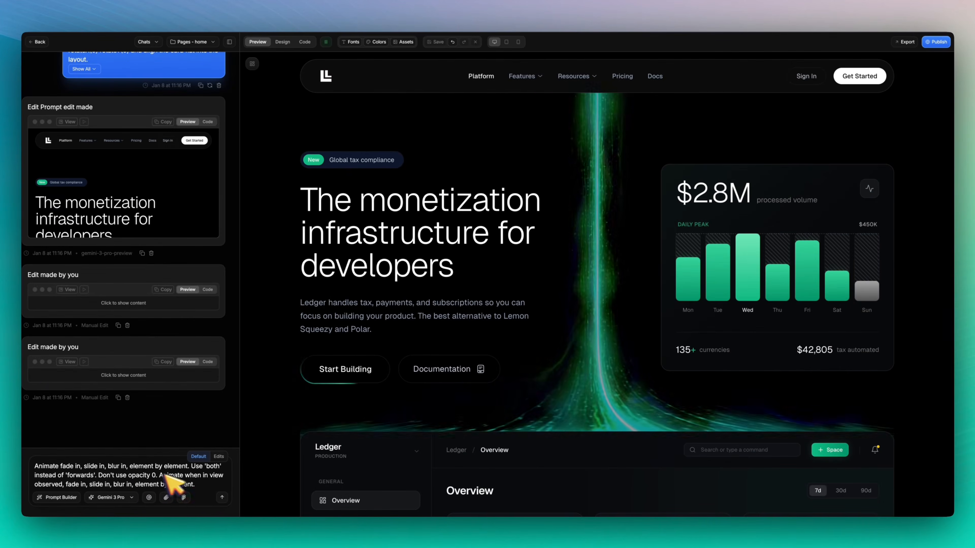
Step: Clear the animation text from the revision prompt without submitting it
left_click_drag(196, 485, 30, 465)
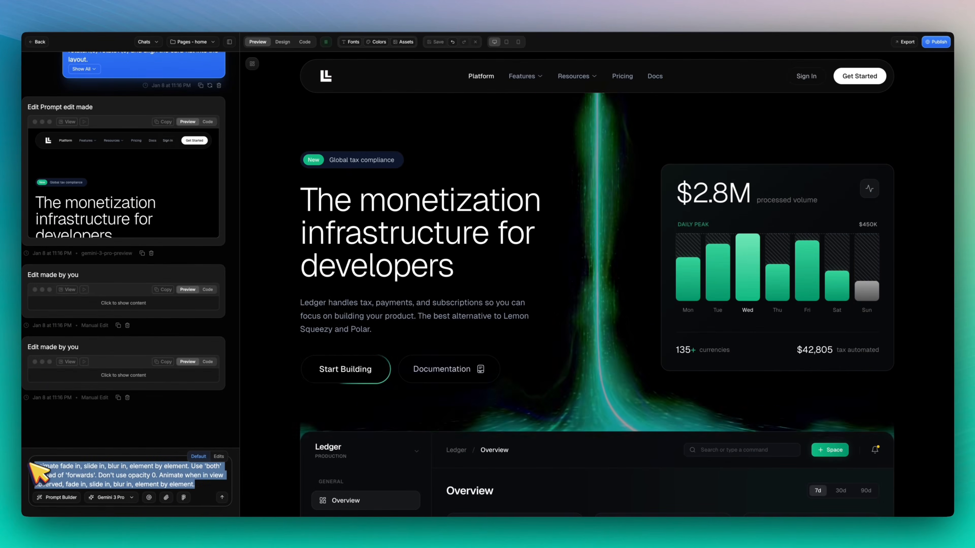
left_click(207, 486)
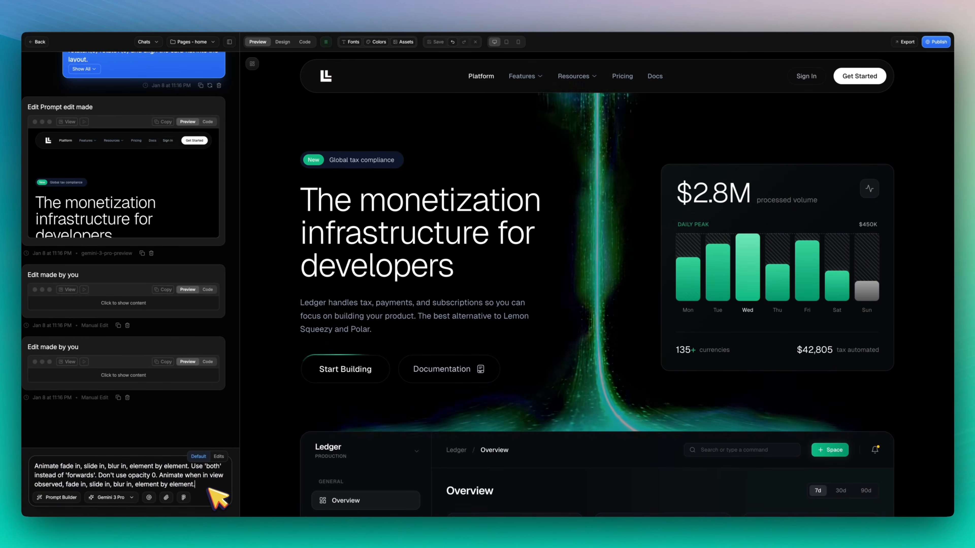
left_click_drag(210, 491, 2, 476)
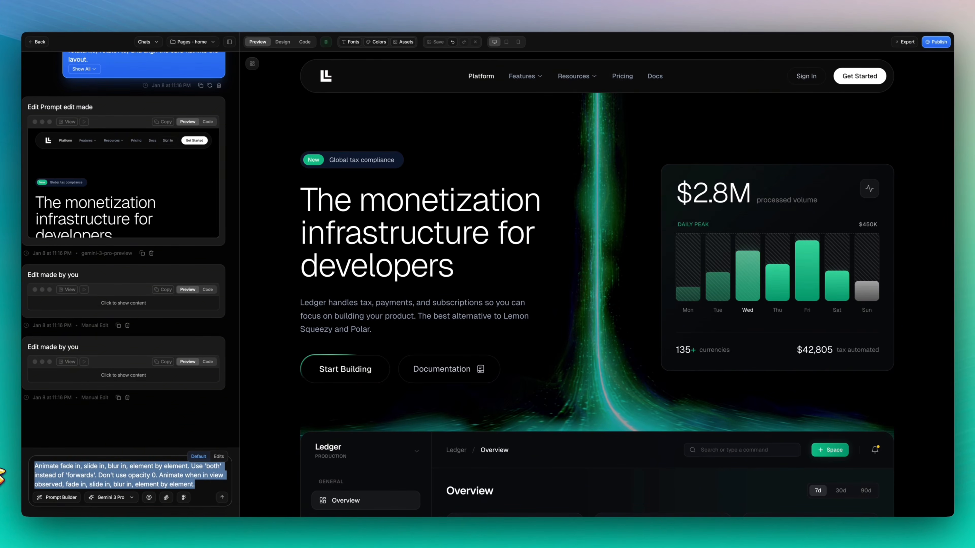
key("BackSpace")
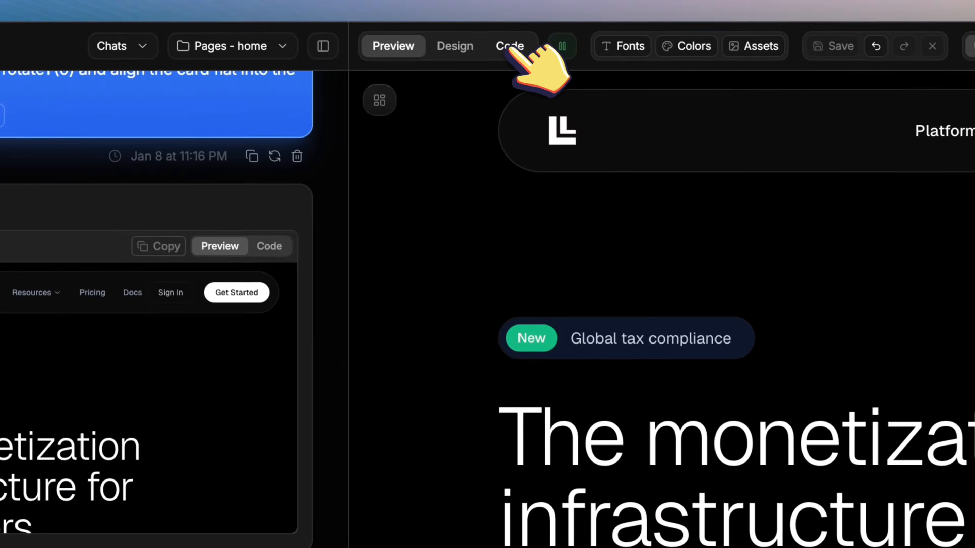
Step: Open the code snippets library from the page's code view and review the Animation Keyframe snippet's usage notes
left_click(305, 42)
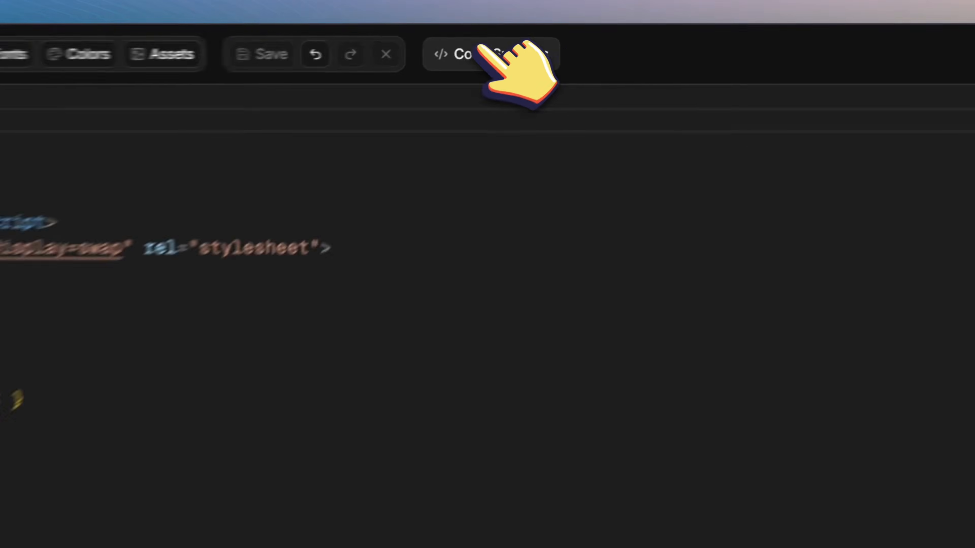
left_click(482, 48)
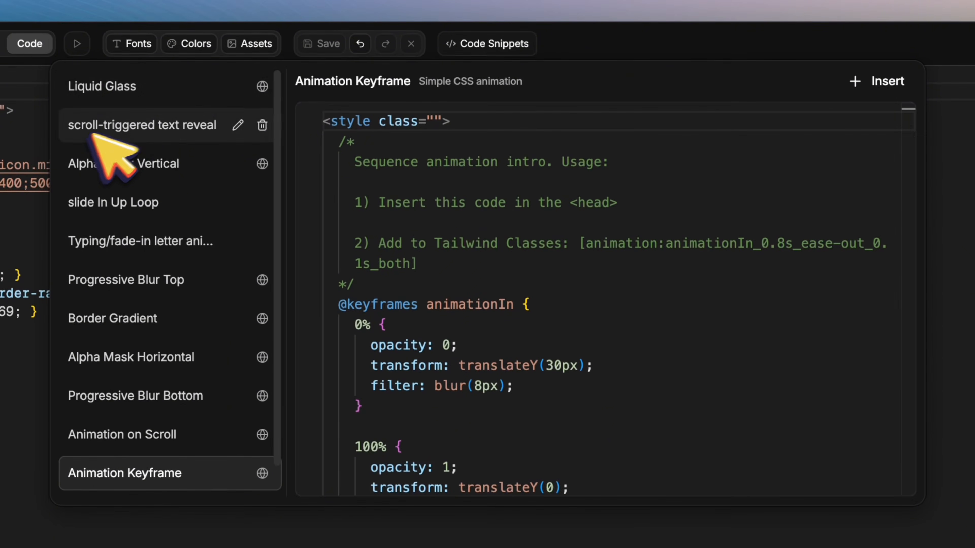
scroll(132, 277, "down", 2)
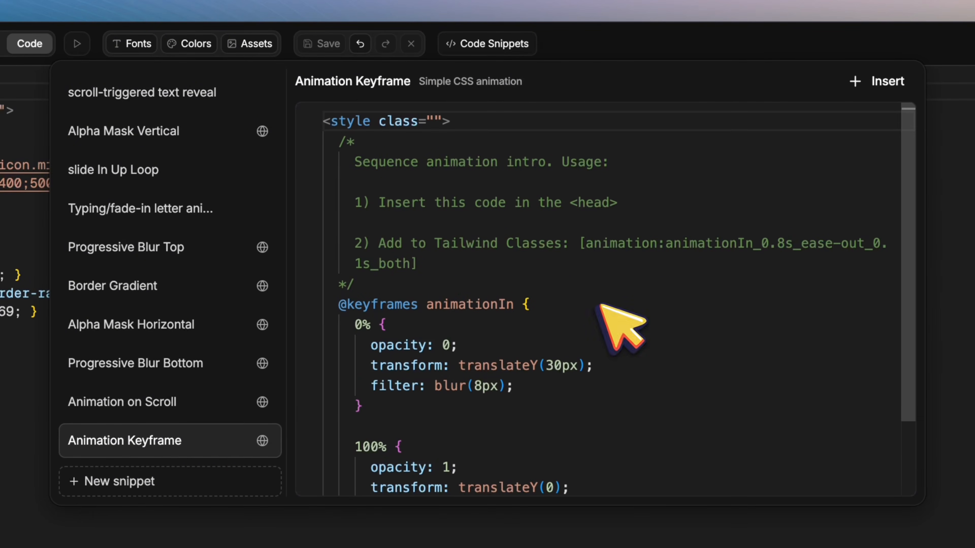
left_click_drag(580, 202, 616, 202)
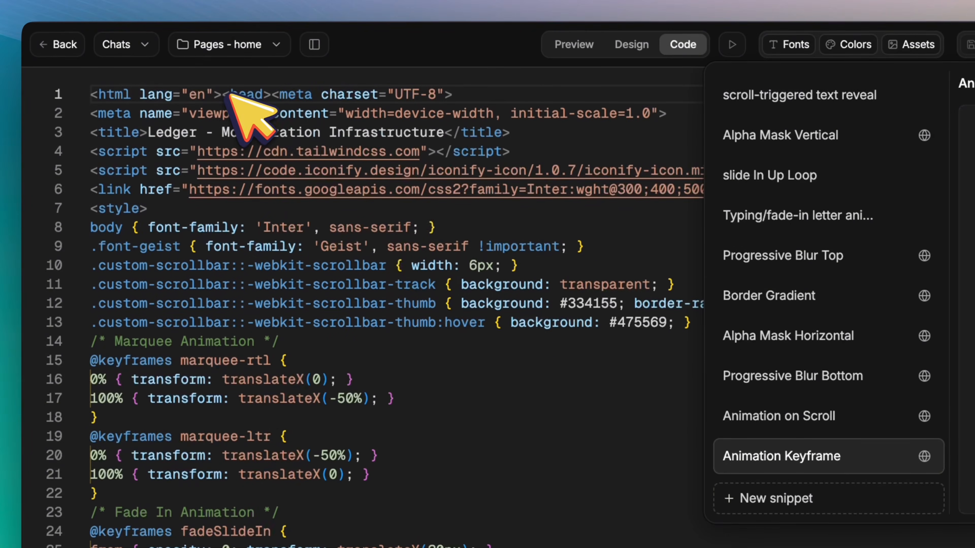
Step: Make blank lines before the page's closing </head> tag and remove the 3D Transform utilities style block above them
scroll(364, 311, "down", 20)
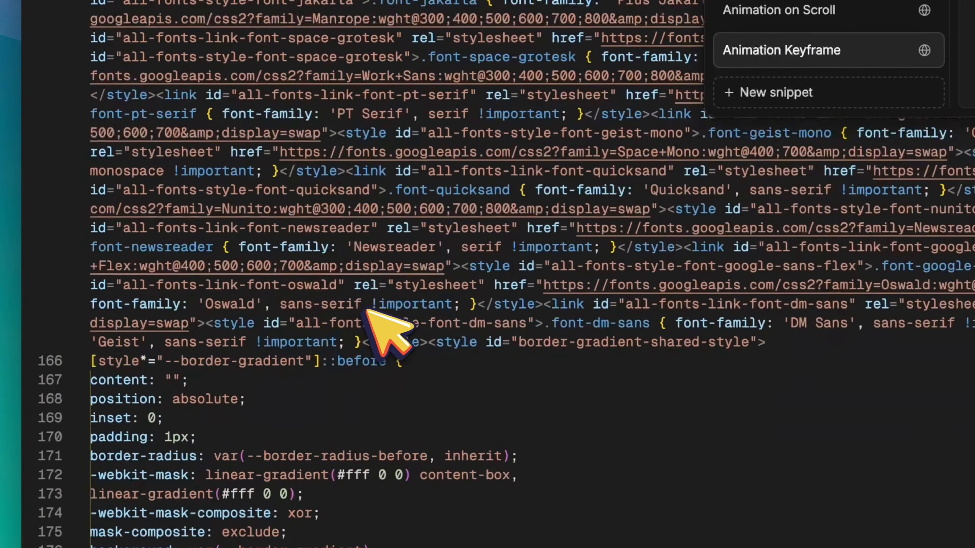
left_click(155, 253)
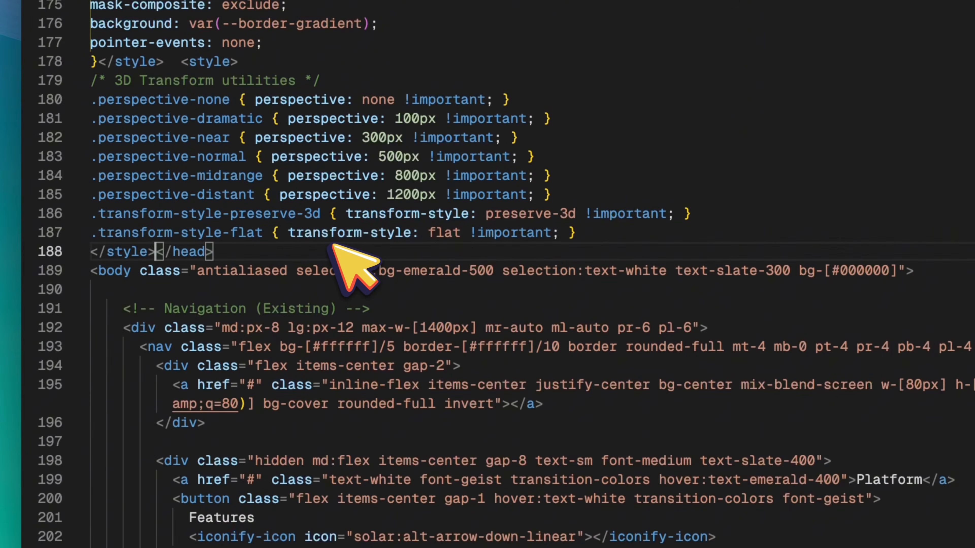
key("Return")
key("Return")
key("Return")
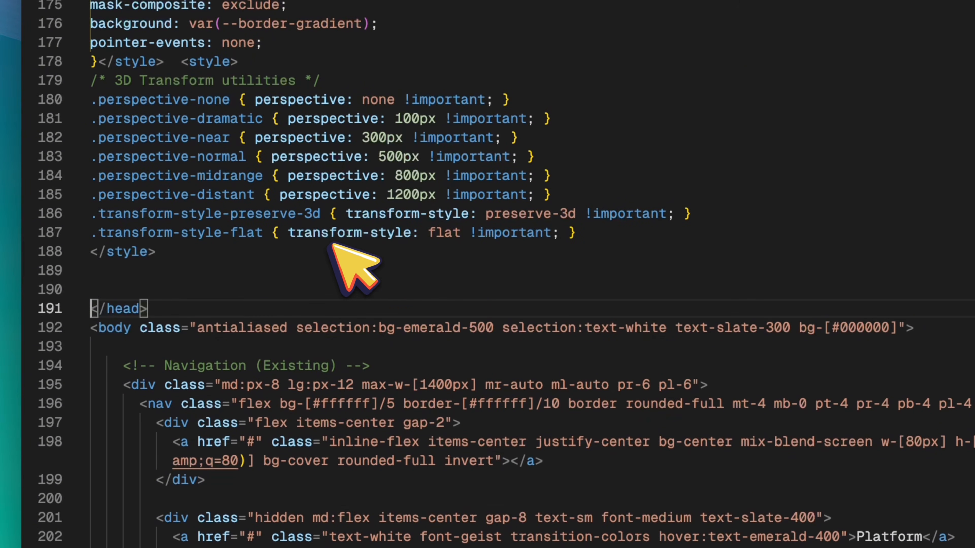
scroll(192, 210, "up", 4)
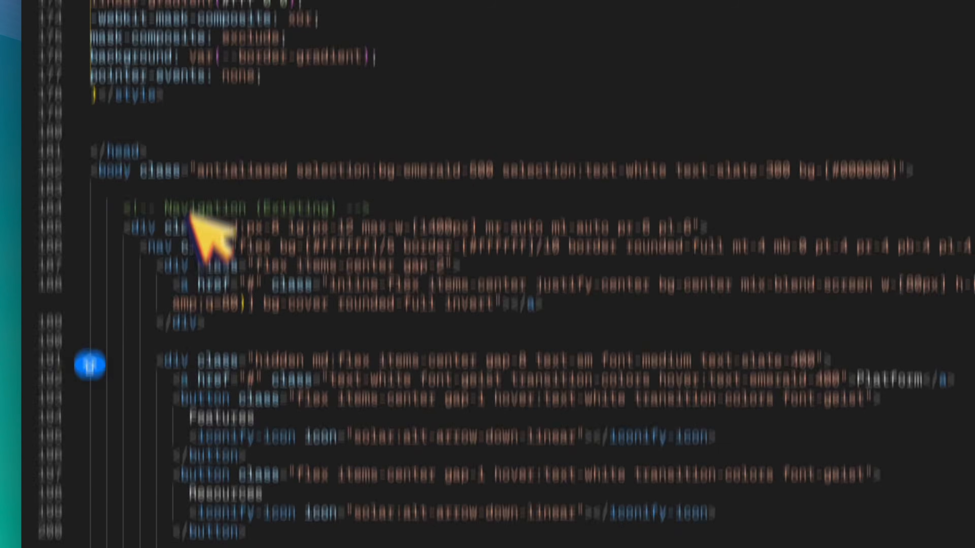
left_click(125, 286)
key("Return")
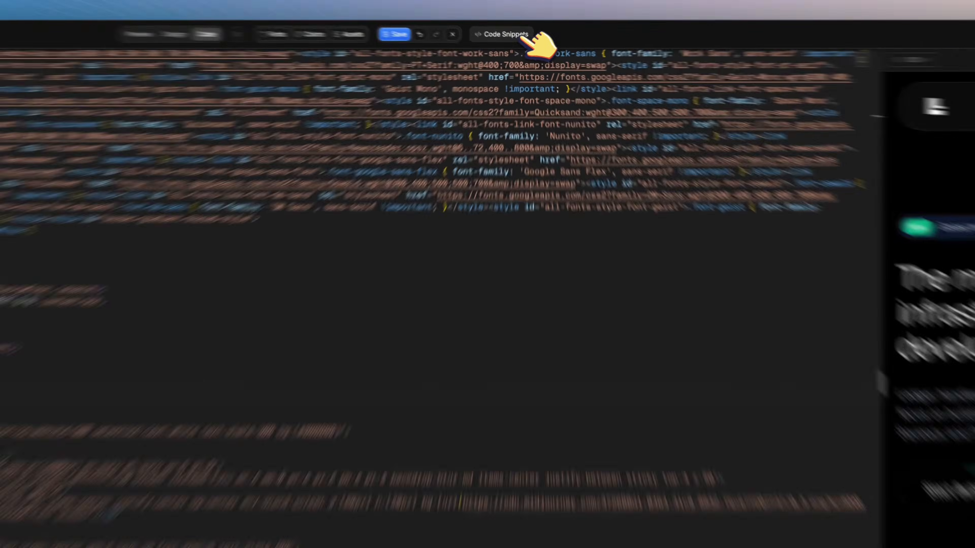
Step: Insert the Animation Keyframe code snippet before the closing </head> tag, with a new line after its style block
left_click(512, 41)
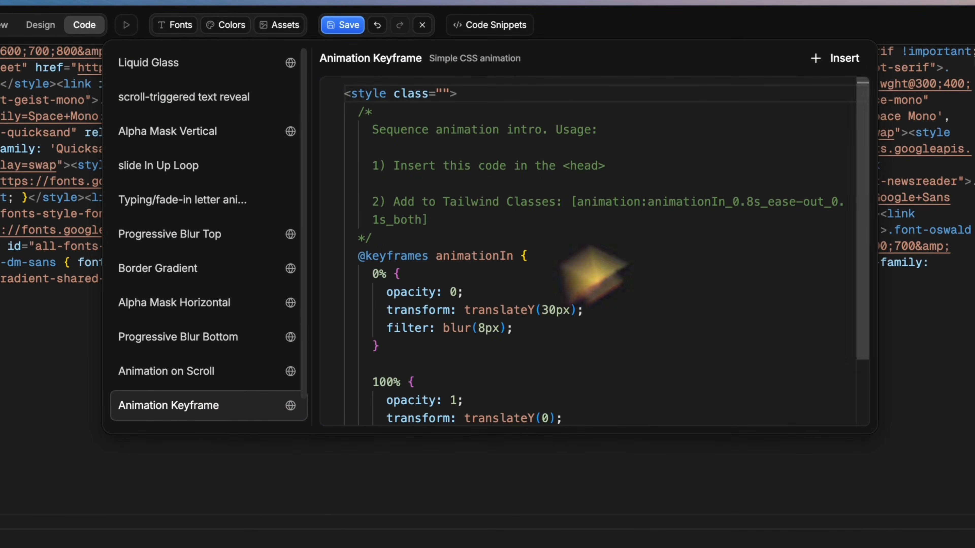
left_click(850, 57)
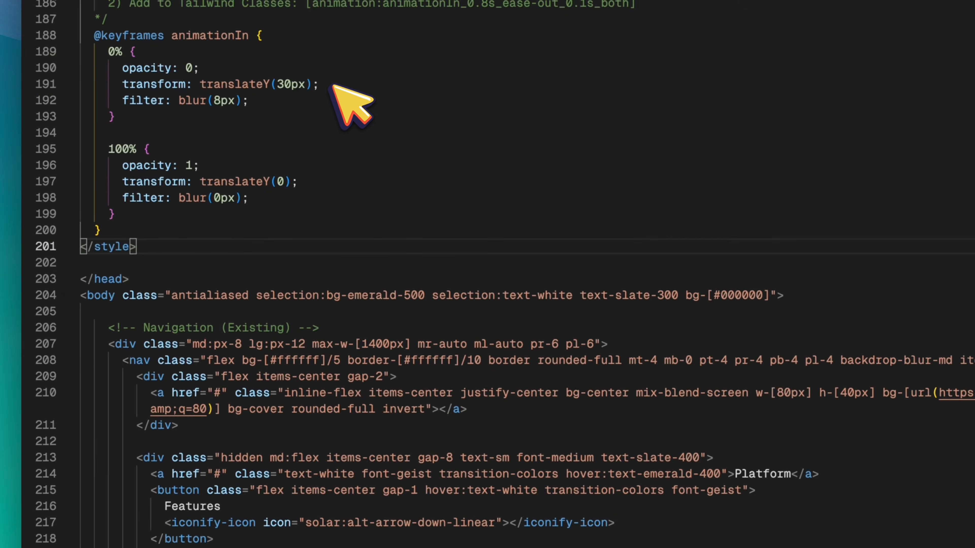
key("Return")
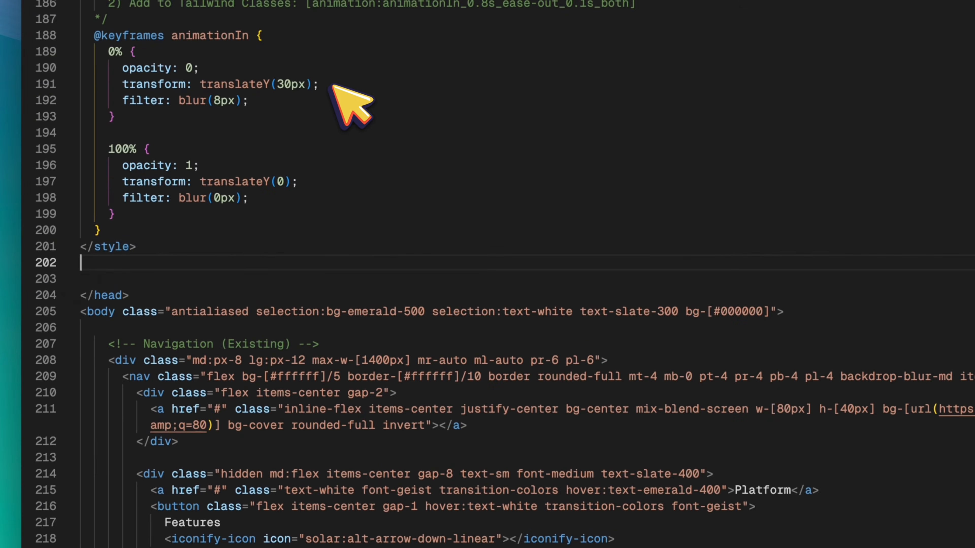
Step: Insert the Animation on Scroll code snippet directly below the keyframe style block in the page head
left_click(499, 37)
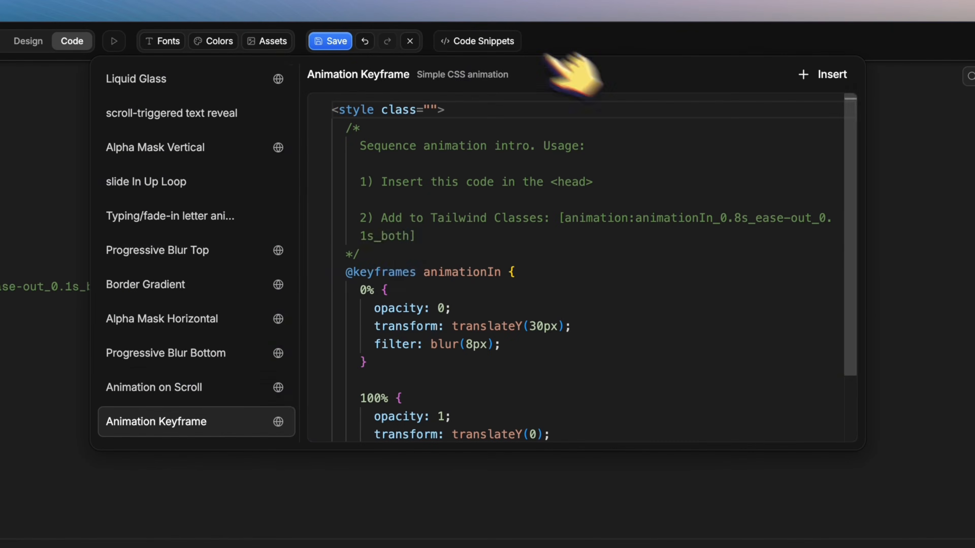
left_click(169, 387)
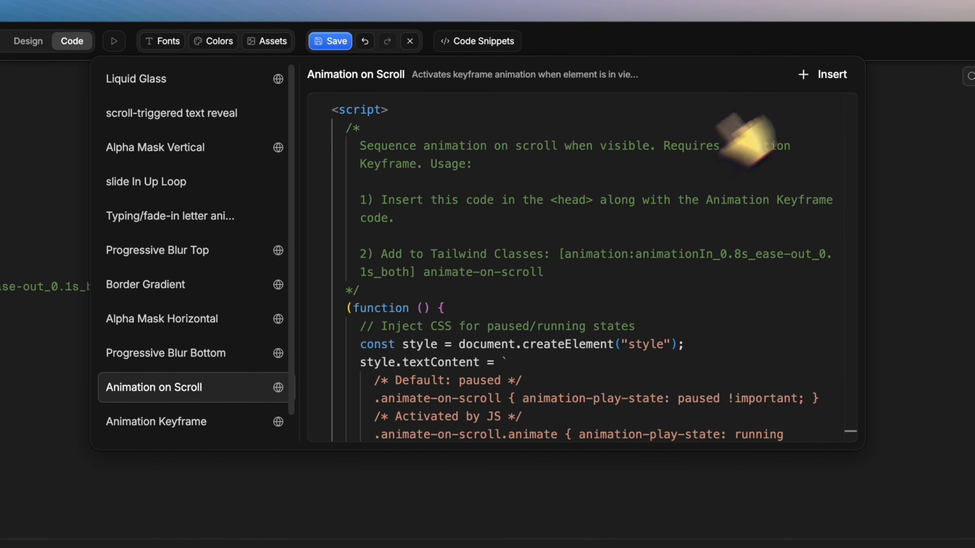
left_click(831, 73)
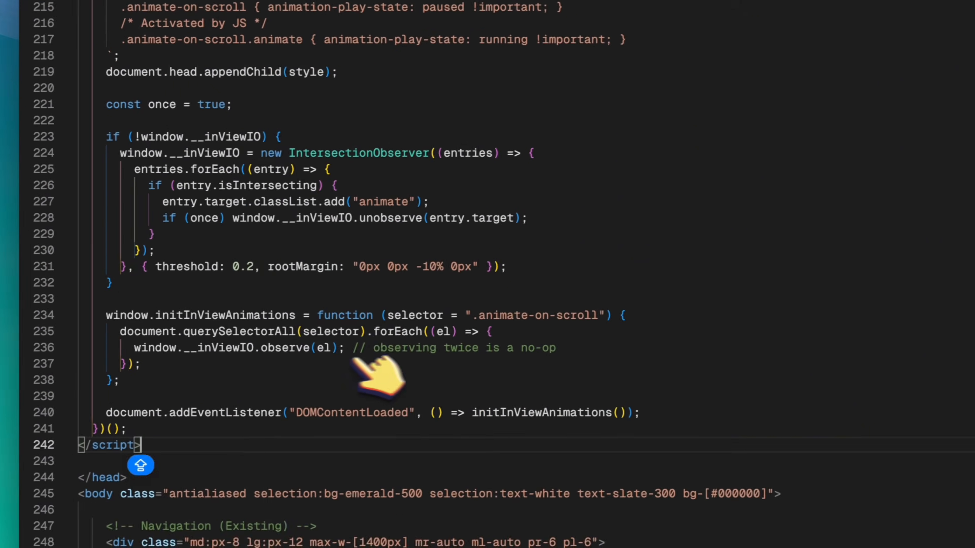
Step: Copy the class [animation:animationIn_0.8s_ease-out_0.1s_both] from the keyframe snippet's usage notes and save the code changes
scroll(399, 364, "up", 5)
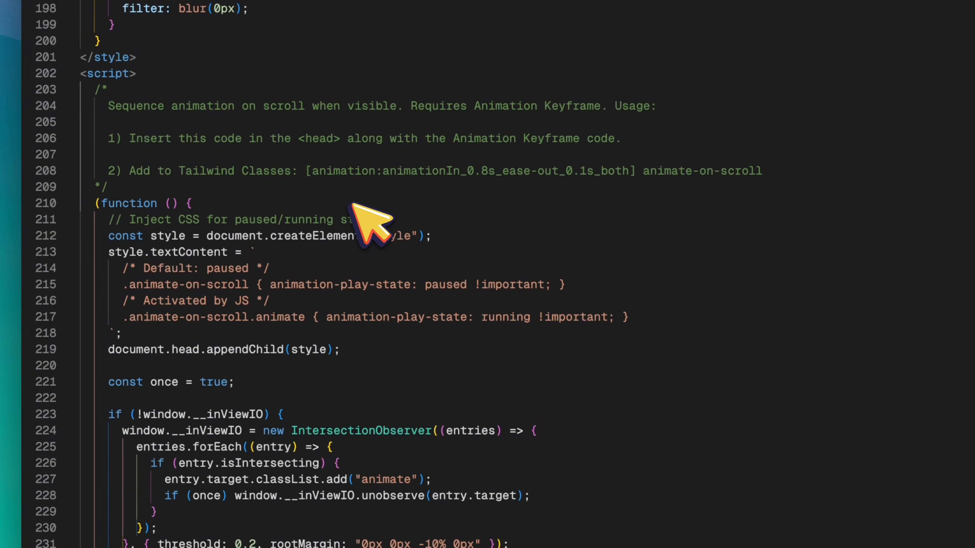
scroll(353, 204, "down", 2)
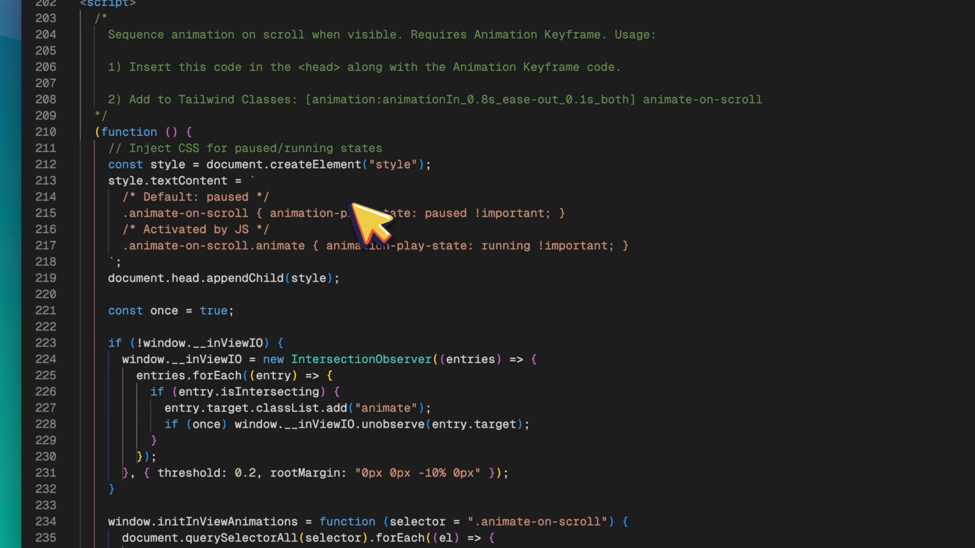
scroll(352, 204, "up", 10)
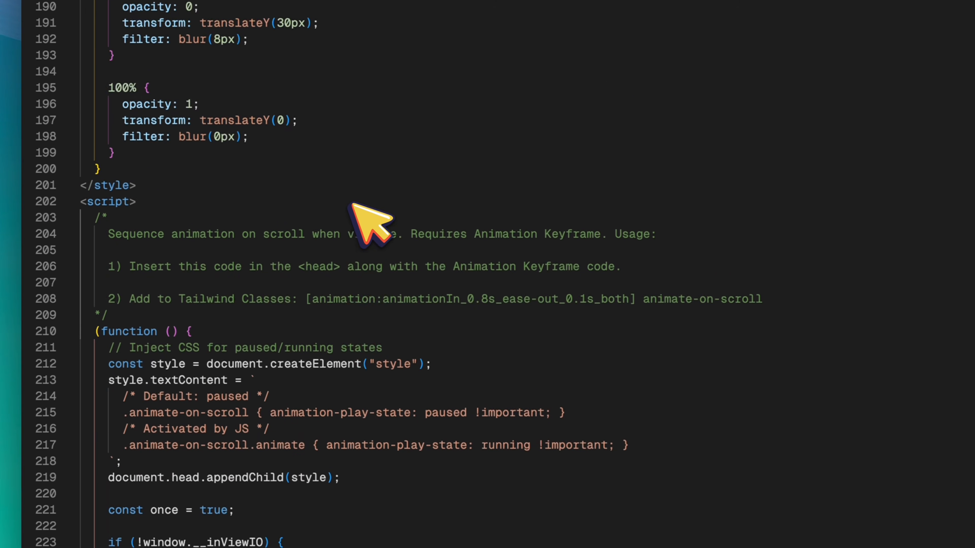
scroll(352, 205, "up", 6)
left_click(307, 266)
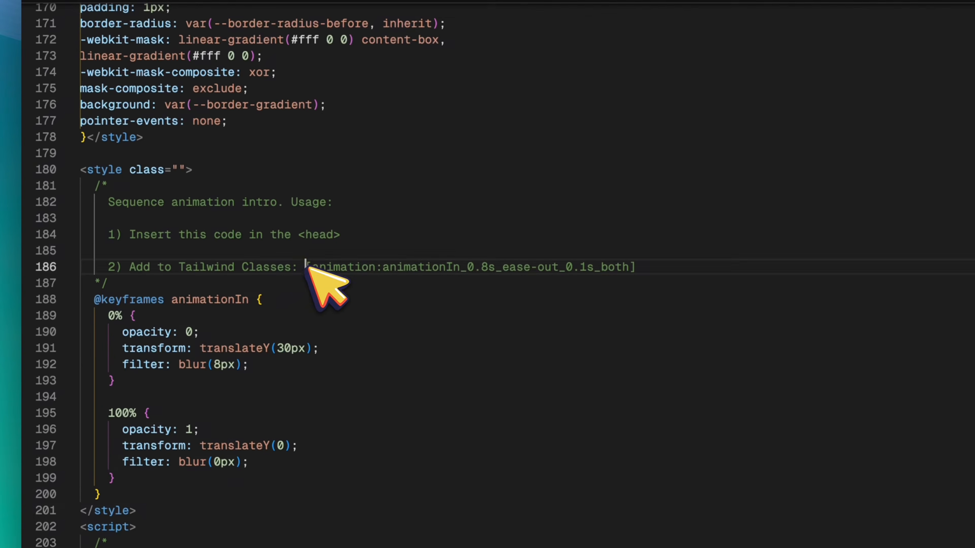
left_click(495, 267, "shift")
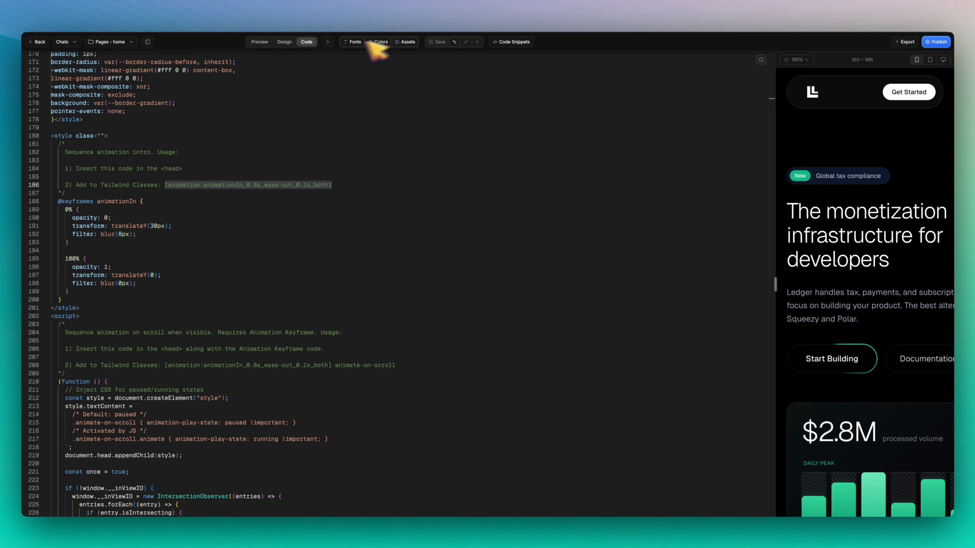
Step: In the design view, add [animation:animationIn_0.8s_ease-out_0.1s_both] to the navigation bar's Tailwind classes
left_click(286, 43)
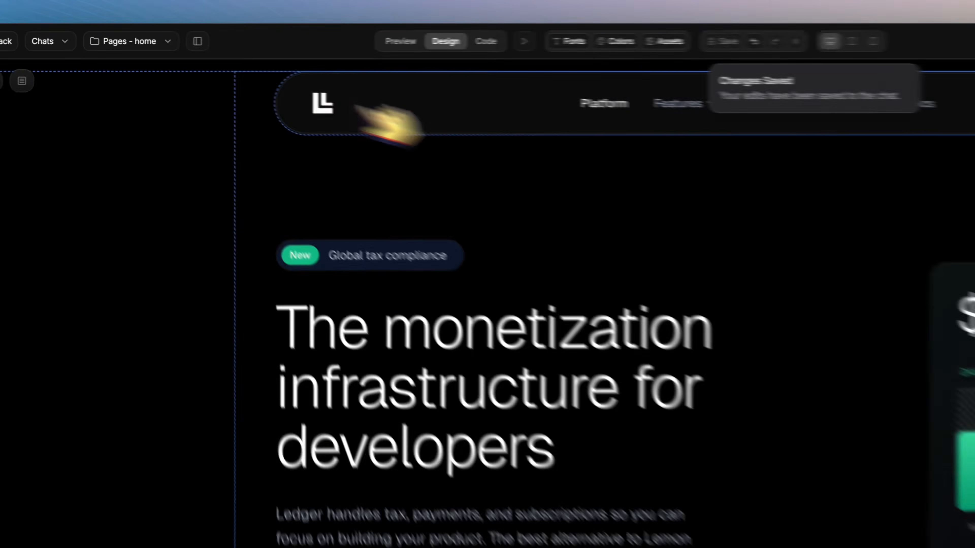
left_click(311, 80)
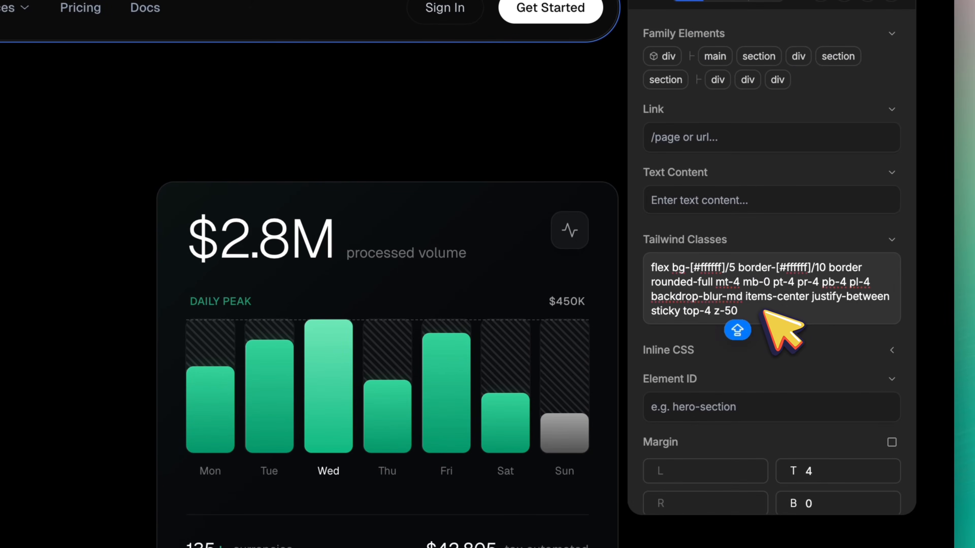
type("[animation:animationIn_0.5s_ease-out_0.1s_both]")
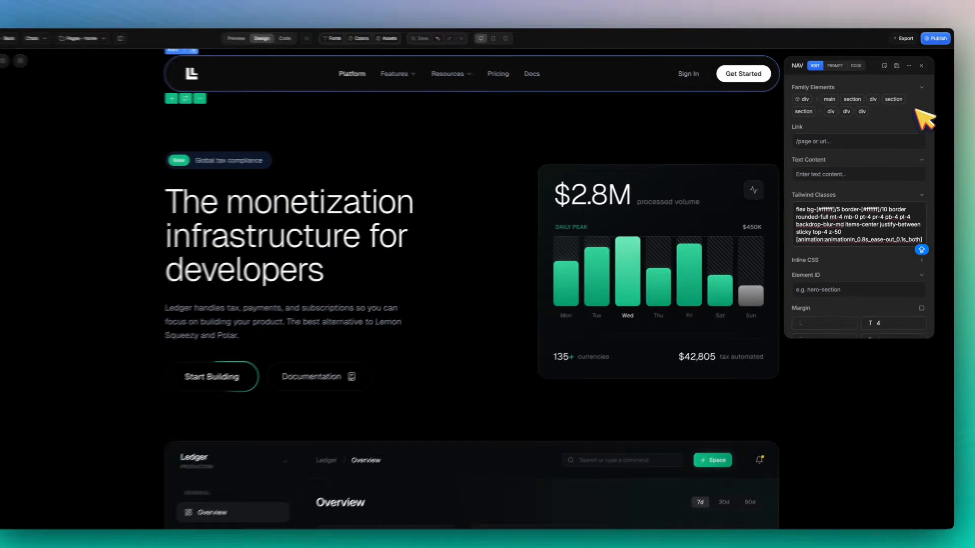
left_click(920, 66)
Step: Add the animationIn class to the "Global tax compliance" badge container with its delay set to 0.2s
left_click(231, 159)
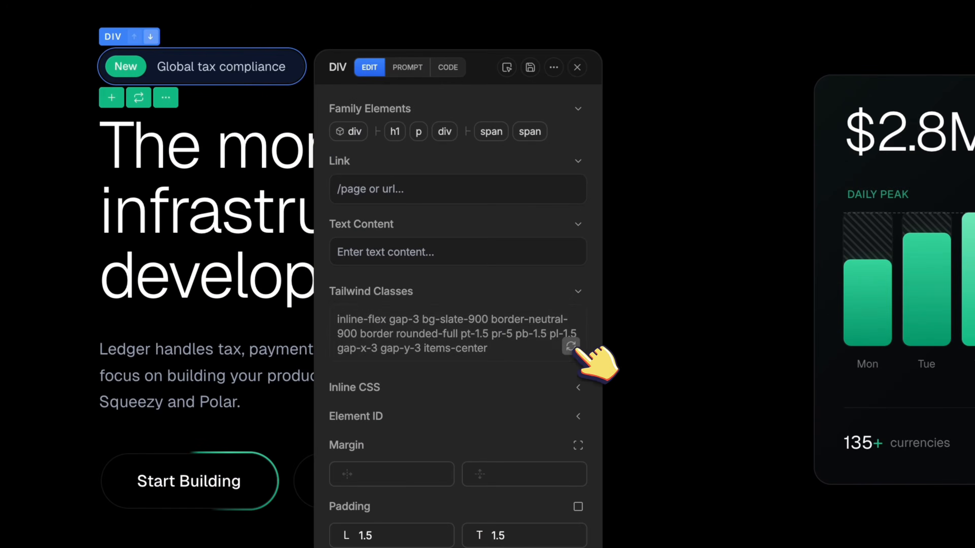
left_click(739, 443)
type("[animation:animationIn_0.8s_ease-out_0.1s_both]")
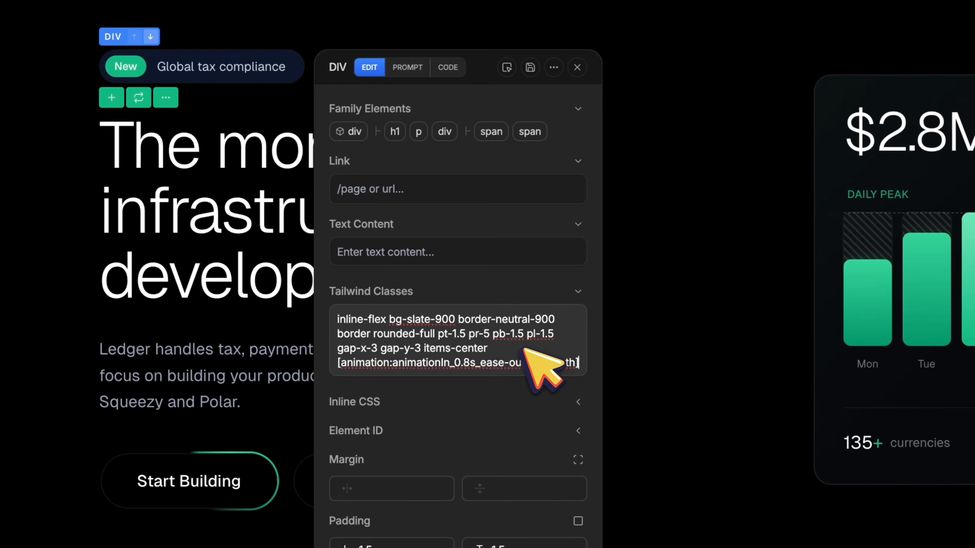
type("3")
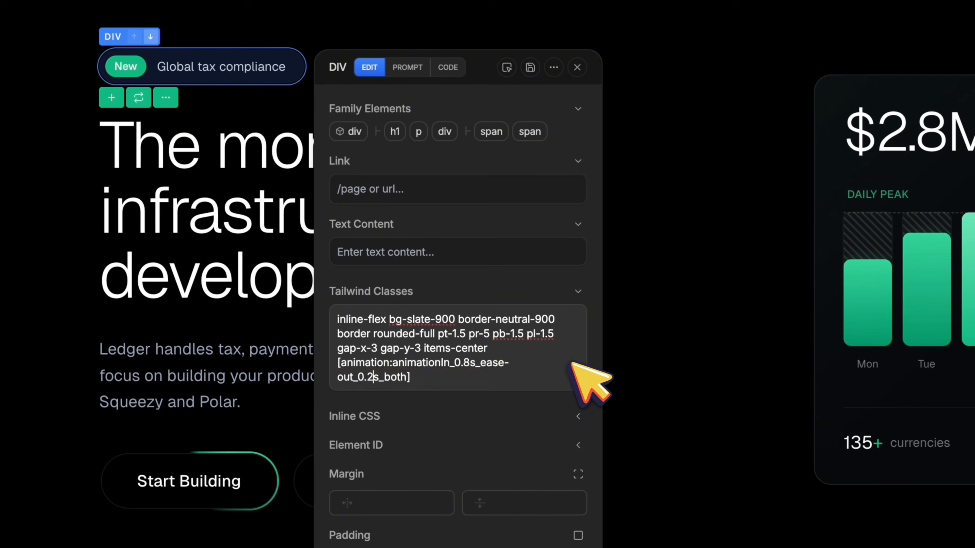
left_click(577, 67)
Step: Add the animationIn class to the hero H1 heading's Tailwind classes with a 0.3s delay
left_click(276, 256)
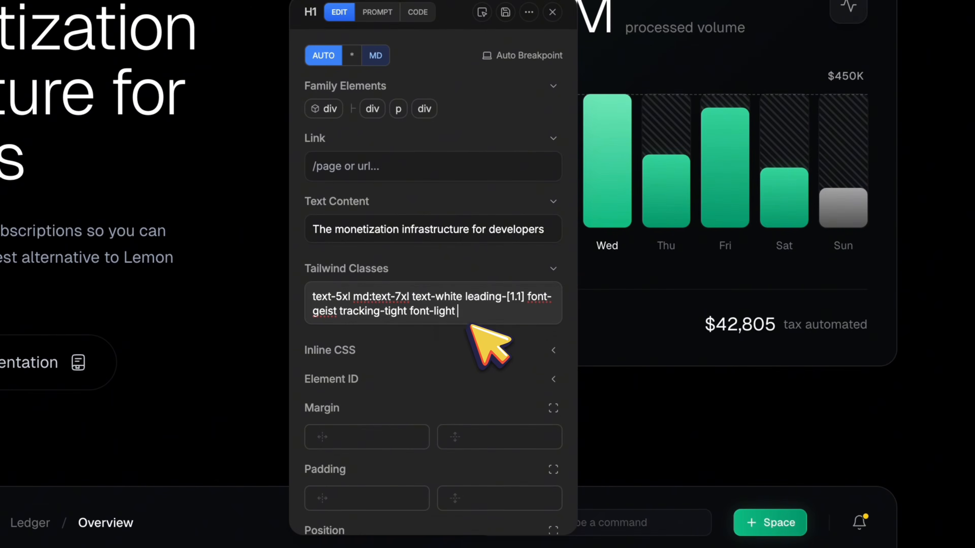
type("[animation:animationIn_0.8s_ease-out_0.1s_both]")
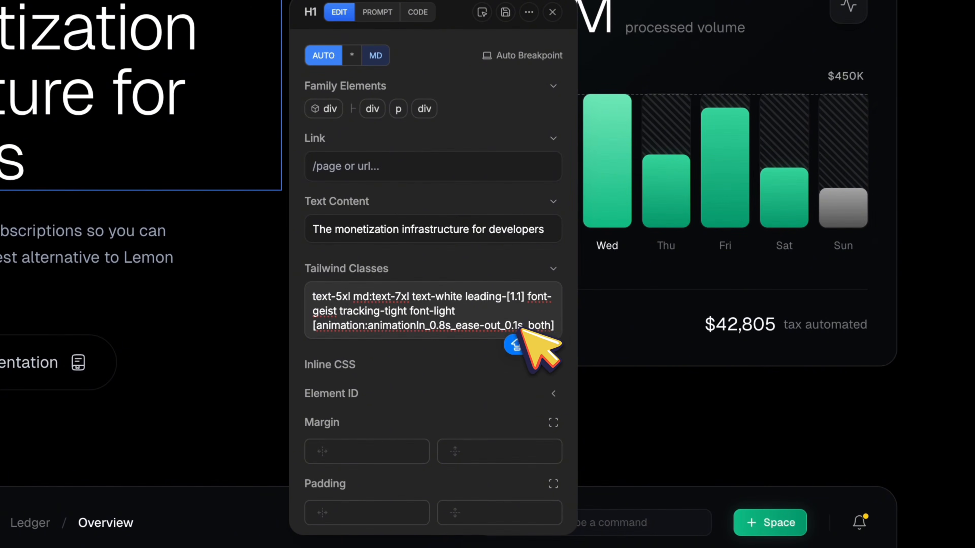
key("BackSpace")
type("3")
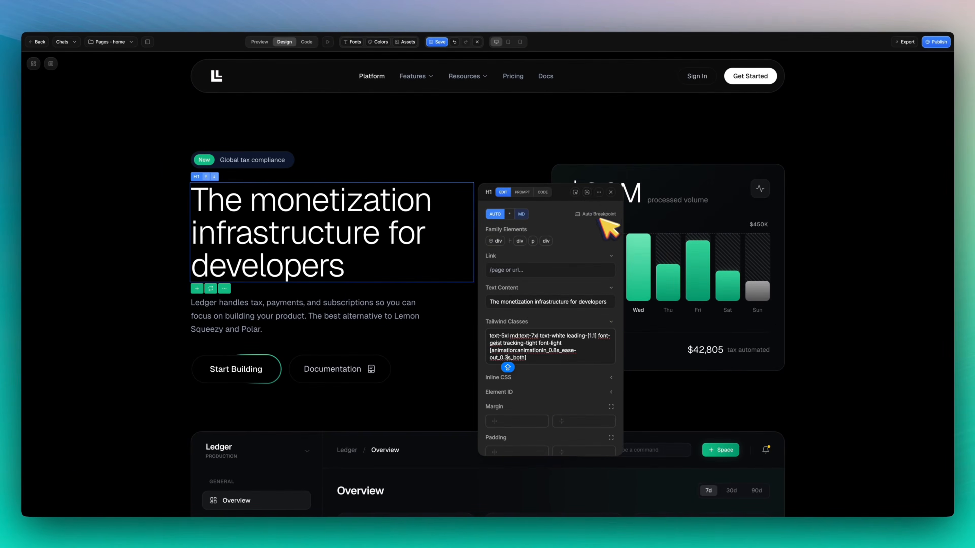
left_click(588, 192)
Step: Add the animationIn class to the hero description paragraph's Tailwind classes with a 0.4s delay
left_click(416, 313)
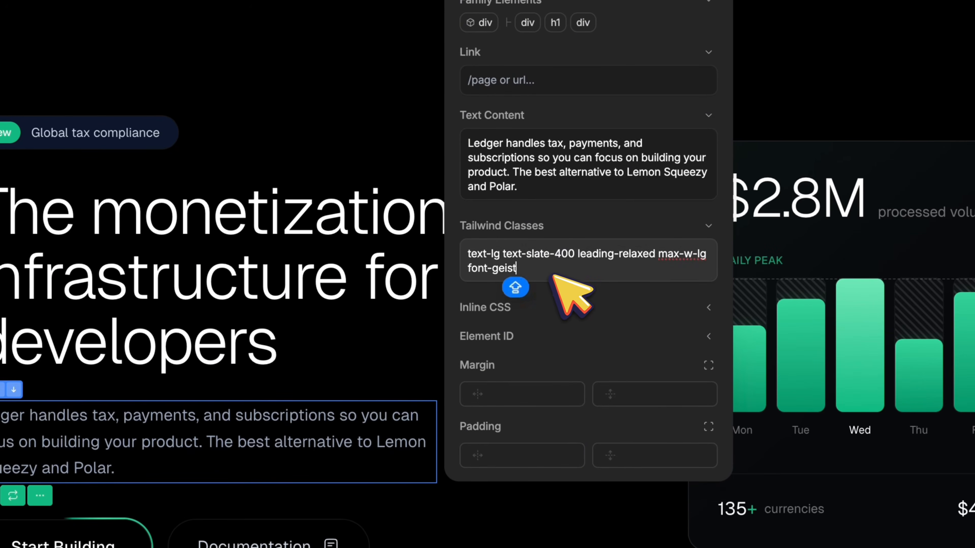
type("[animation:animationIn_0.8s_ease-out_0.1s_both]")
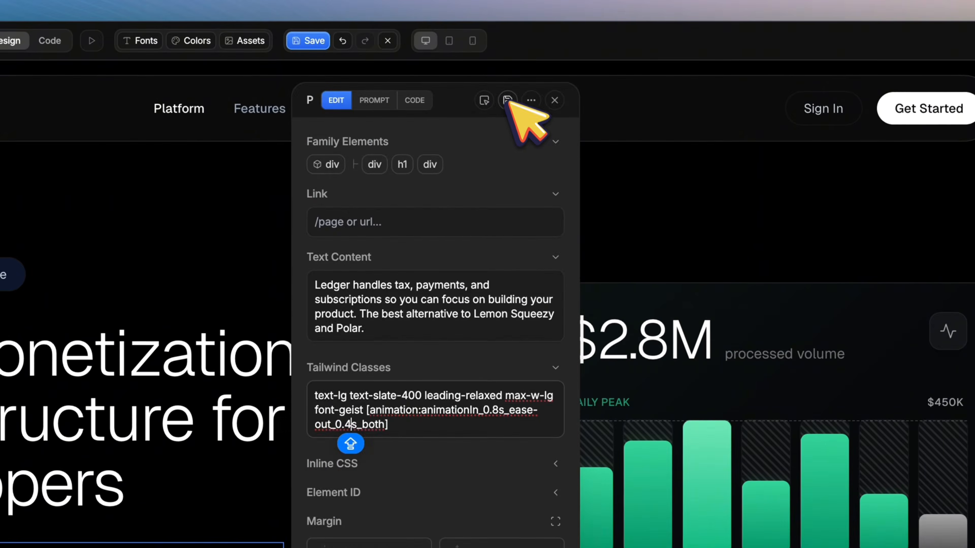
left_click(509, 100)
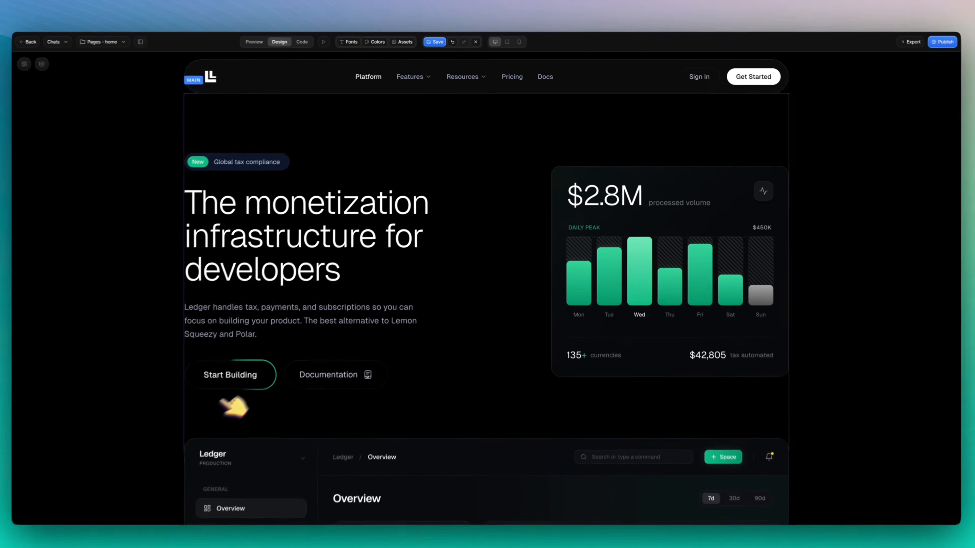
Step: Add the animationIn class to the container of the Start Building and Documentation buttons with a 0.5s delay
left_click(291, 366)
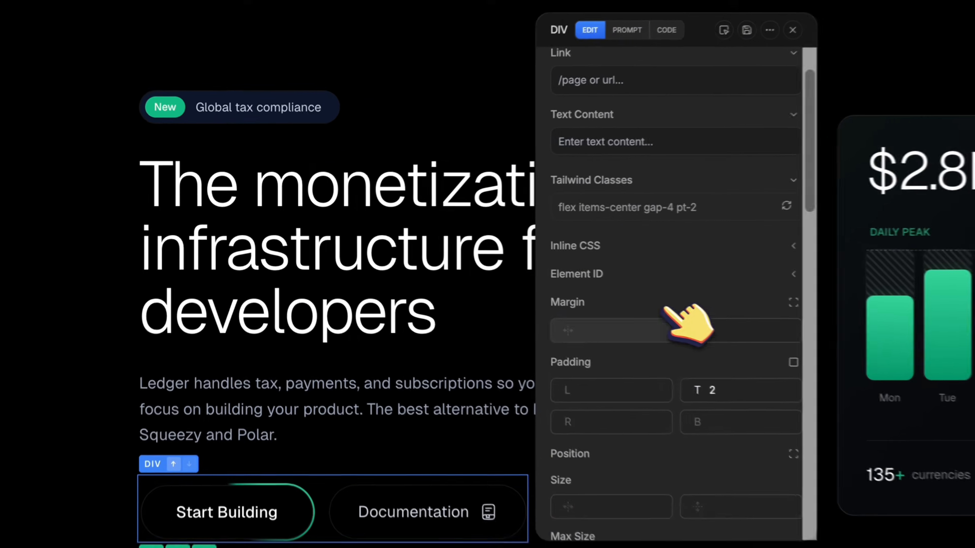
left_click(525, 211)
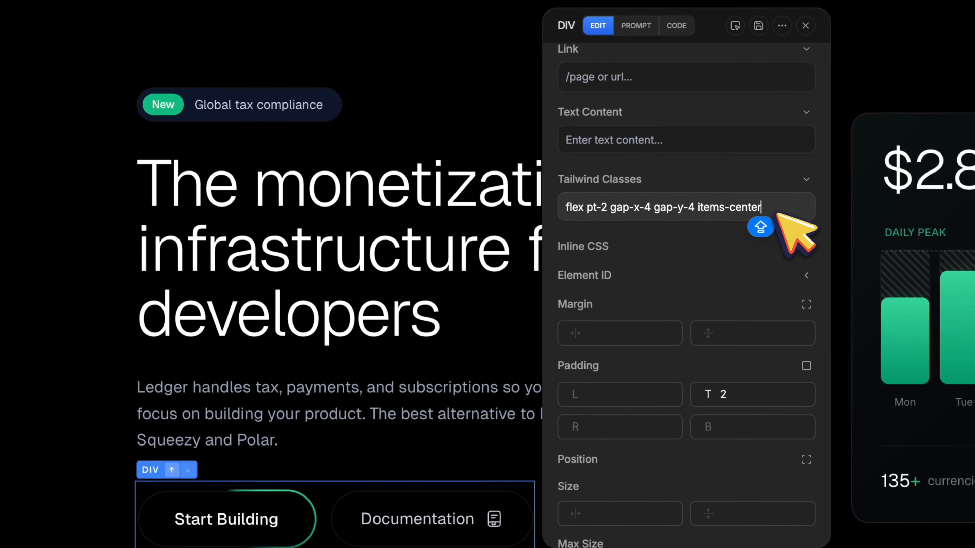
key("ctrl+v")
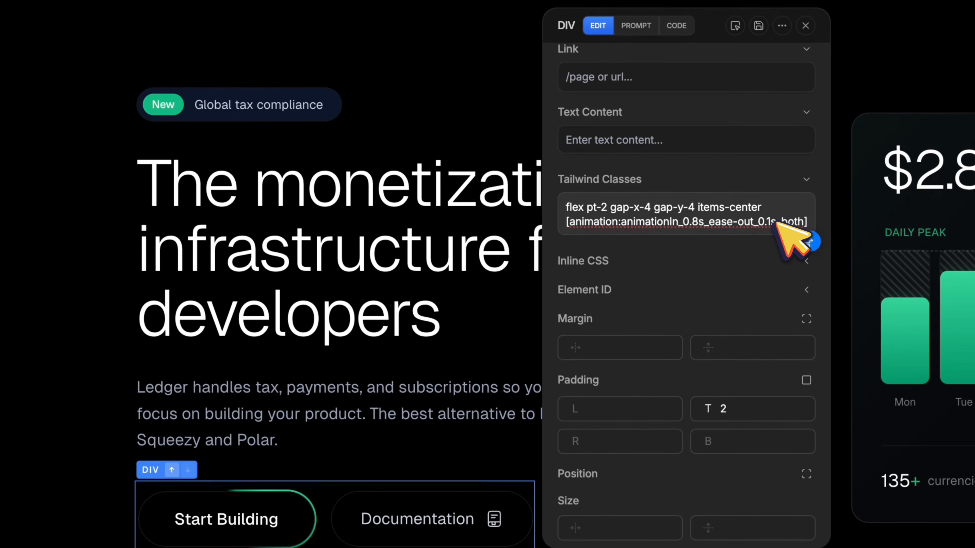
left_click(771, 222)
type("5")
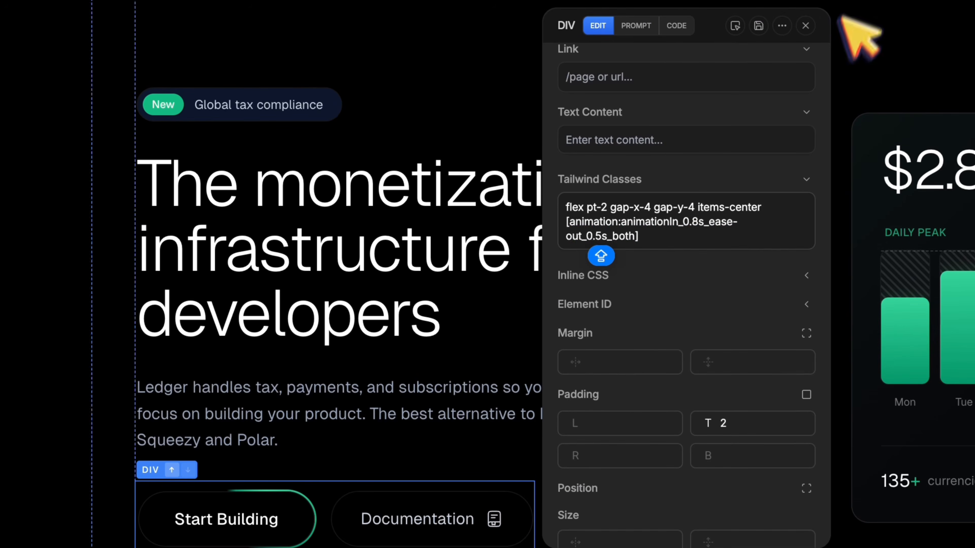
left_click(805, 26)
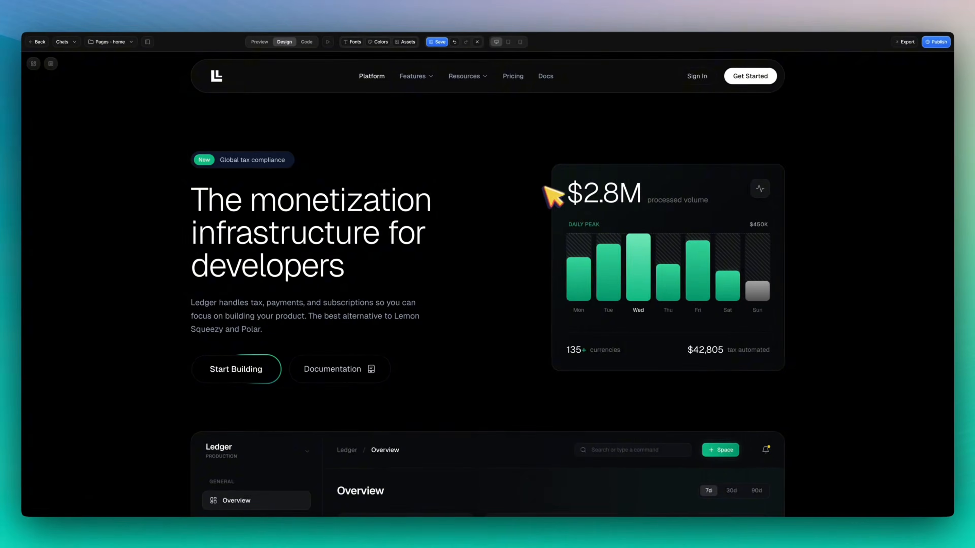
Step: Add the animationIn class with a 0.6s delay to the outer $2.8M processed volume card, save the changes and preview the intro
left_click(563, 171)
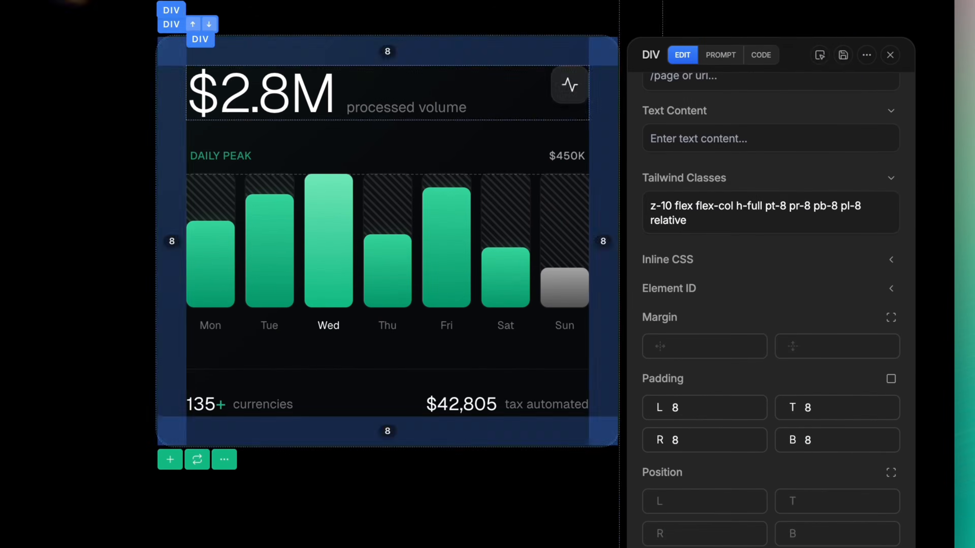
left_click(820, 54)
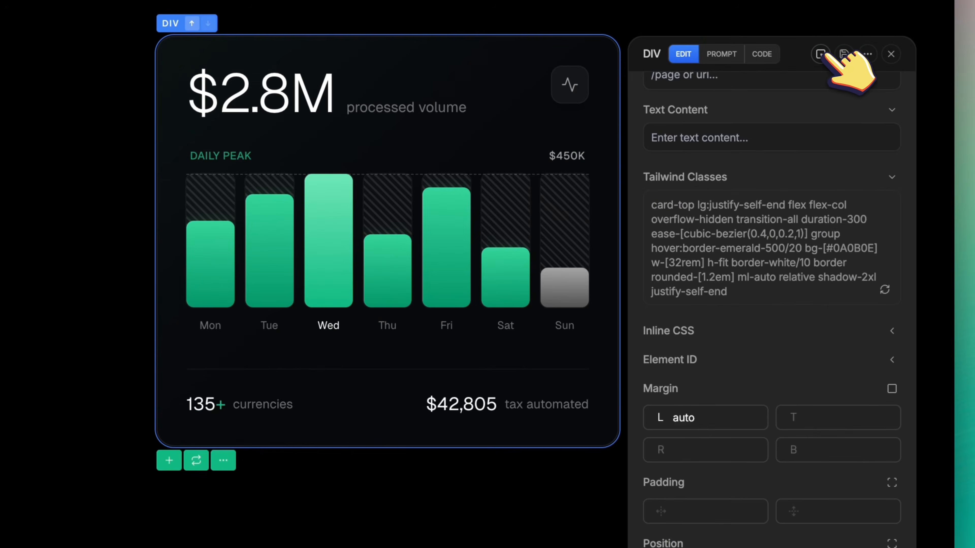
left_click(820, 55)
left_click(194, 54)
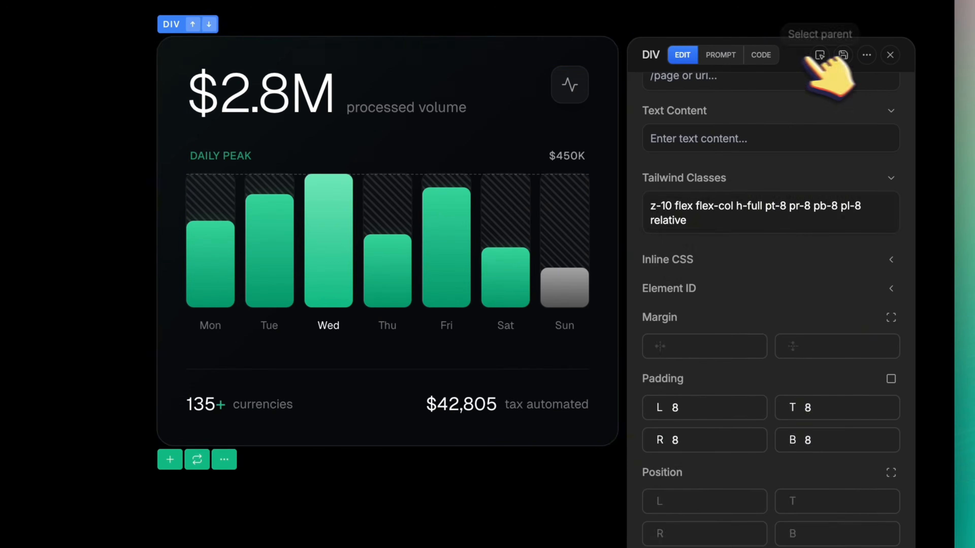
left_click(819, 55)
left_click(884, 290)
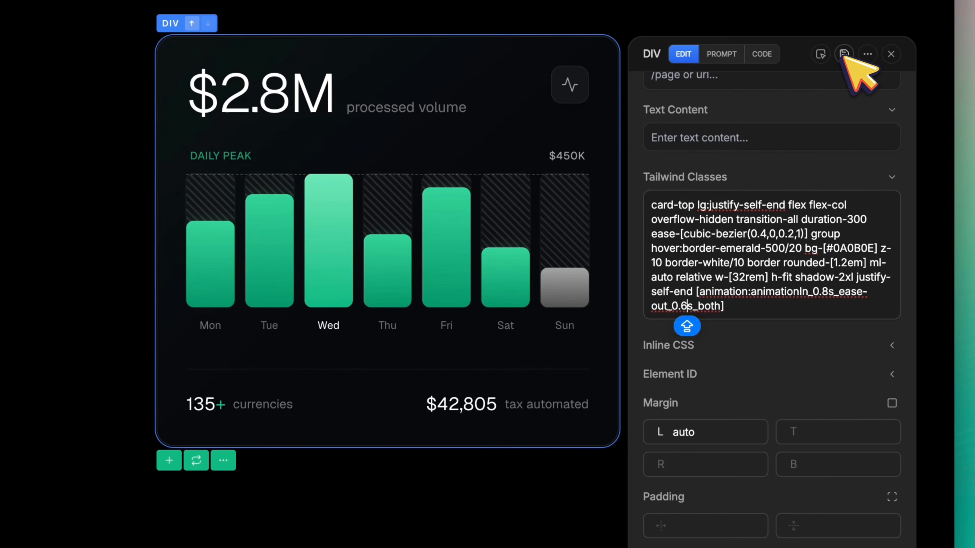
left_click(844, 54)
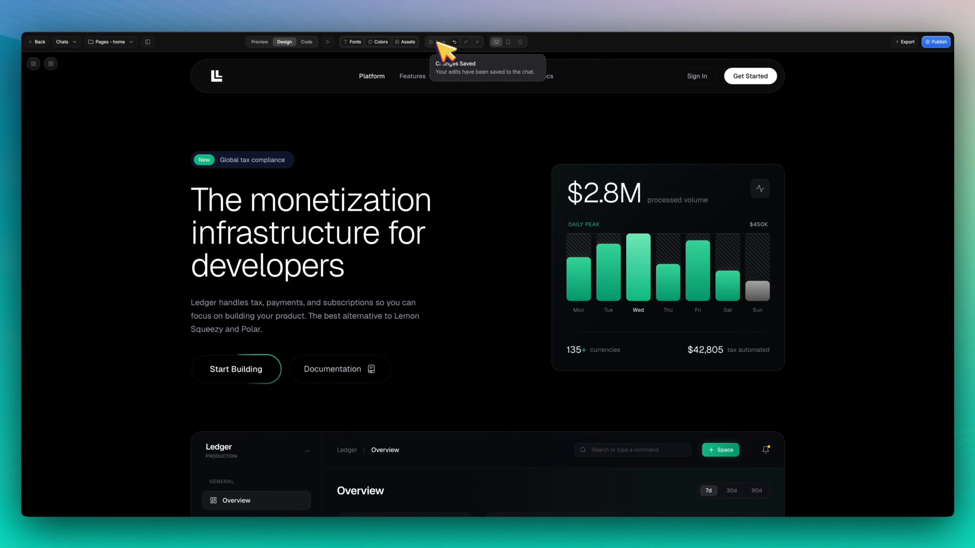
left_click(264, 42)
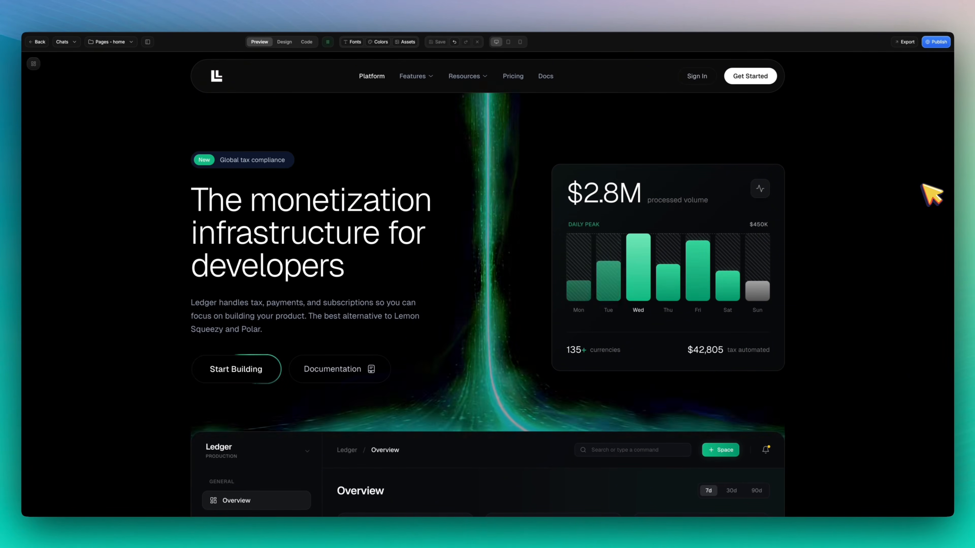
Step: Copy the class string "[animation:animationIn_0.8s_ease-out_0.1s_both] animate-on-scroll" from the on-scroll snippet's usage comment in the page code
left_click(307, 42)
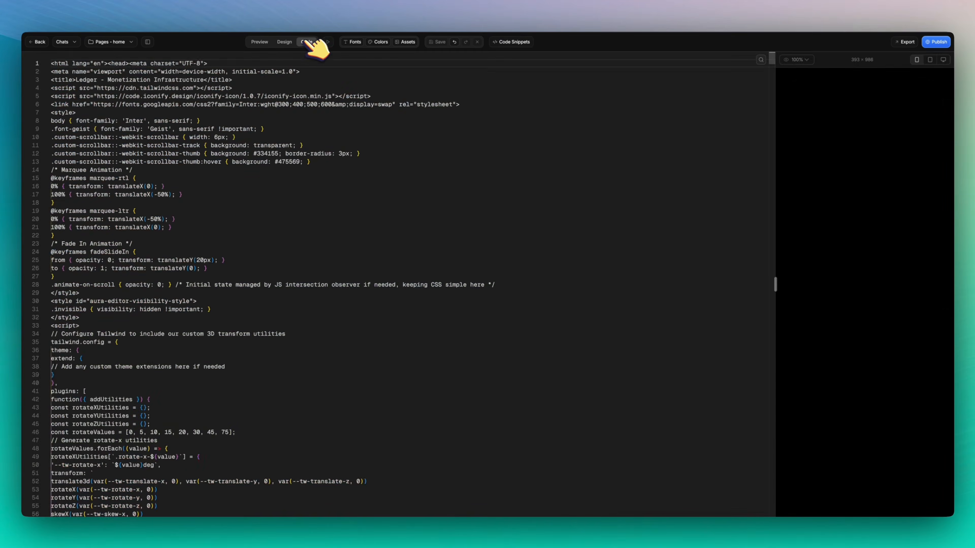
scroll(136, 240, "down", 1)
scroll(136, 240, "down", 20)
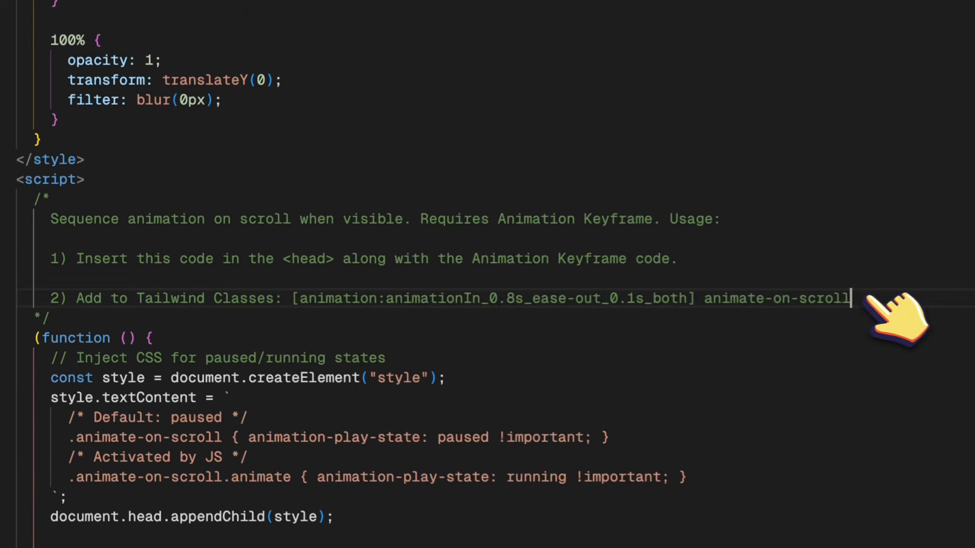
left_click_drag(397, 298, 158, 283)
left_click_drag(282, 269, 296, 295)
key("super+c")
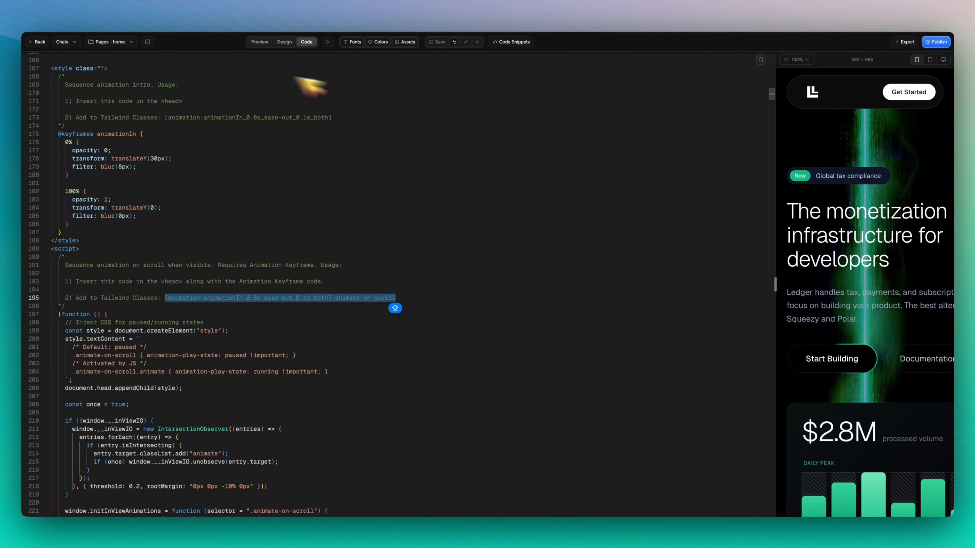
Step: Add the copied animationIn and animate-on-scroll classes to the Tailwind classes of the section wrapping the Ledger Overview dashboard
left_click(287, 42)
scroll(464, 392, "down", 7)
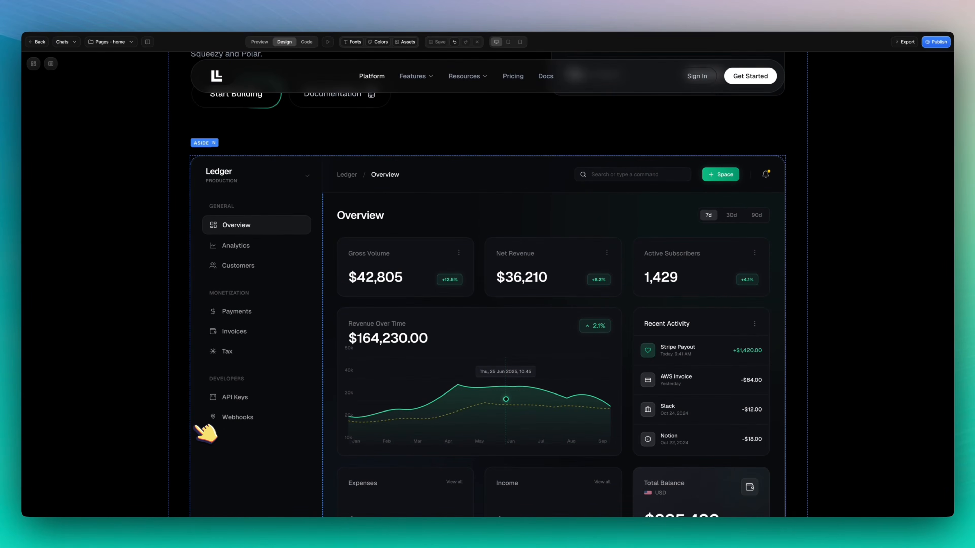
left_click(196, 426)
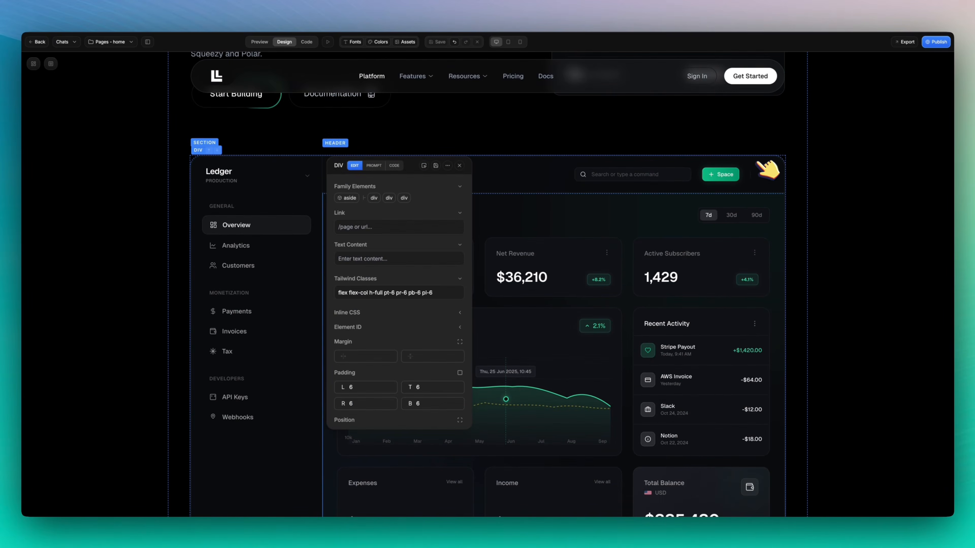
left_click(759, 162)
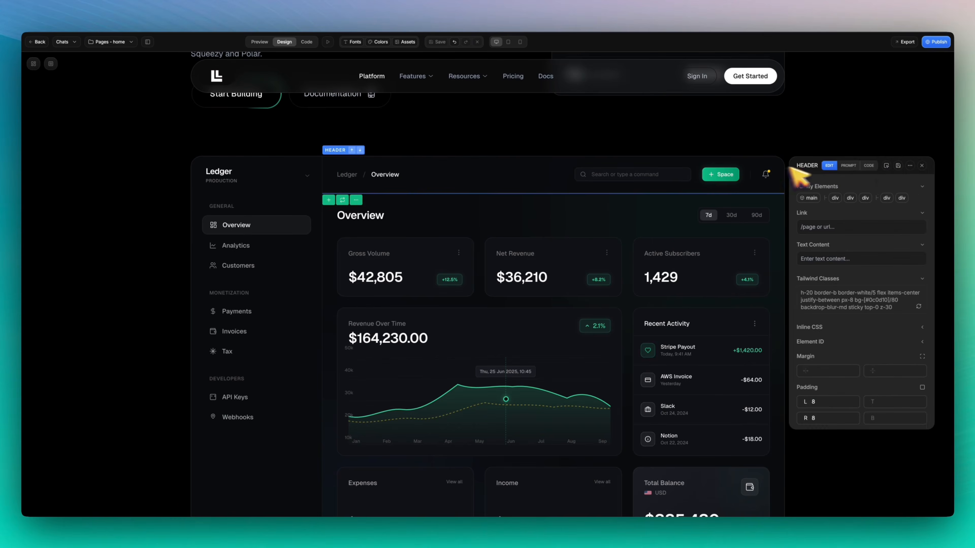
left_click(896, 165)
left_click(897, 165)
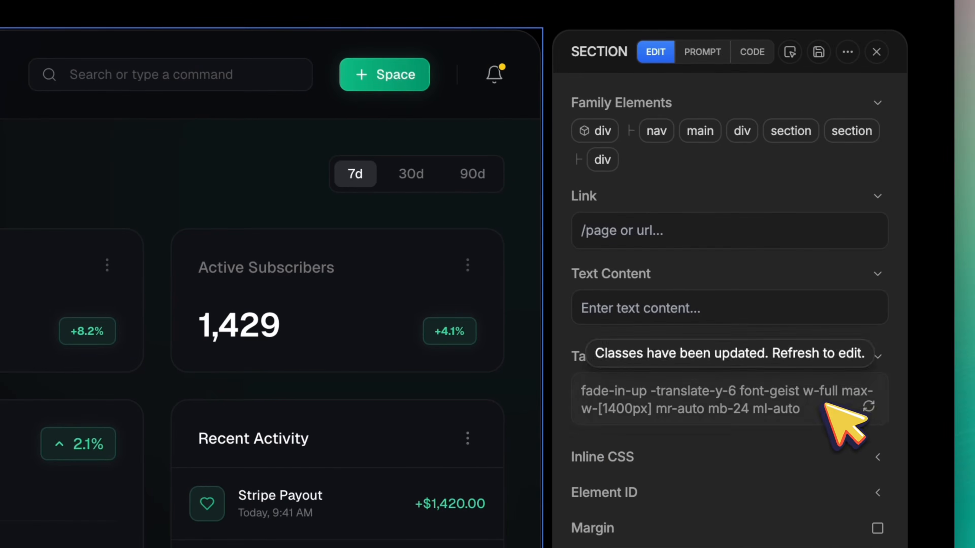
left_click(869, 405)
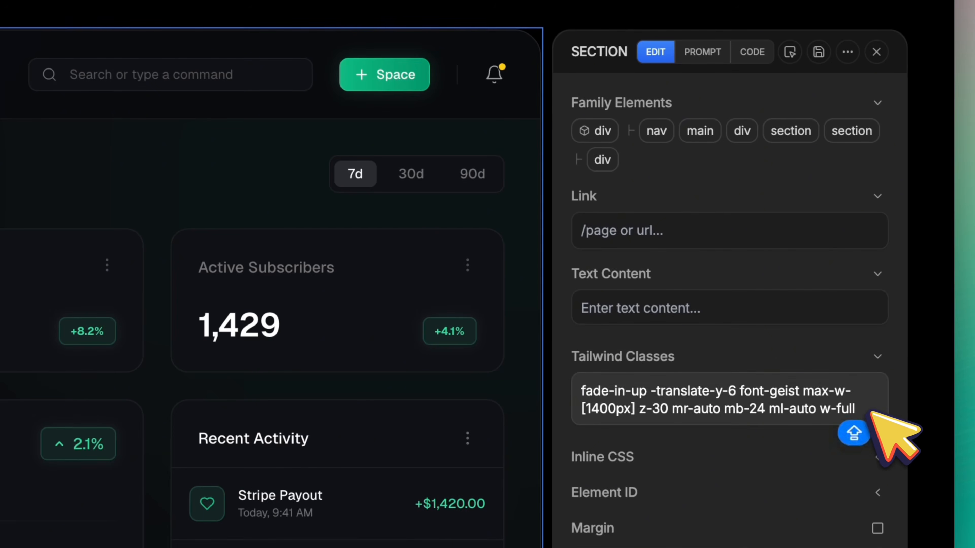
key("super+v")
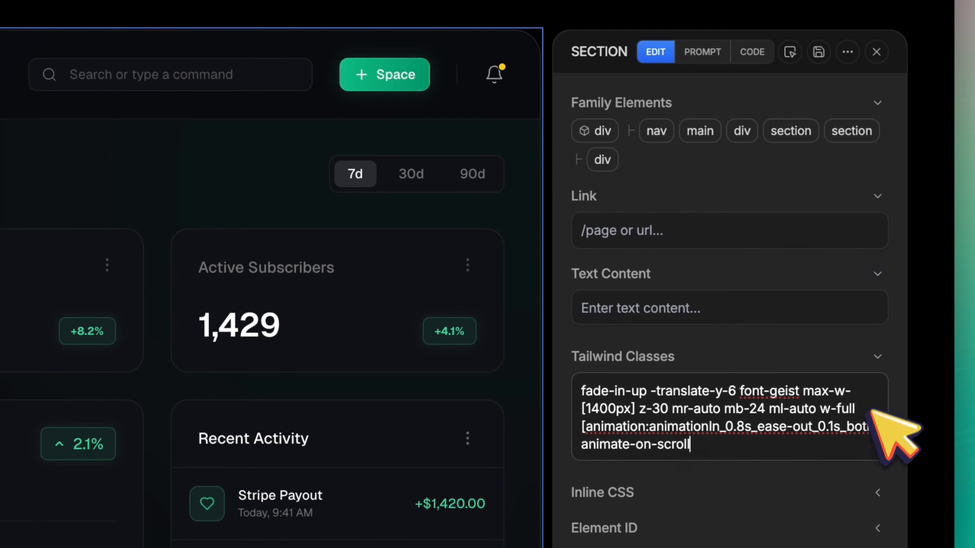
left_click(820, 51)
Step: Add the animationIn (0.1s delay) and animate-on-scroll classes to the container of the brand logo marquee
scroll(875, 216, "down", 8)
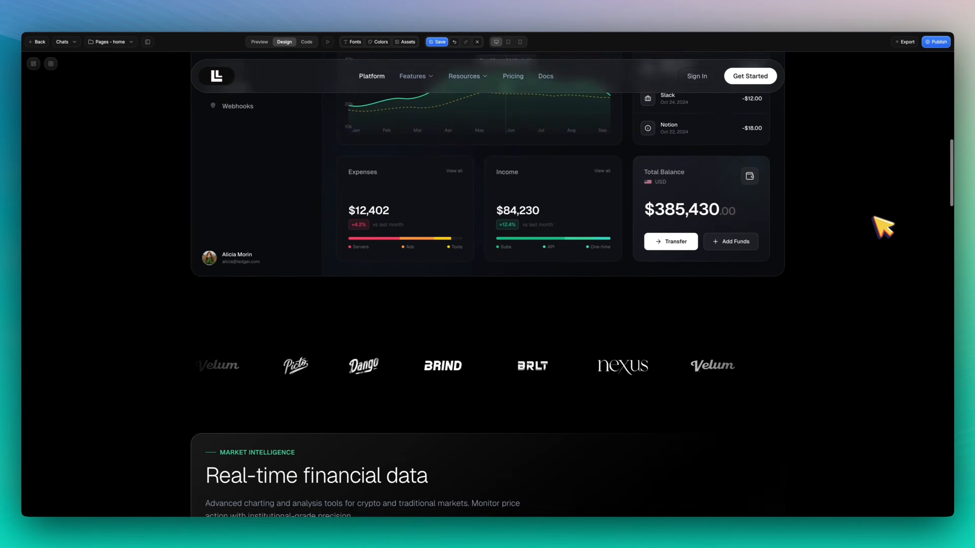
scroll(878, 223, "down", 4)
left_click(778, 244)
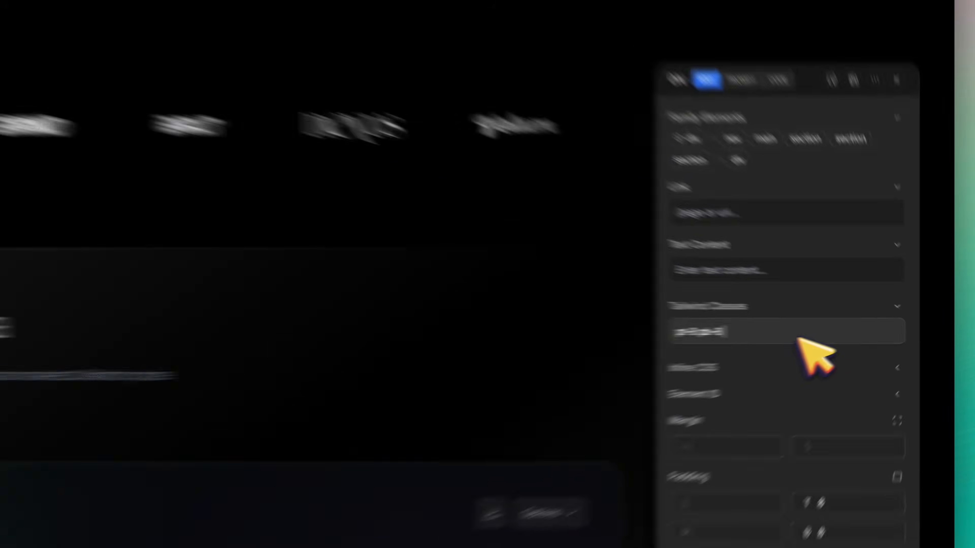
type("[animation:animationIn_0.8s_ease-out_0.1s_both] animate-on-scroll")
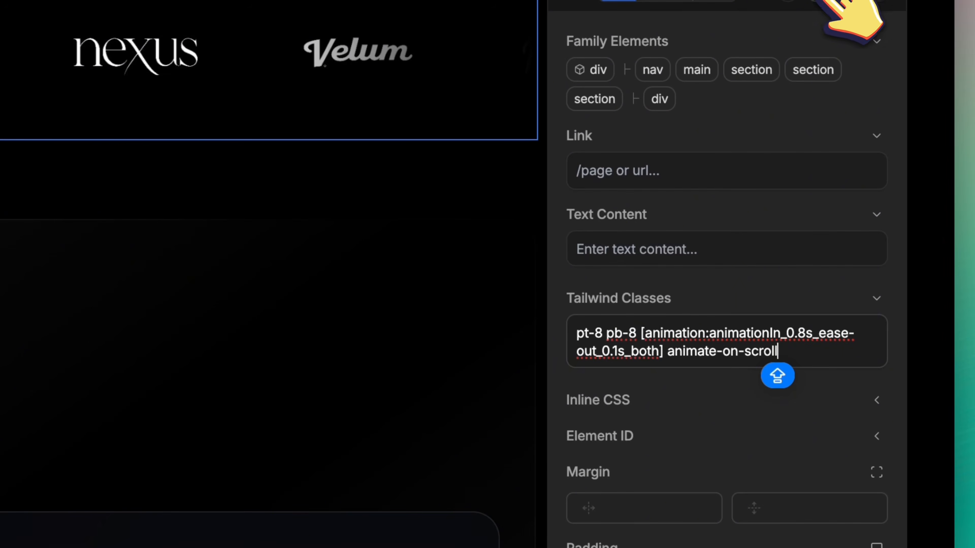
left_click(815, 1)
Step: Add the animationIn (0.1s delay) and animate-on-scroll classes to the "Real-time financial data" section
scroll(741, 183, "down", 4)
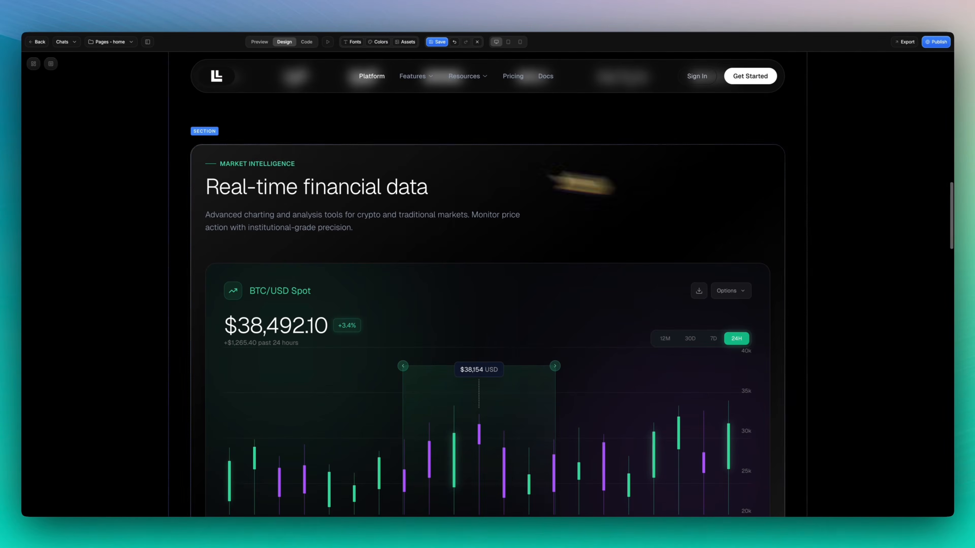
left_click(208, 160)
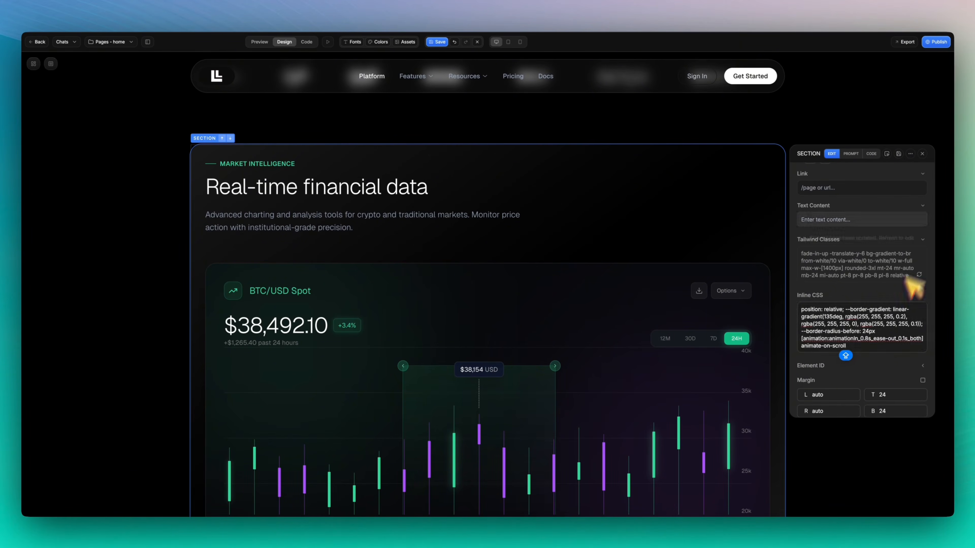
left_click(923, 153)
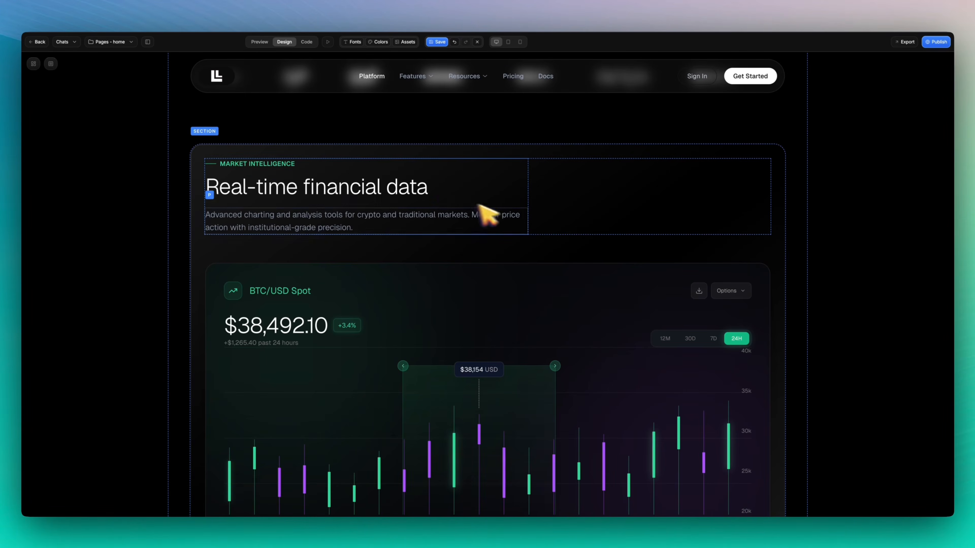
Step: Add the animationIn (0.1s delay) and animate-on-scroll classes to the Platform Features section's Tailwind classes
scroll(836, 331, "down", 10)
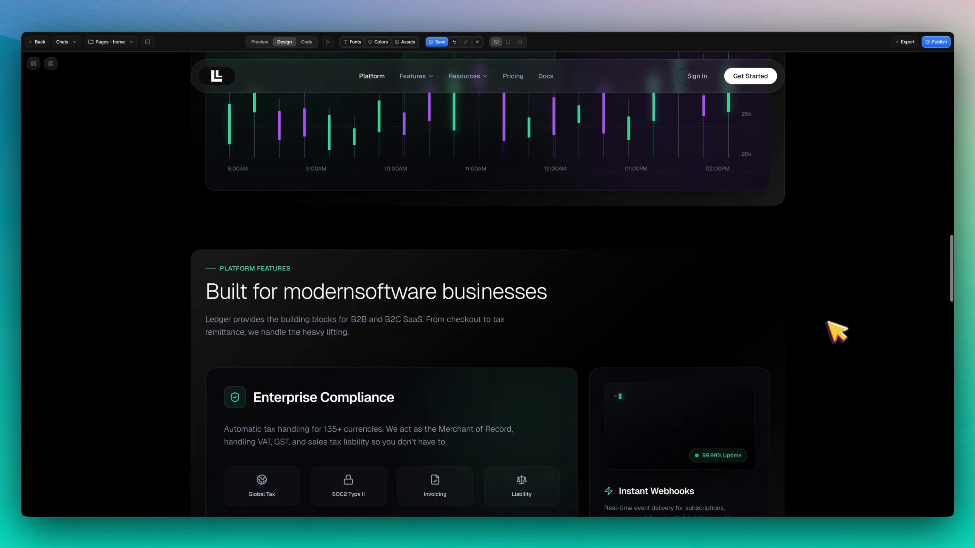
left_click(222, 254)
left_click(914, 441)
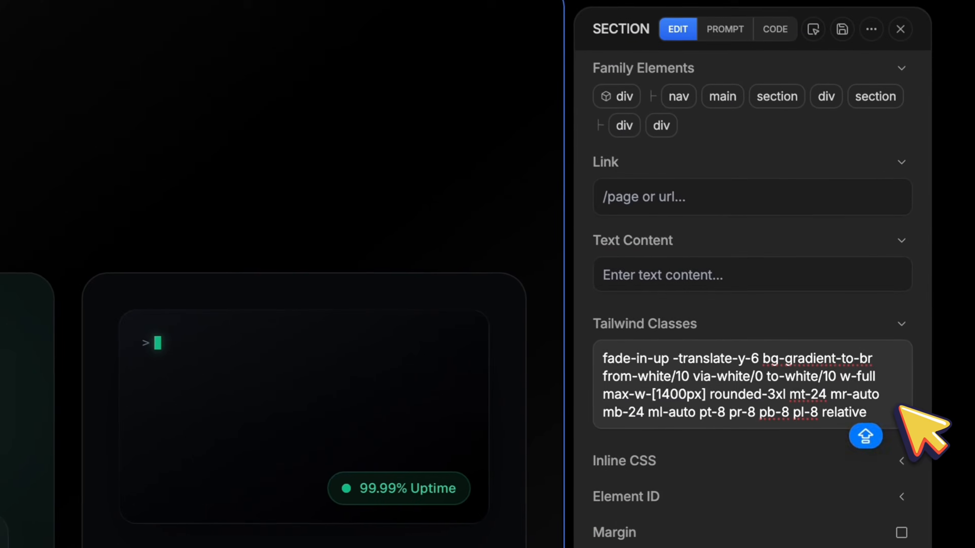
type("[animation:animationIn_0.8s_ease-out_0.1s_both] animate-on-scroll")
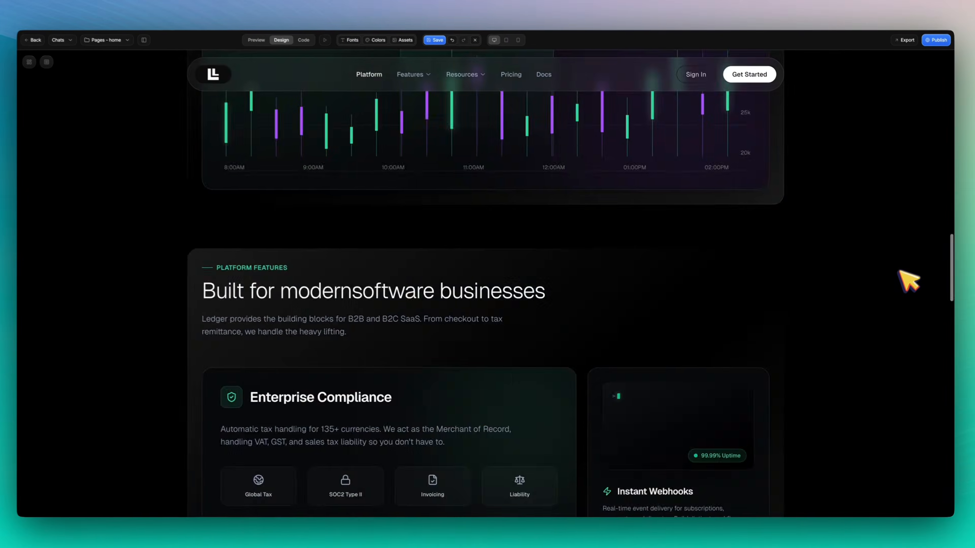
Step: Add the animationIn (0.1s delay) and animate-on-scroll classes to the Testimonials section, "Trusted by financial teams"
scroll(909, 292, "down", 10)
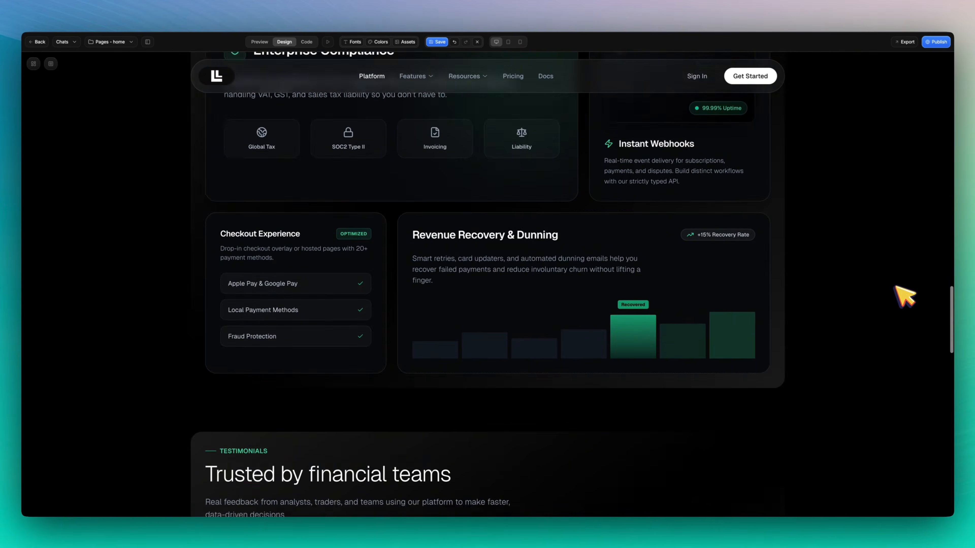
scroll(373, 262, "down", 3)
left_click(215, 301)
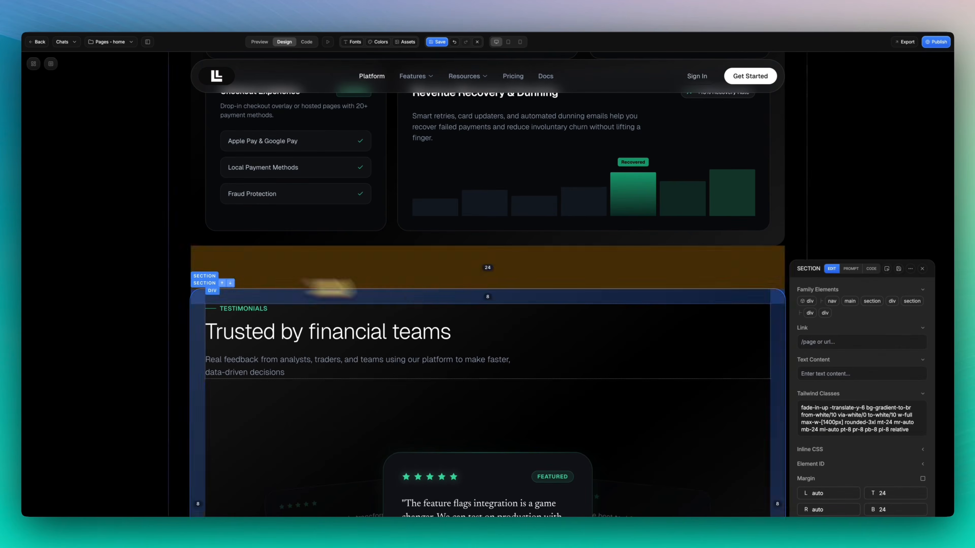
type("[animation:animationIn_0.8s_ease-out_0.1s_both] animate-on-scroll")
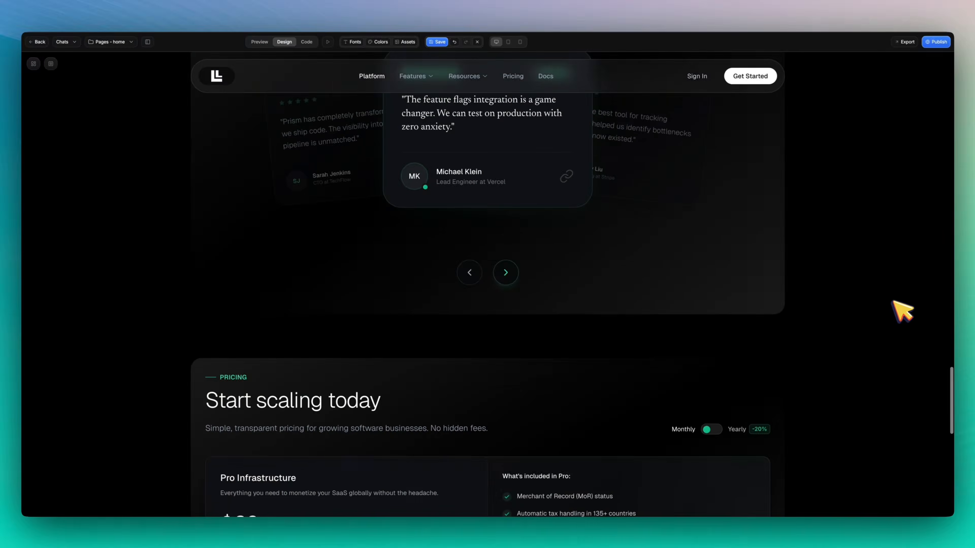
Step: Add the animationIn (0.1s delay) and animate-on-scroll classes to the "Start scaling today" pricing section
scroll(901, 312, "down", 3)
left_click(217, 370)
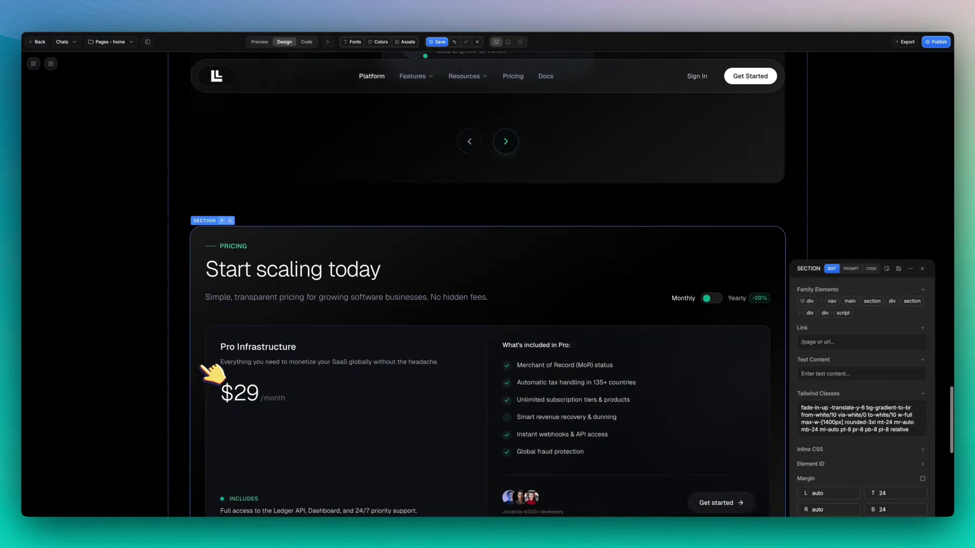
left_click(865, 312)
type("[animation:animationIn_0.8s_ease-out_0.1s_both] animate-on-scroll")
left_click(922, 268)
Step: Add the animationIn (0.1s delay) and animate-on-scroll classes to the outer section wrapping the contact footer, and save the changes
scroll(900, 267, "down", 7)
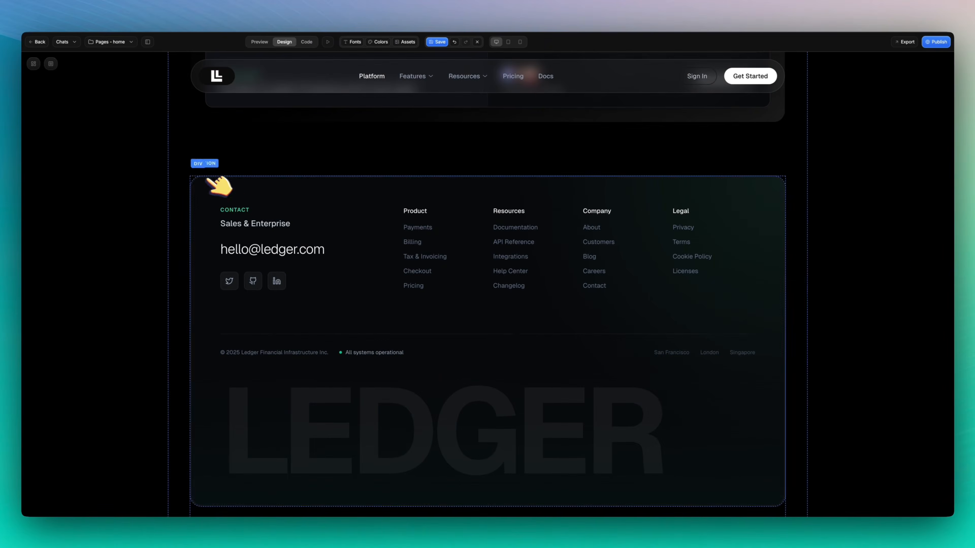
left_click(210, 180)
left_click(887, 185)
left_click(887, 185)
left_click(902, 328)
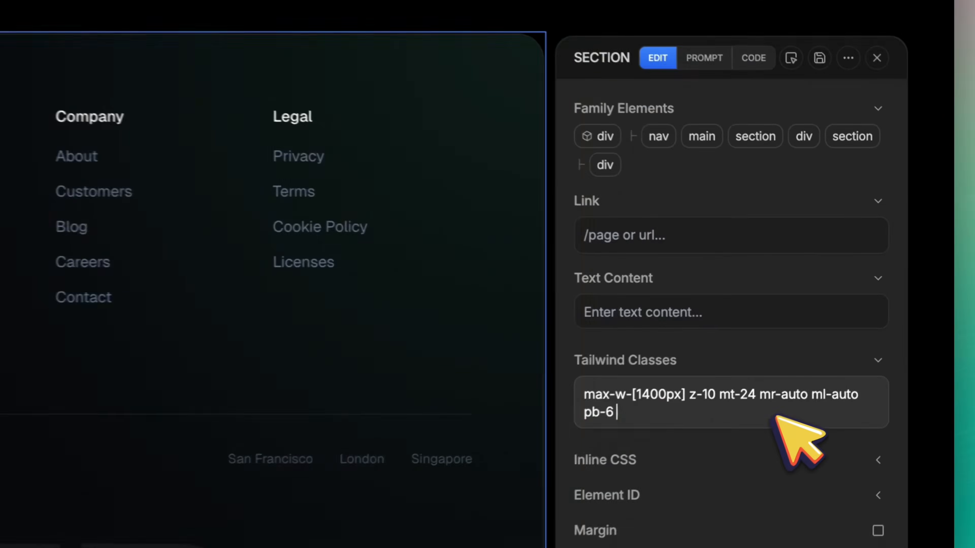
key("ctrl+v")
left_click(900, 185)
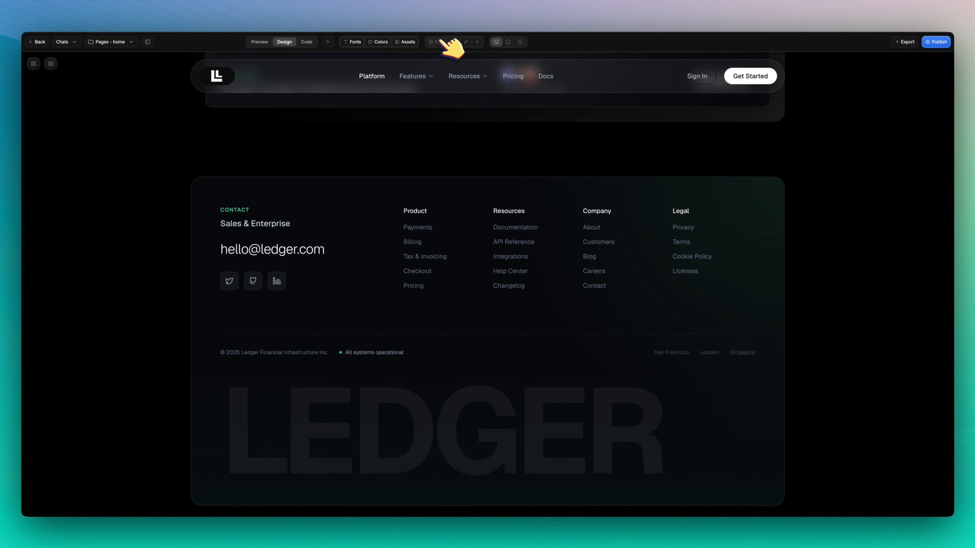
Step: Preview the page and check the hero intro and on-scroll animations from the dashboard down to the market intelligence section
left_click(260, 42)
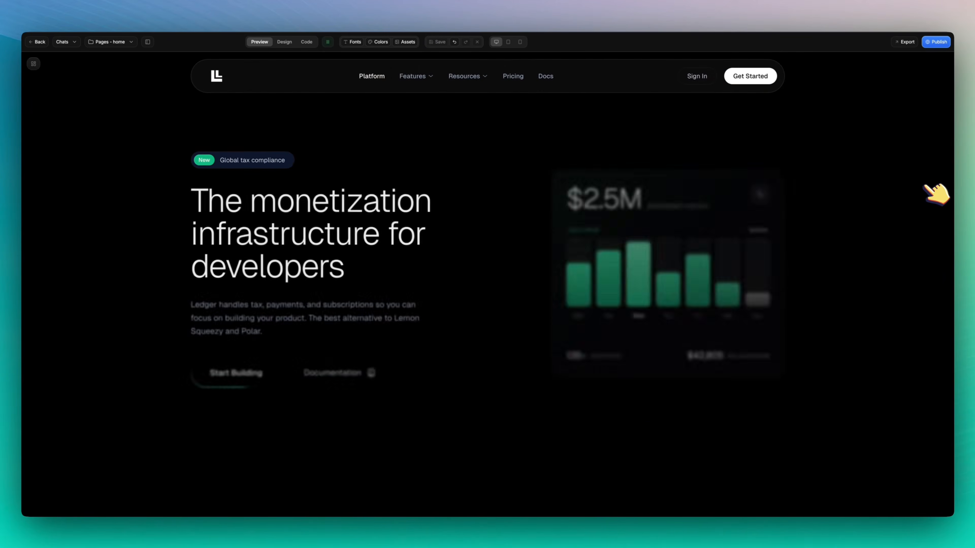
scroll(950, 251, "down", 4)
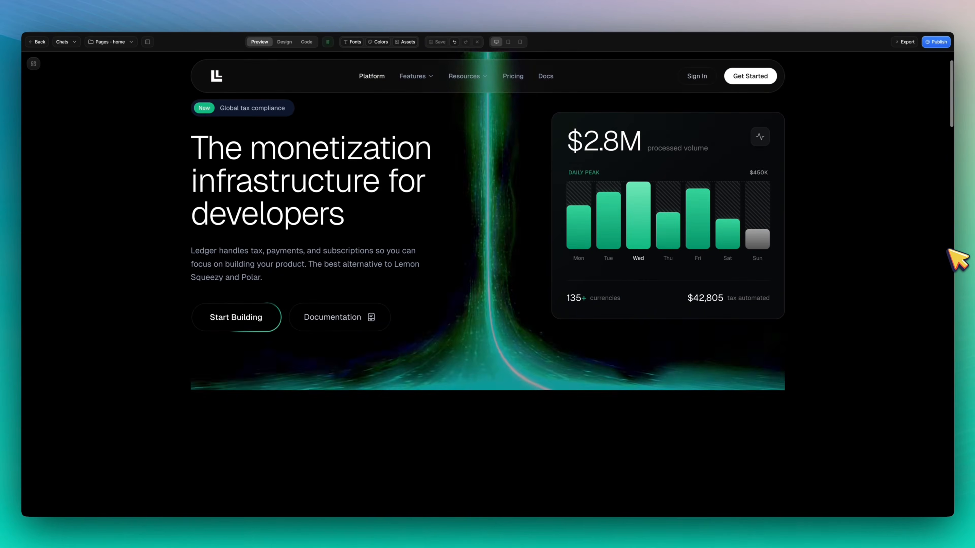
scroll(948, 250, "down", 6)
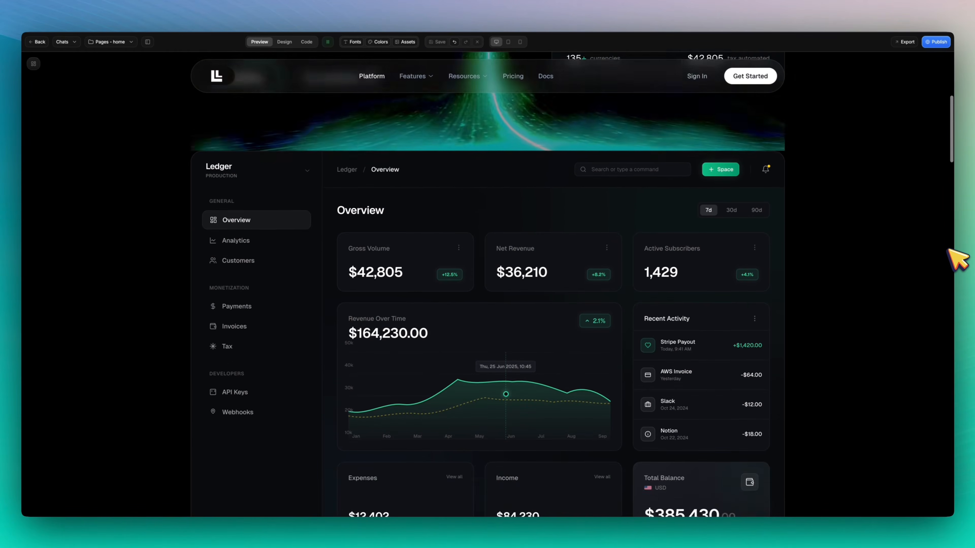
scroll(948, 250, "down", 10)
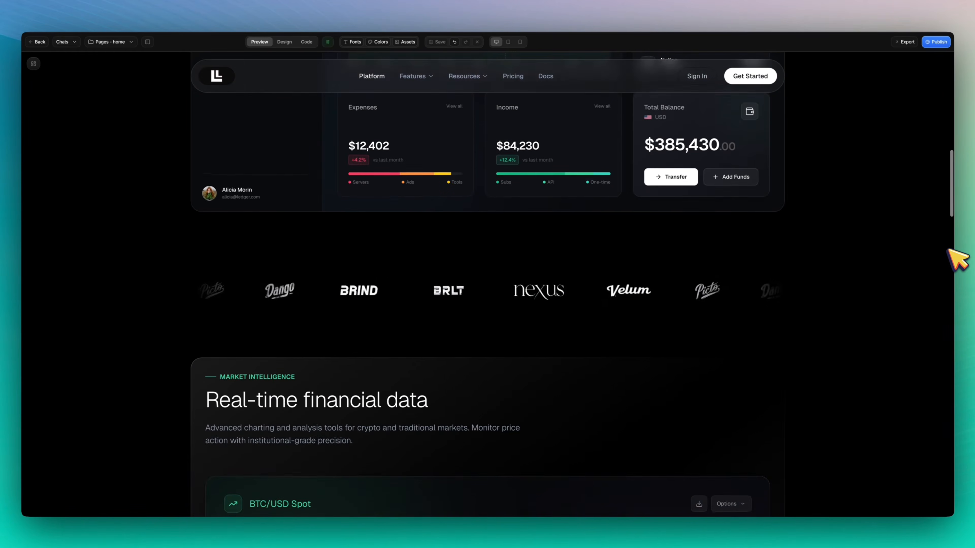
Step: Check the on-scroll animations of the market intelligence, platform features and testimonials sections in the page preview
scroll(949, 251, "down", 9)
scroll(227, 192, "up", 6)
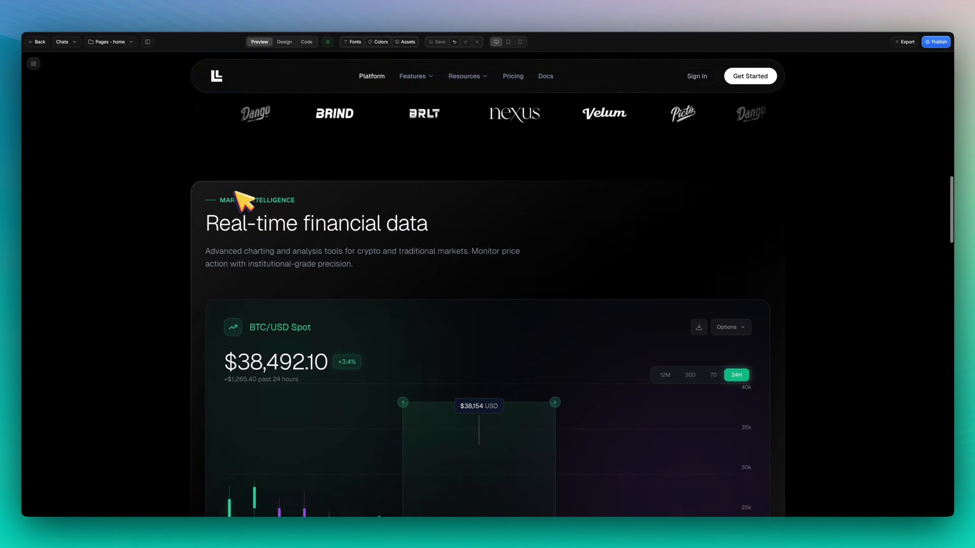
scroll(938, 298, "down", 20)
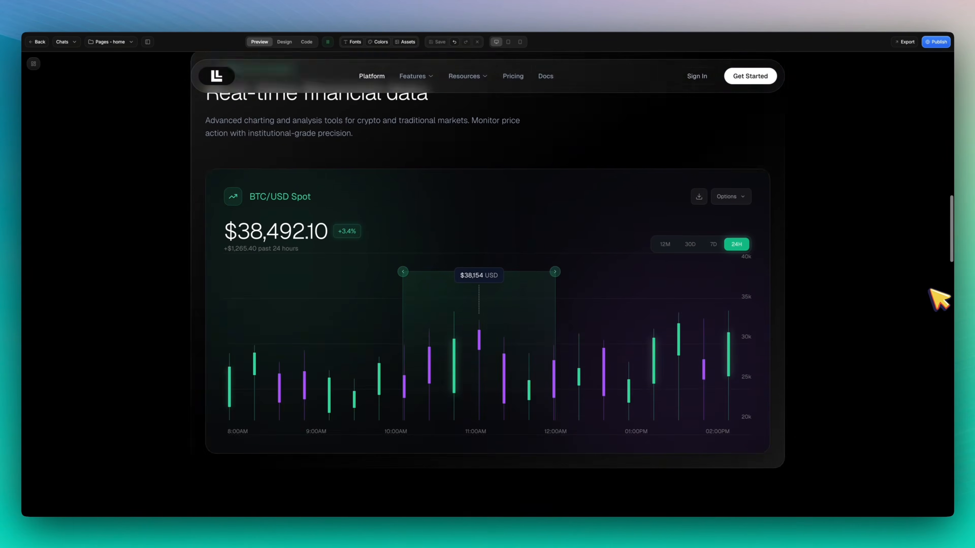
scroll(939, 299, "down", 20)
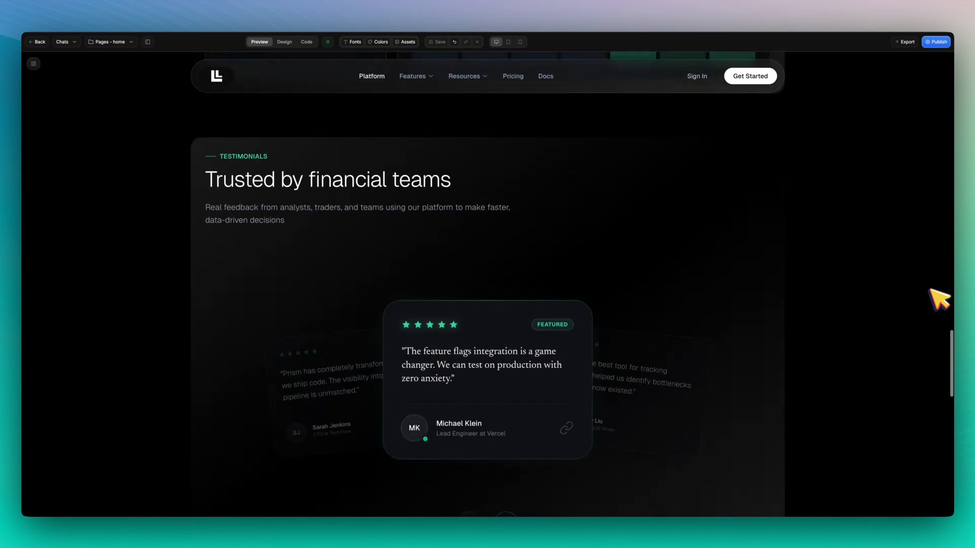
scroll(939, 300, "up", 12)
scroll(939, 299, "up", 20)
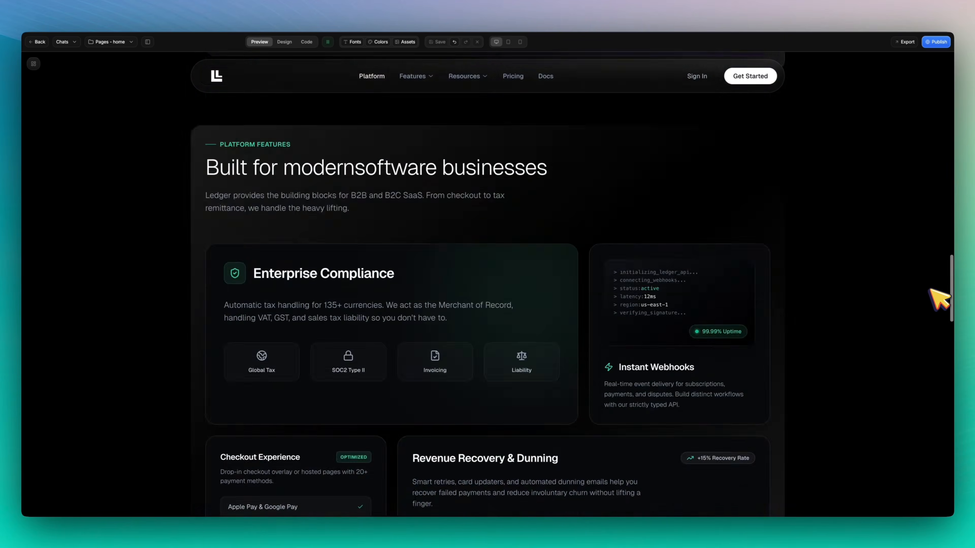
scroll(939, 299, "up", 1)
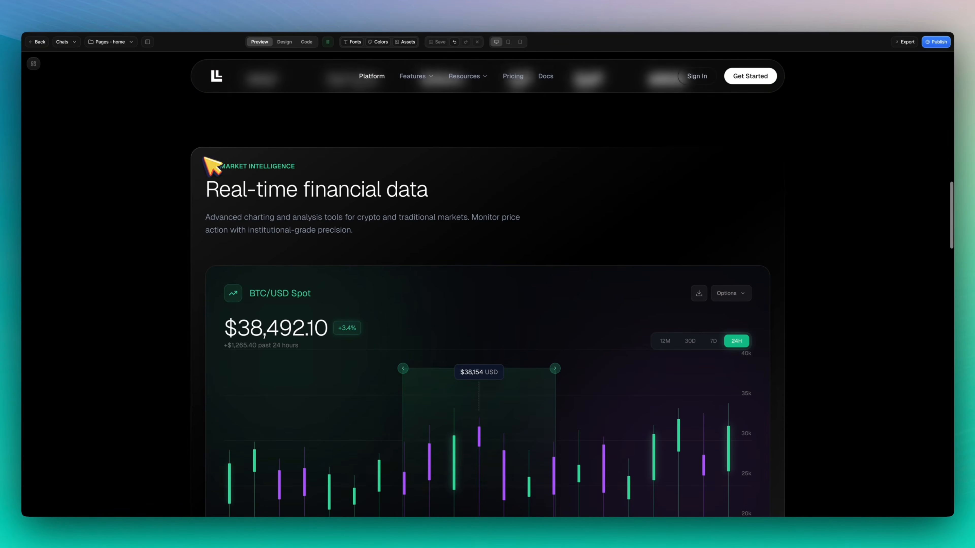
Step: Add the animationIn (0.8s ease-out, 0.1s delay) and animate-on-scroll classes to the Market Intelligence section, "Real-time financial data", and save the changes
left_click(284, 41)
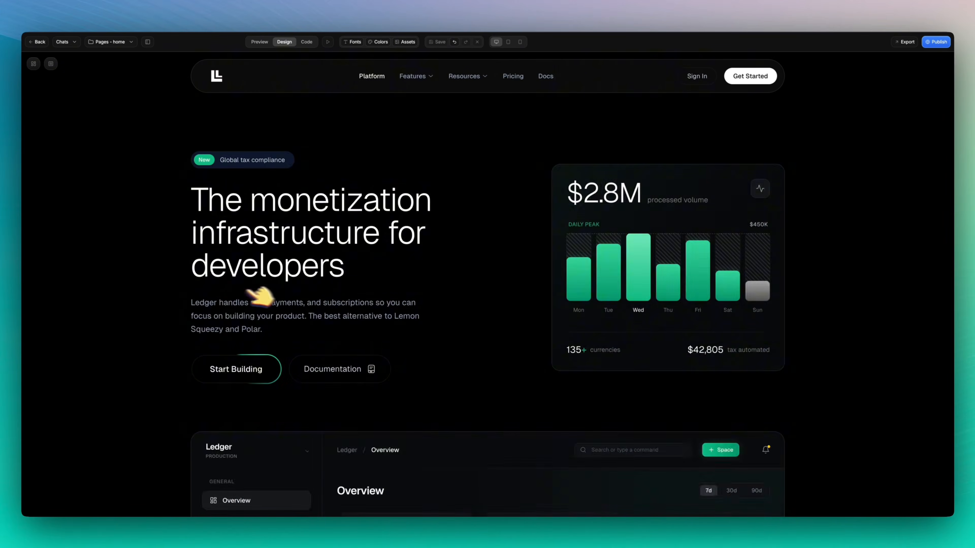
scroll(240, 266, "down", 8)
scroll(236, 292, "down", 10)
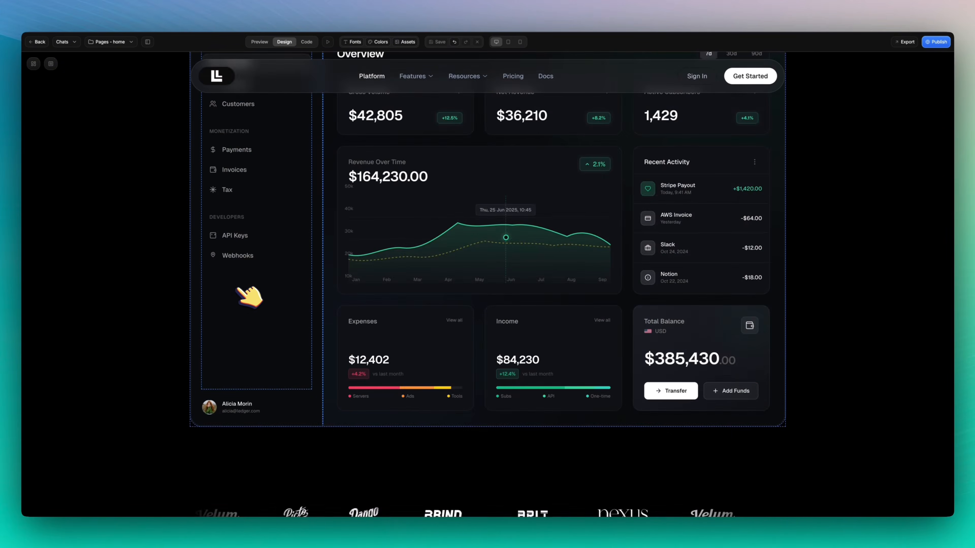
left_click(207, 243)
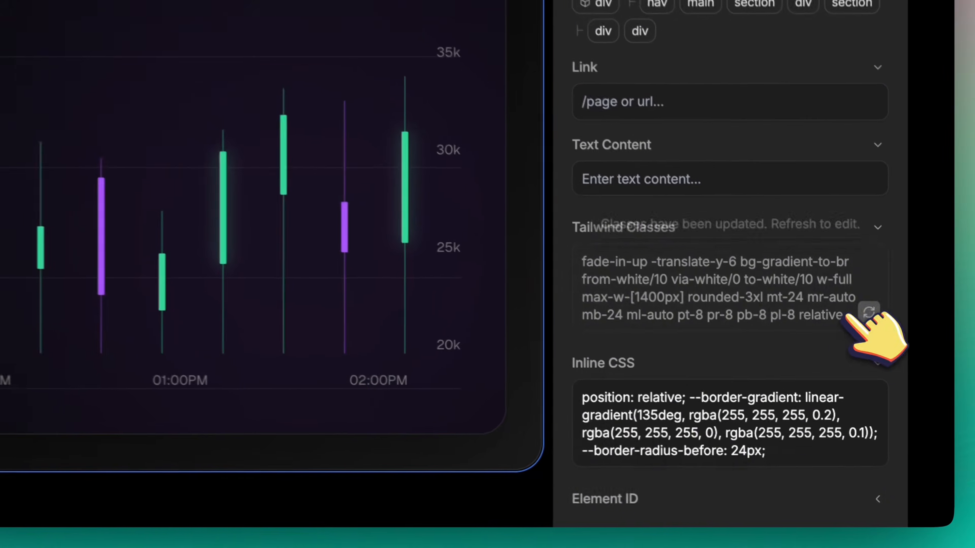
left_click(919, 390)
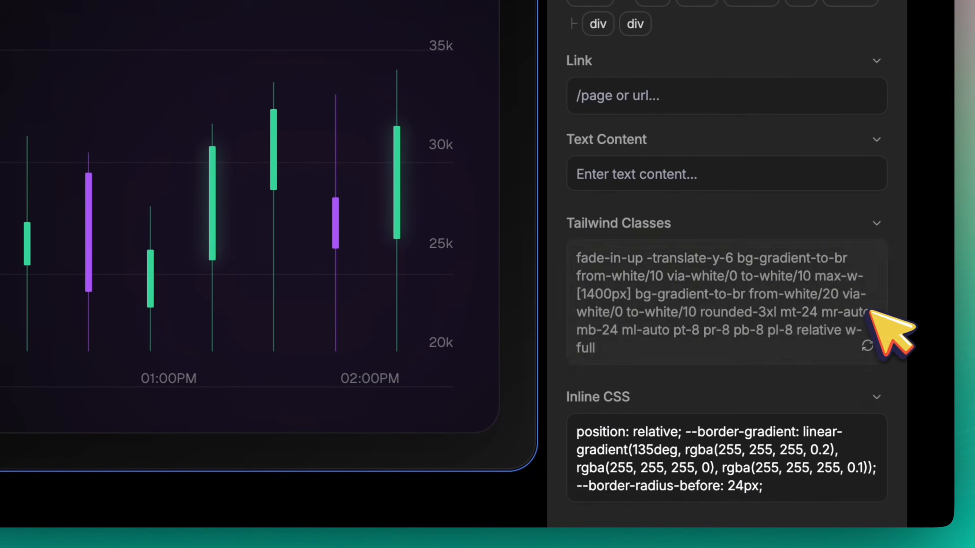
type("[animation:animationIn_0.8s_ease-out_0.1s_both] animate-on-scroll")
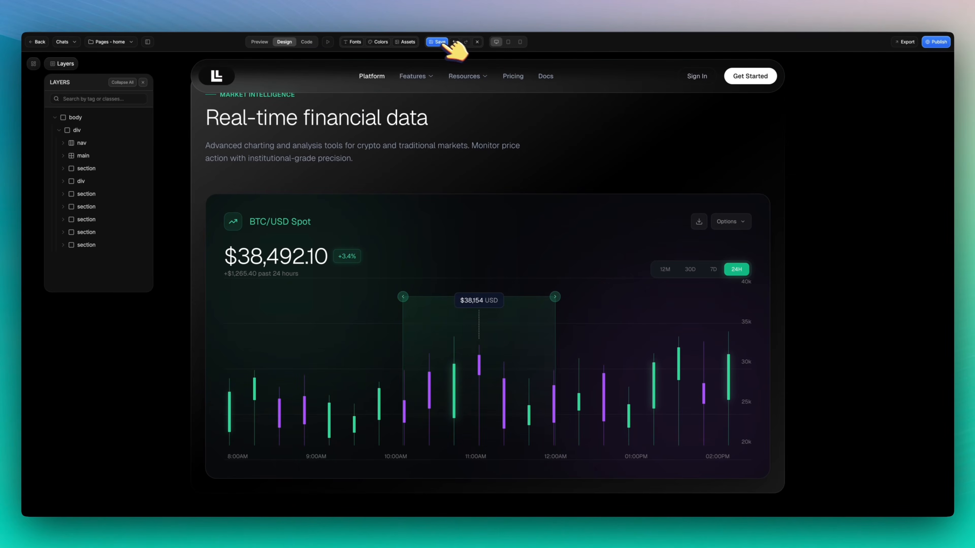
Step: Preview the page again and check the intro and on-scroll animations from the hero down to the "Start scaling today" pricing section
left_click(261, 42)
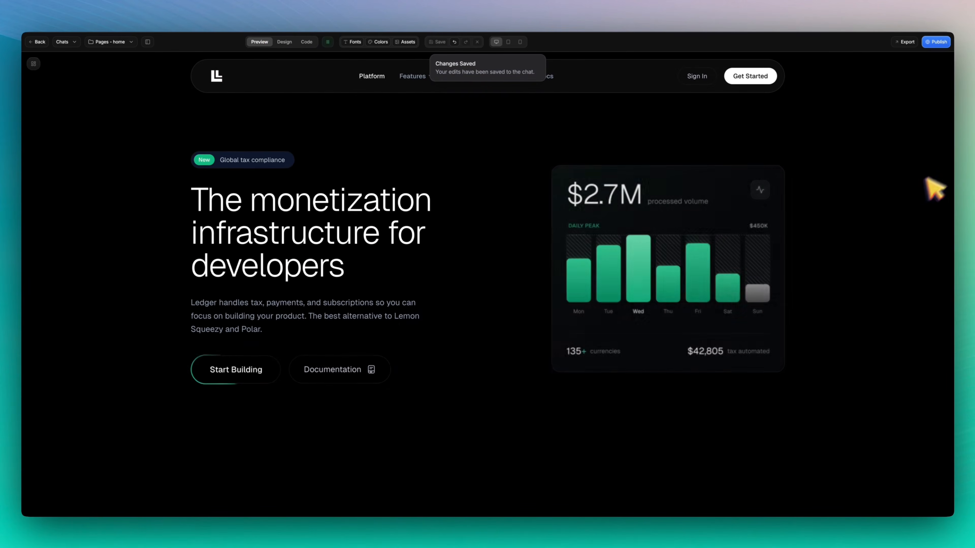
scroll(912, 252, "down", 5)
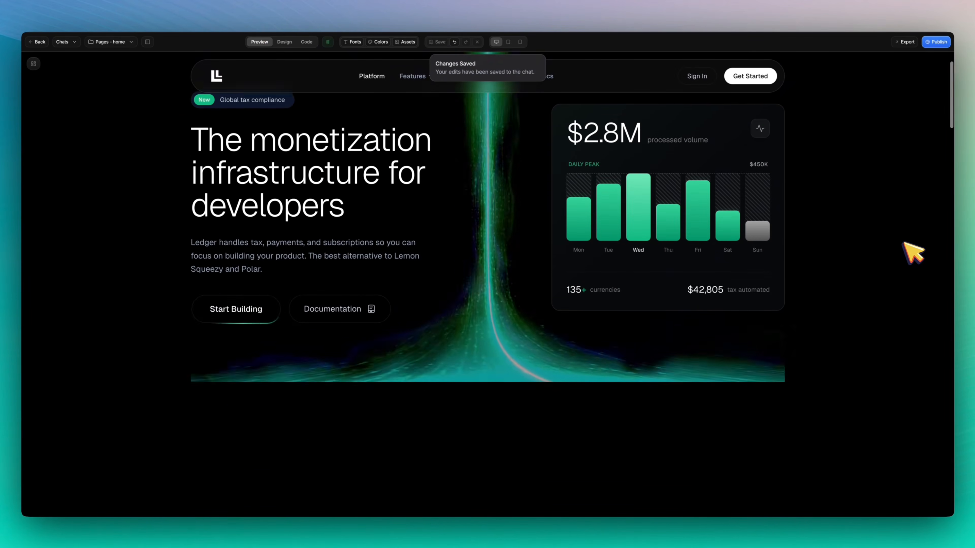
scroll(905, 243, "down", 10)
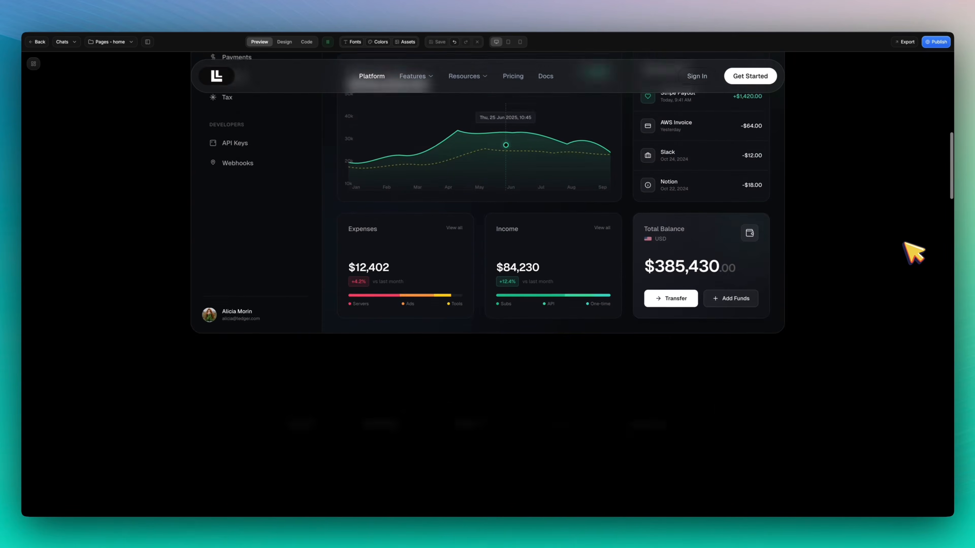
scroll(909, 249, "down", 10)
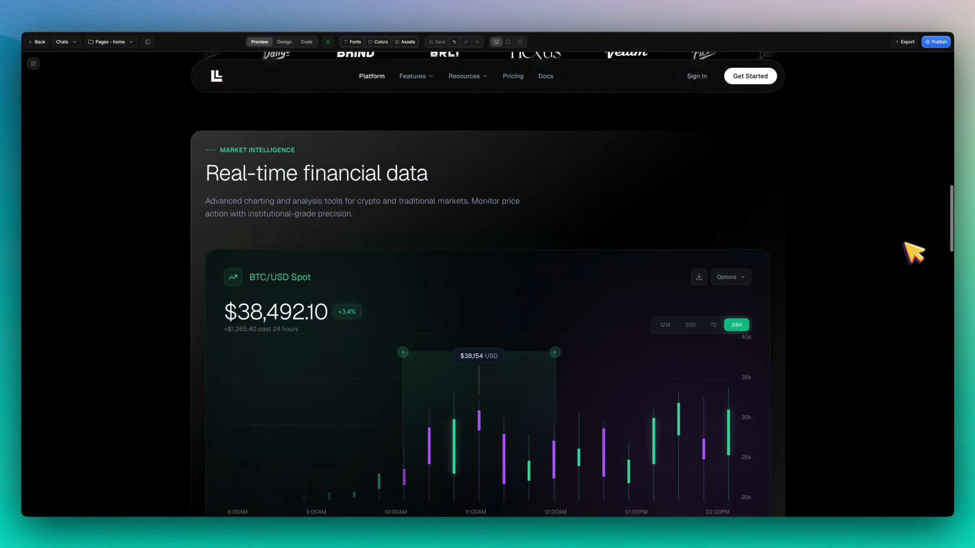
scroll(913, 253, "down", 12)
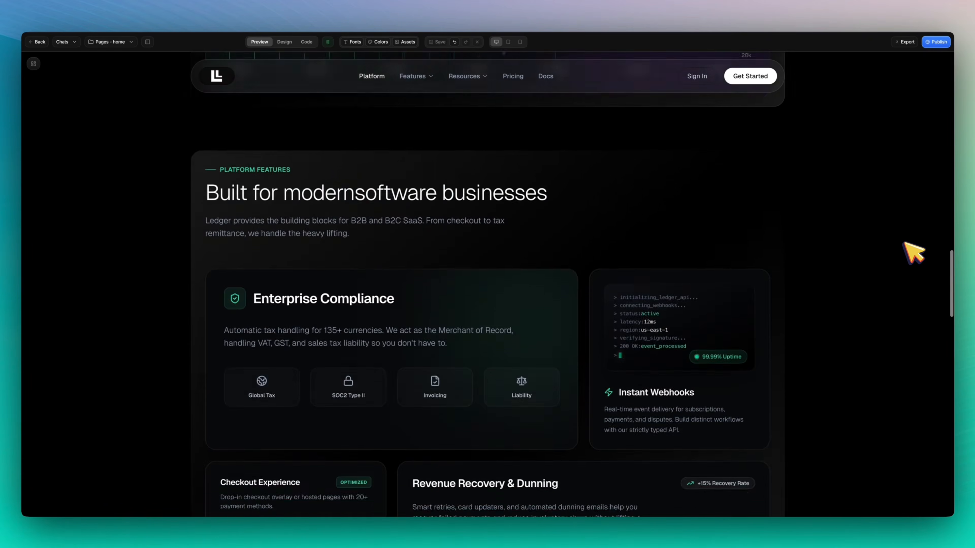
scroll(914, 252, "down", 10)
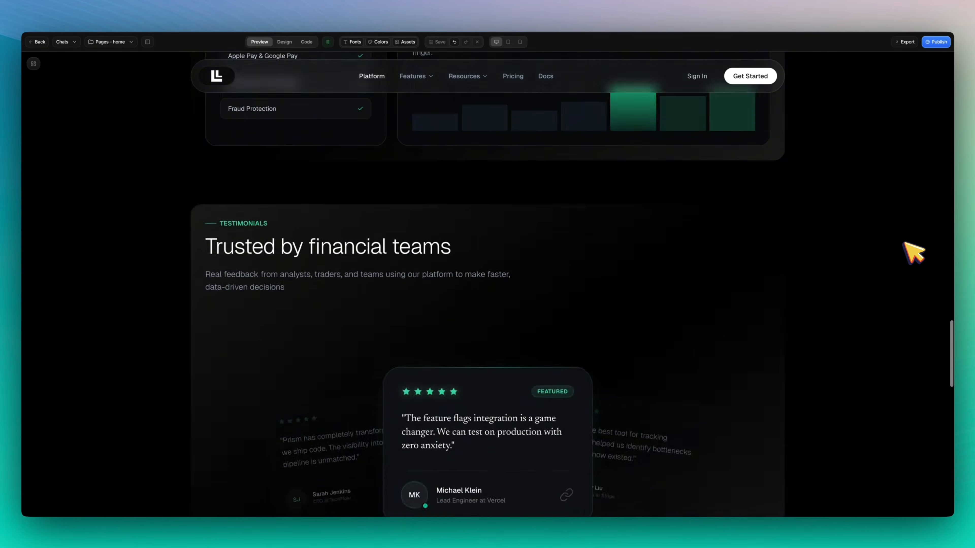
scroll(913, 253, "down", 10)
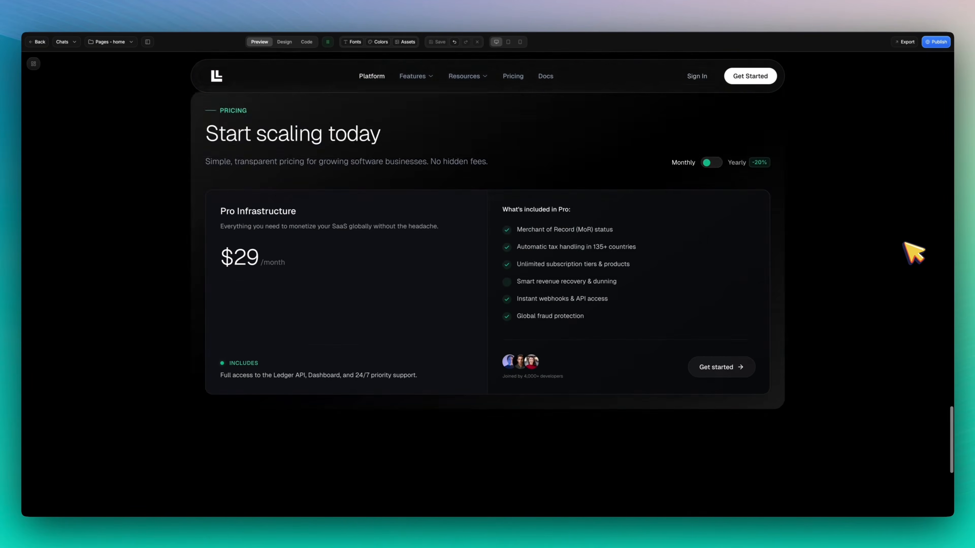